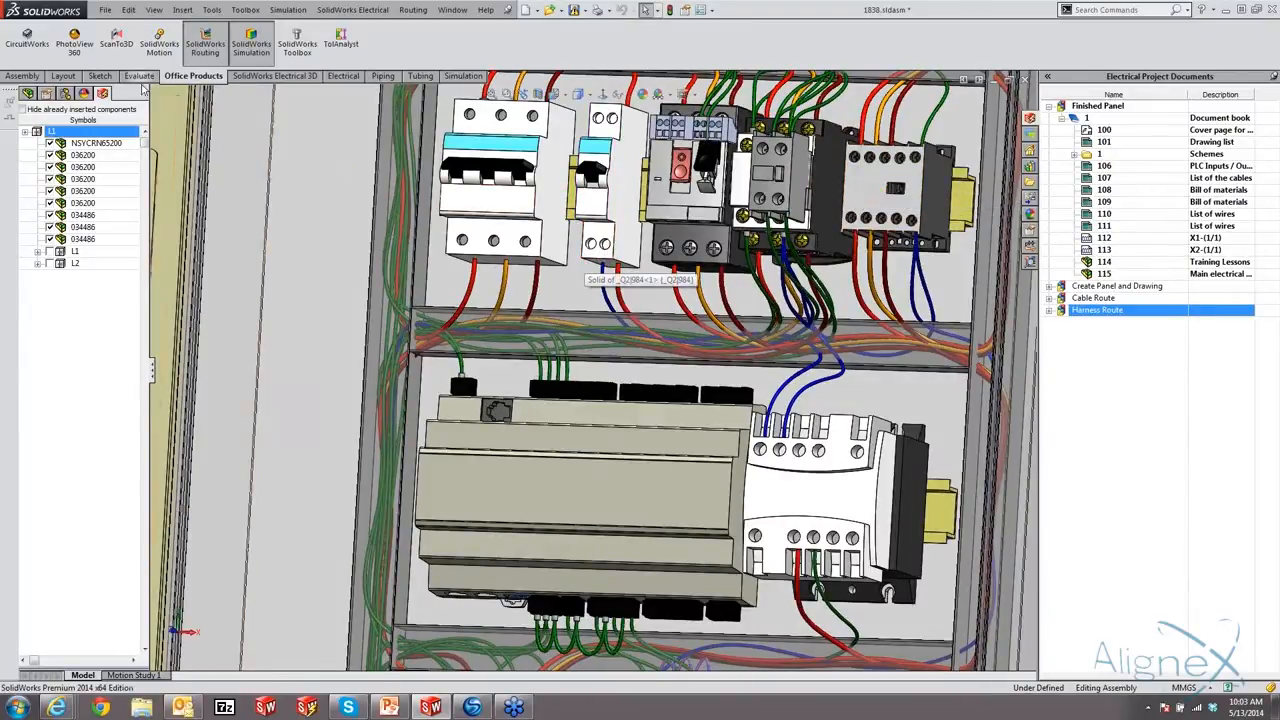
# - Close the finished panel assembly without saving it or converting its older-version files
pyautogui.click(250, 78)
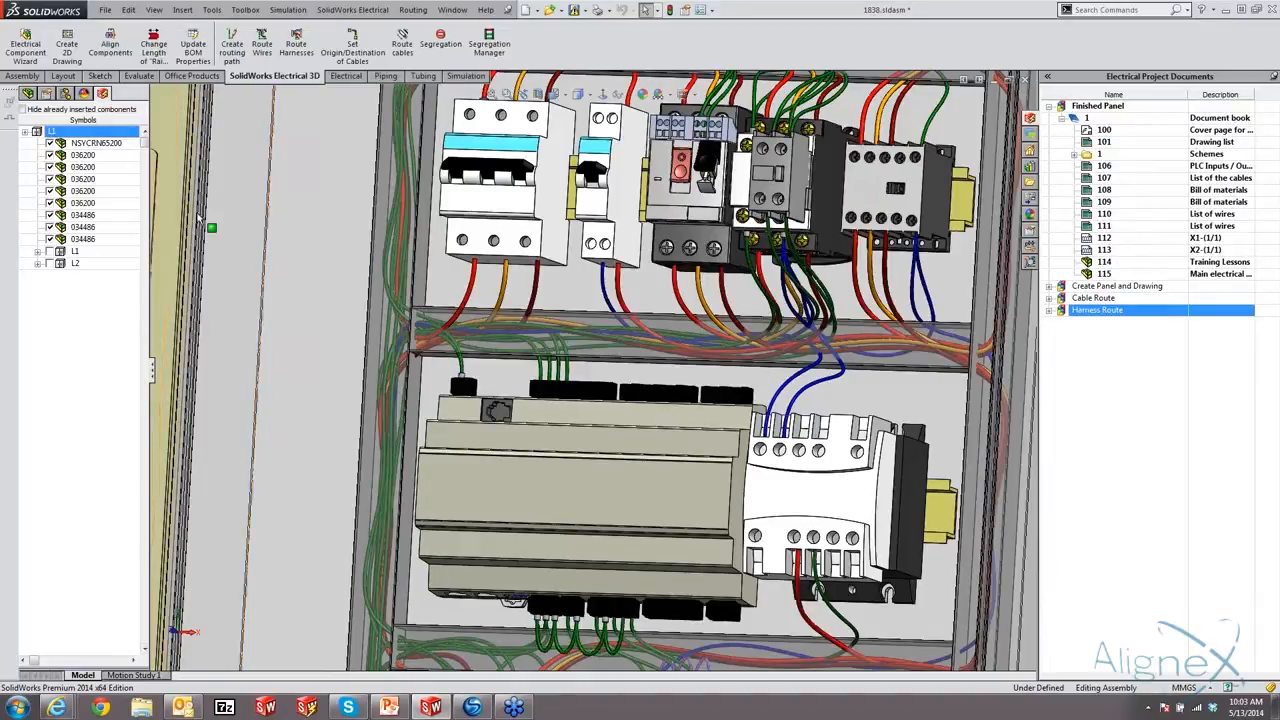
pyautogui.scroll(1, 199, 218)
pyautogui.moveTo(658, 350); pyautogui.dragTo(666, 405, button='middle')
pyautogui.scroll(1, 666, 405)
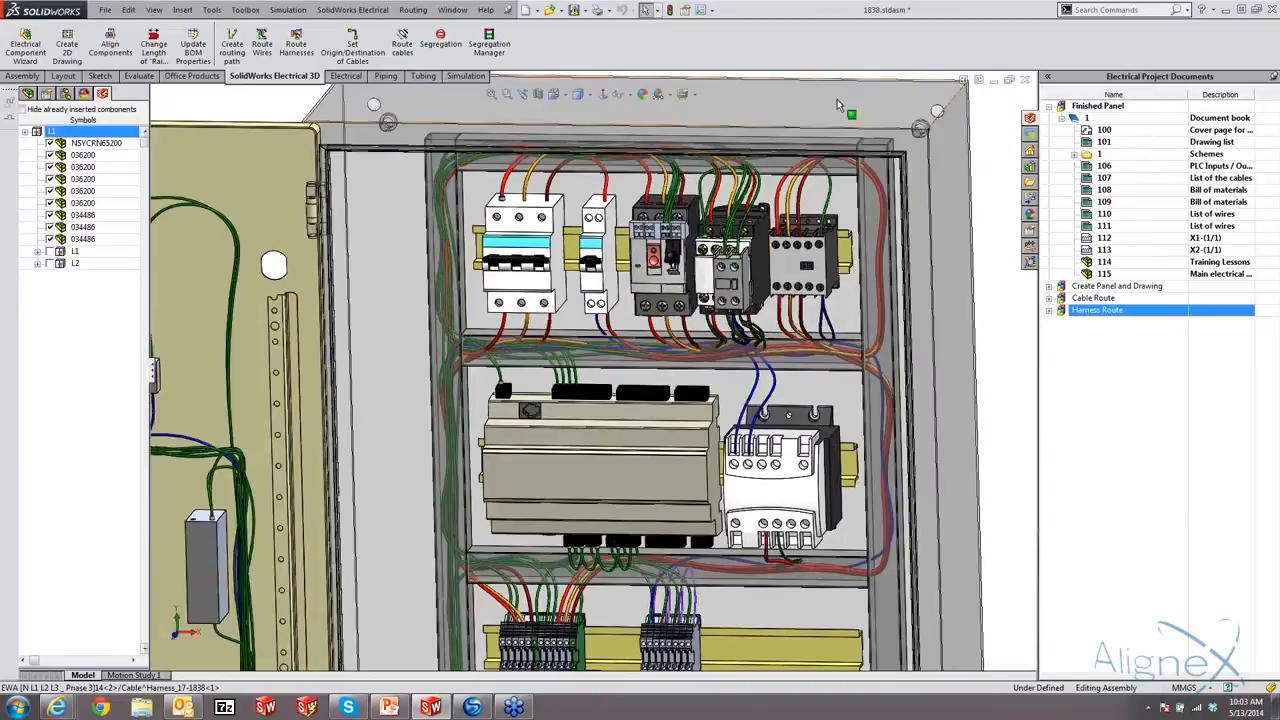
pyautogui.click(1025, 85)
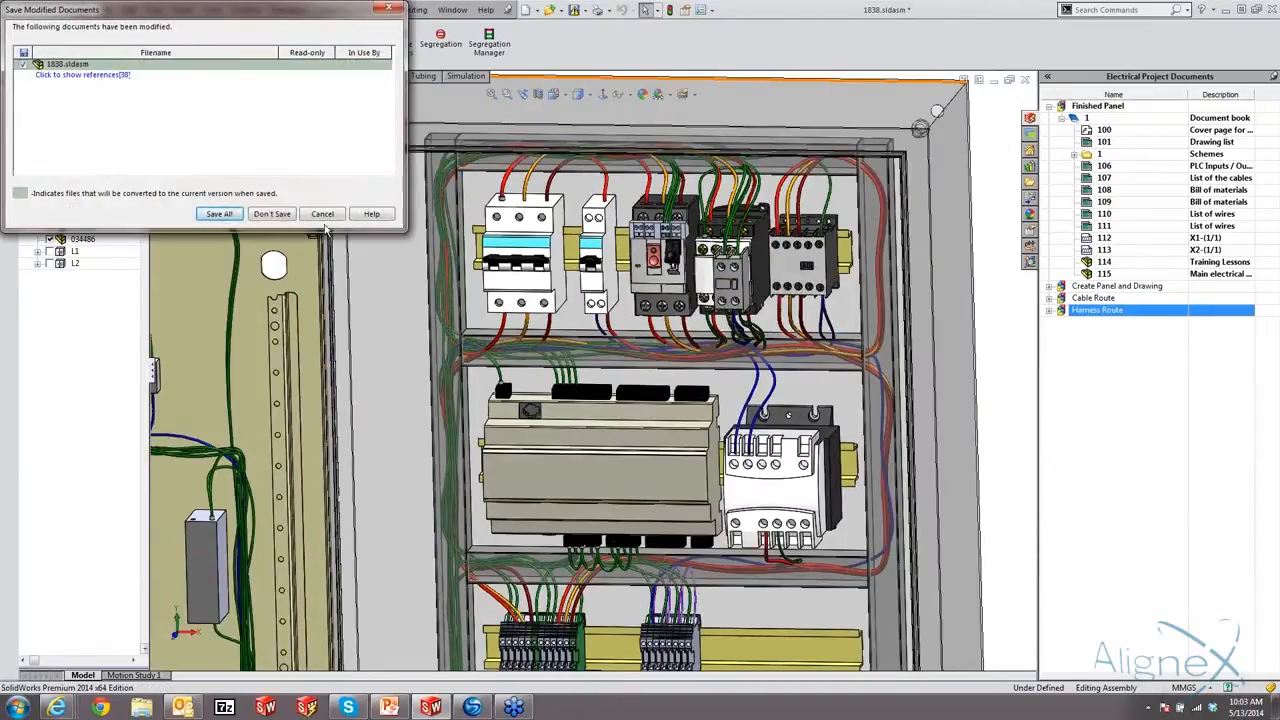
pyautogui.click(276, 216)
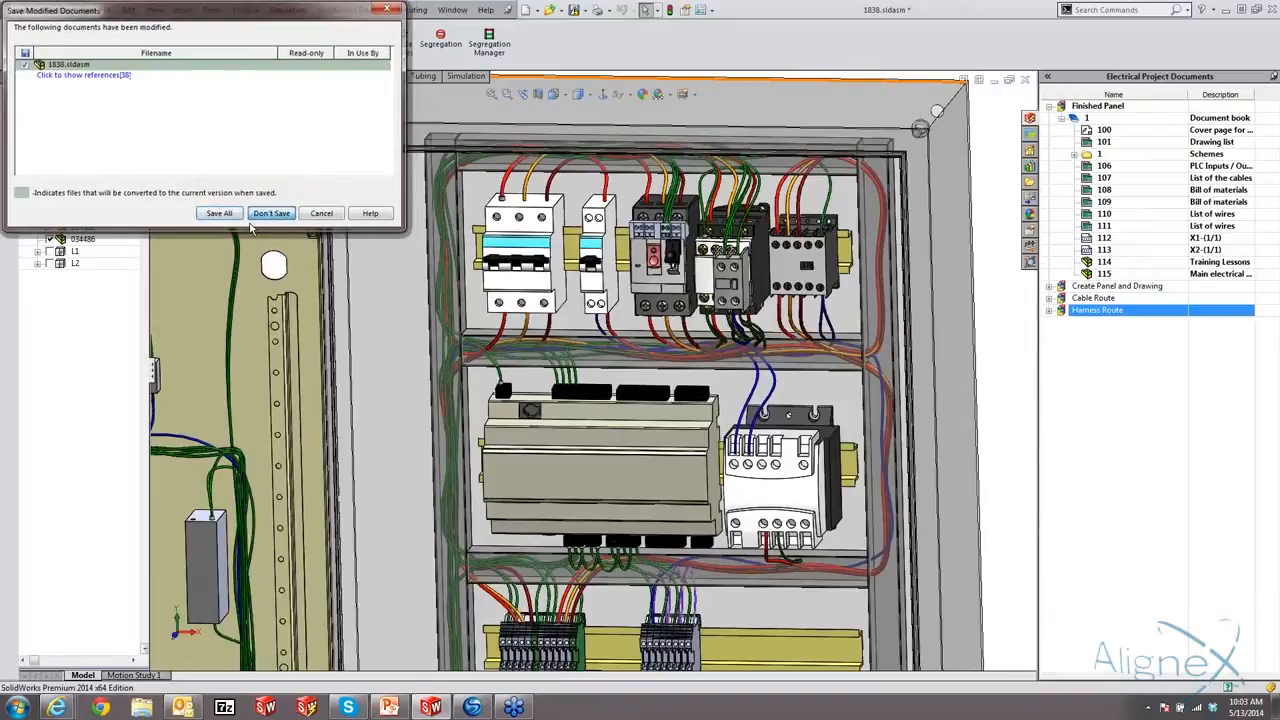
pyautogui.click(760, 513)
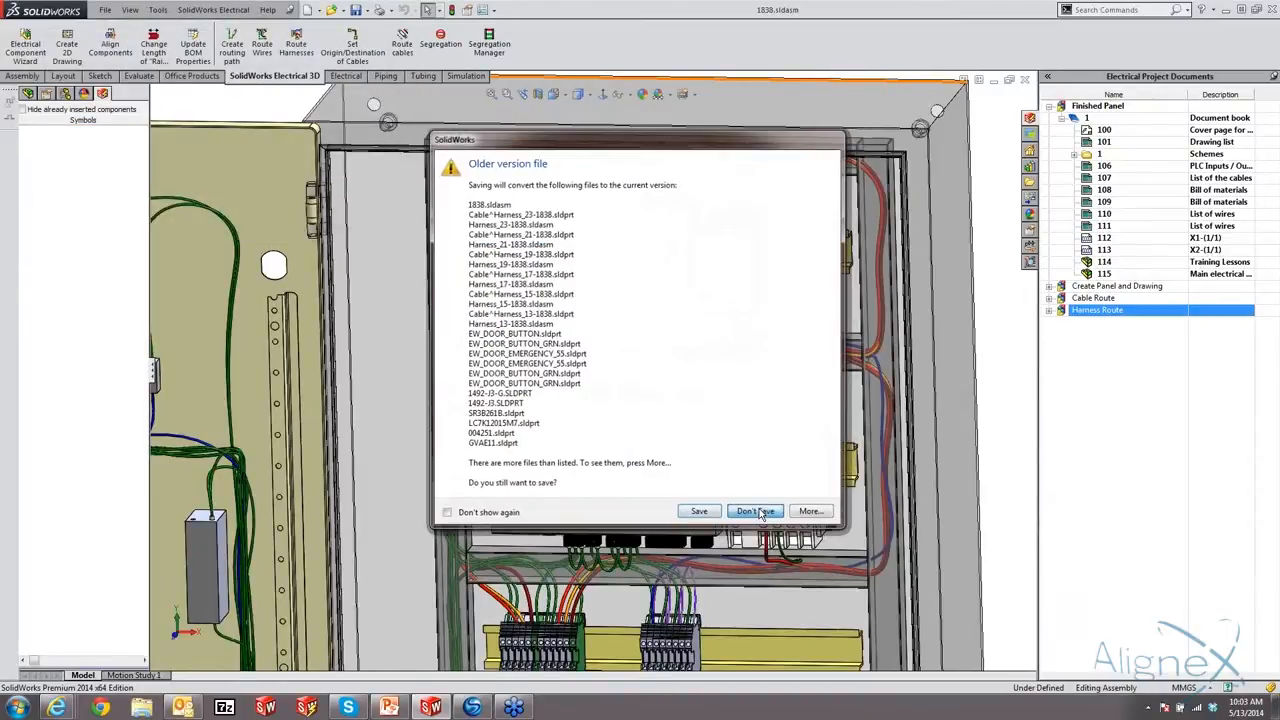
# - Open document 115, the main electrical cabinet assembly, from the Create Panel and Drawing project
pyautogui.click(1048, 55)
pyautogui.click(1048, 67)
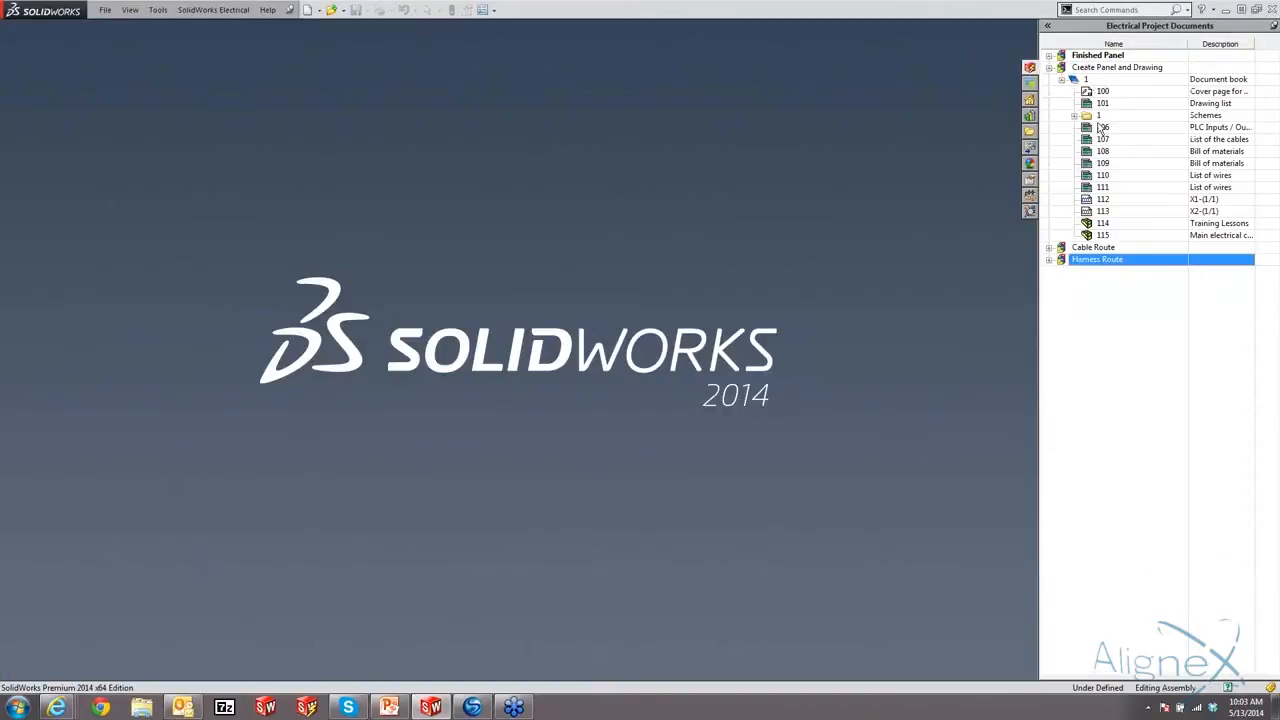
pyautogui.doubleClick(1104, 236)
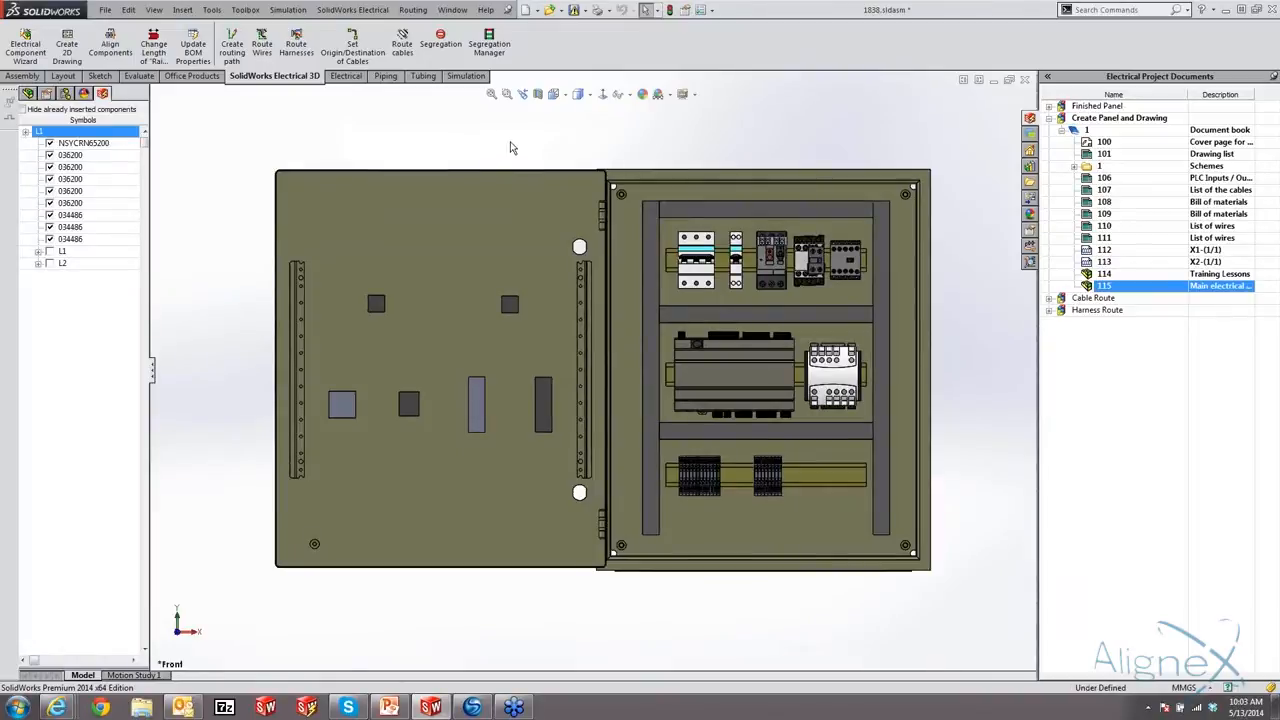
# - Turn on the display of the path lines inside the cabinet's wire ducts
pyautogui.click(620, 94)
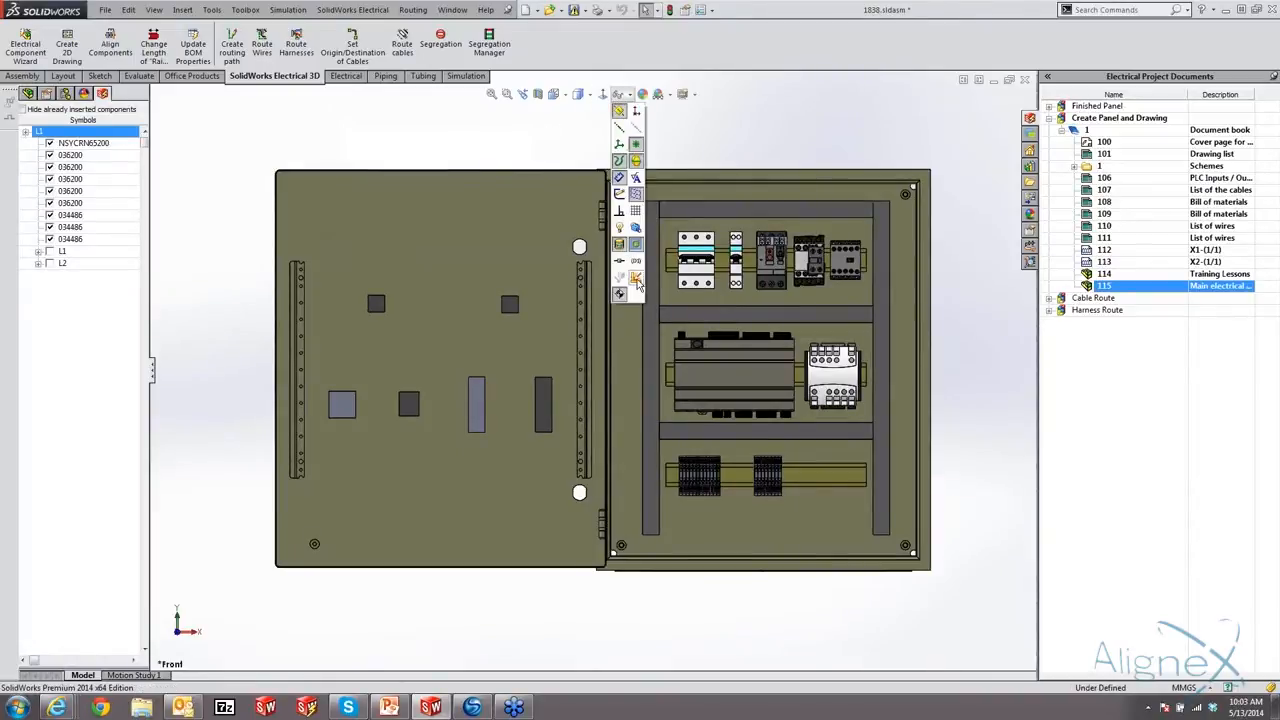
pyautogui.click(533, 146)
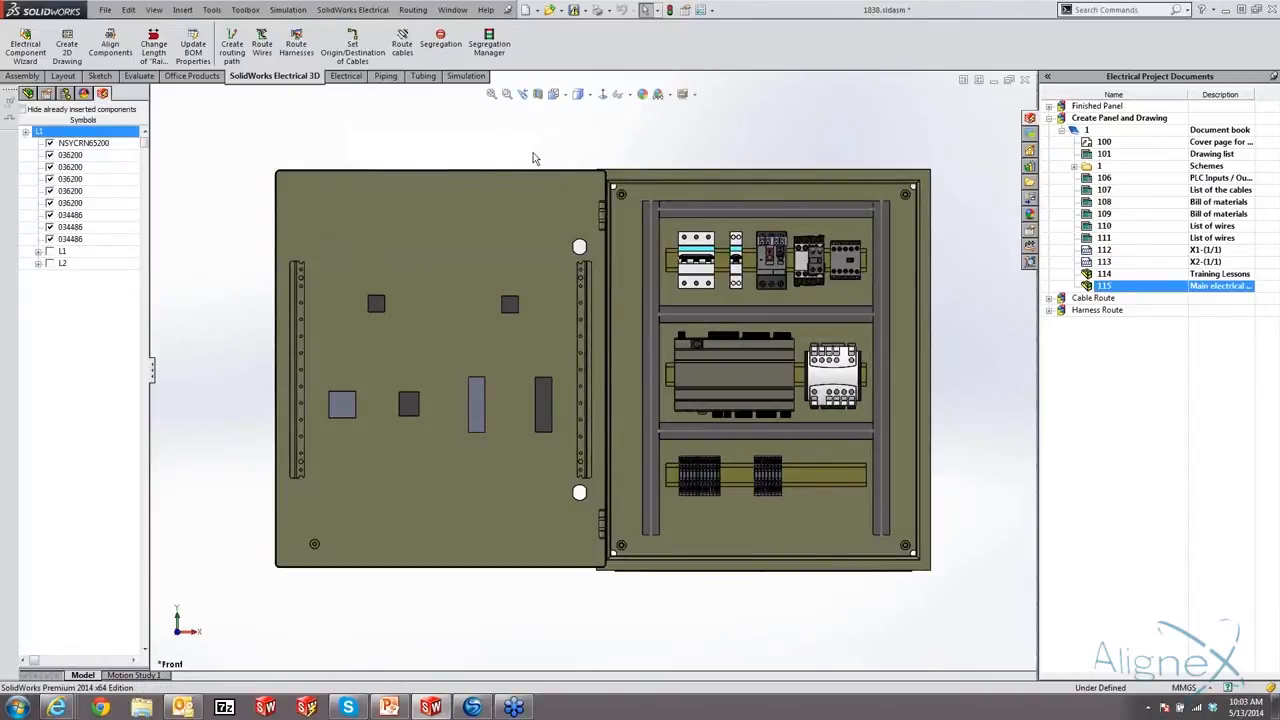
pyautogui.moveTo(765, 368); pyautogui.dragTo(728, 380, button='middle')
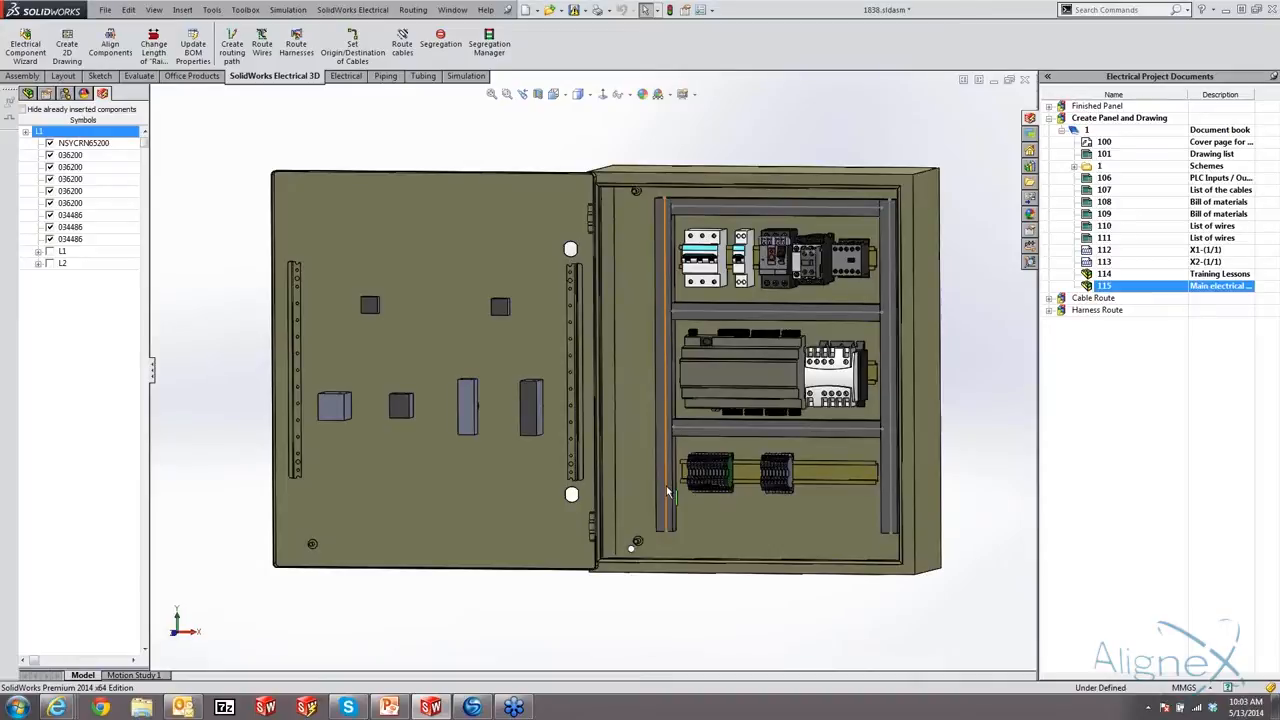
pyautogui.scroll(-2, 668, 520)
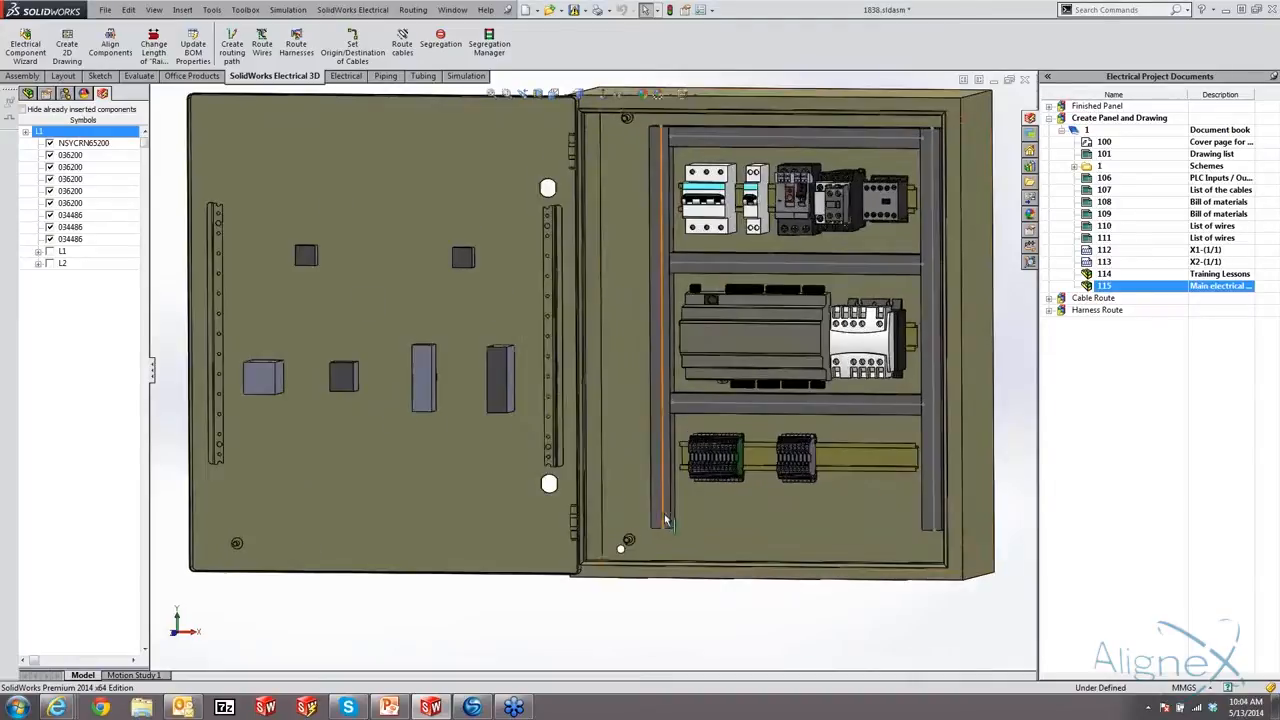
pyautogui.moveTo(855, 480); pyautogui.dragTo(845, 486, button='middle')
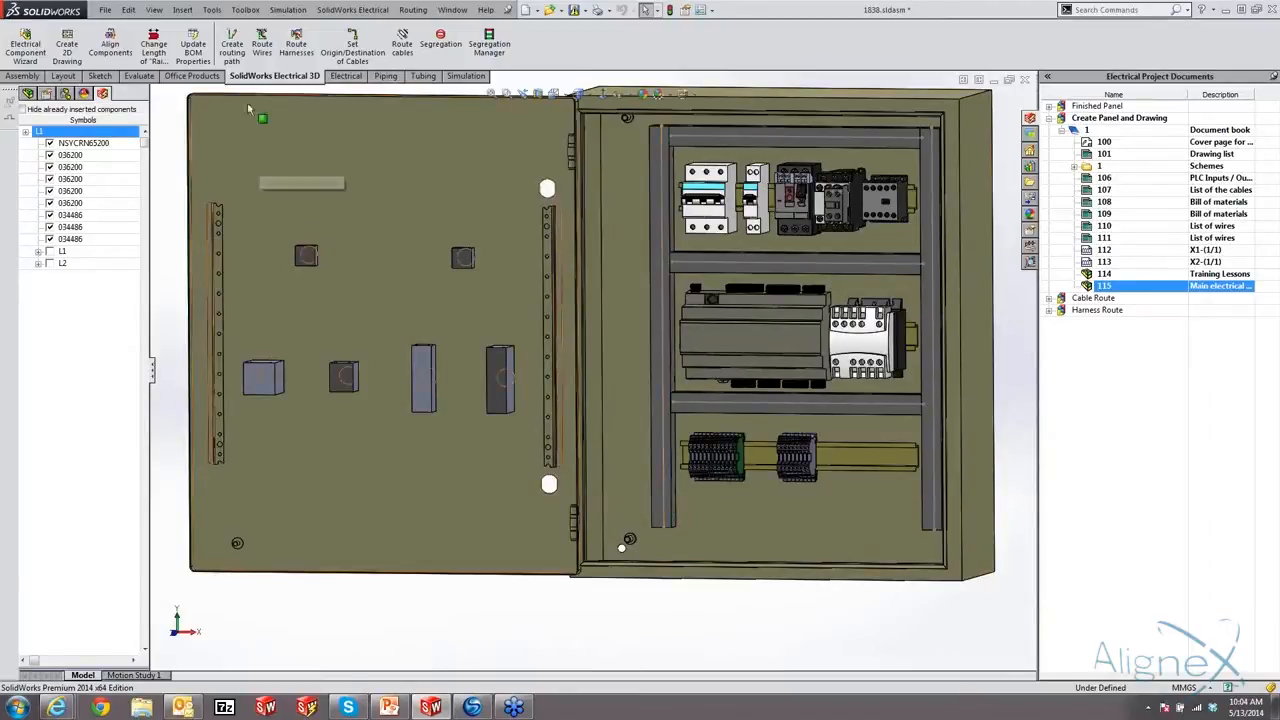
# - Start a new routing path using the Create sketch option with the yellow sketch colour
pyautogui.click(233, 52)
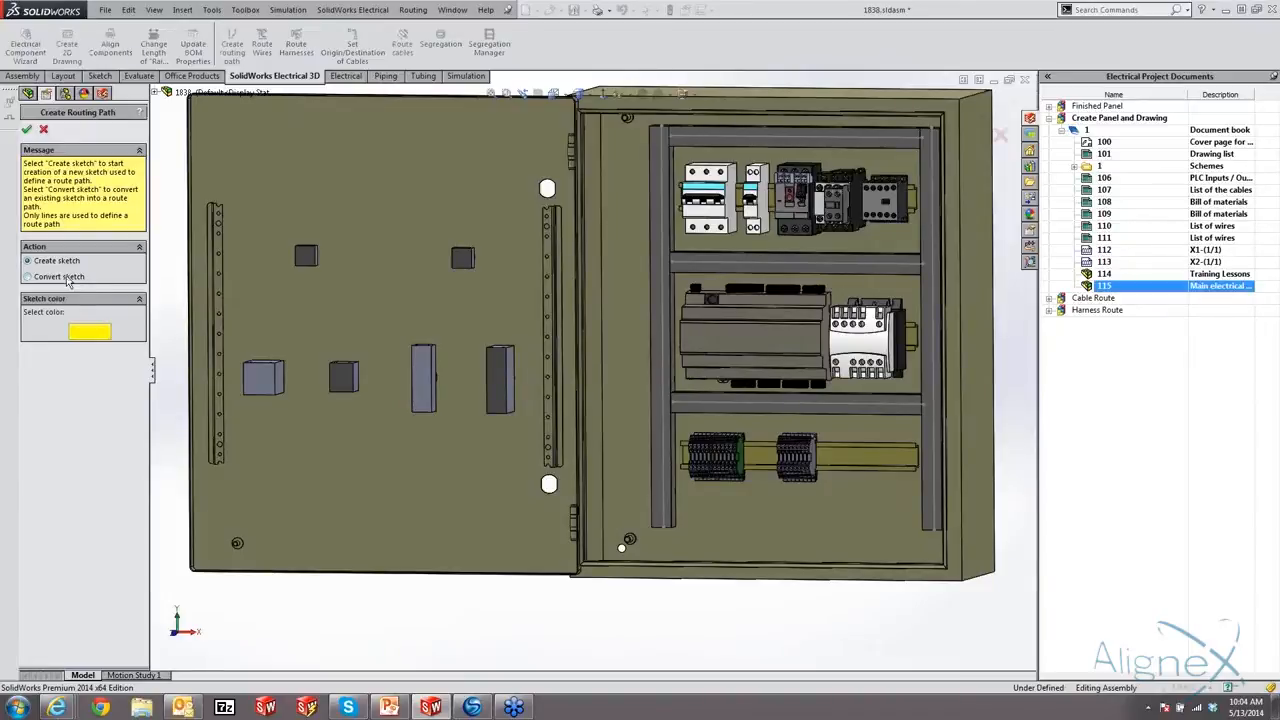
pyautogui.click(28, 131)
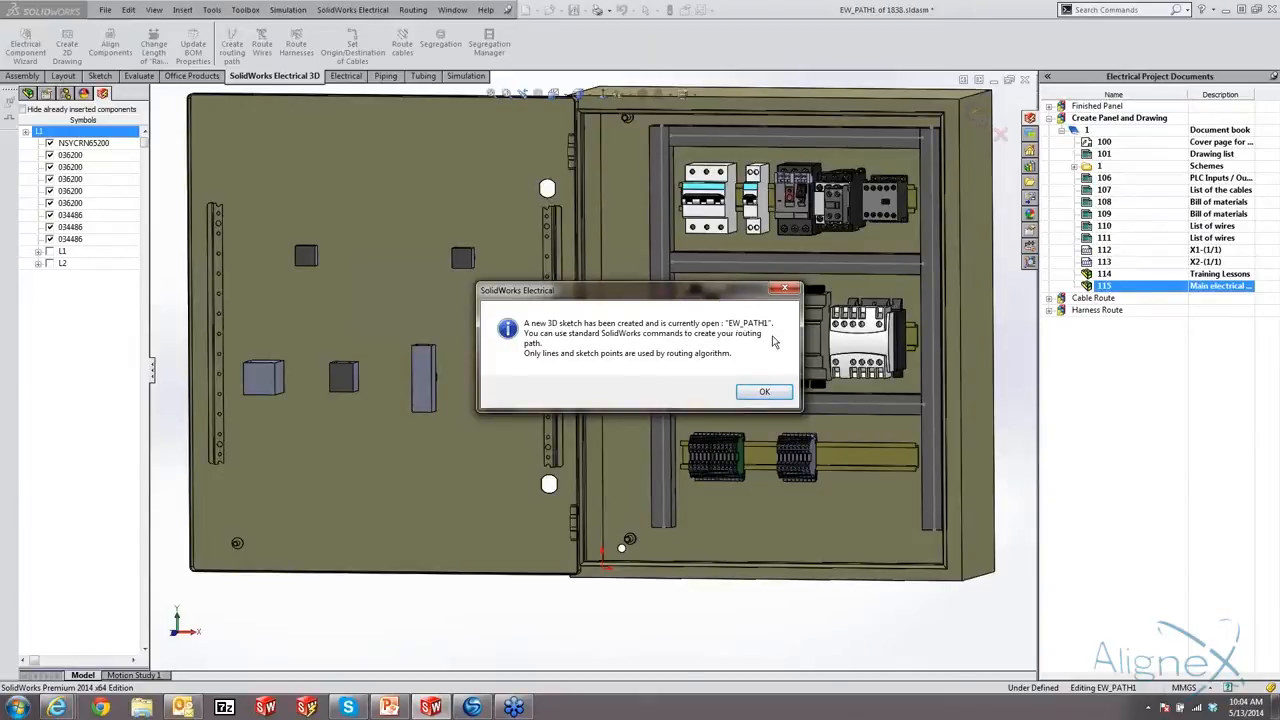
pyautogui.click(765, 393)
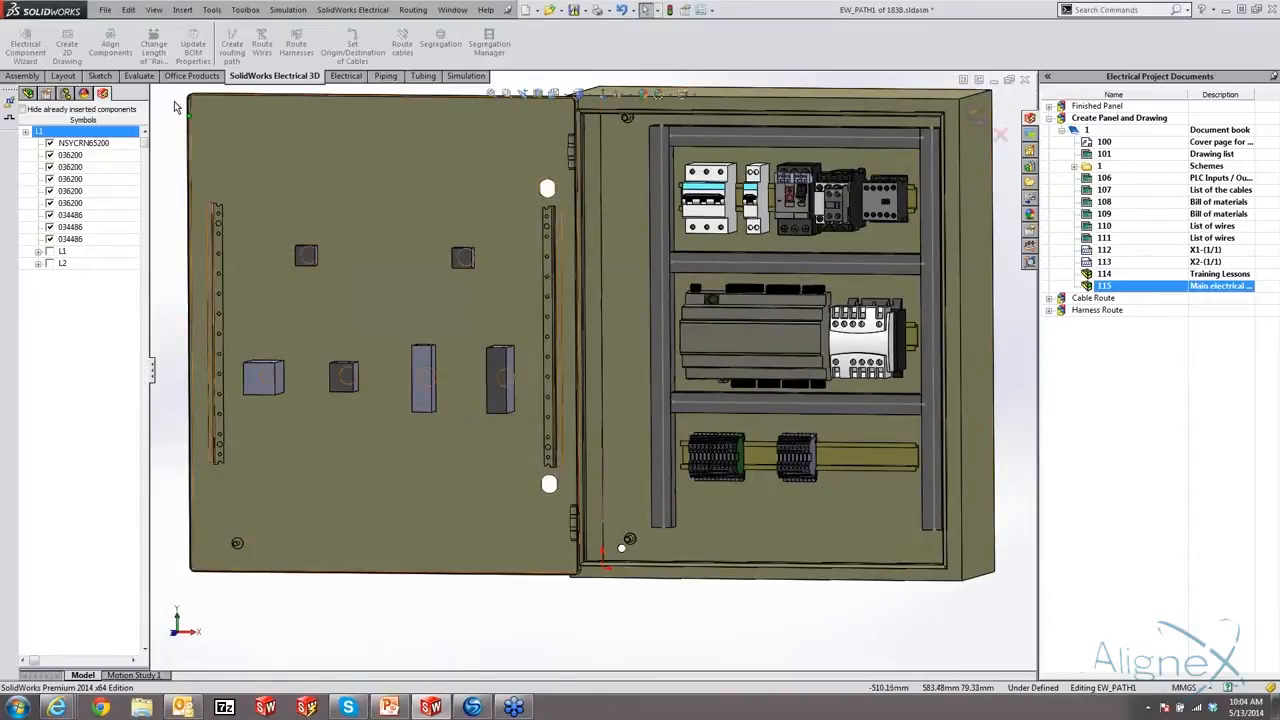
# - Sketch two connected lines from the lower end of the nearest vertical duct forward to the cabinet front and across onto the door
pyautogui.click(83, 30)
pyautogui.moveTo(755, 531); pyautogui.dragTo(714, 543, button='middle')
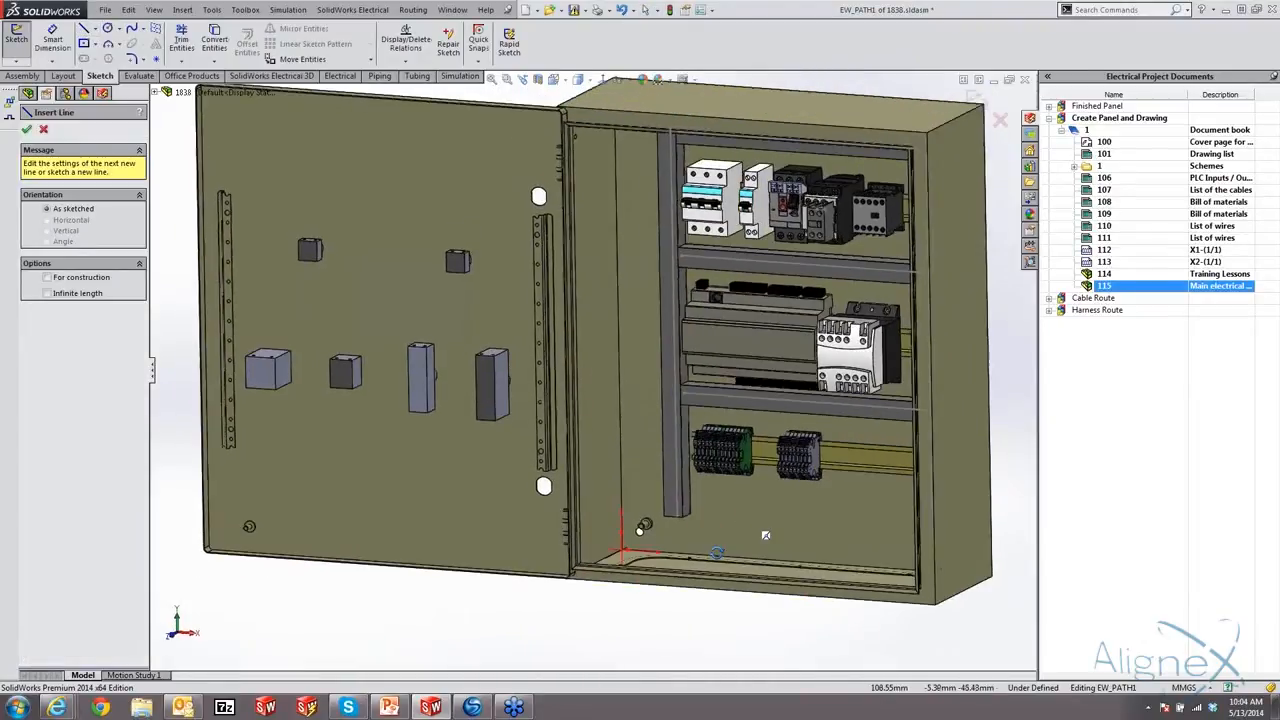
pyautogui.scroll(-3, 677, 527)
pyautogui.scroll(-2, 677, 527)
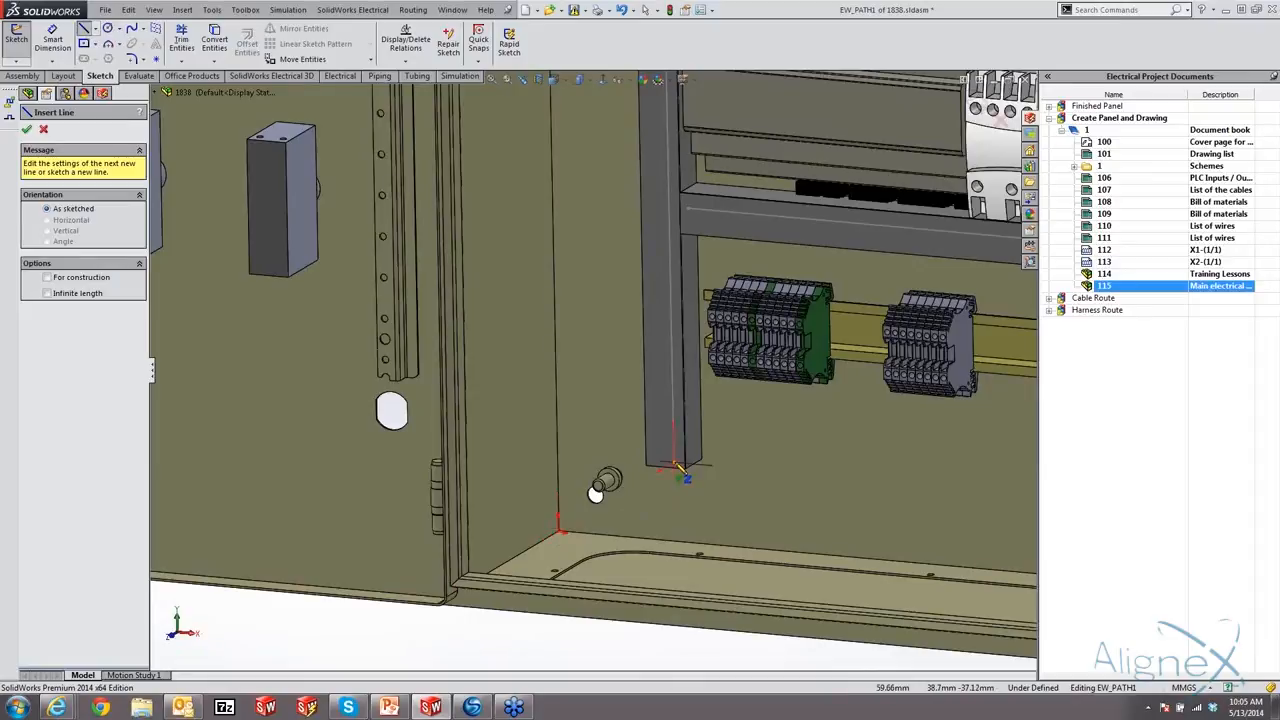
pyautogui.click(675, 465)
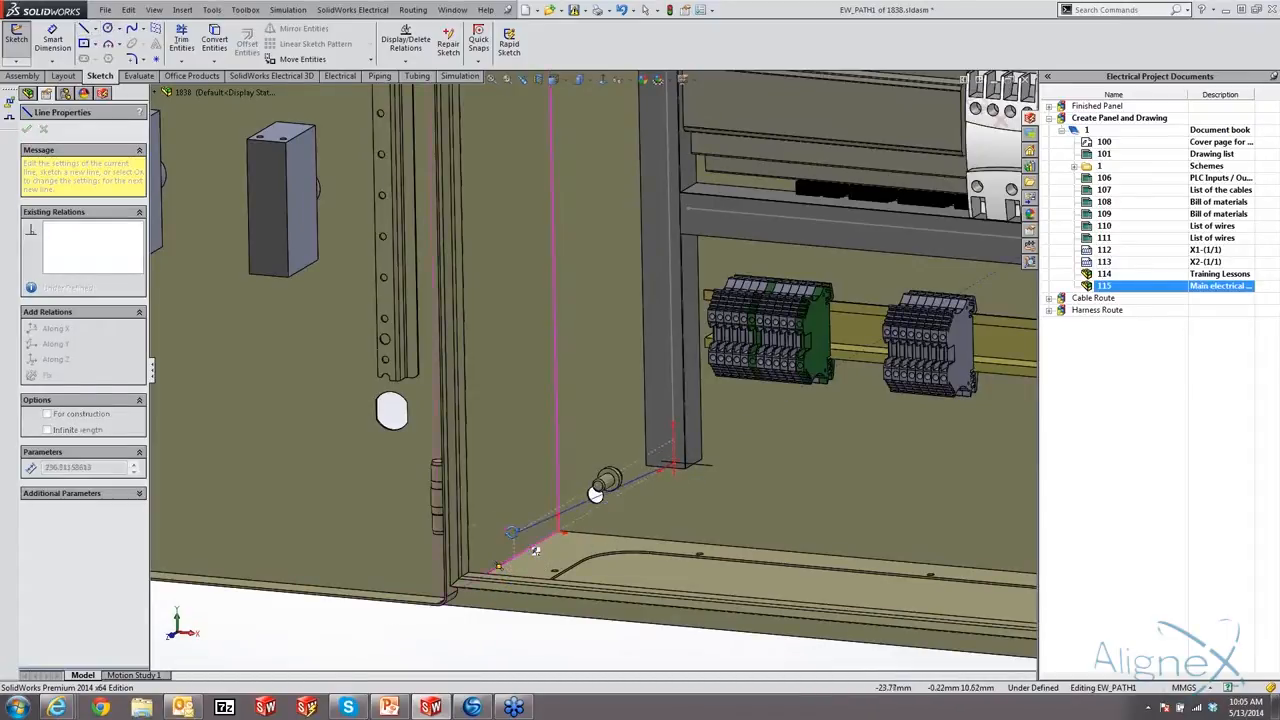
pyautogui.moveTo(512, 532); pyautogui.dragTo(513, 538, button='middle')
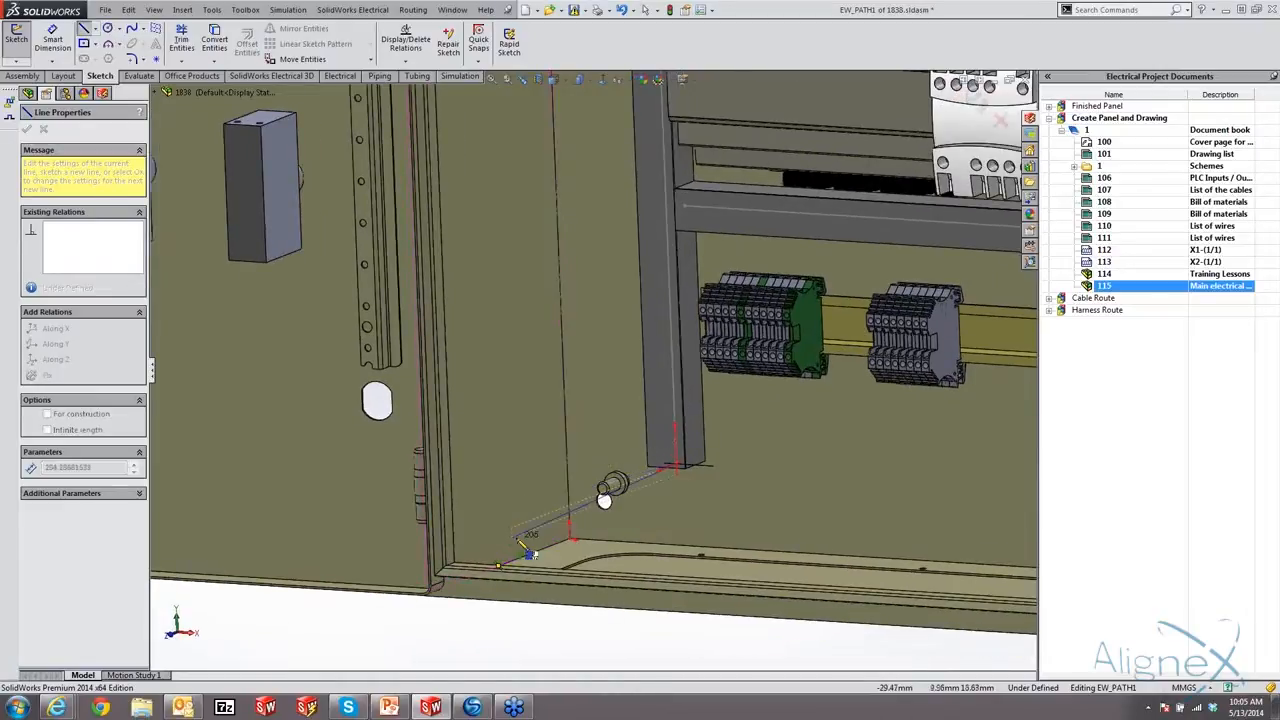
pyautogui.click(522, 535)
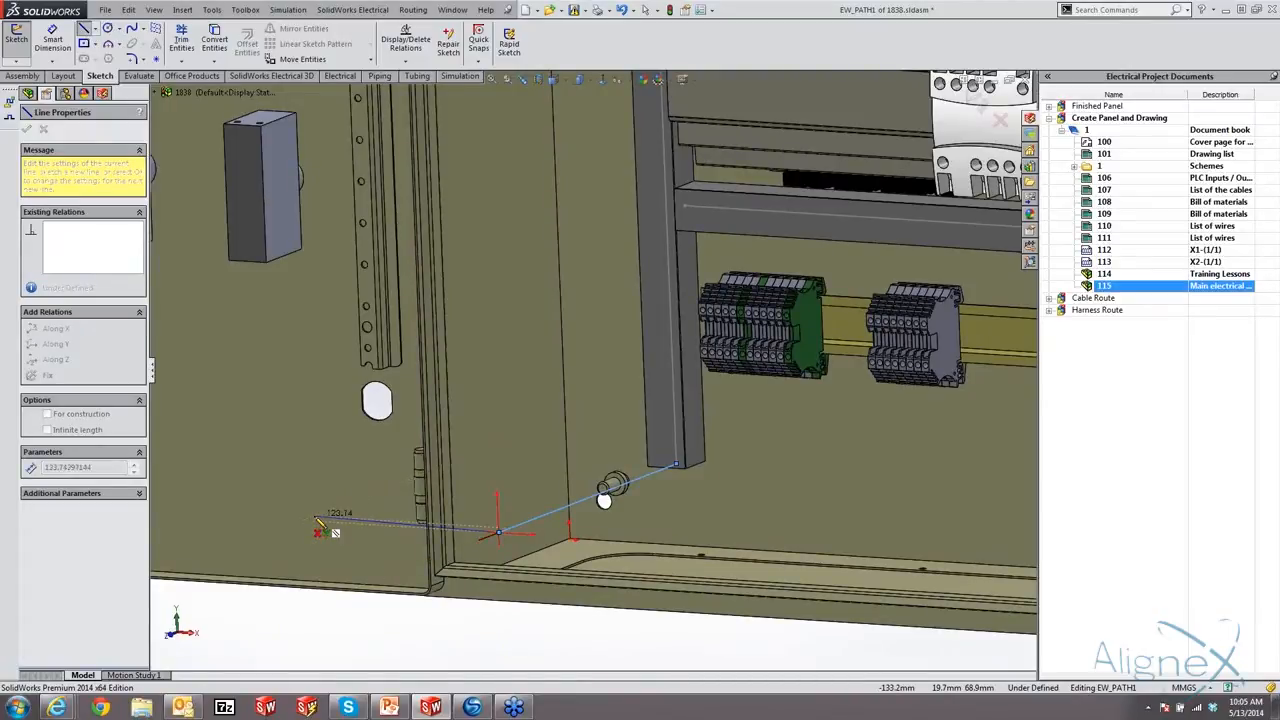
pyautogui.click(304, 522)
# - Continue the path up the door and around its components, closing the rectangular loop back on the first vertical line
pyautogui.scroll(5, 590, 372)
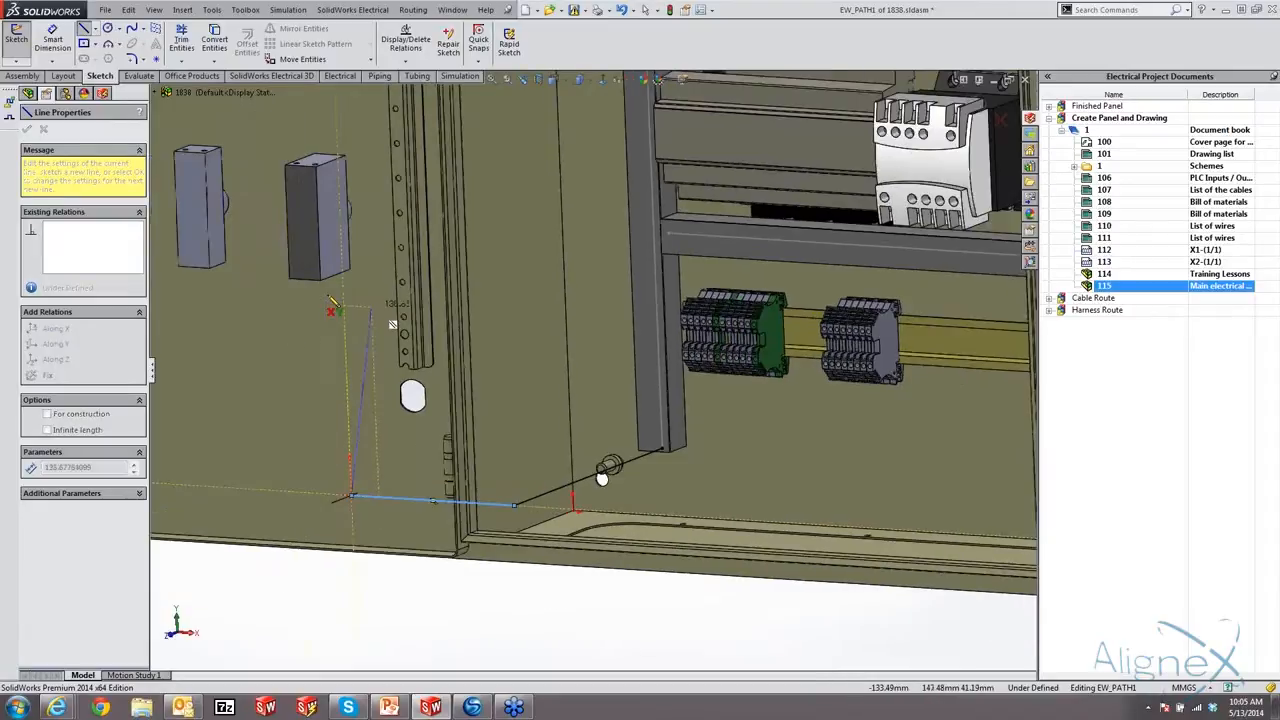
pyautogui.click(440, 122)
pyautogui.click(192, 106)
pyautogui.click(200, 321)
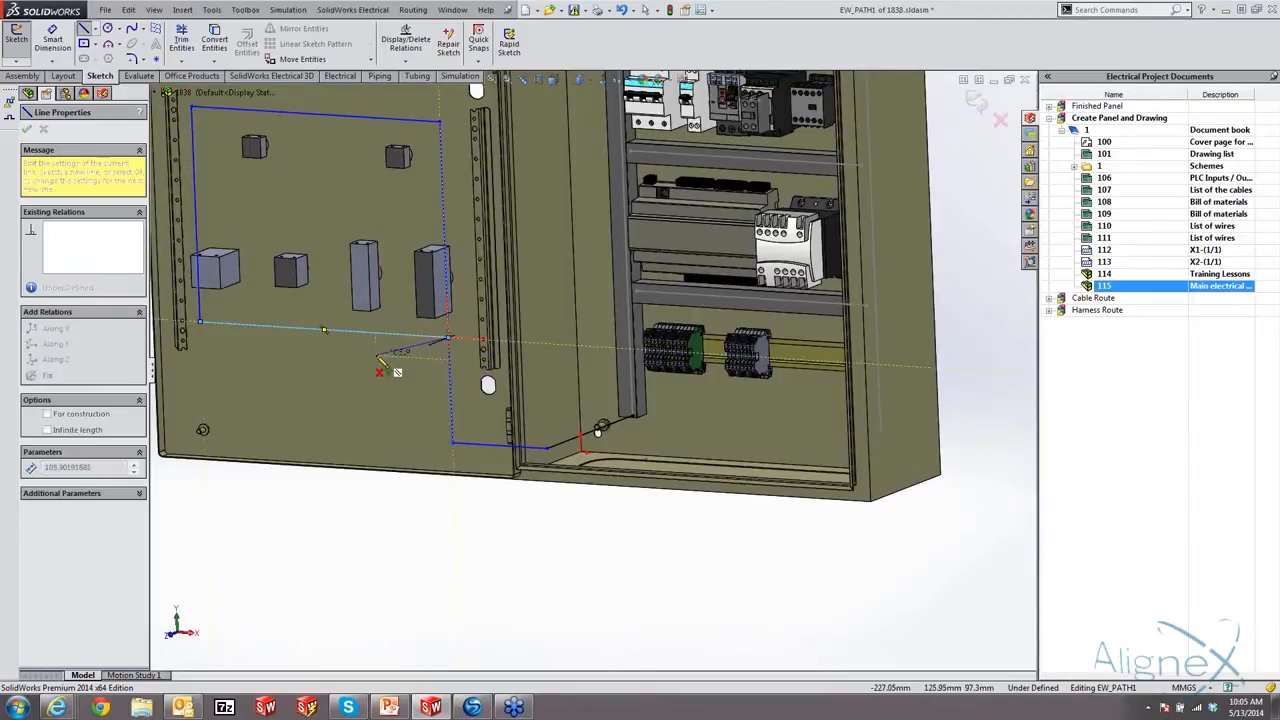
pyautogui.press('Escape')
# - Sketch a line across the door loop between its two vertical sides, separating the upper and lower component rows
pyautogui.press('l')
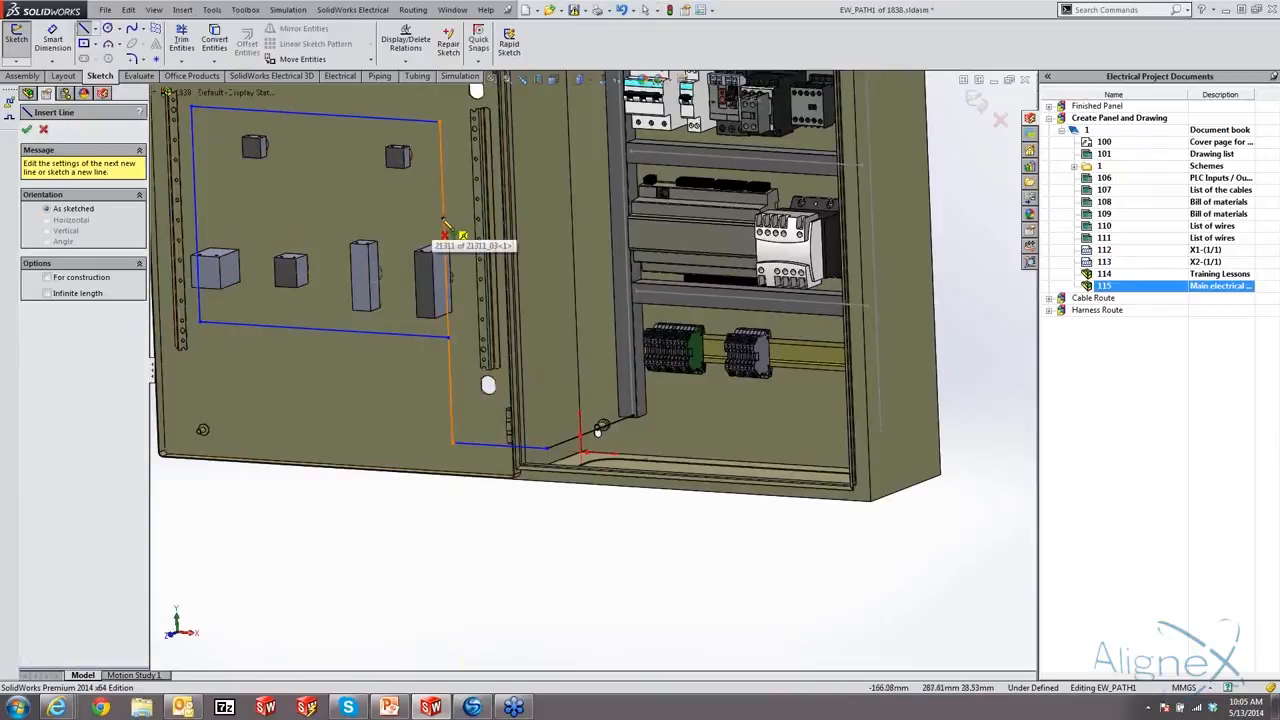
pyautogui.click(443, 215)
pyautogui.click(196, 204)
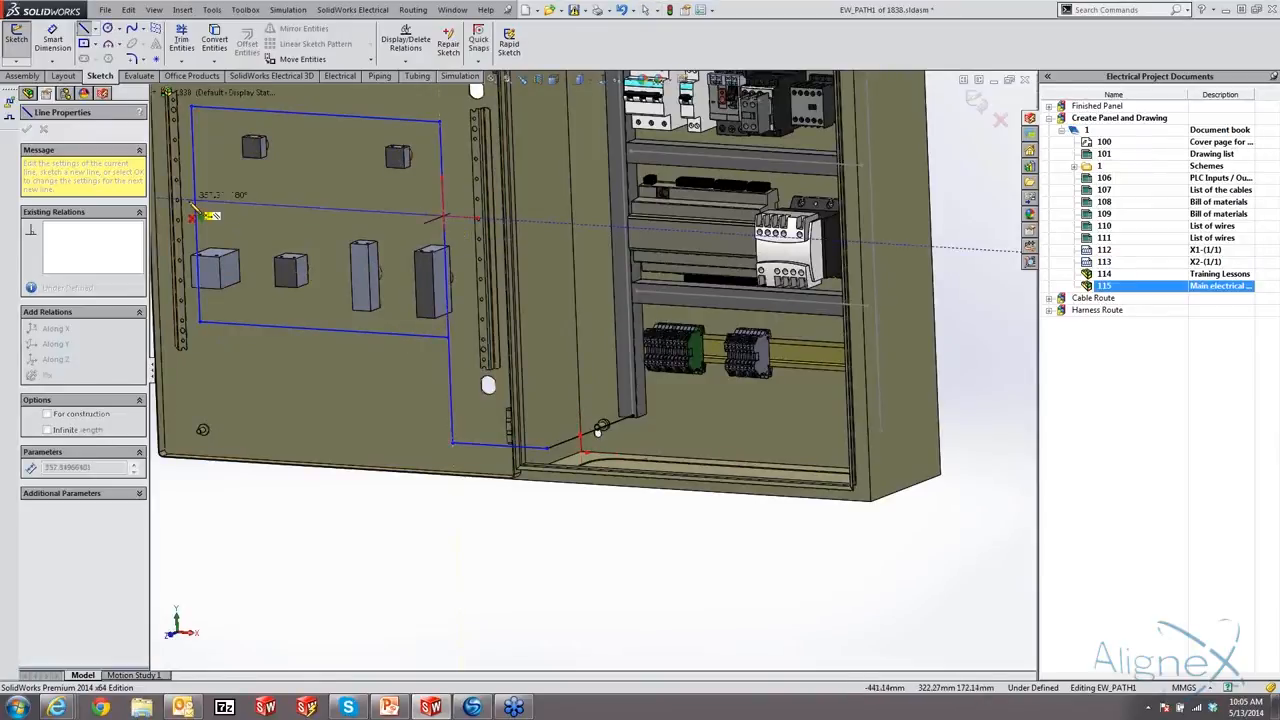
pyautogui.press('Escape')
# - Move the loop's outer vertical line and lower horizontal line outward so they clear the door components
pyautogui.moveTo(303, 275); pyautogui.dragTo(351, 221, button='middle')
pyautogui.scroll(2, 351, 221)
pyautogui.scroll(-3, 343, 257)
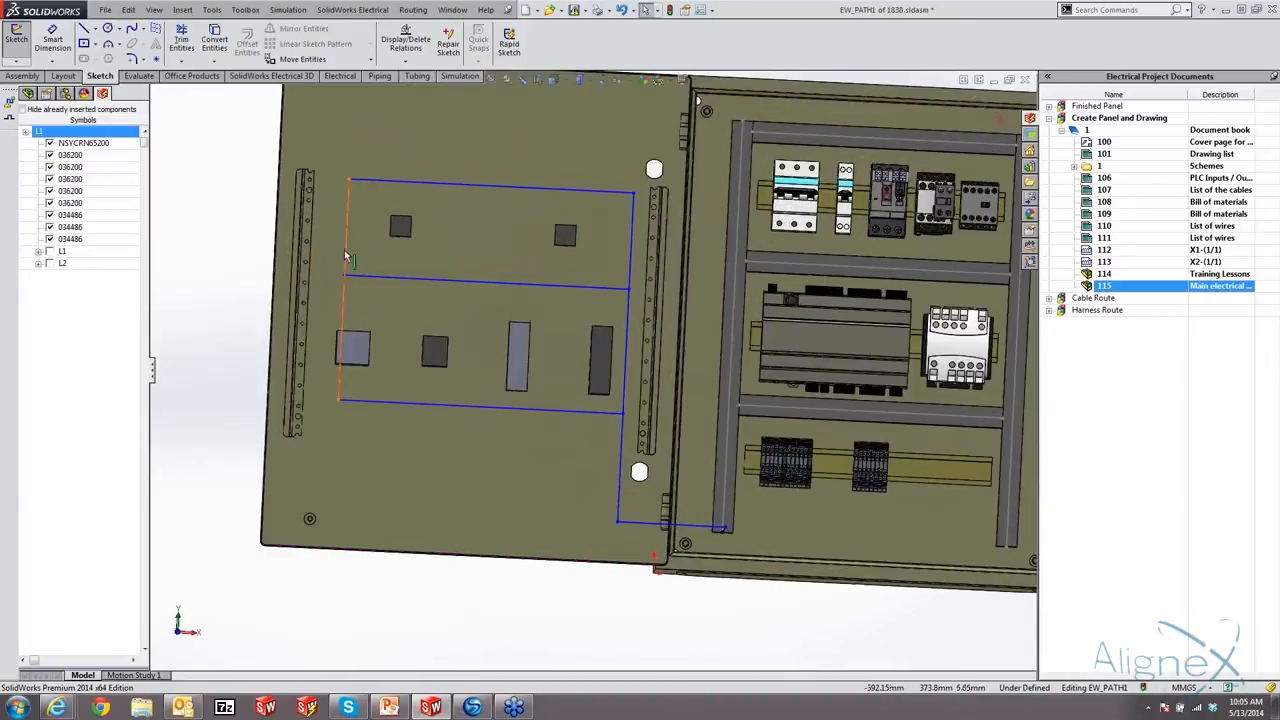
pyautogui.click(322, 261)
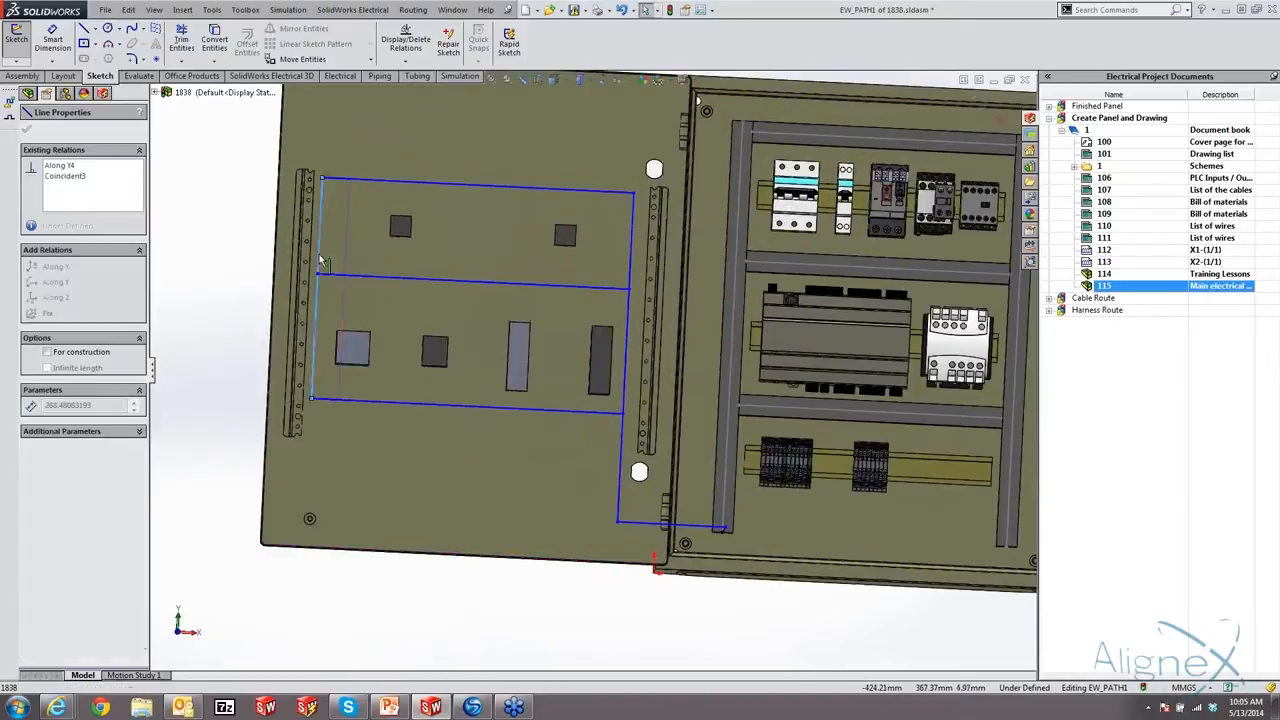
pyautogui.click(548, 424)
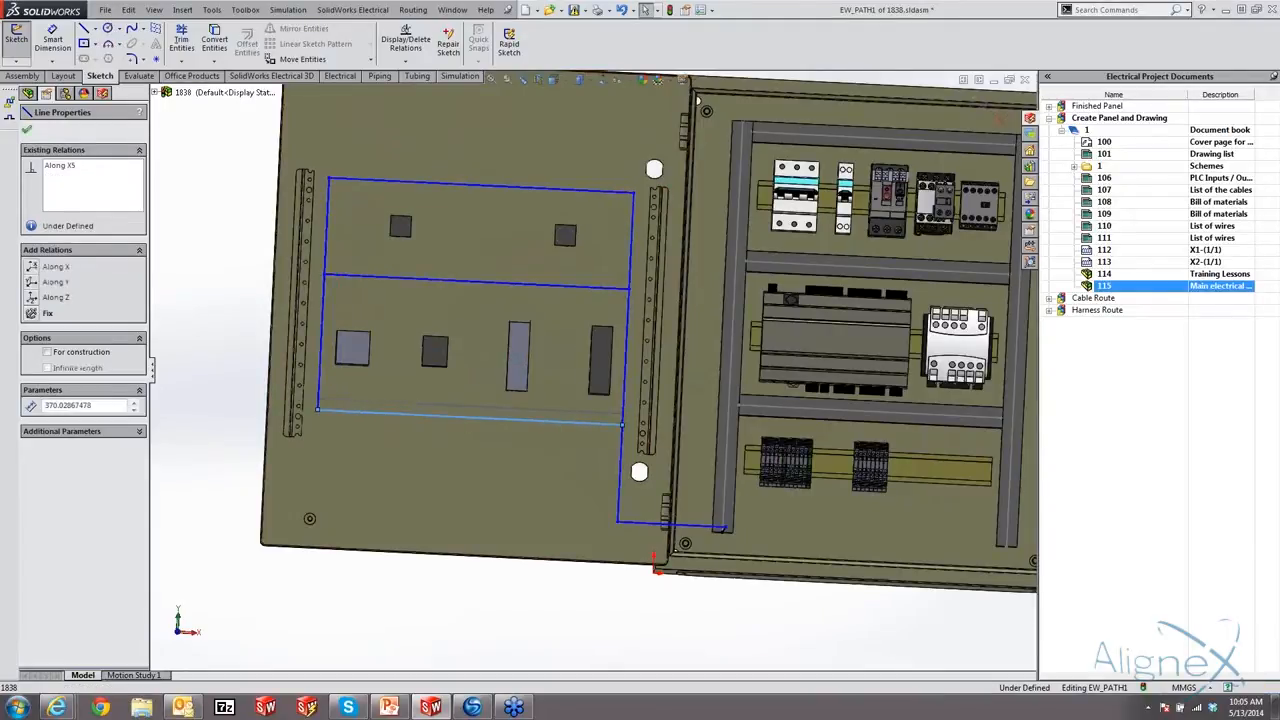
# - Move the path's front corner point back toward the cabinet so the loop lies closer to the door
pyautogui.moveTo(743, 378)
pyautogui.mouseDown(button='middle')
pyautogui.moveTo(634, 470)
pyautogui.moveTo(620, 515)
pyautogui.mouseUp(button='middle')
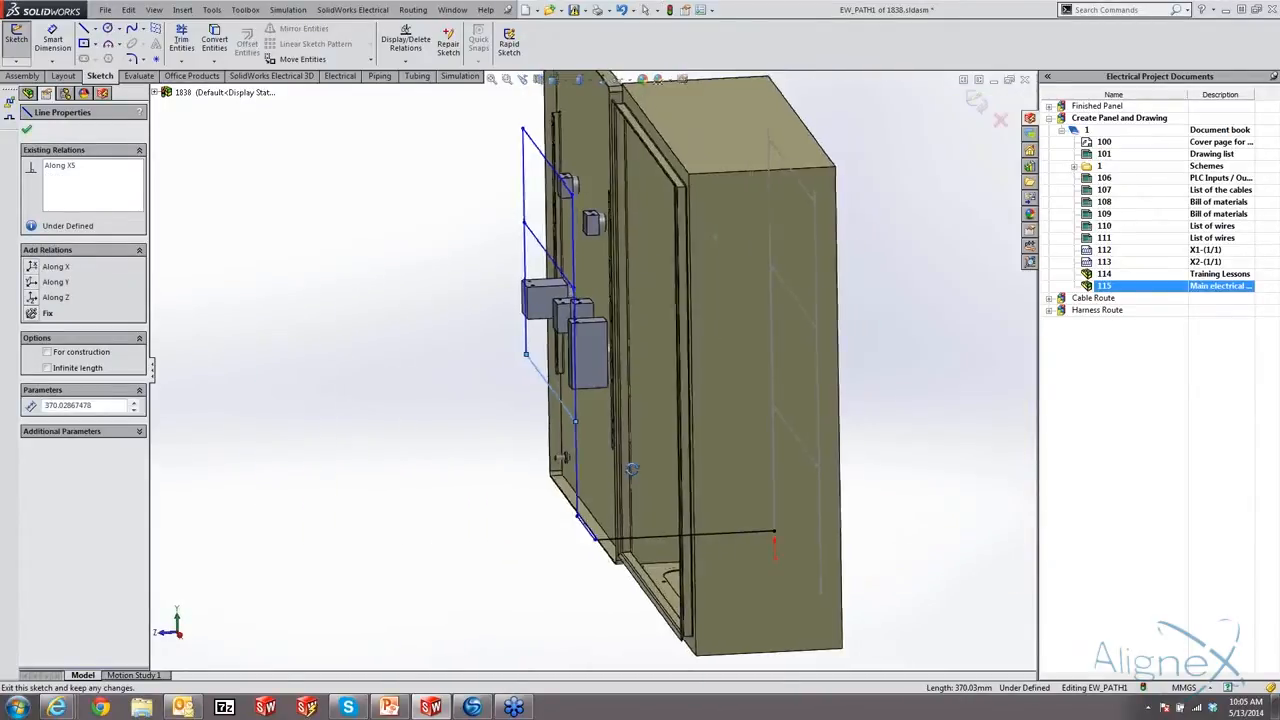
pyautogui.click(614, 543)
pyautogui.moveTo(614, 543); pyautogui.dragTo(625, 545)
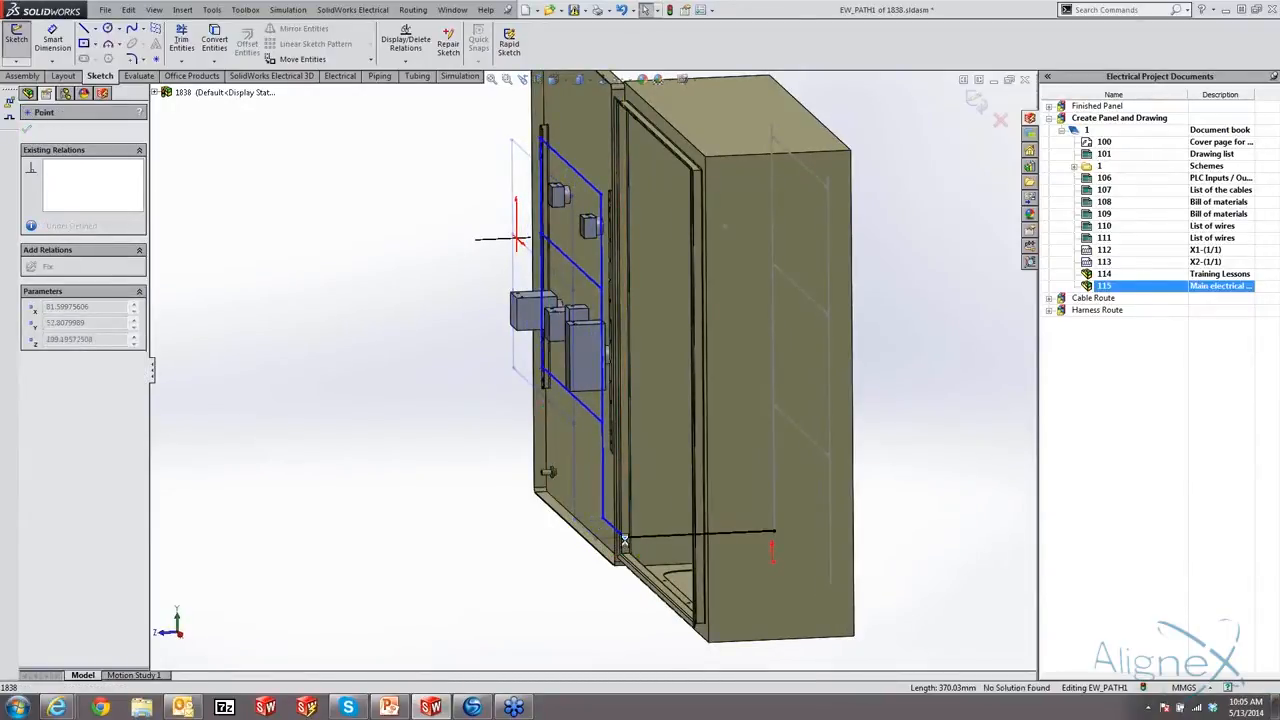
pyautogui.click(728, 357)
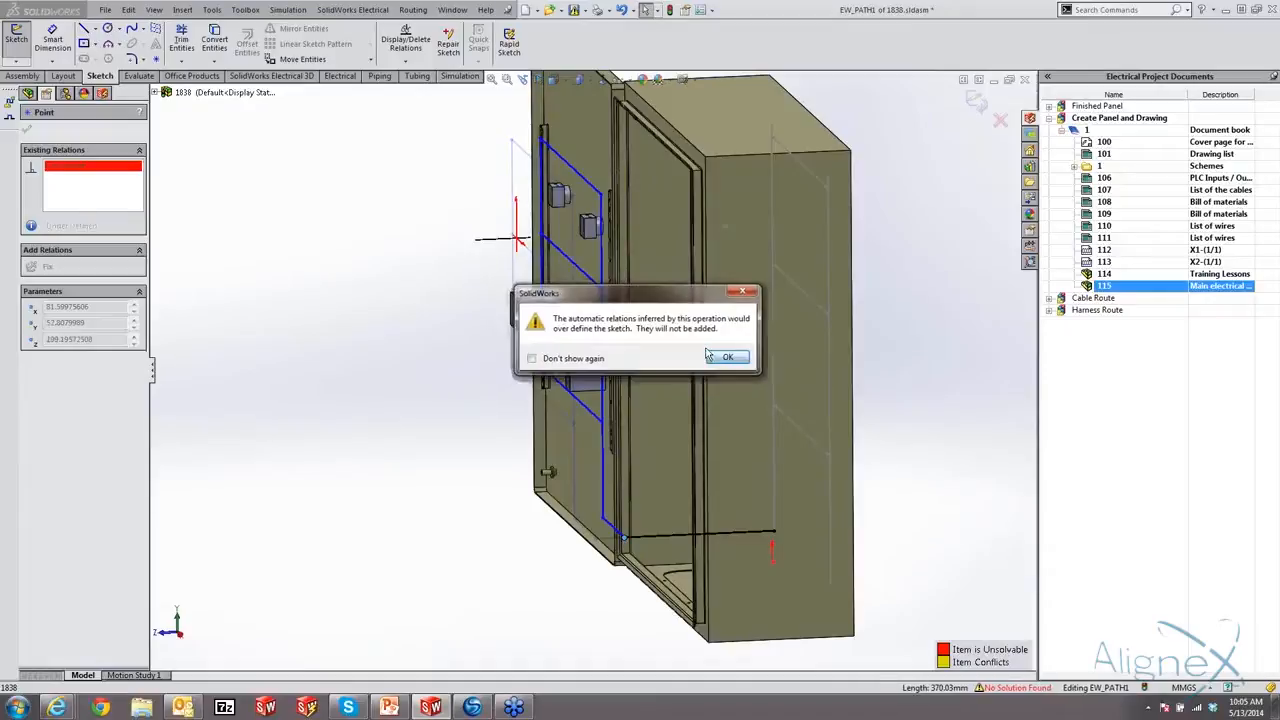
# - Exit the routing path sketch keeping its changes, and dismiss the rebuild warnings
pyautogui.moveTo(395, 434); pyautogui.dragTo(470, 417, button='middle')
pyautogui.press('f')
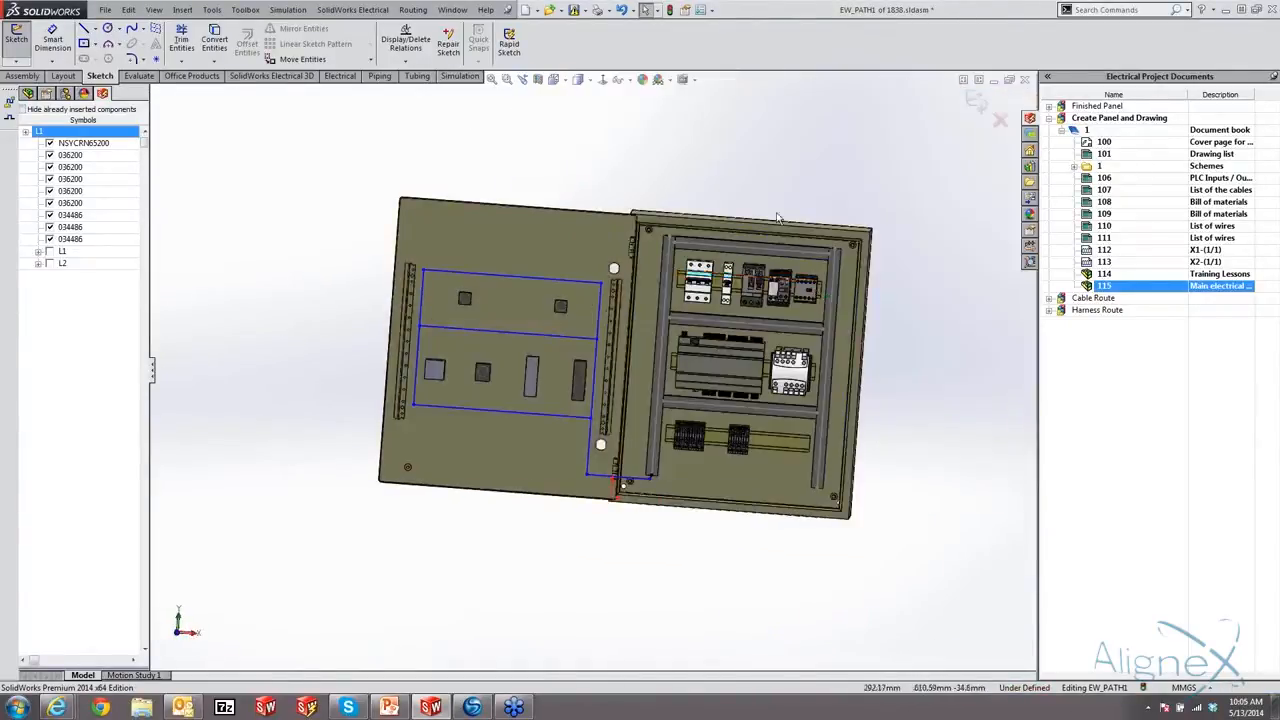
pyautogui.click(975, 100)
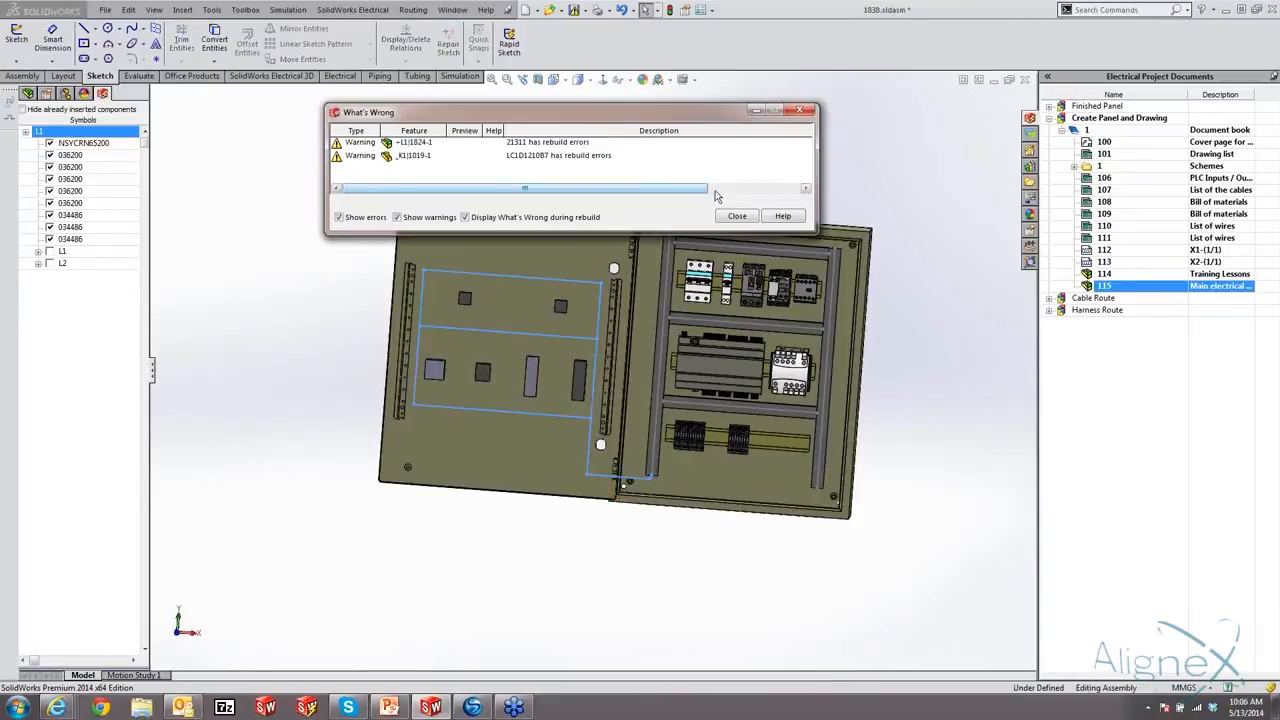
pyautogui.click(734, 215)
pyautogui.moveTo(656, 178)
pyautogui.mouseDown(button='middle')
pyautogui.moveTo(643, 163)
pyautogui.moveTo(686, 166)
pyautogui.moveTo(530, 169)
pyautogui.moveTo(466, 147)
pyautogui.moveTo(491, 117)
pyautogui.moveTo(491, 145)
pyautogui.mouseUp(button='middle')
# - Route the wires between all components as a 3DSketch Route using lines
pyautogui.click(274, 77)
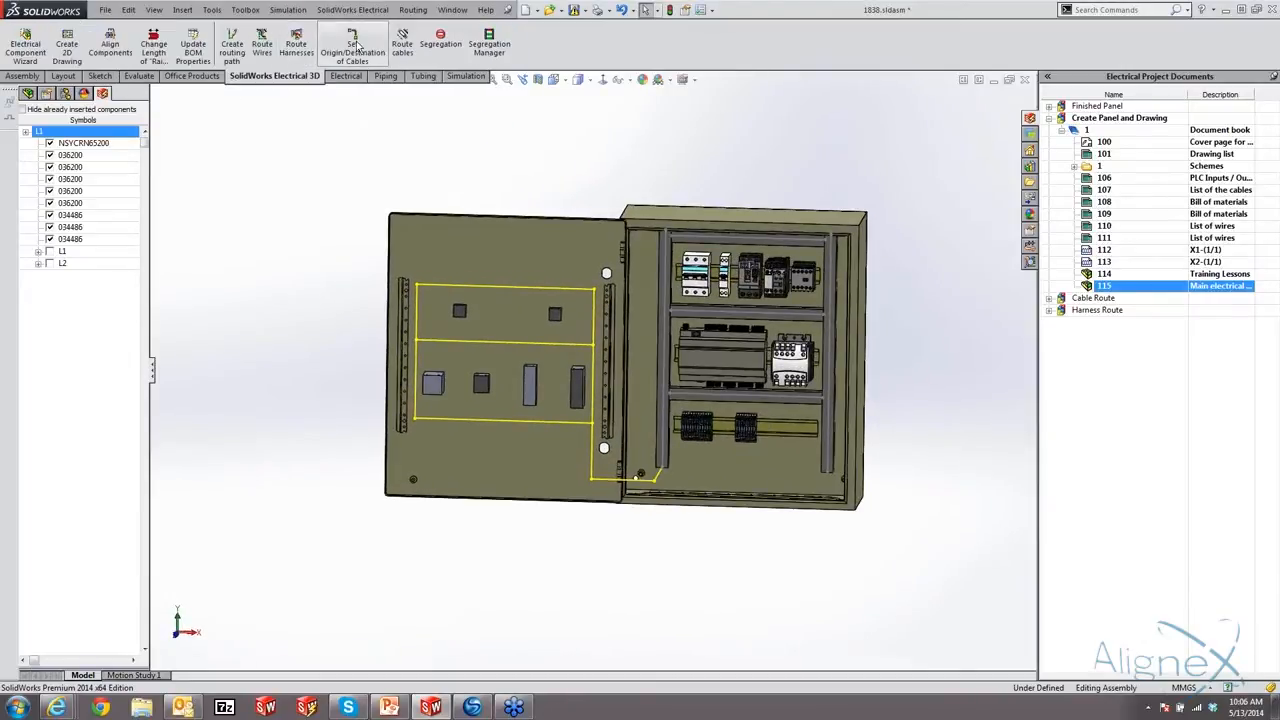
pyautogui.click(261, 47)
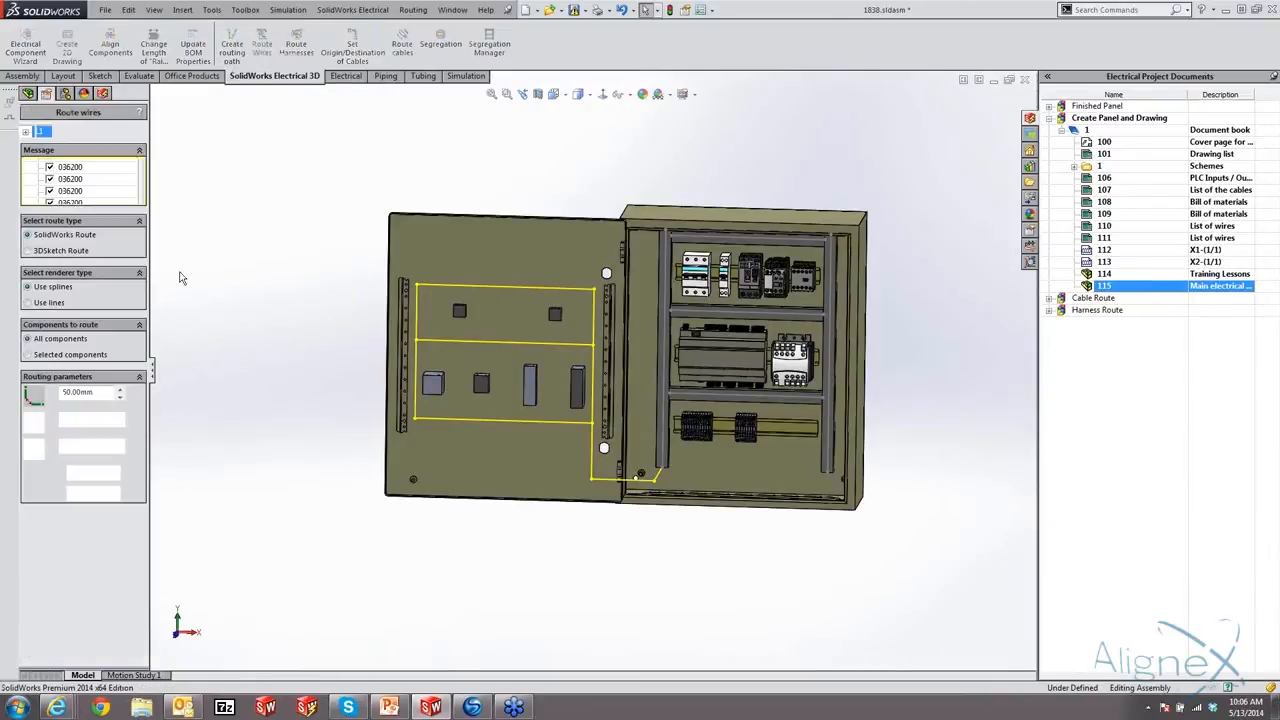
pyautogui.click(36, 251)
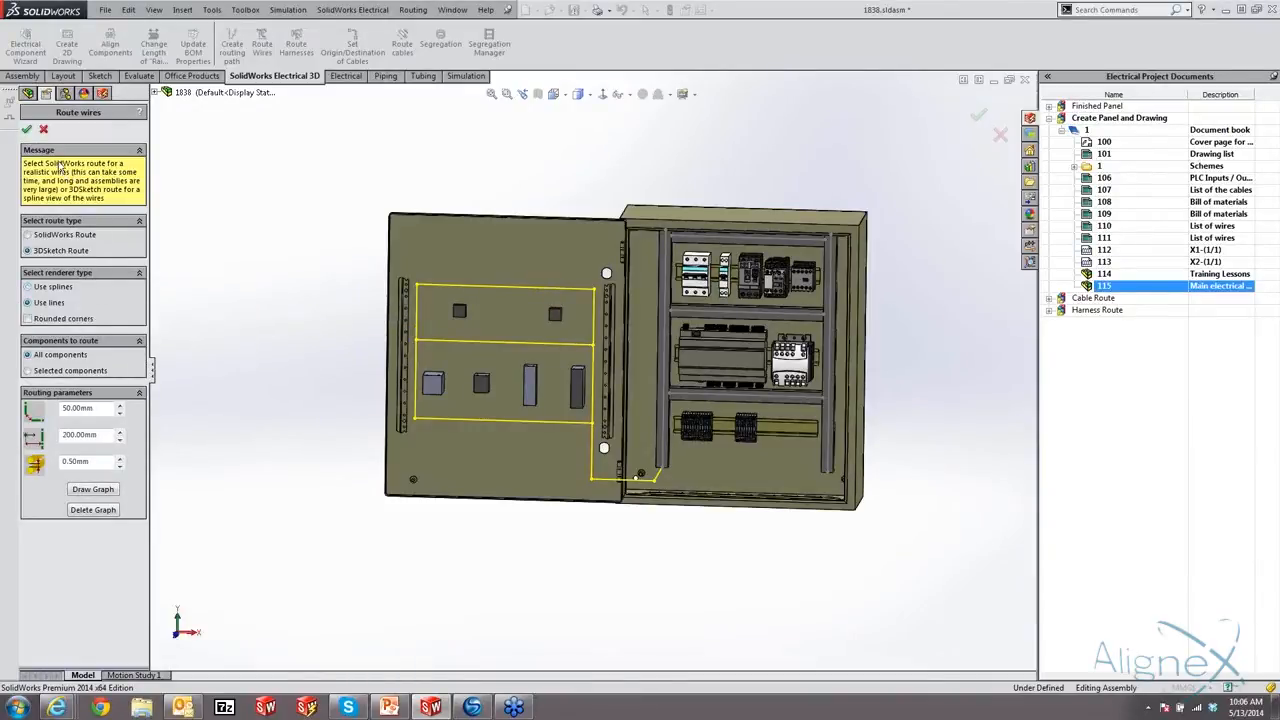
pyautogui.click(27, 302)
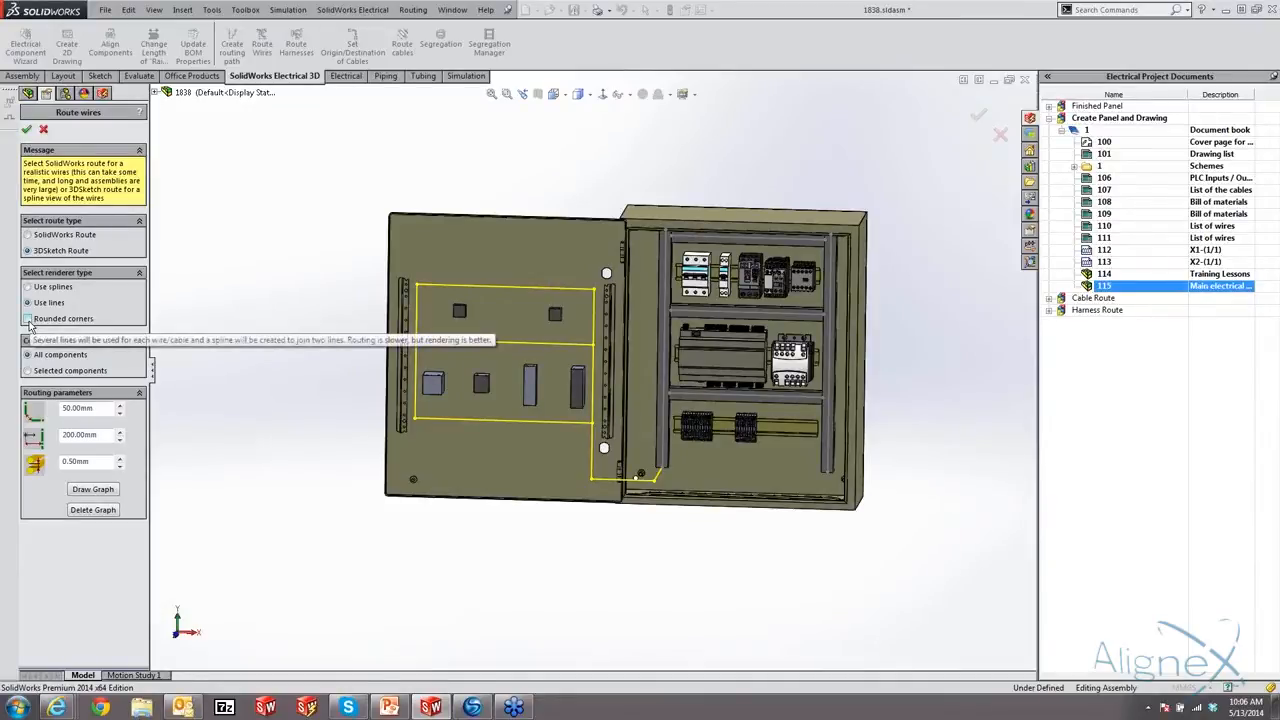
pyautogui.click(26, 130)
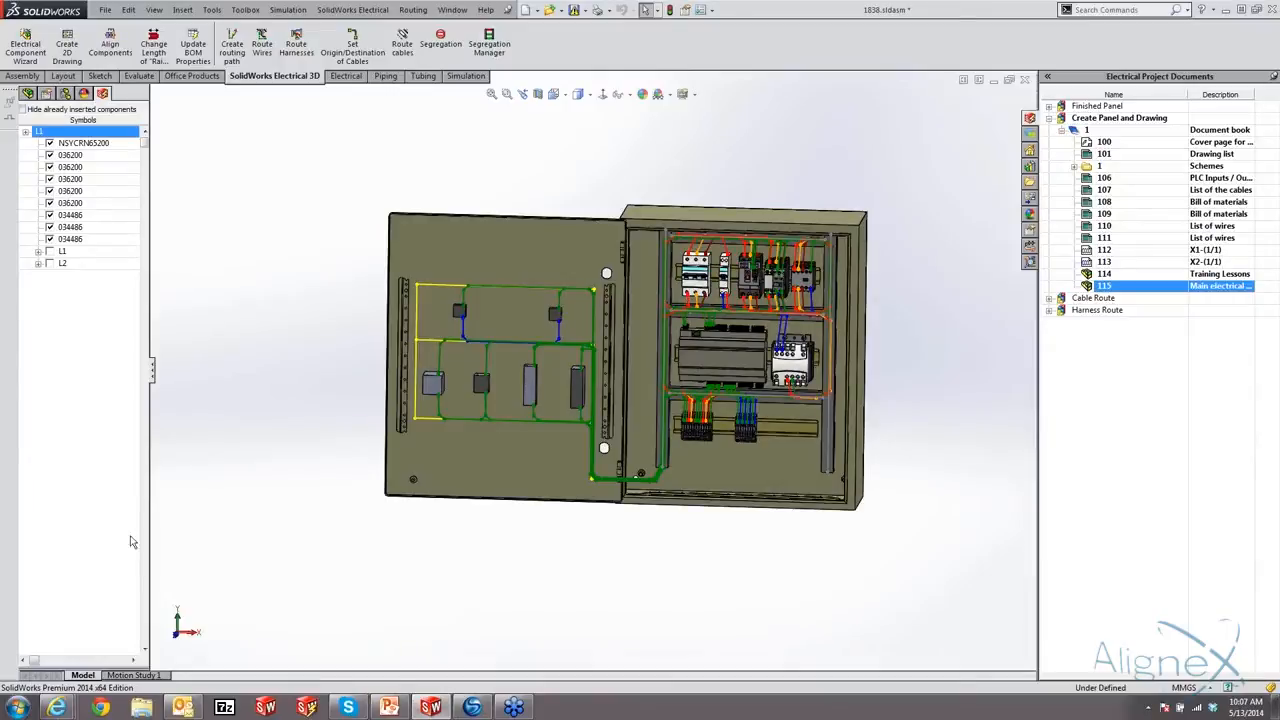
# - Examine the routed wires on the door and through the cabinet's cable ducts
pyautogui.moveTo(763, 552); pyautogui.dragTo(771, 523, button='middle')
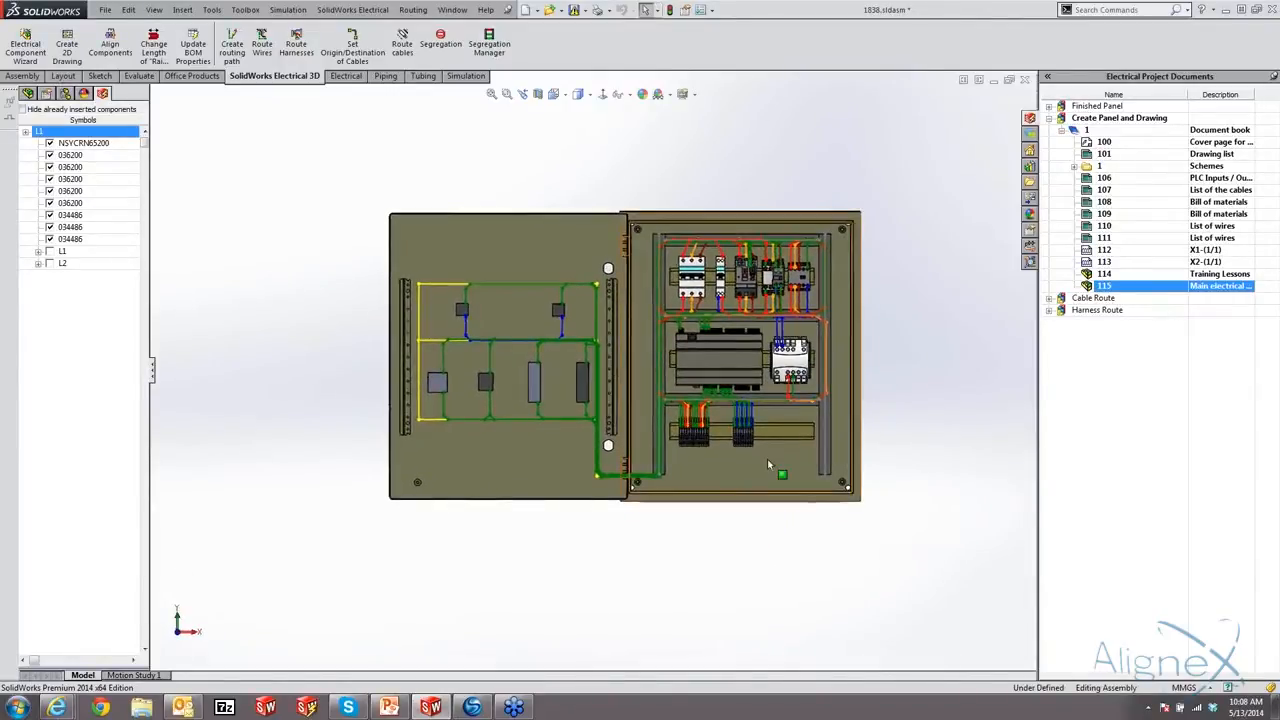
pyautogui.scroll(-4, 750, 355)
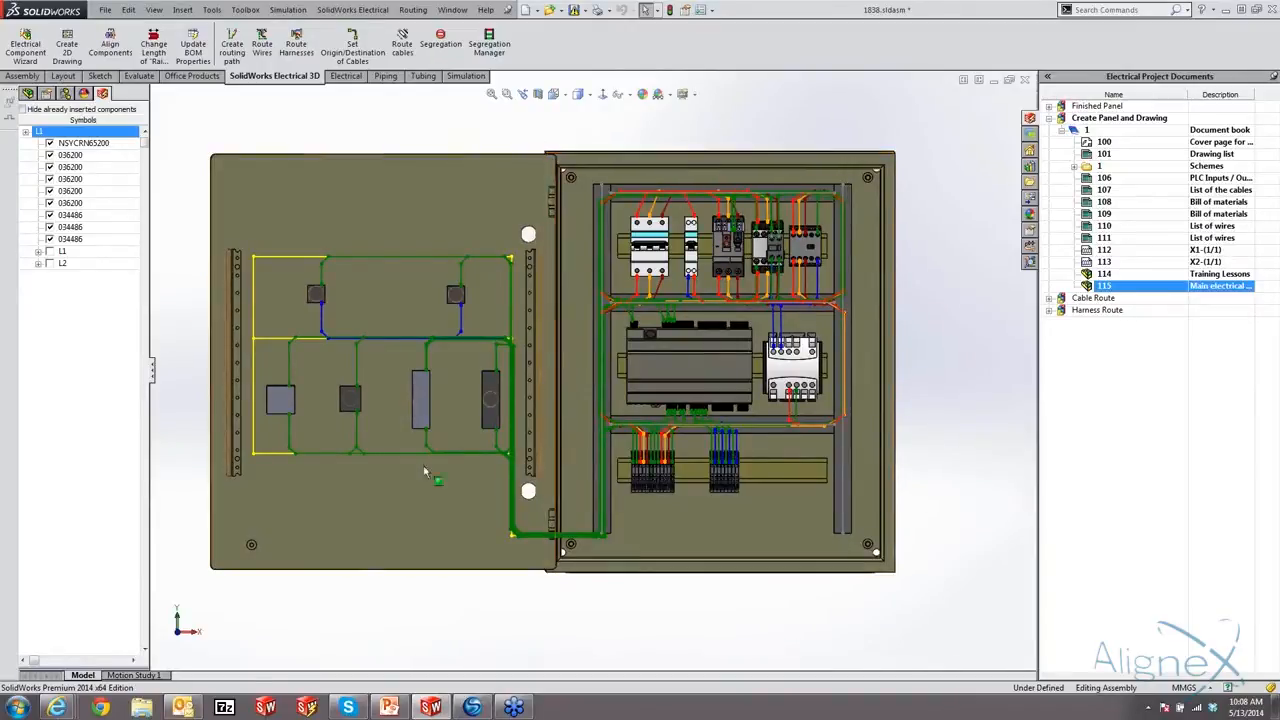
pyautogui.moveTo(706, 337)
pyautogui.mouseDown(button='middle')
pyautogui.moveTo(724, 336)
pyautogui.moveTo(703, 345)
pyautogui.moveTo(697, 320)
pyautogui.mouseUp(button='middle')
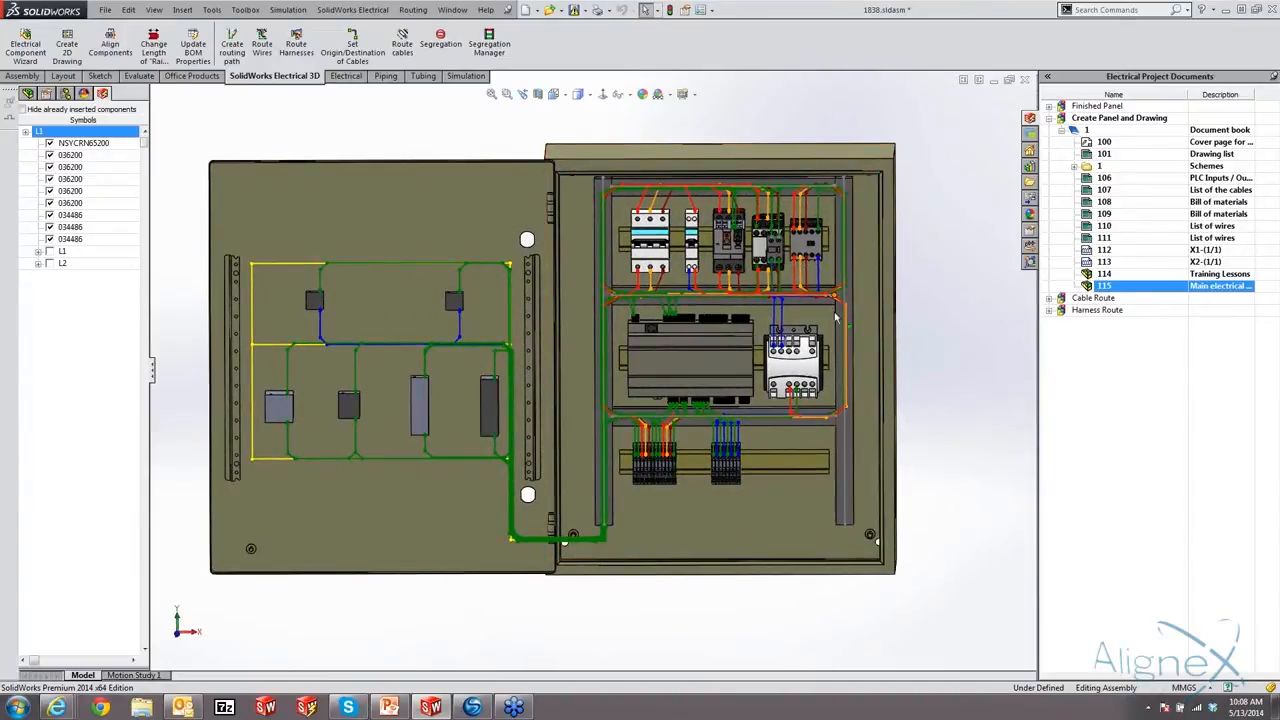
pyautogui.scroll(-2, 836, 318)
pyautogui.scroll(-3, 836, 325)
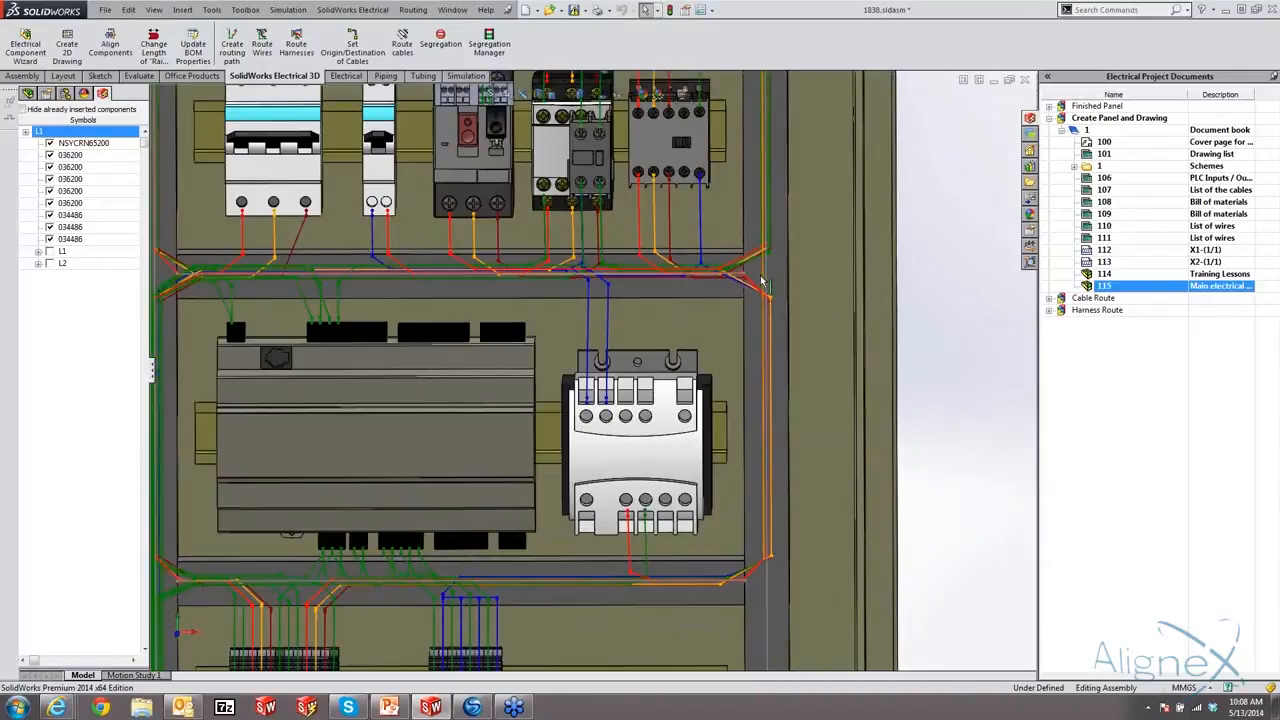
pyautogui.scroll(5, 711, 312)
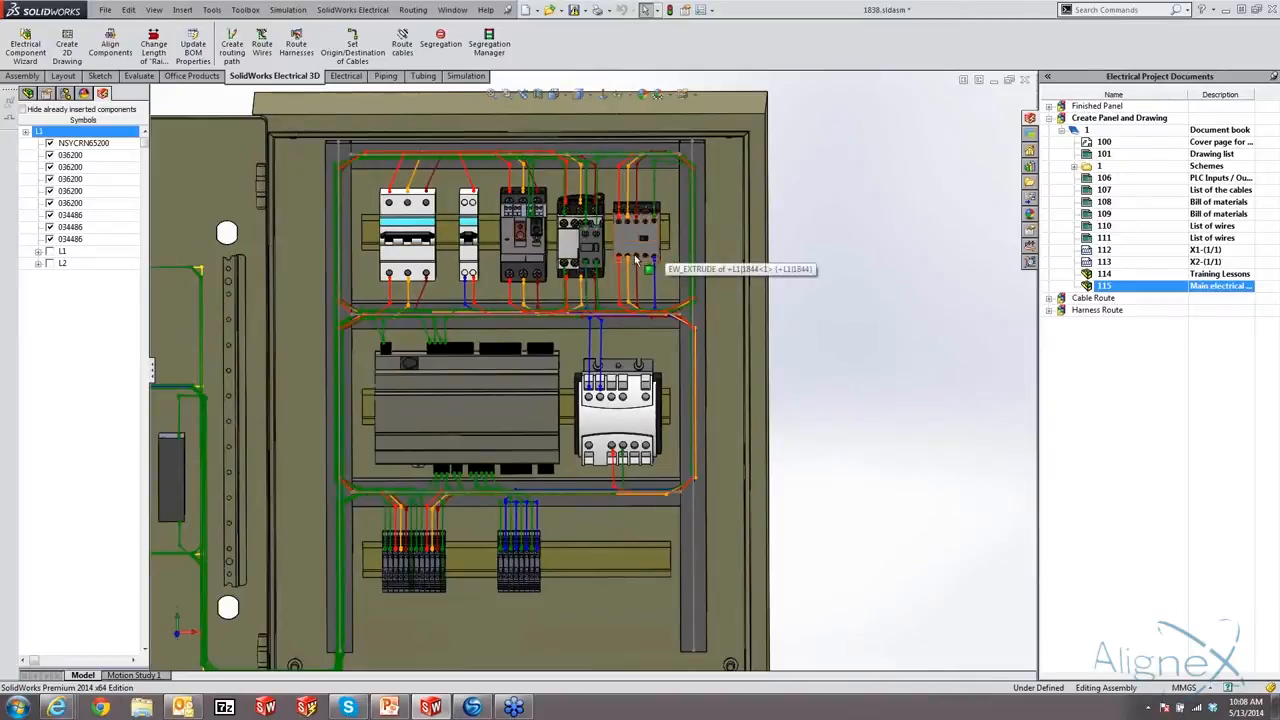
# - Exclude the cabinet's right vertical duct path from routing the ~ 24V (24V AC) wire style, and review the rule in the Segregation manager
pyautogui.click(442, 42)
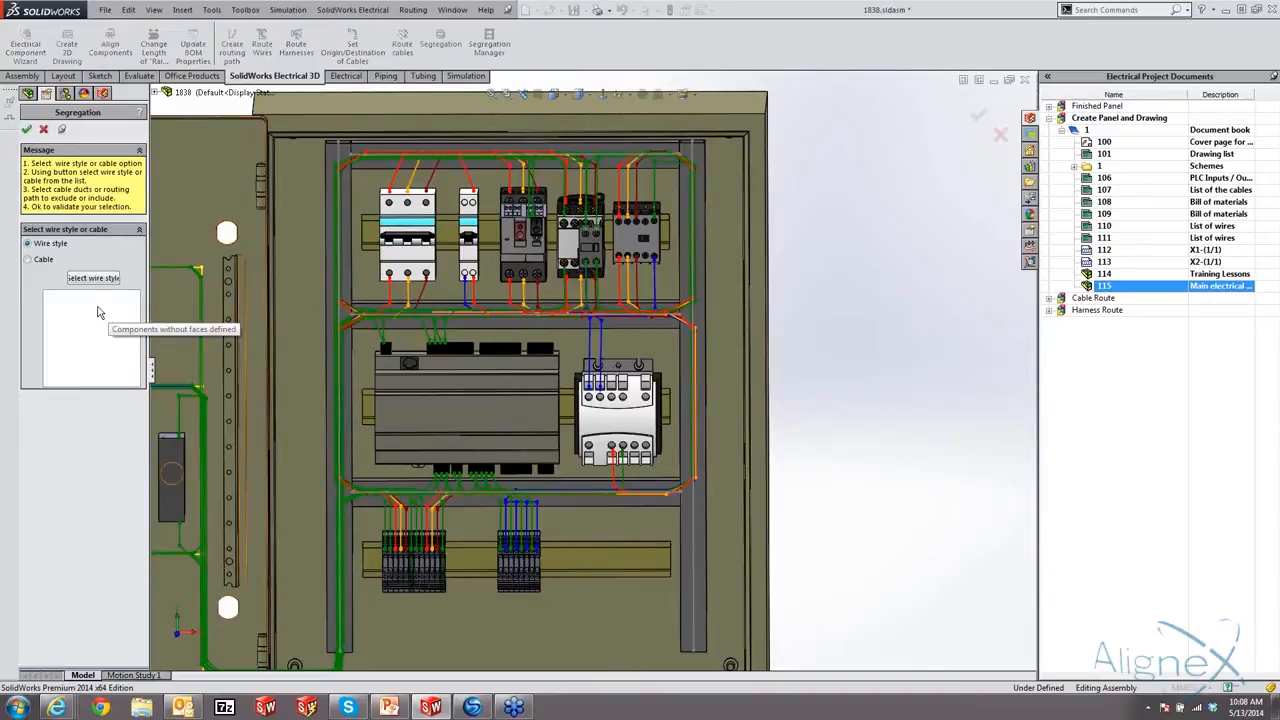
pyautogui.click(90, 279)
pyautogui.click(492, 256)
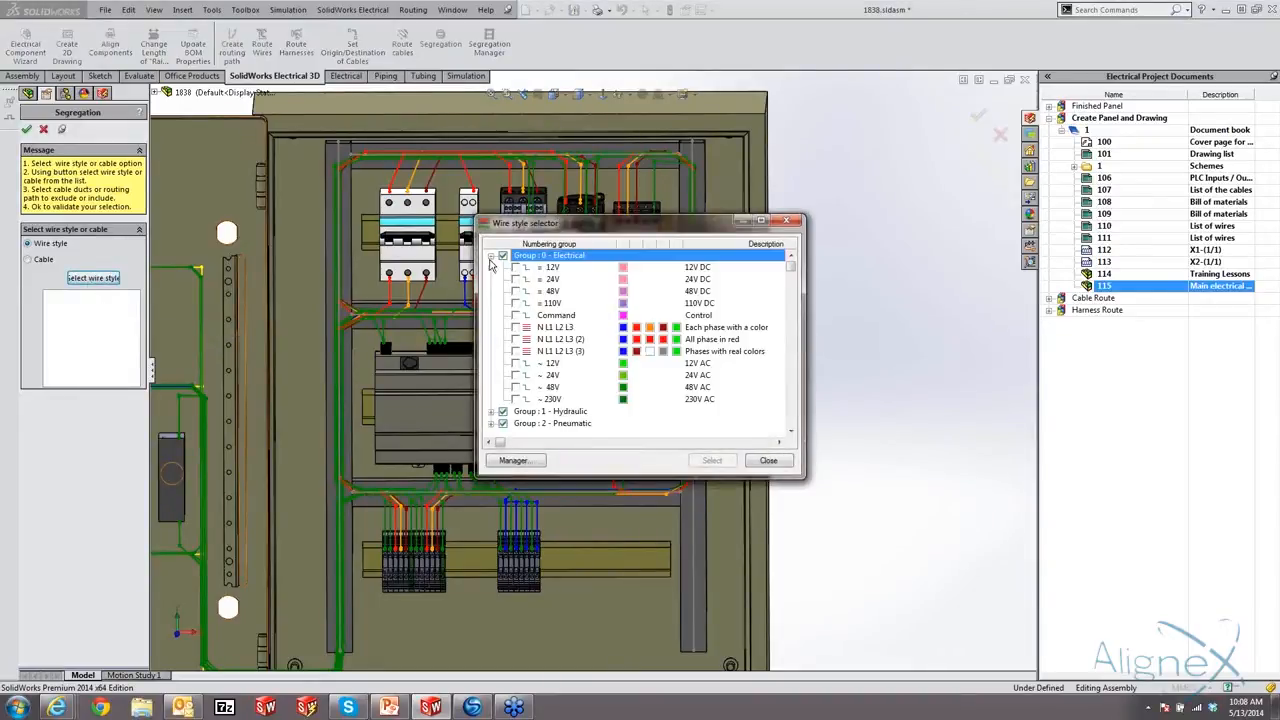
pyautogui.click(518, 376)
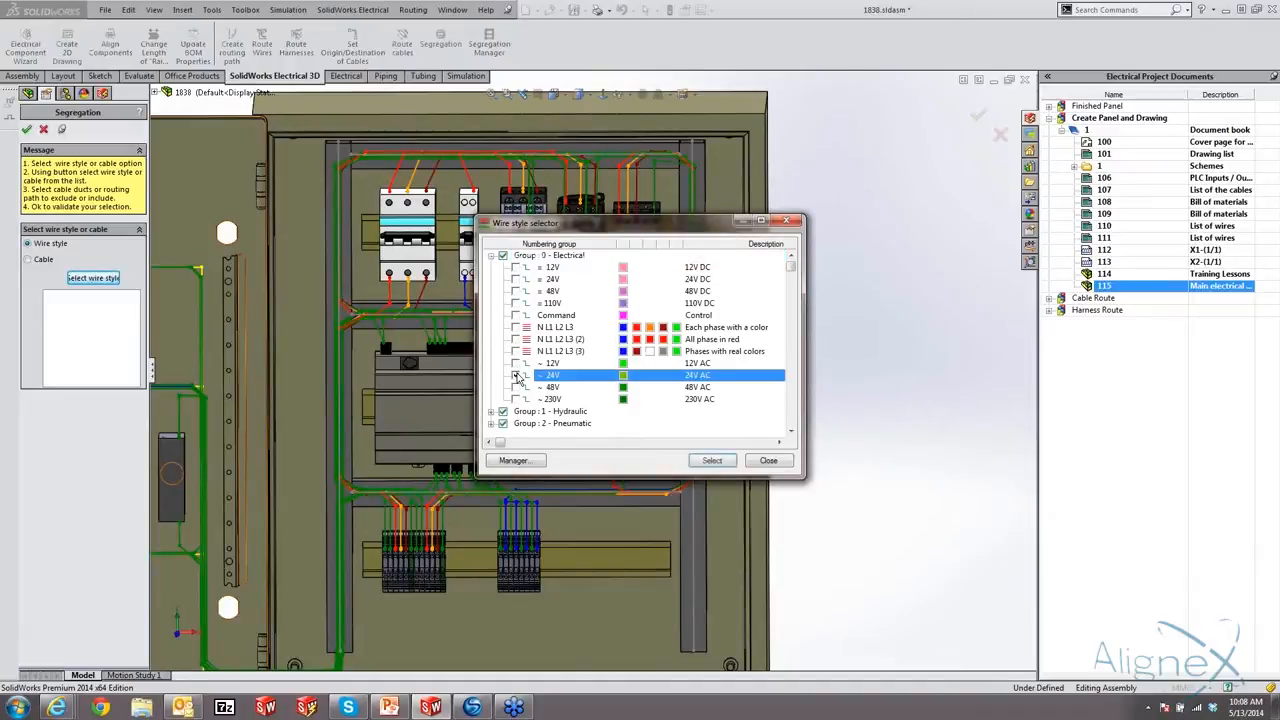
pyautogui.click(715, 460)
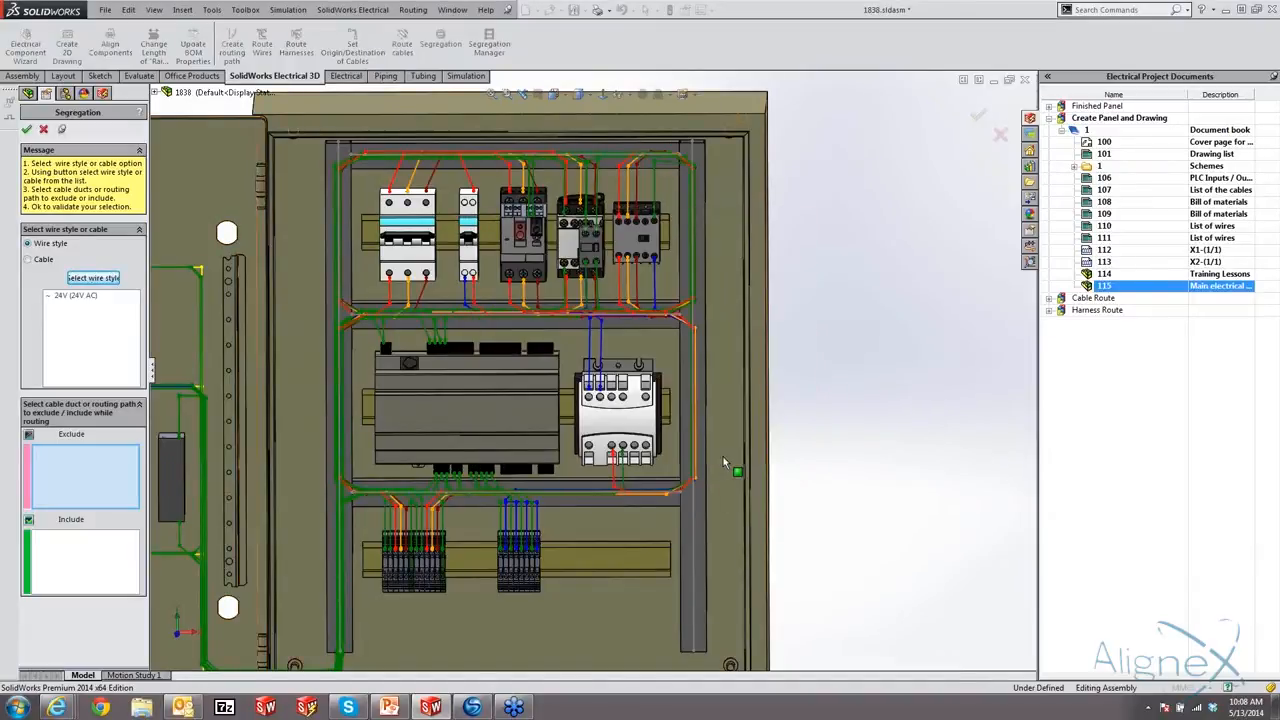
pyautogui.click(693, 538)
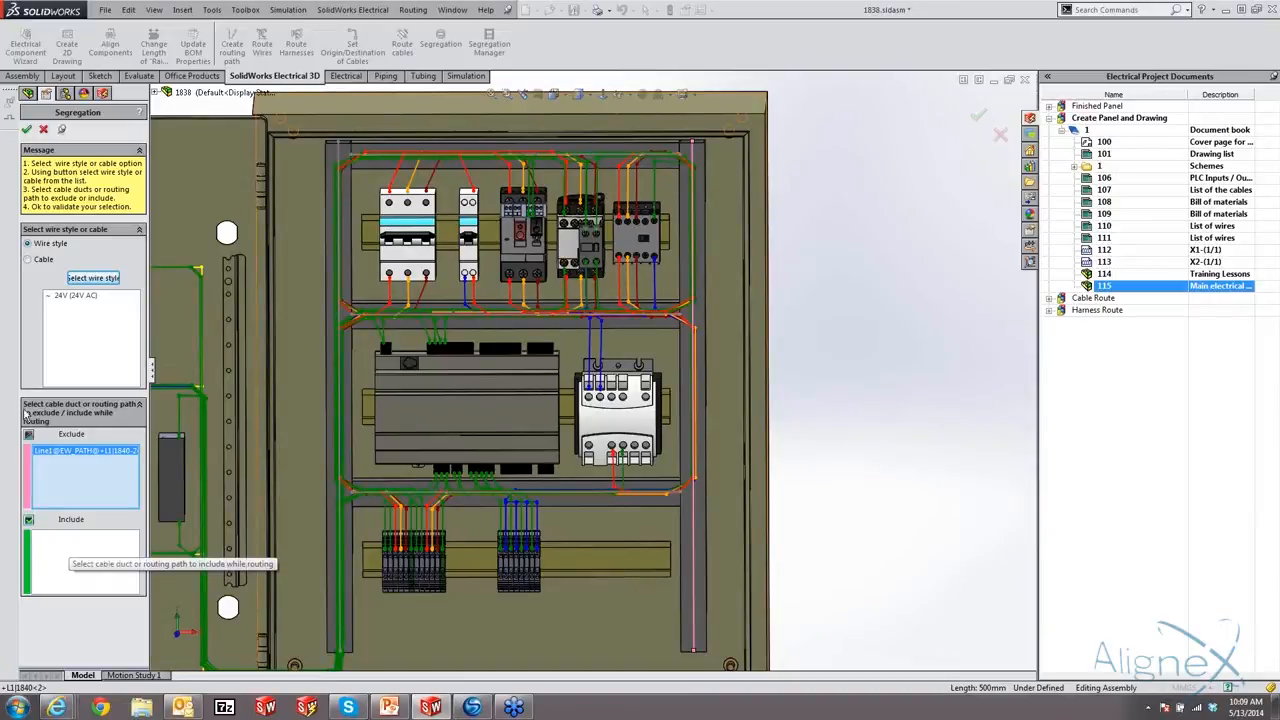
pyautogui.click(27, 130)
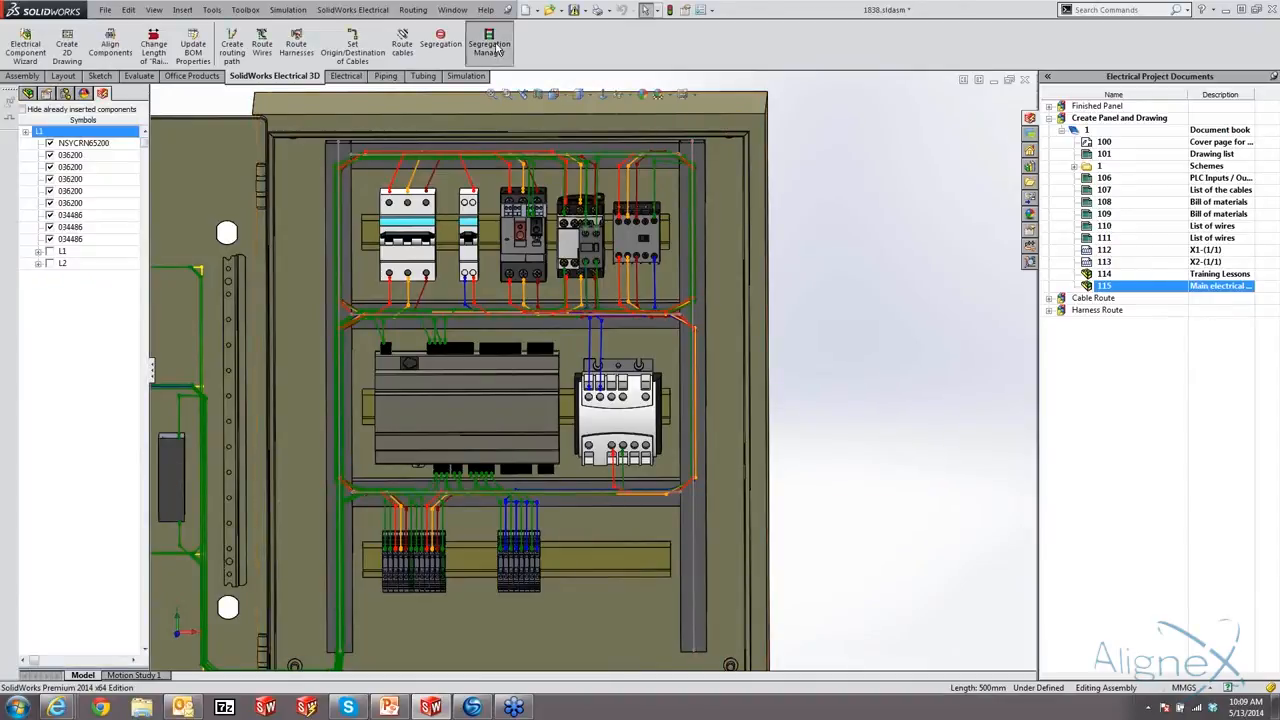
pyautogui.click(490, 47)
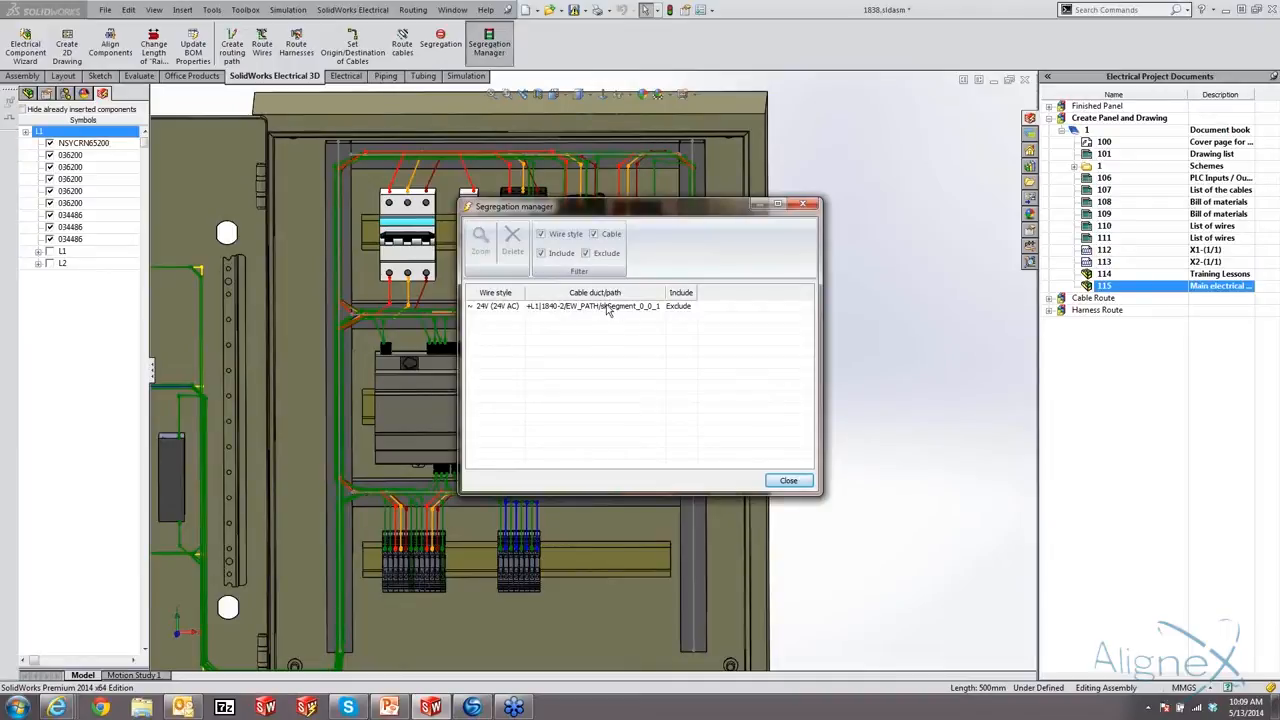
pyautogui.click(789, 482)
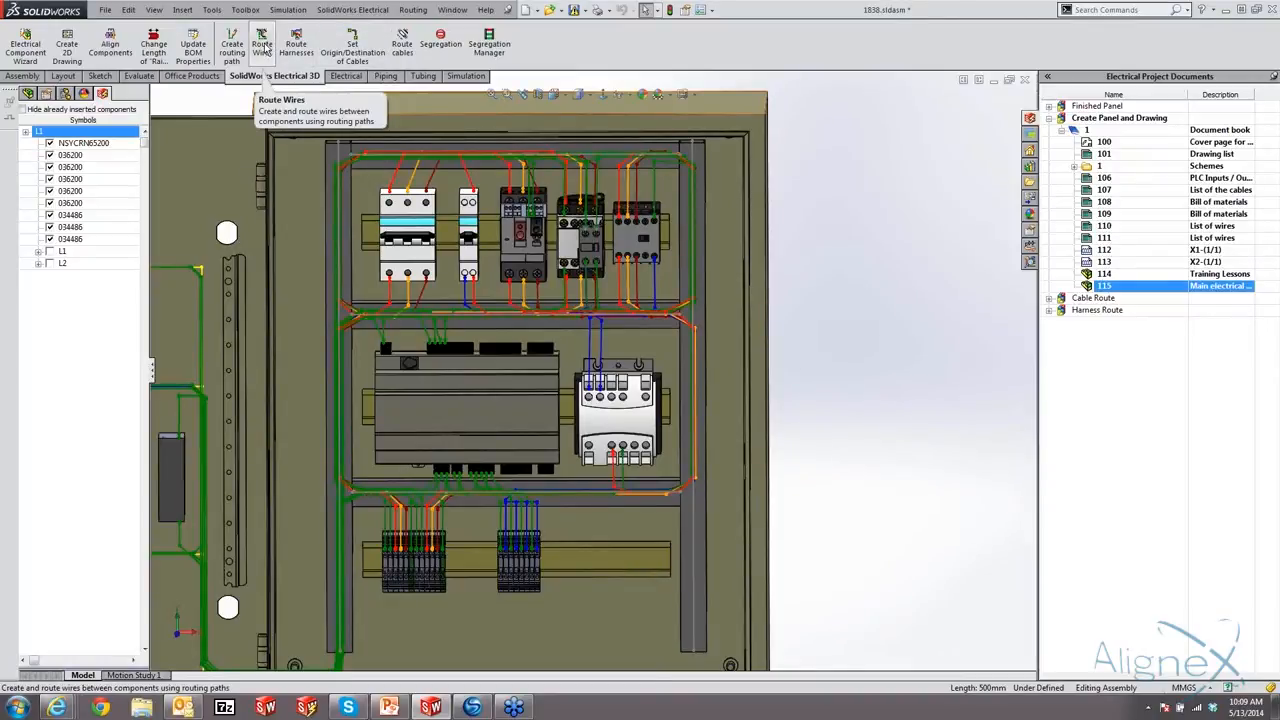
# - Reroute the wires of all components as a 3DSketch Route using splines
pyautogui.click(265, 46)
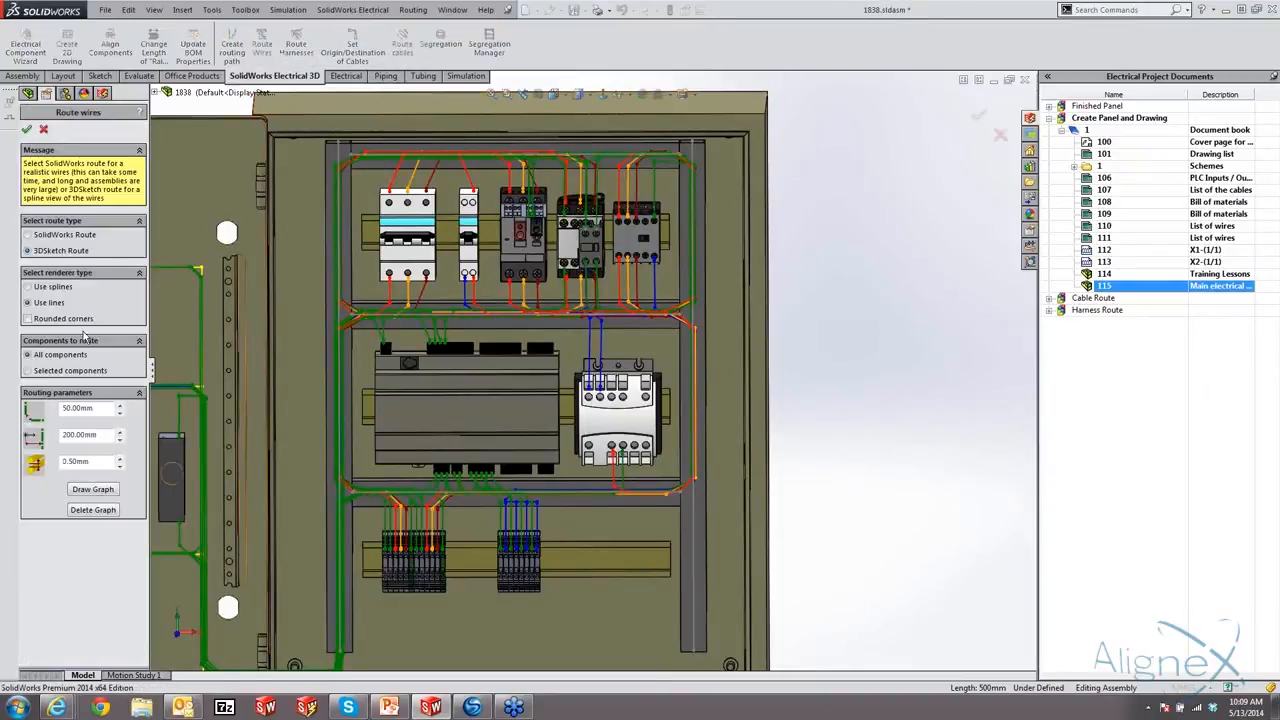
pyautogui.click(44, 287)
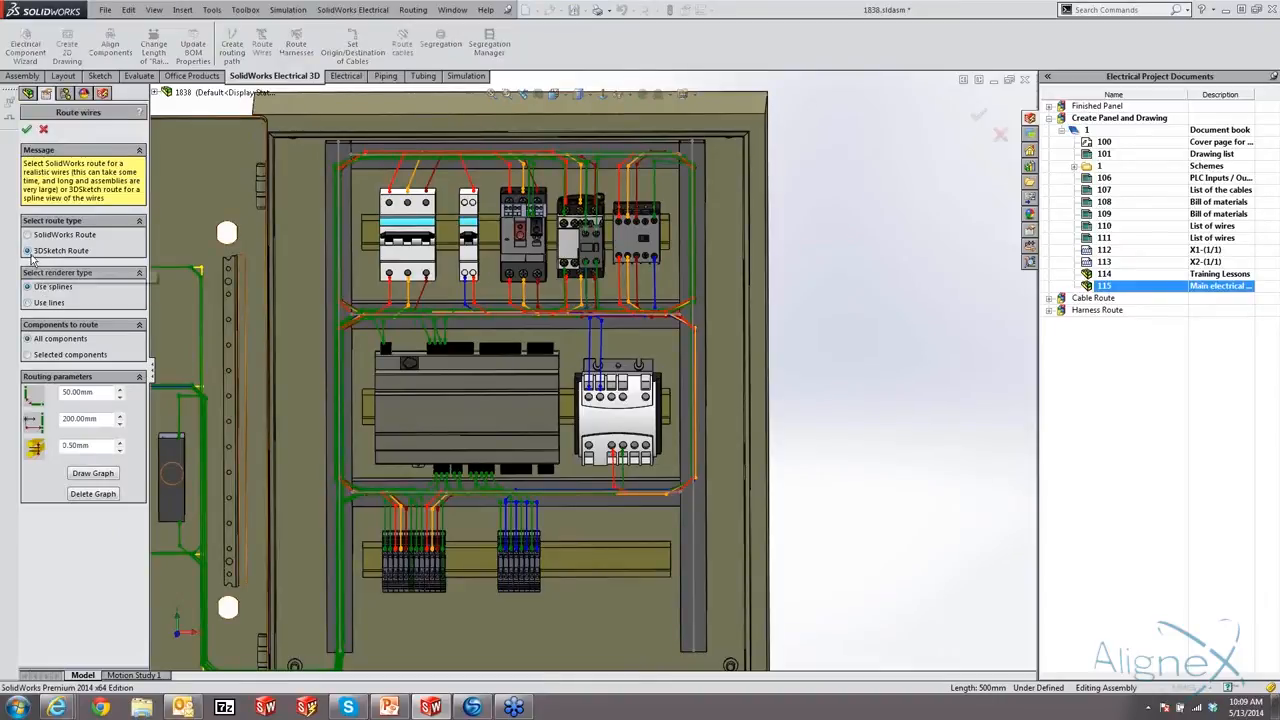
pyautogui.click(28, 131)
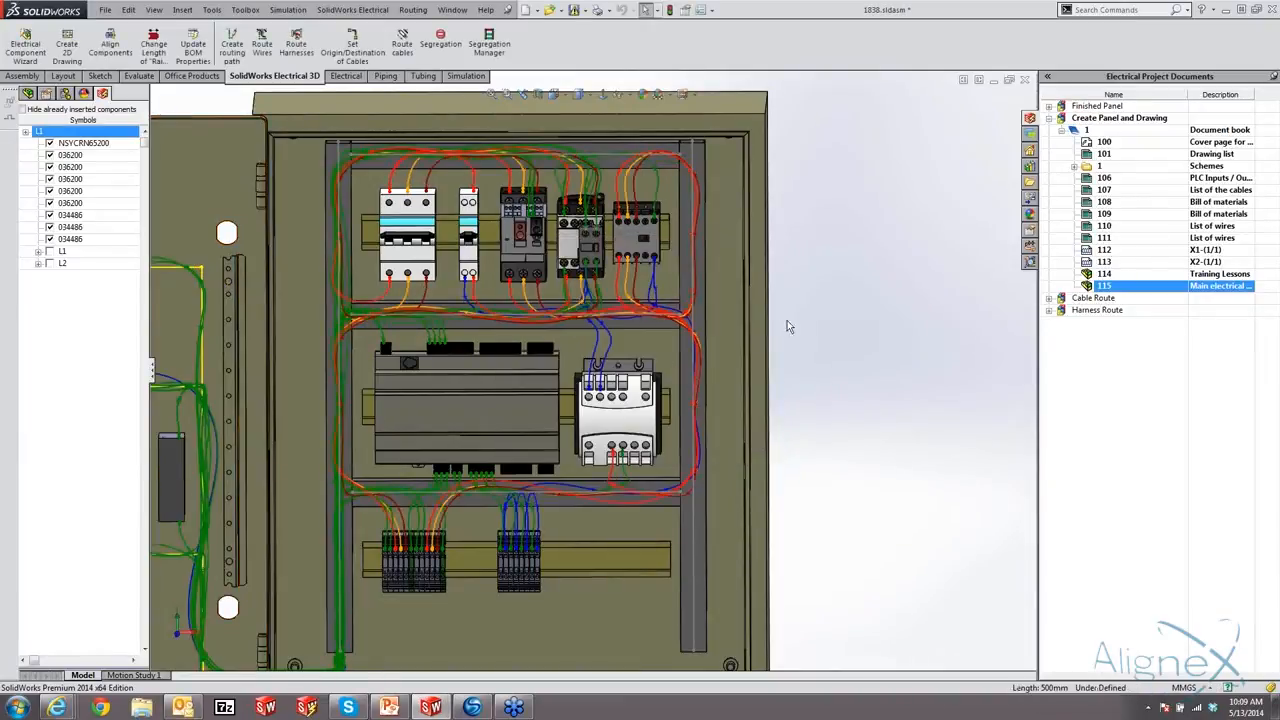
# - Examine the spline wire routes across the door and around the cabinet's ducts and terminals
pyautogui.scroll(2, 288, 417)
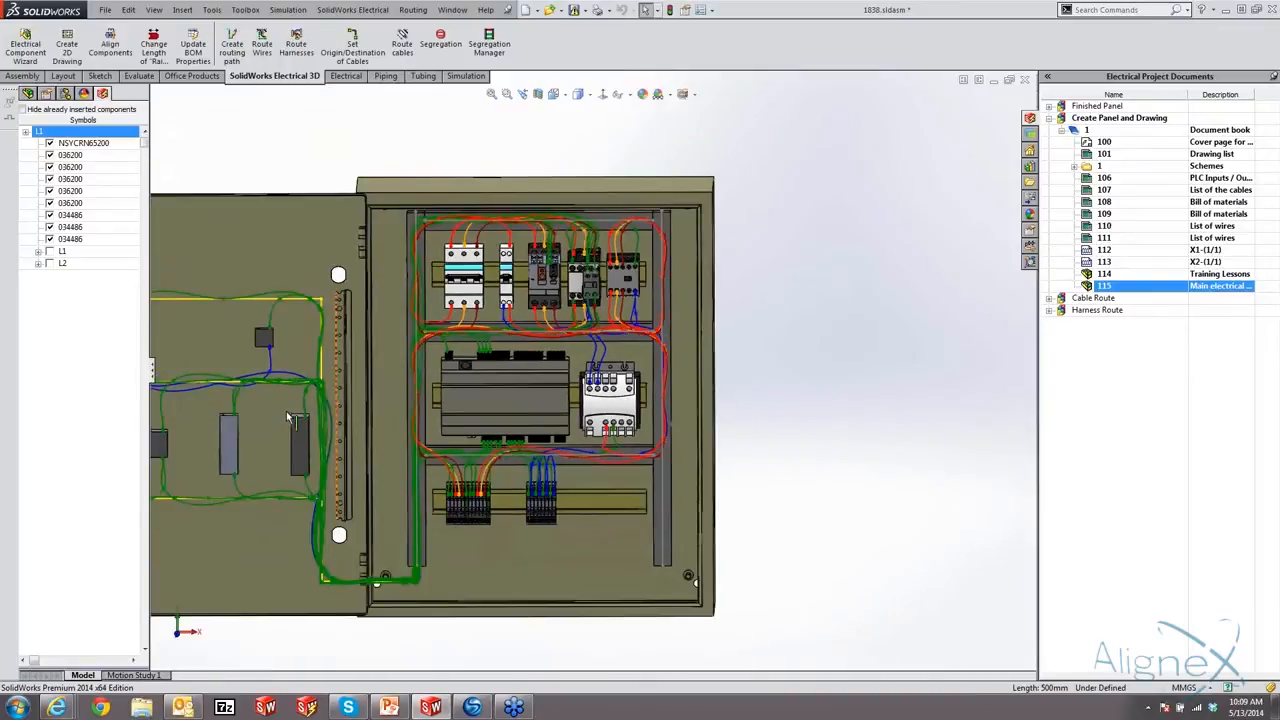
pyautogui.scroll(-1, 288, 417)
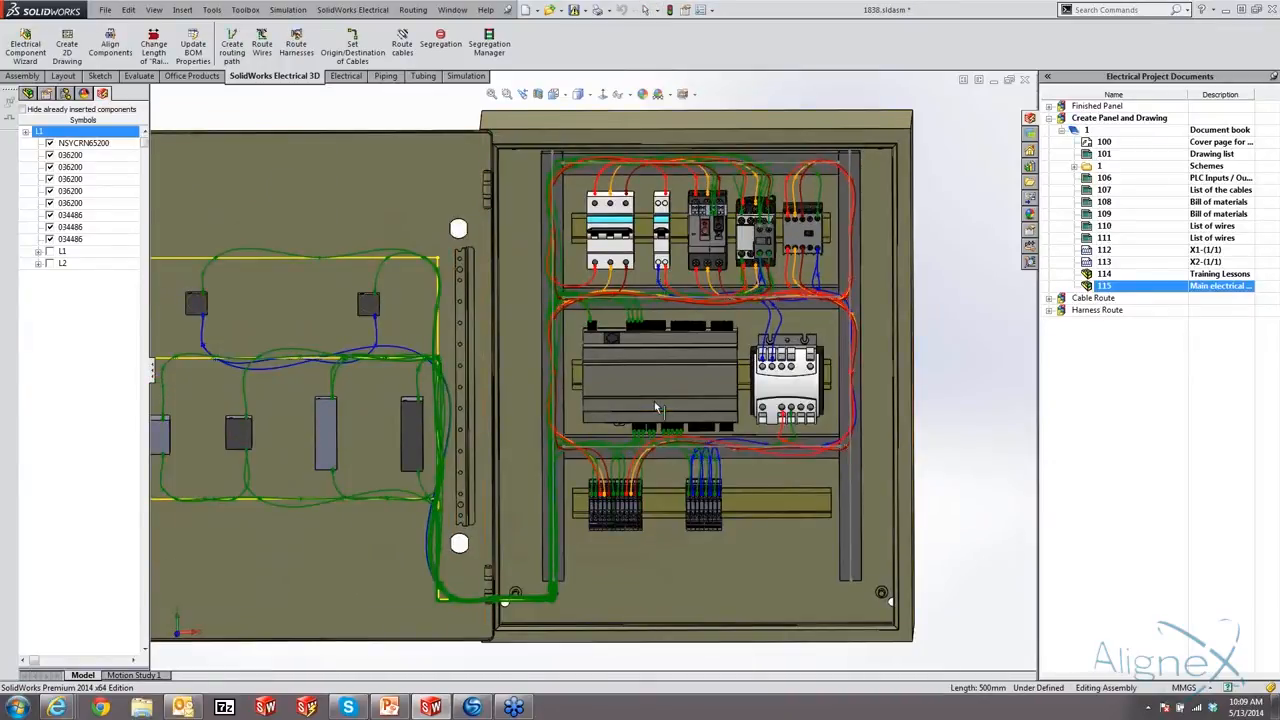
pyautogui.moveTo(649, 400); pyautogui.dragTo(638, 403, button='middle')
pyautogui.moveTo(672, 383); pyautogui.dragTo(632, 399, button='middle')
pyautogui.scroll(1, 420, 461)
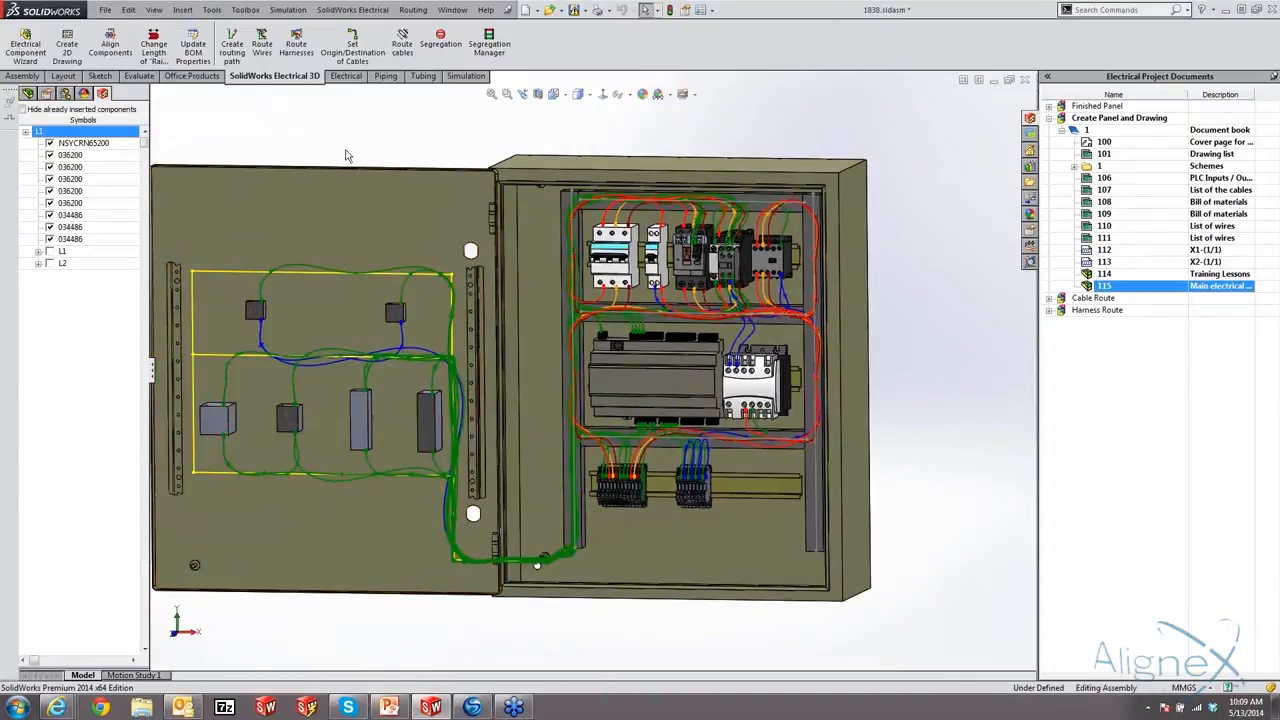
pyautogui.scroll(-4, 826, 380)
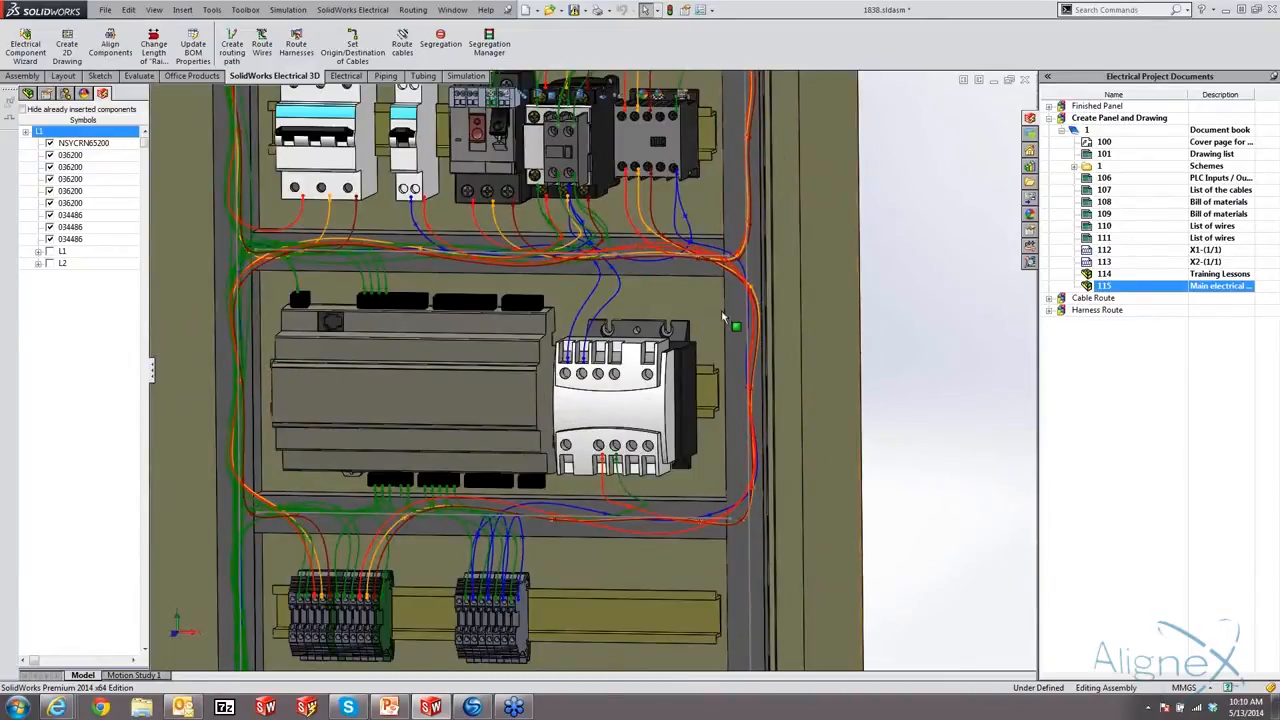
pyautogui.moveTo(724, 316); pyautogui.dragTo(752, 320, button='middle')
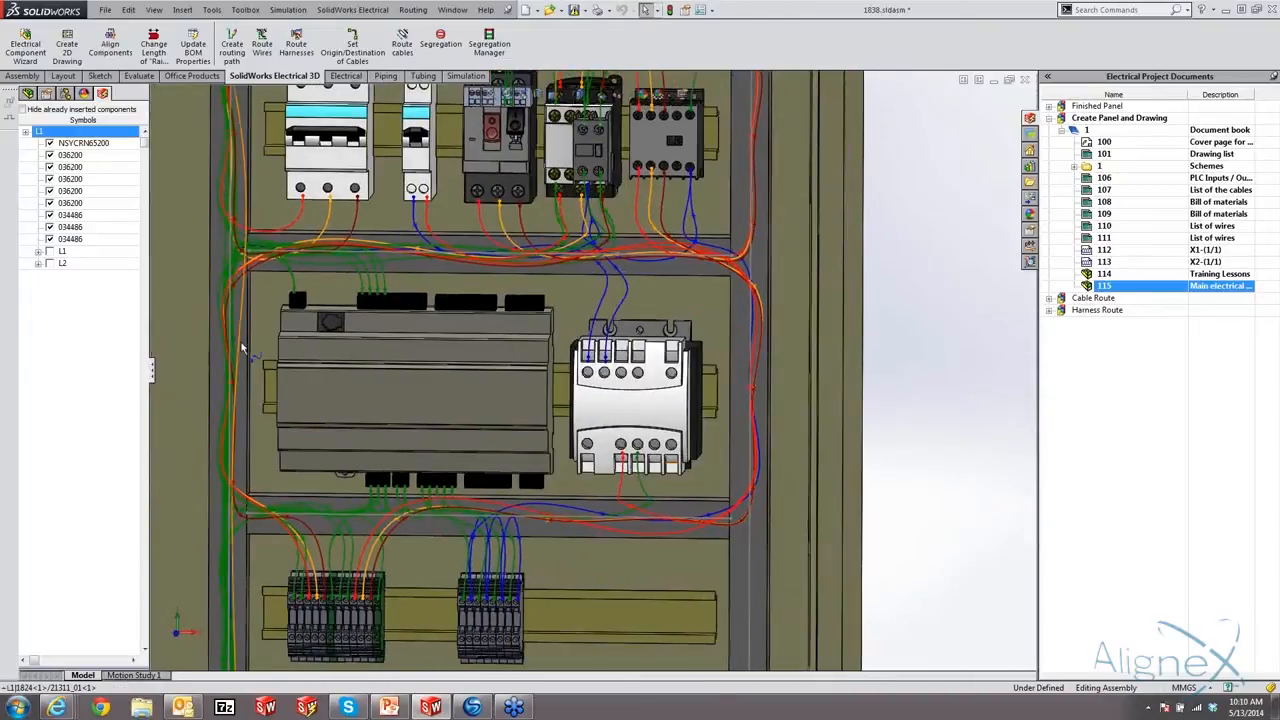
pyautogui.scroll(2, 242, 345)
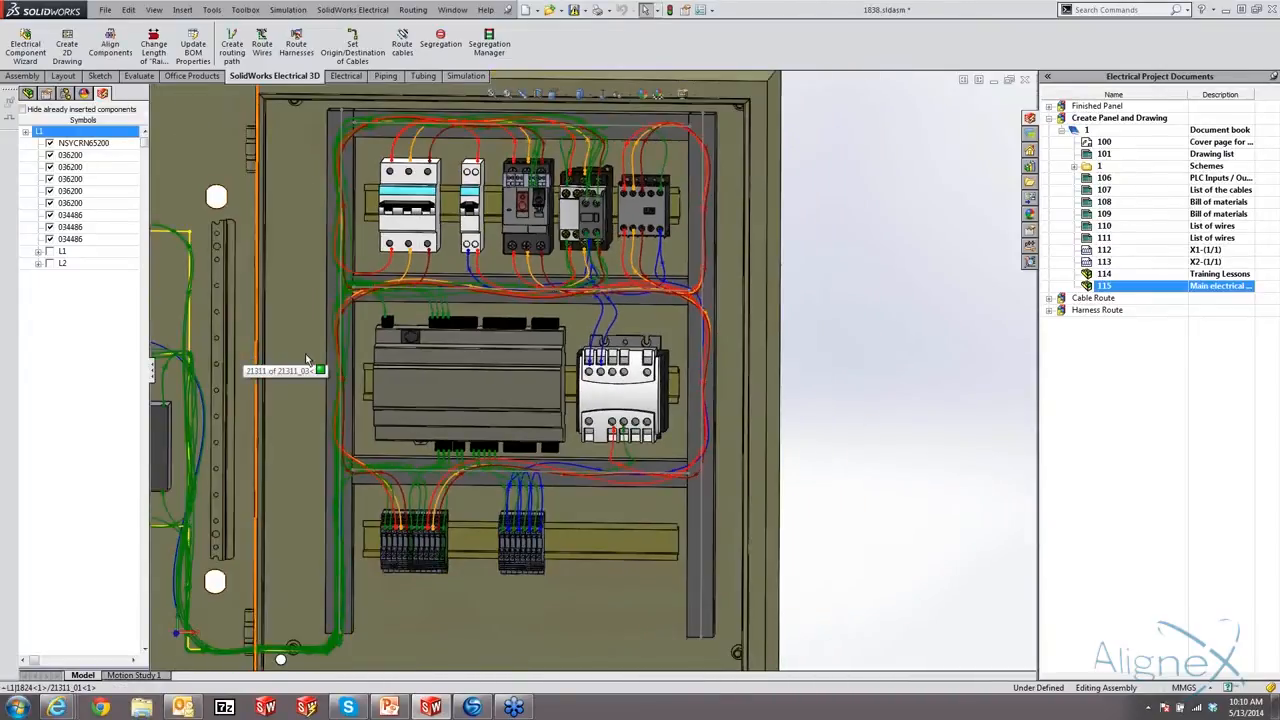
pyautogui.scroll(3, 307, 370)
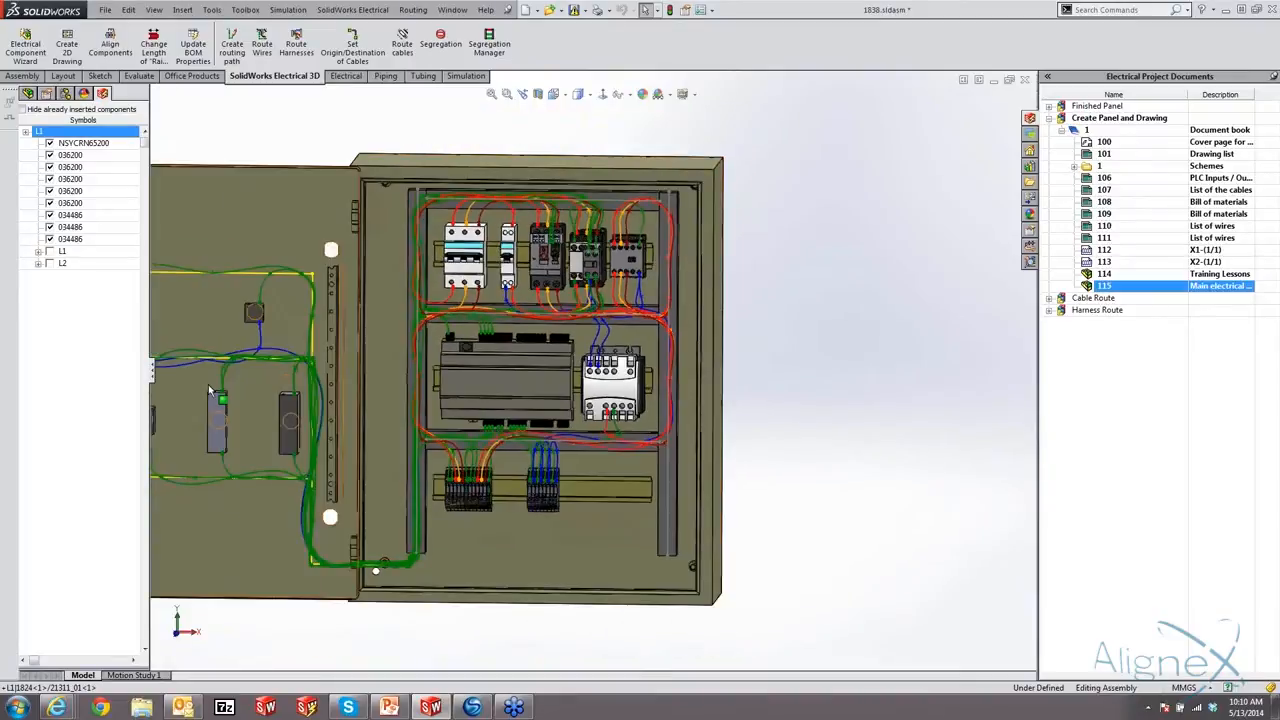
pyautogui.scroll(-2, 209, 387)
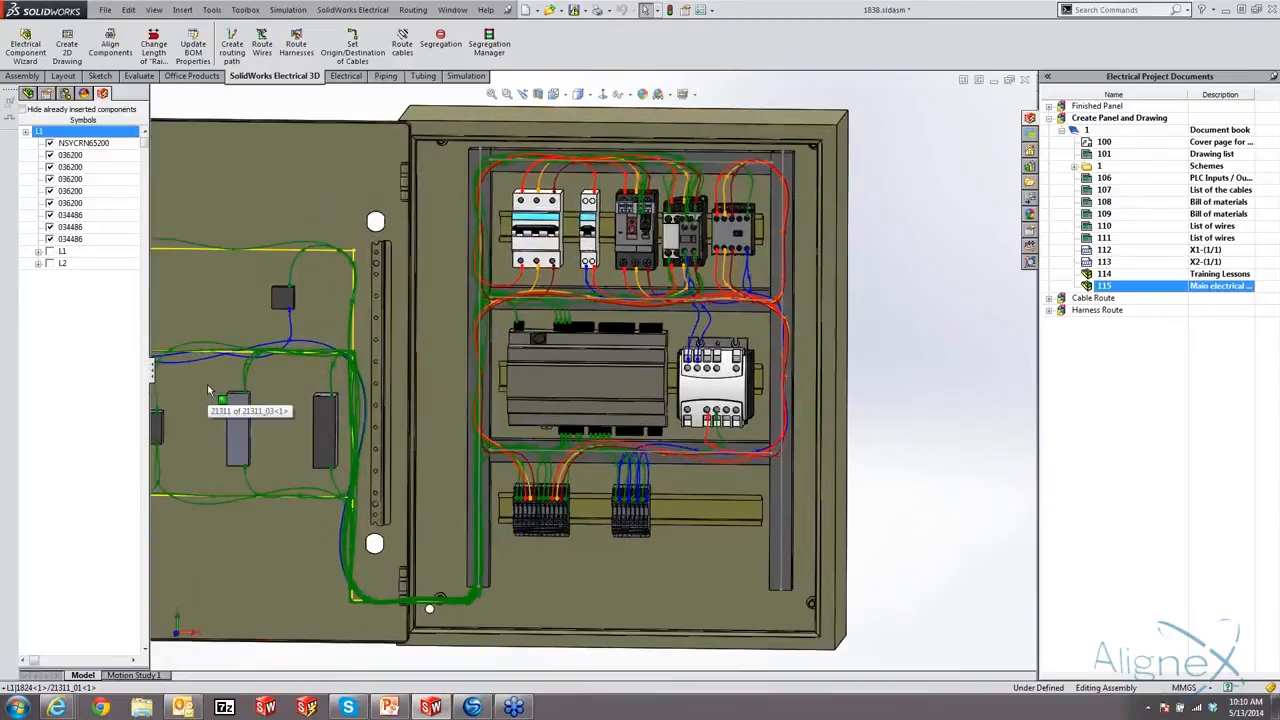
# - Route the wires of all components as a SolidWorks Route using splines, and hide the sketches in the view
pyautogui.click(261, 44)
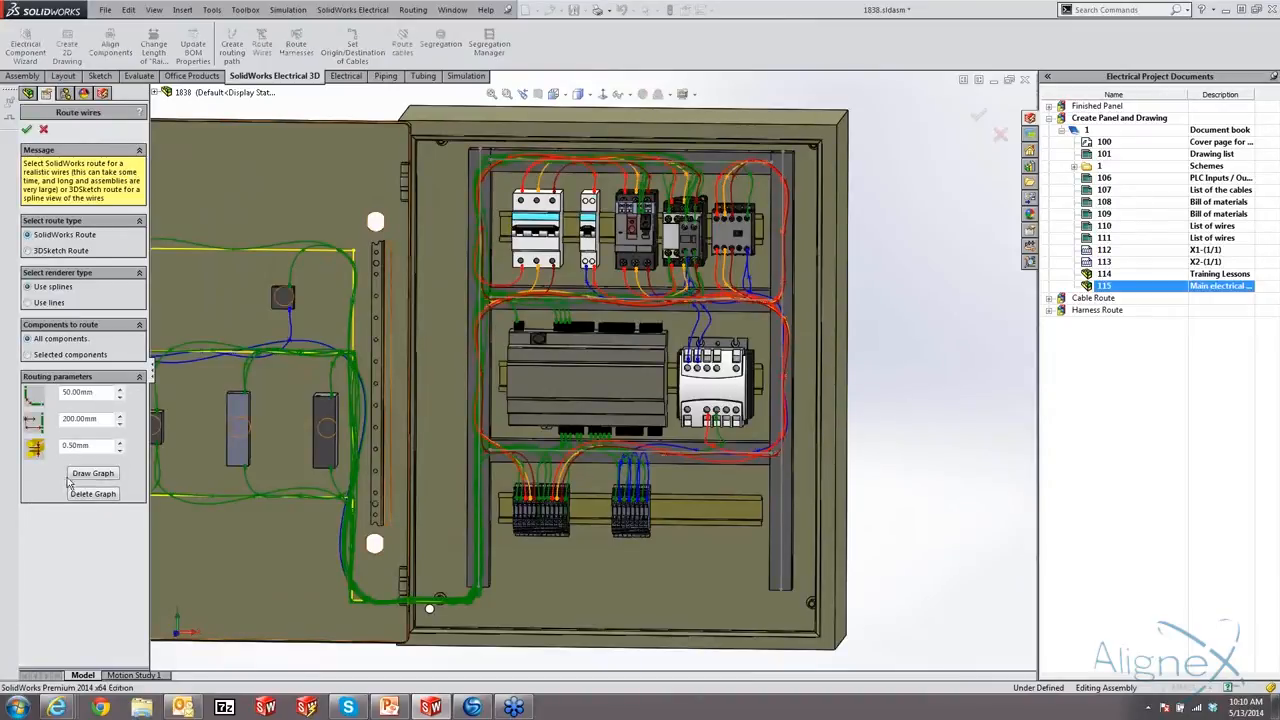
pyautogui.click(27, 130)
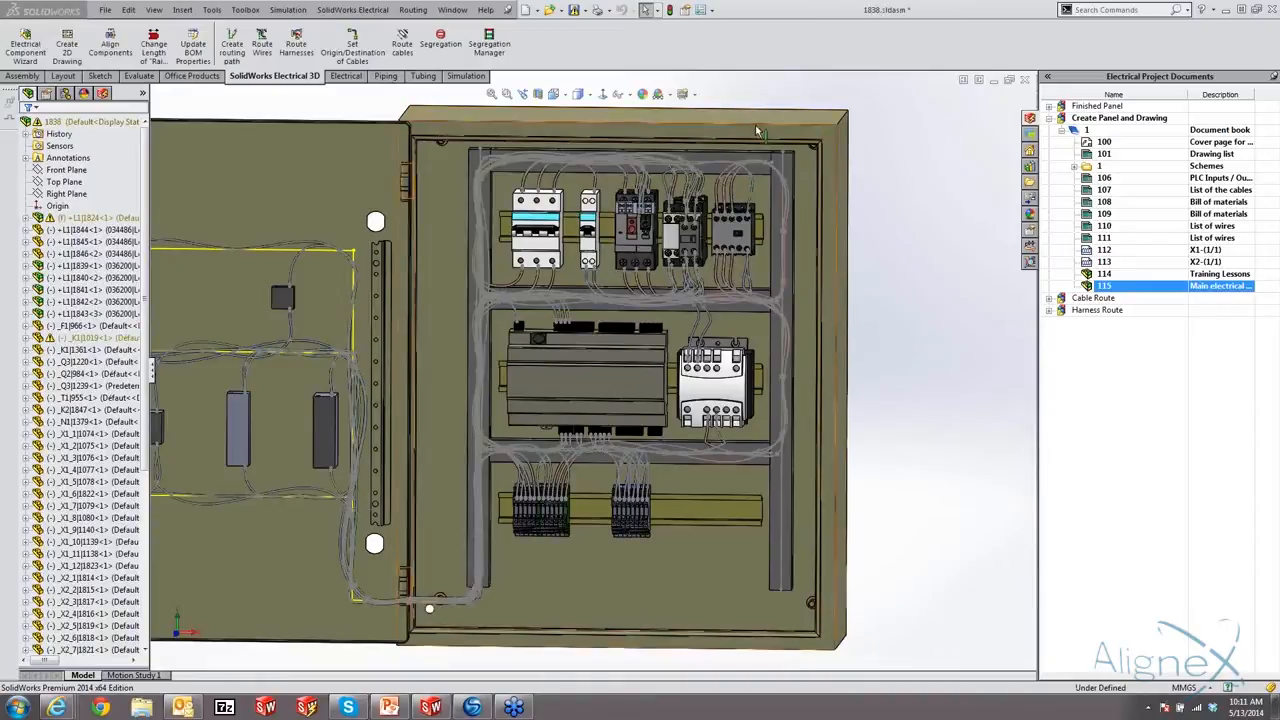
pyautogui.click(620, 94)
pyautogui.click(619, 195)
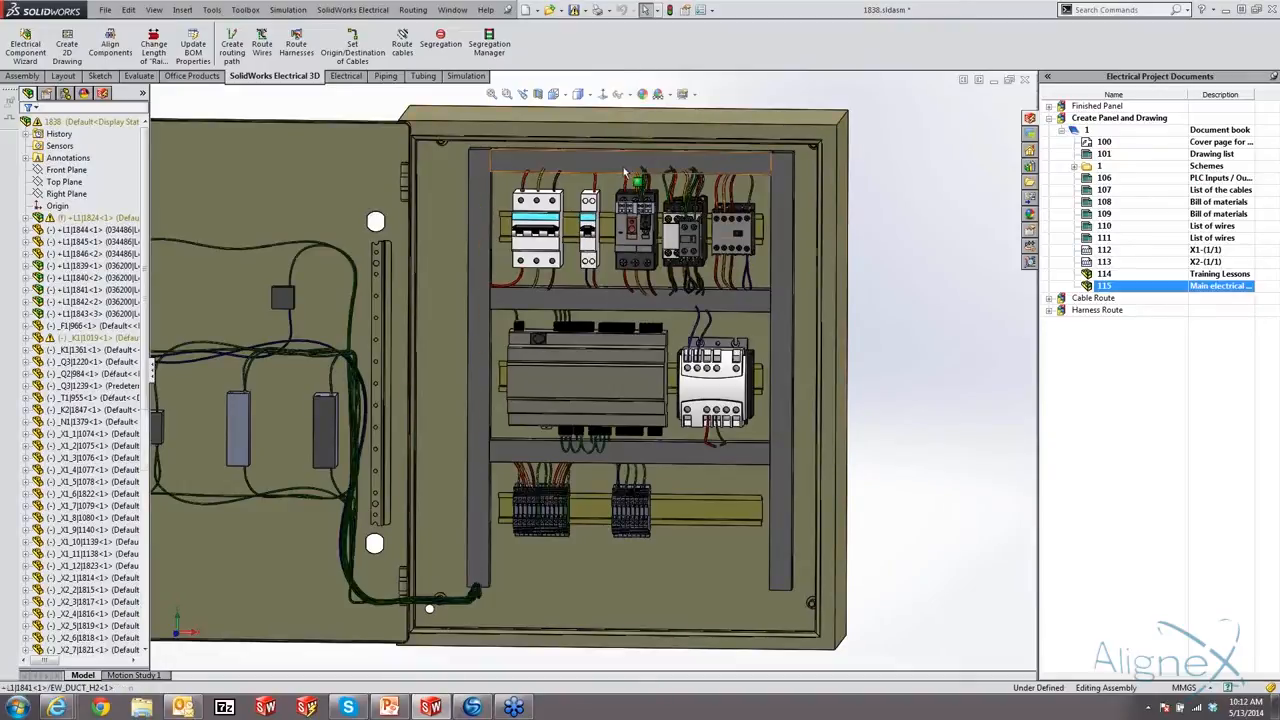
# - Make the three horizontal and two vertical cable duct covers in the cabinet transparent
pyautogui.click(626, 167)
pyautogui.keyDown('ctrl'); pyautogui.click(478, 212); pyautogui.keyUp('ctrl')
pyautogui.keyDown('ctrl'); pyautogui.click(521, 300); pyautogui.keyUp('ctrl')
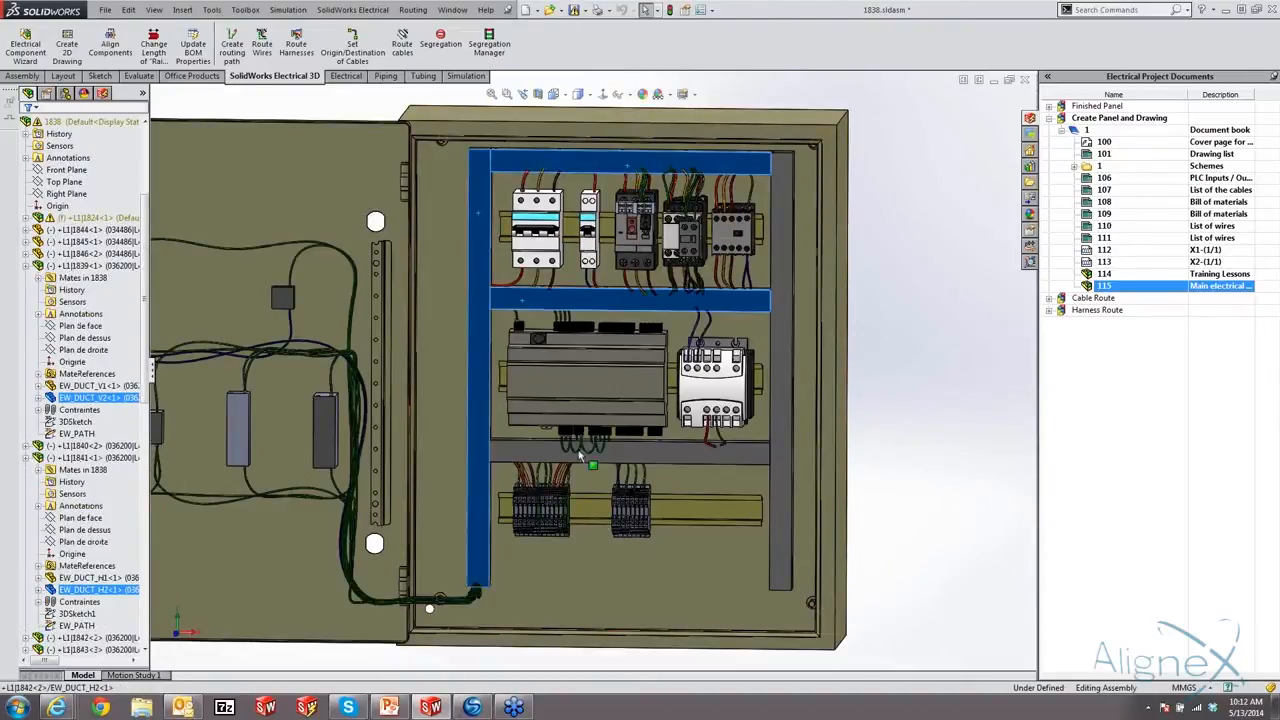
pyautogui.keyDown('ctrl'); pyautogui.click(660, 458); pyautogui.keyUp('ctrl')
pyautogui.keyDown('ctrl'); pyautogui.click(781, 390); pyautogui.keyUp('ctrl')
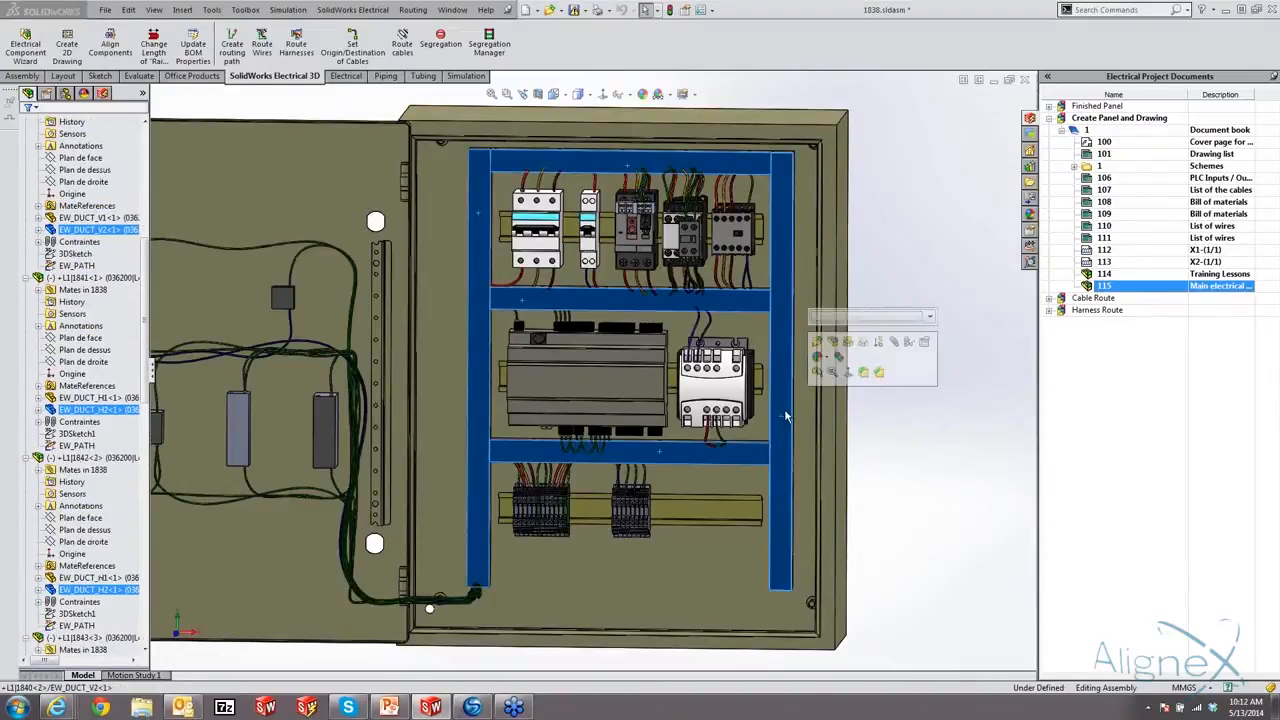
pyautogui.click(846, 350)
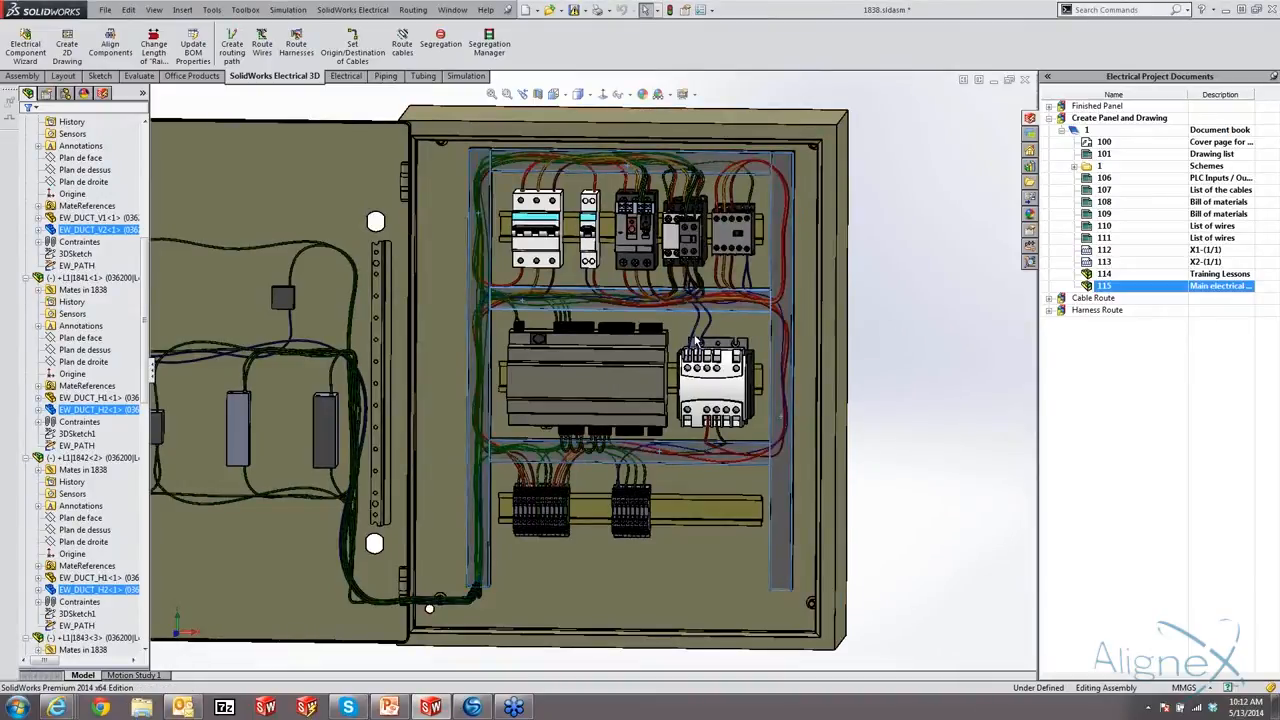
# - Examine the generated 3D wires inside the ducts, at the terminal blocks and across the cabinet door
pyautogui.moveTo(549, 318); pyautogui.dragTo(547, 302, button='middle')
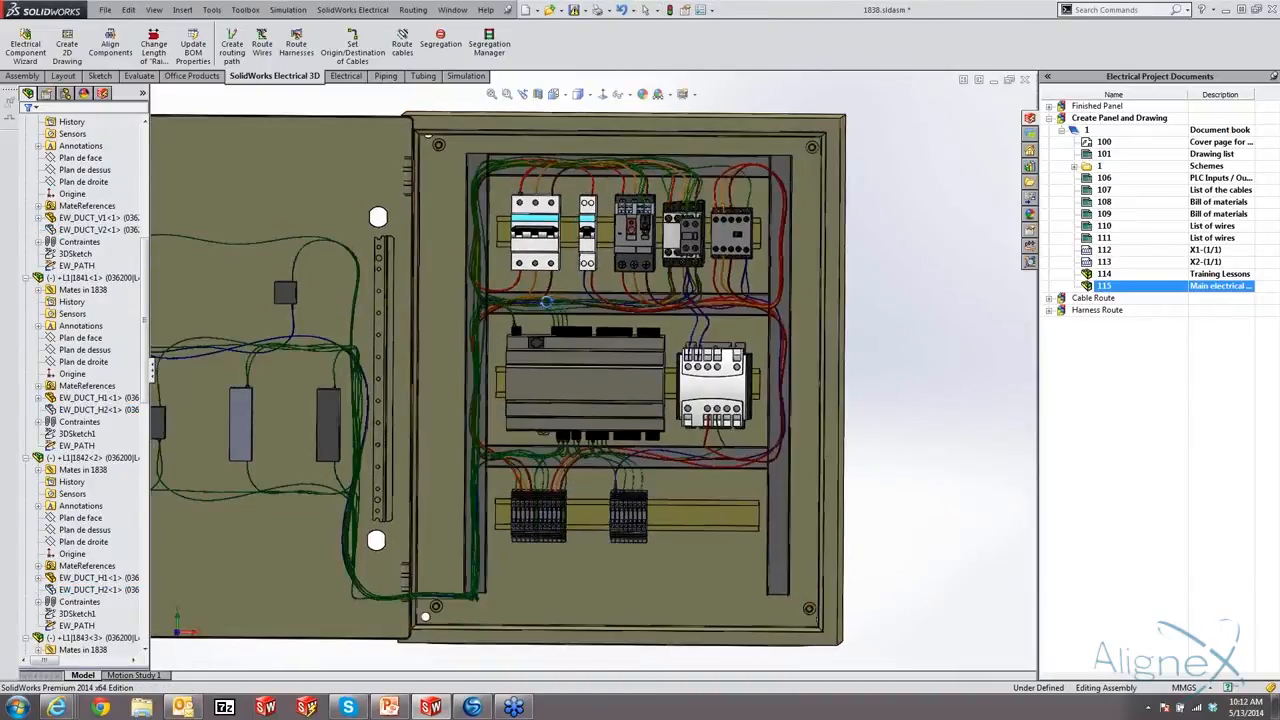
pyautogui.scroll(-2, 547, 302)
pyautogui.scroll(-3, 540, 308)
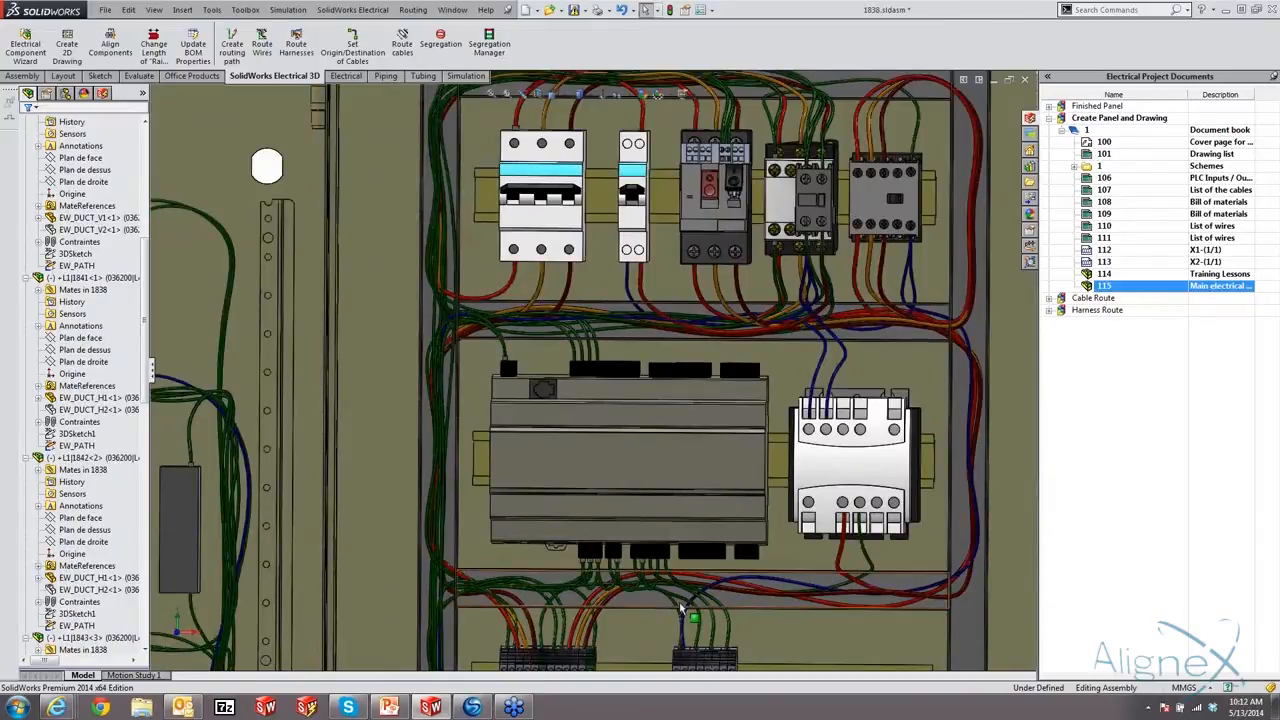
pyautogui.scroll(-5, 681, 607)
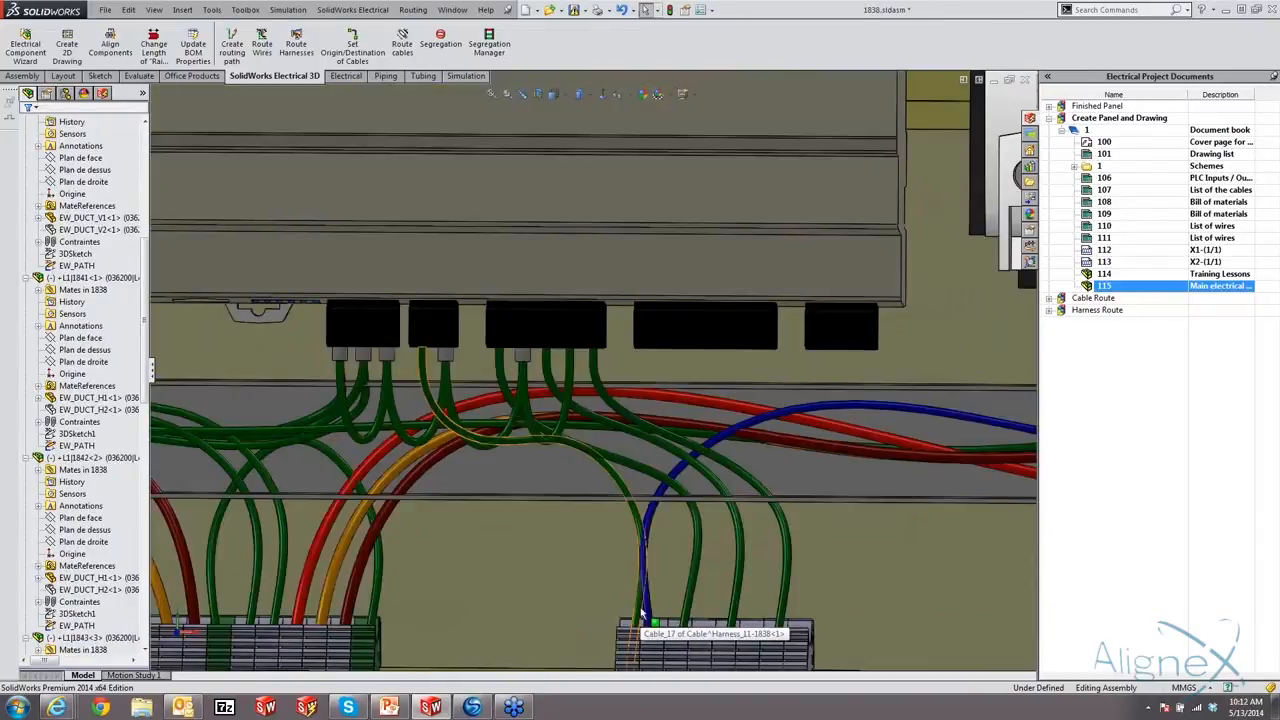
pyautogui.scroll(2, 642, 613)
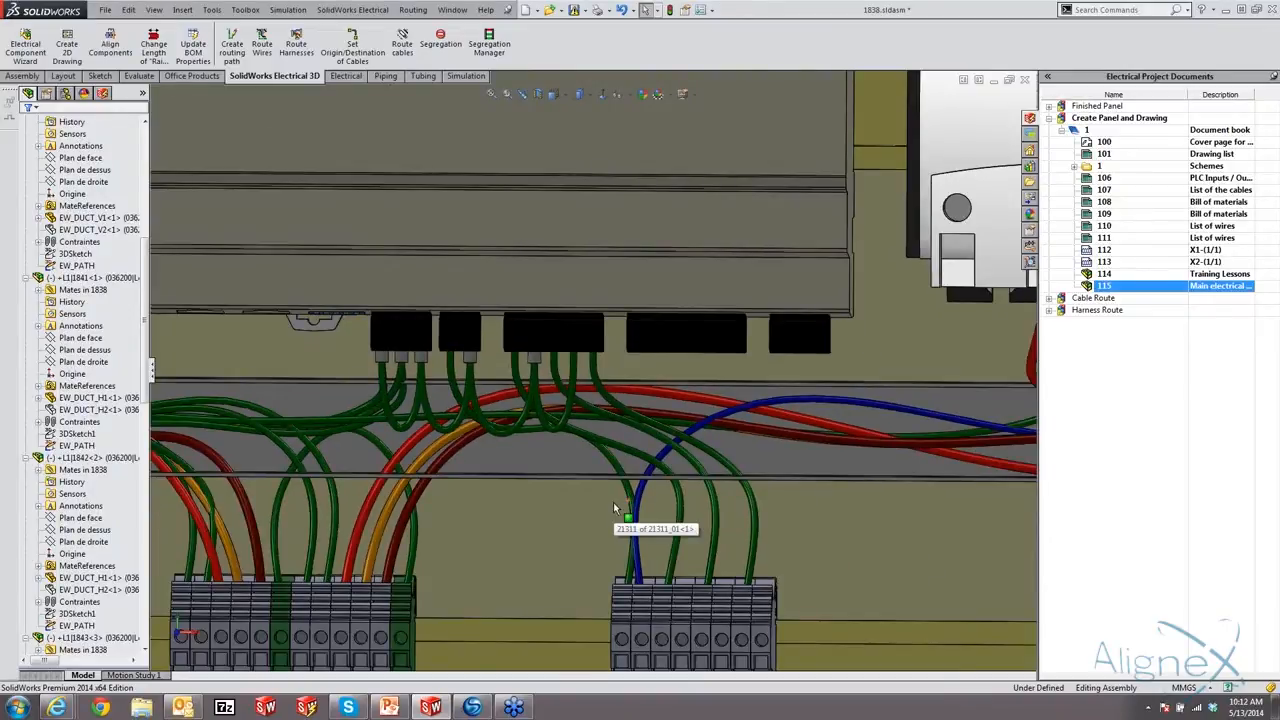
pyautogui.scroll(1, 615, 507)
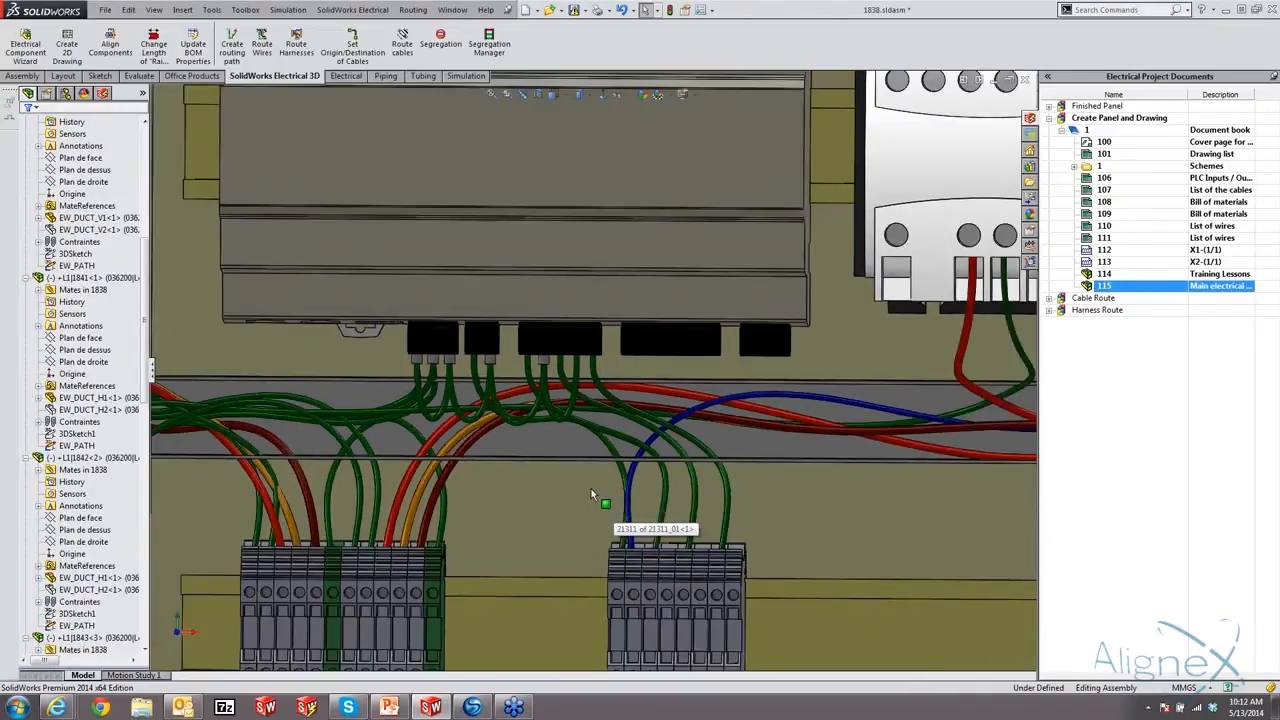
pyautogui.scroll(1, 591, 488)
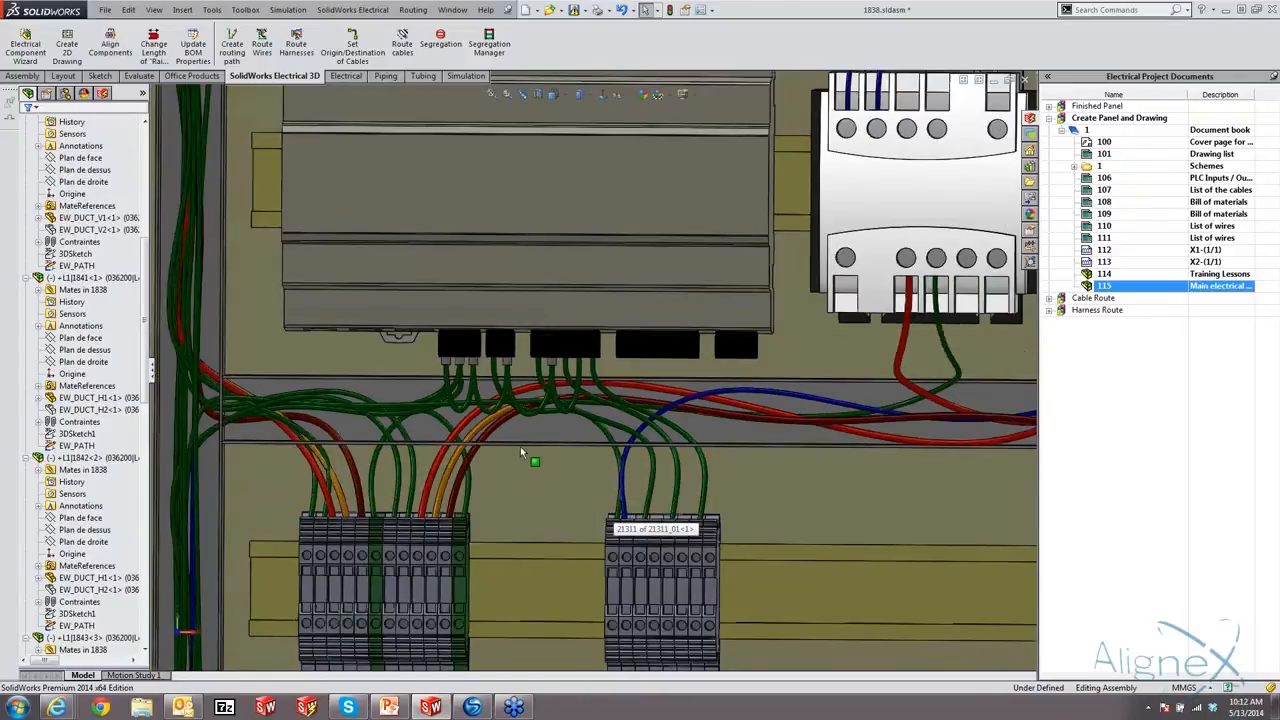
pyautogui.scroll(6, 520, 453)
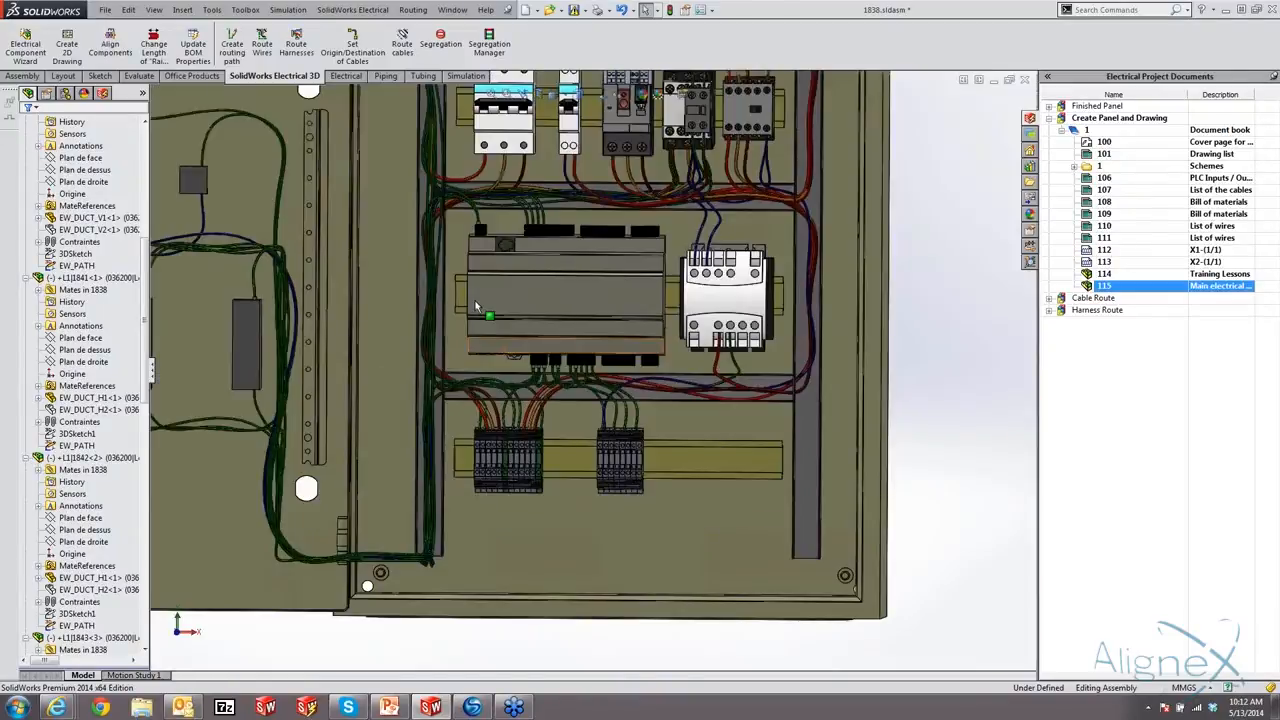
pyautogui.scroll(1, 319, 295)
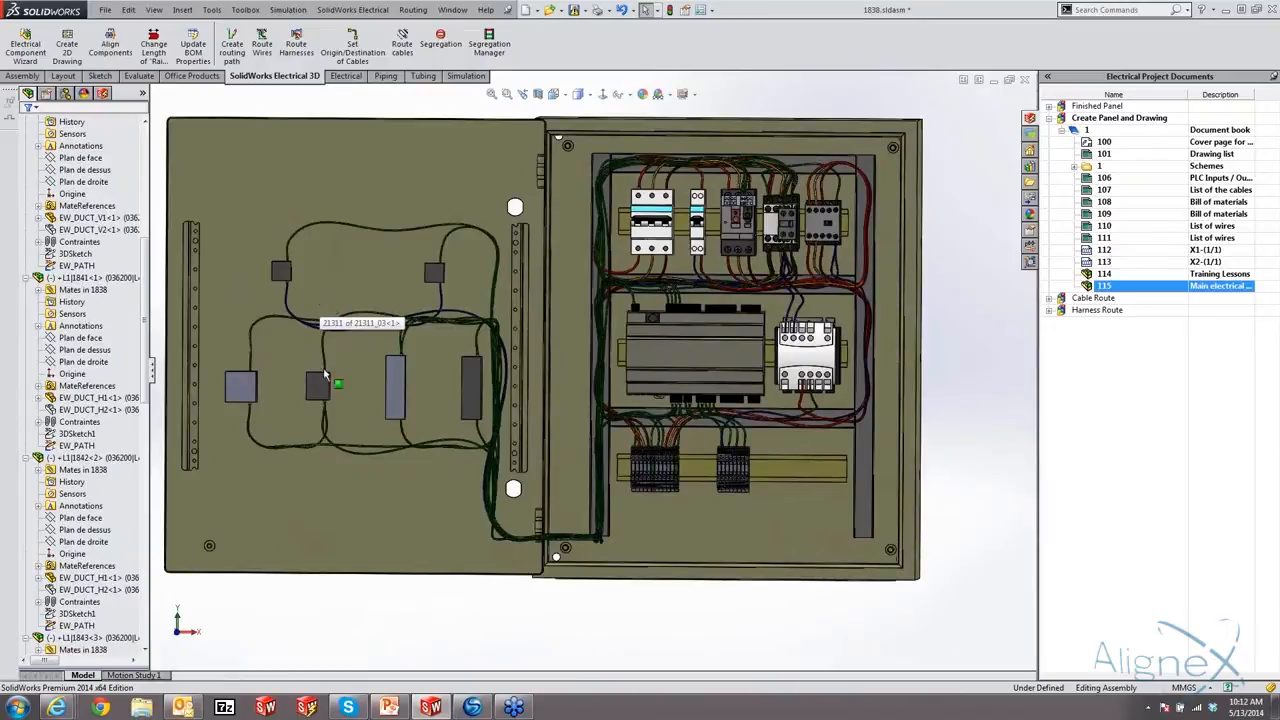
# - Create a 2D drawing of the cabinet assembly and place only its front view near the middle of the sheet
pyautogui.click(66, 52)
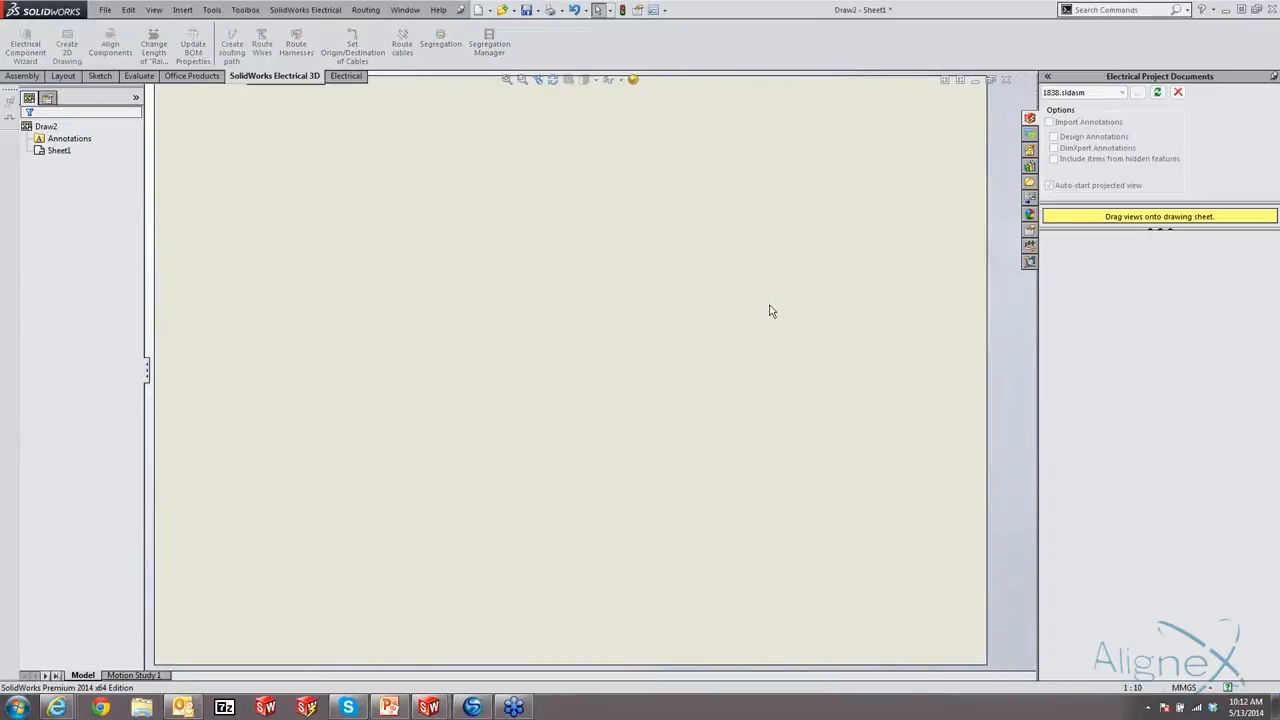
pyautogui.moveTo(1190, 258)
pyautogui.mouseDown()
pyautogui.moveTo(637, 363)
pyautogui.moveTo(543, 390)
pyautogui.moveTo(542, 429)
pyautogui.mouseUp()
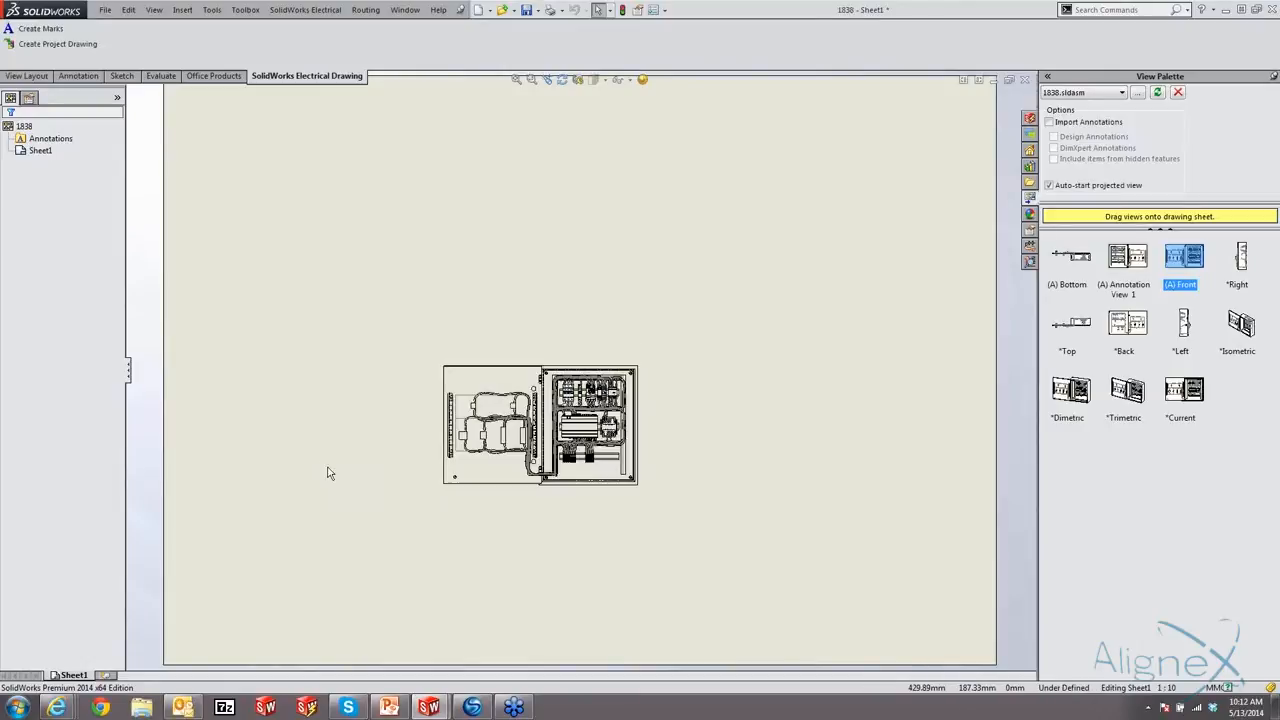
pyautogui.press('Escape')
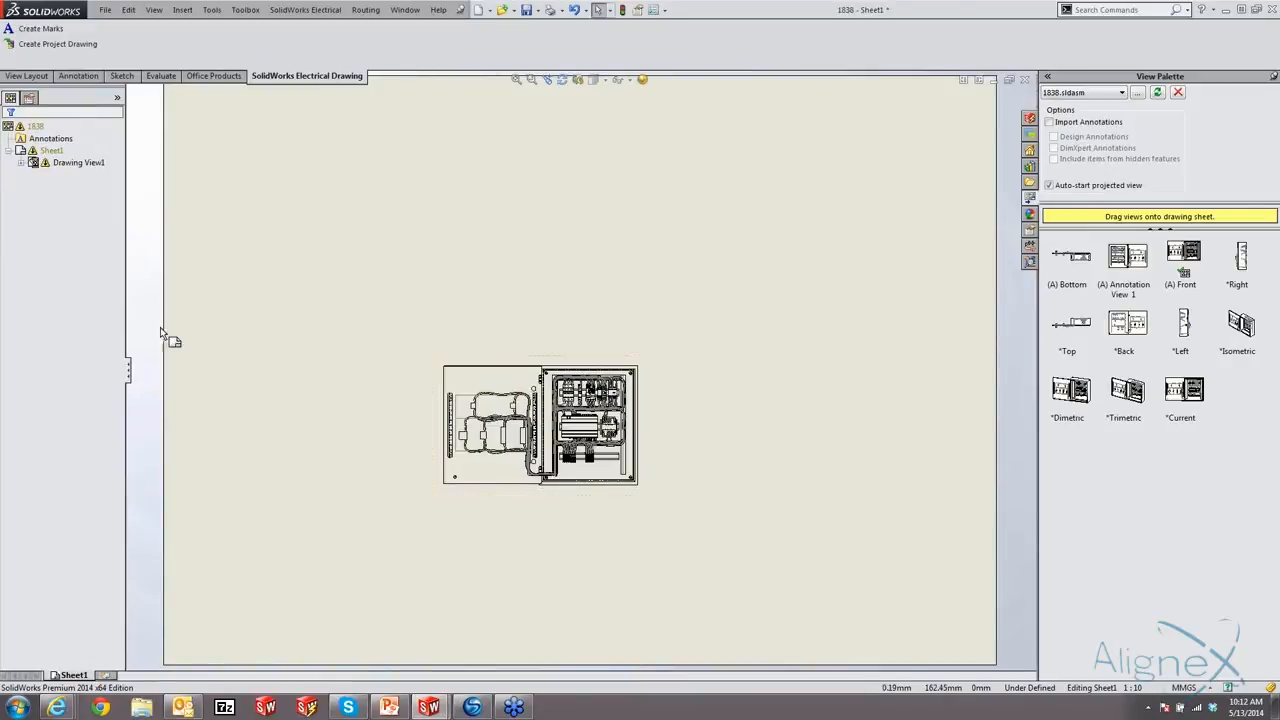
# - Set a custom scale of 1:5 for the front view and move it higher on the sheet
pyautogui.click(40, 137)
pyautogui.click(503, 366)
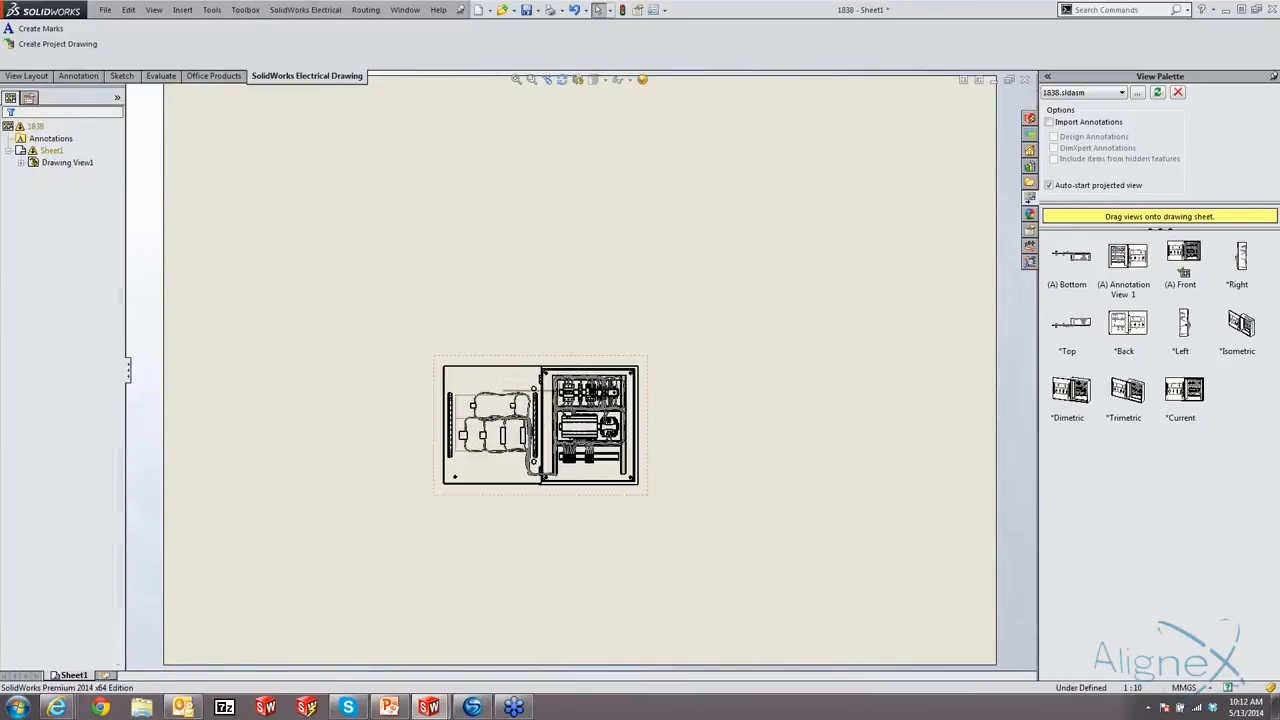
pyautogui.click(33, 521)
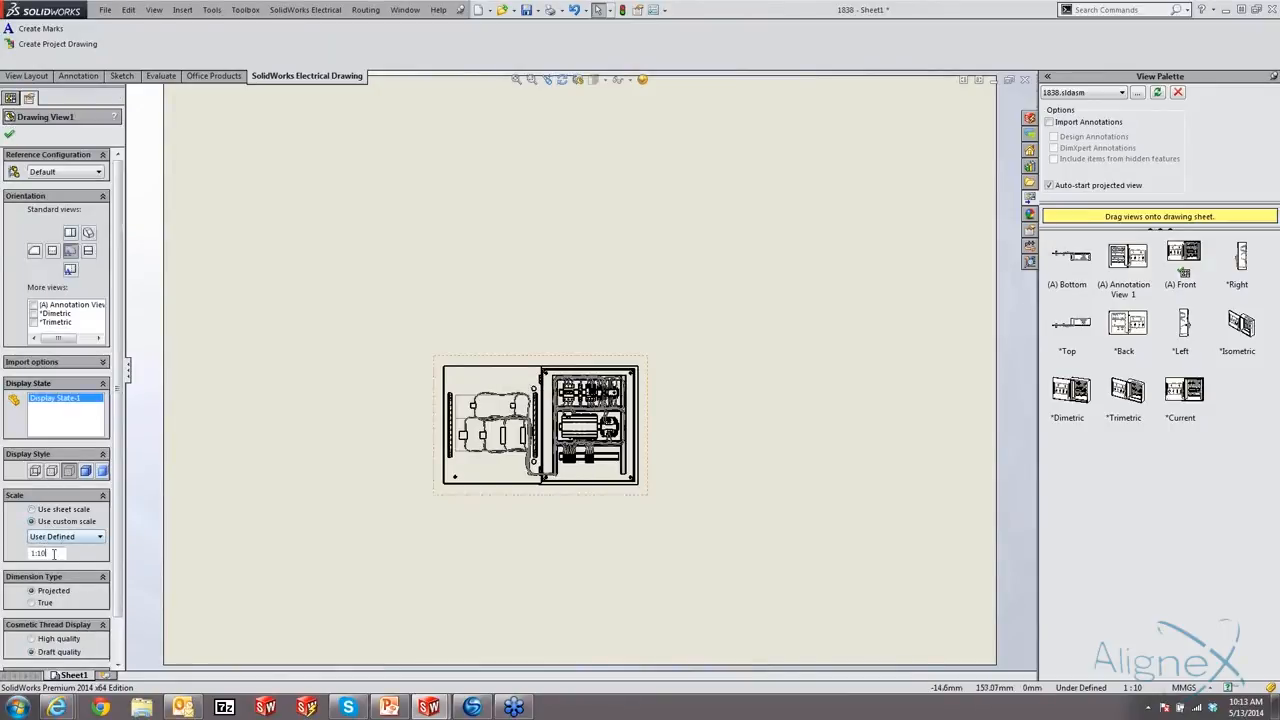
pyautogui.press('BackSpace')
pyautogui.press('BackSpace')
pyautogui.write('5')
pyautogui.press('Return')
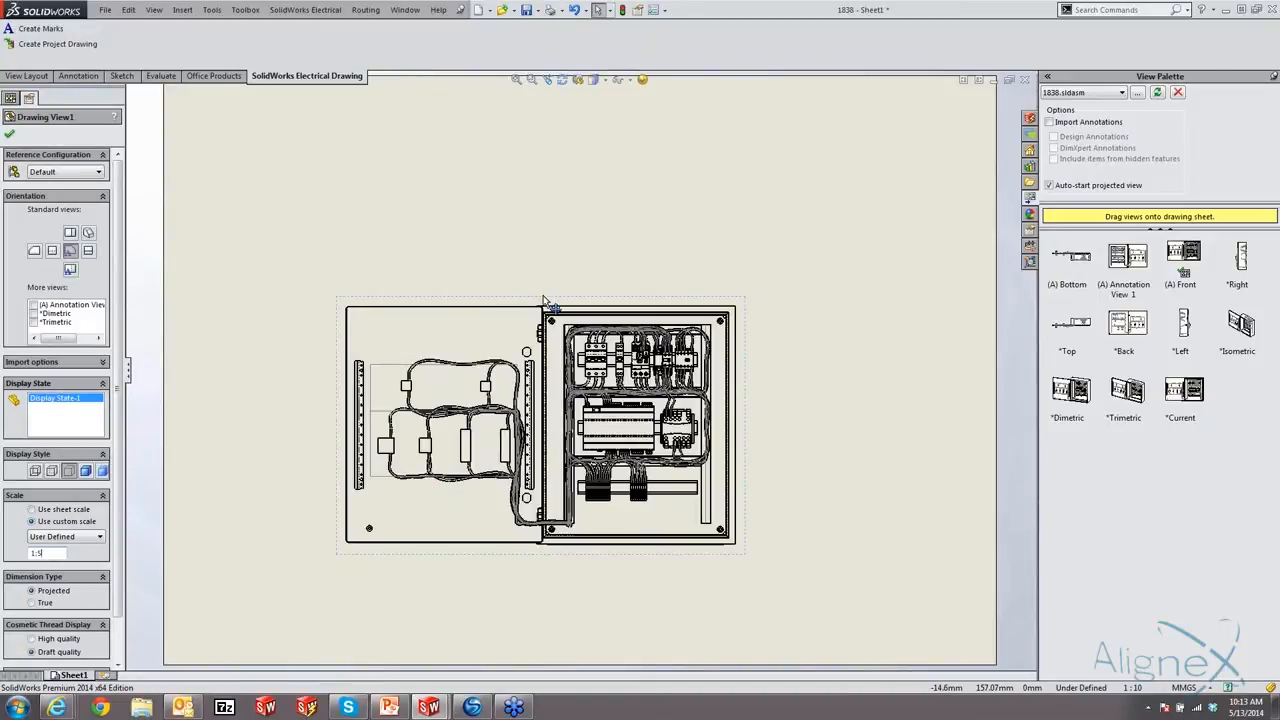
pyautogui.moveTo(548, 304); pyautogui.dragTo(588, 254)
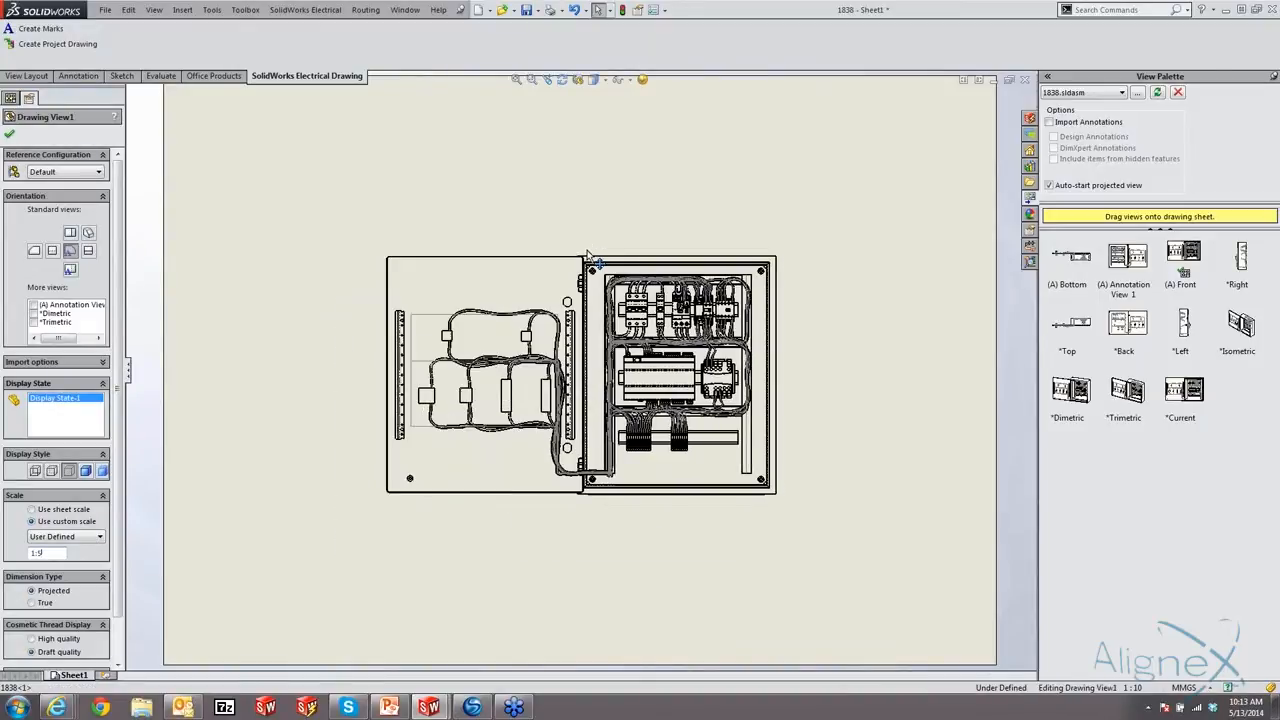
# - Hide the routing path sketch lines in the front drawing view
pyautogui.click(624, 79)
pyautogui.click(621, 180)
pyautogui.click(500, 191)
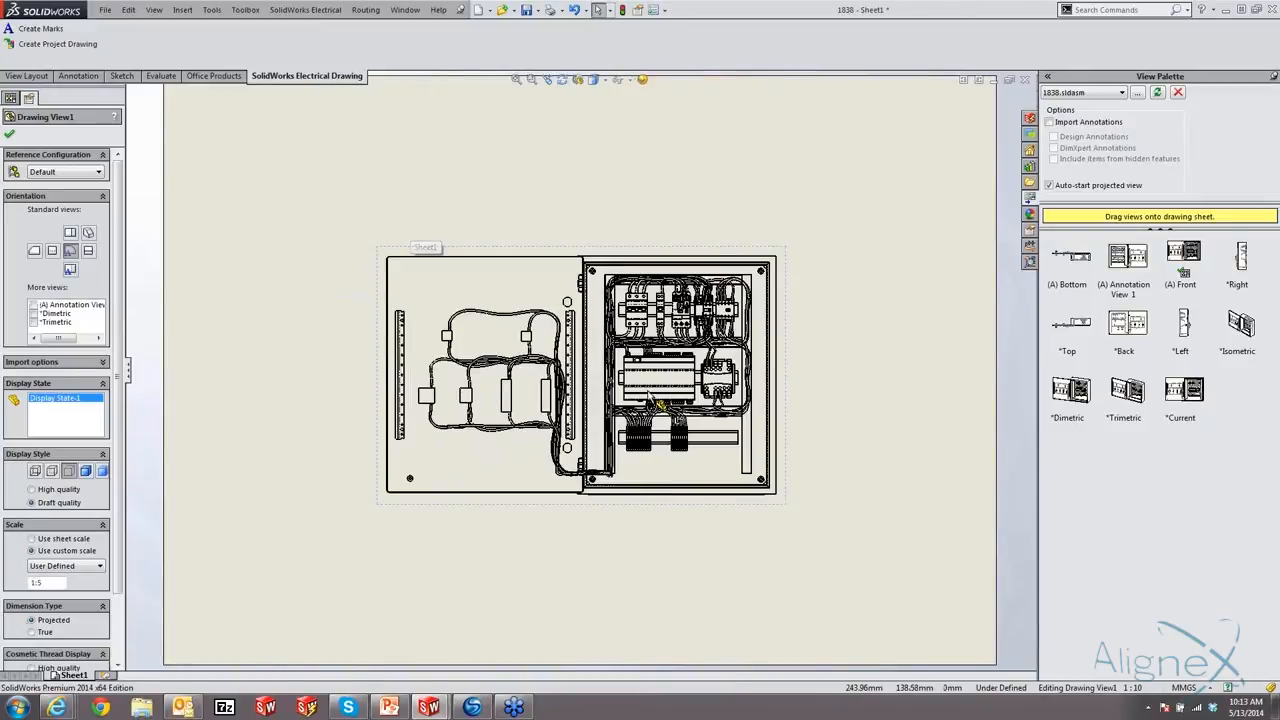
# - Create the component marks for the visible components in the front view
pyautogui.scroll(-3, 655, 396)
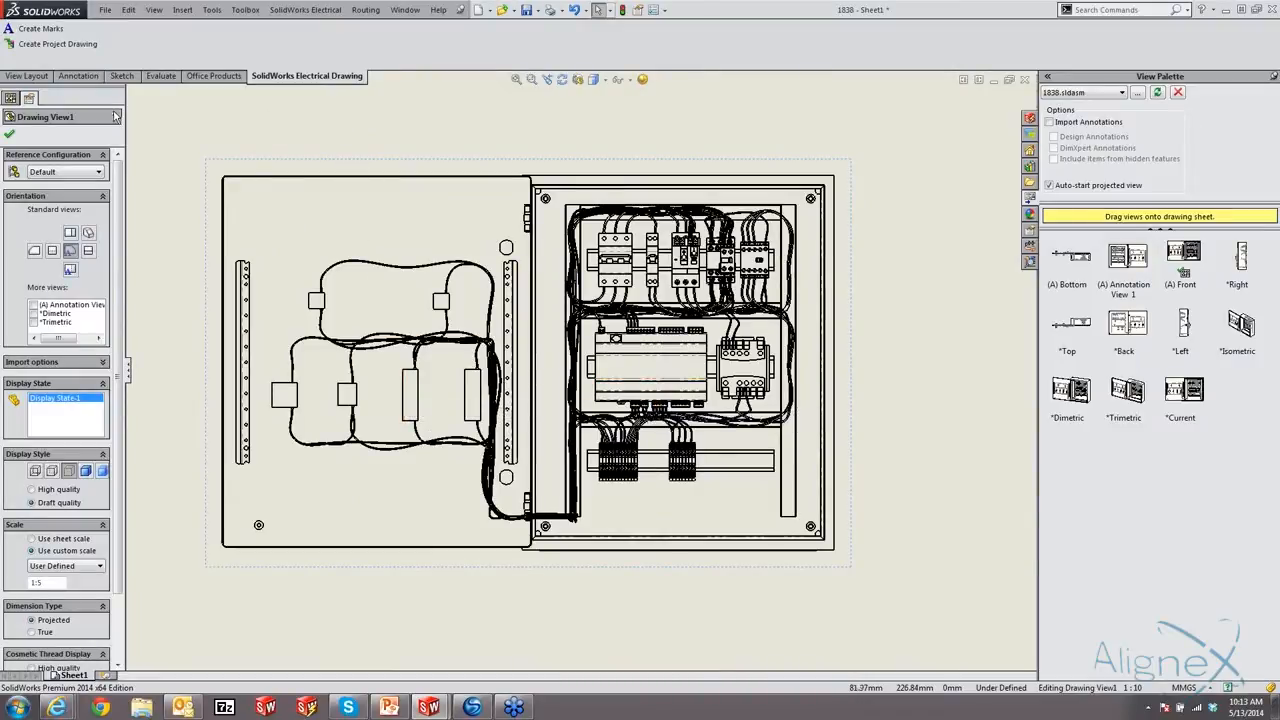
pyautogui.click(40, 29)
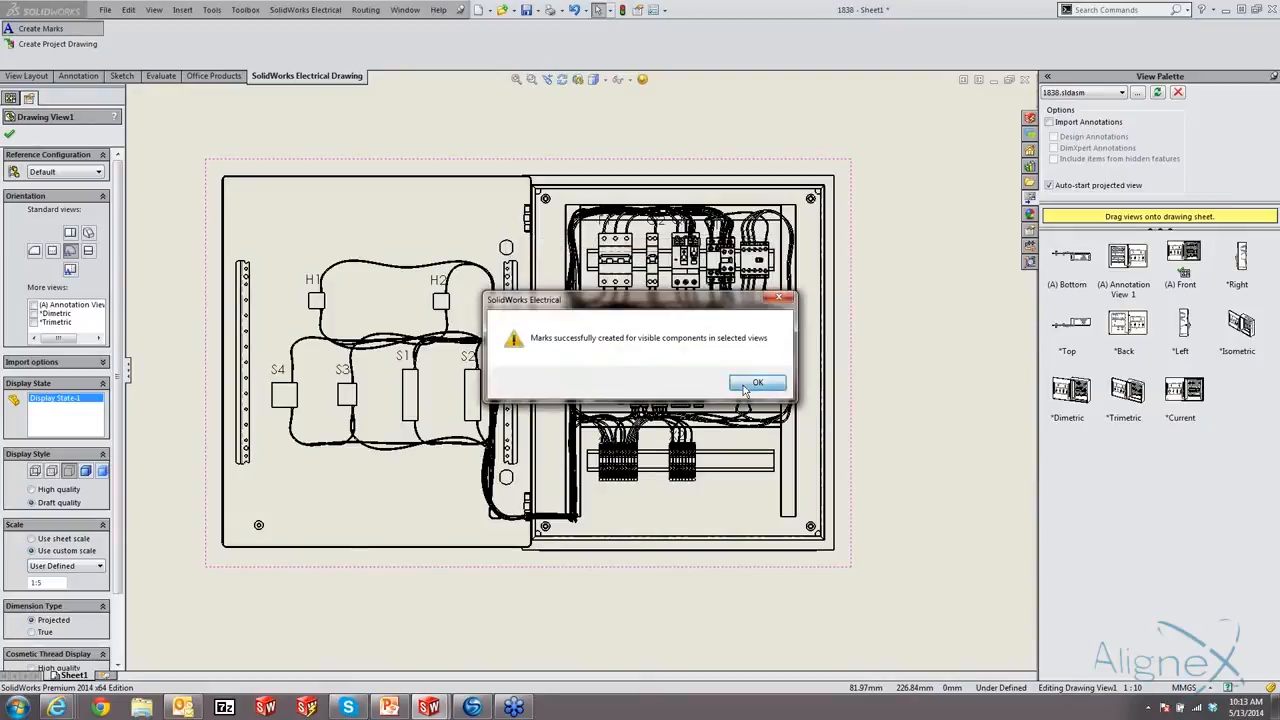
pyautogui.click(757, 381)
# - Move the X1 and X2 marks beside their terminal blocks on the lower rail
pyautogui.scroll(2, 297, 391)
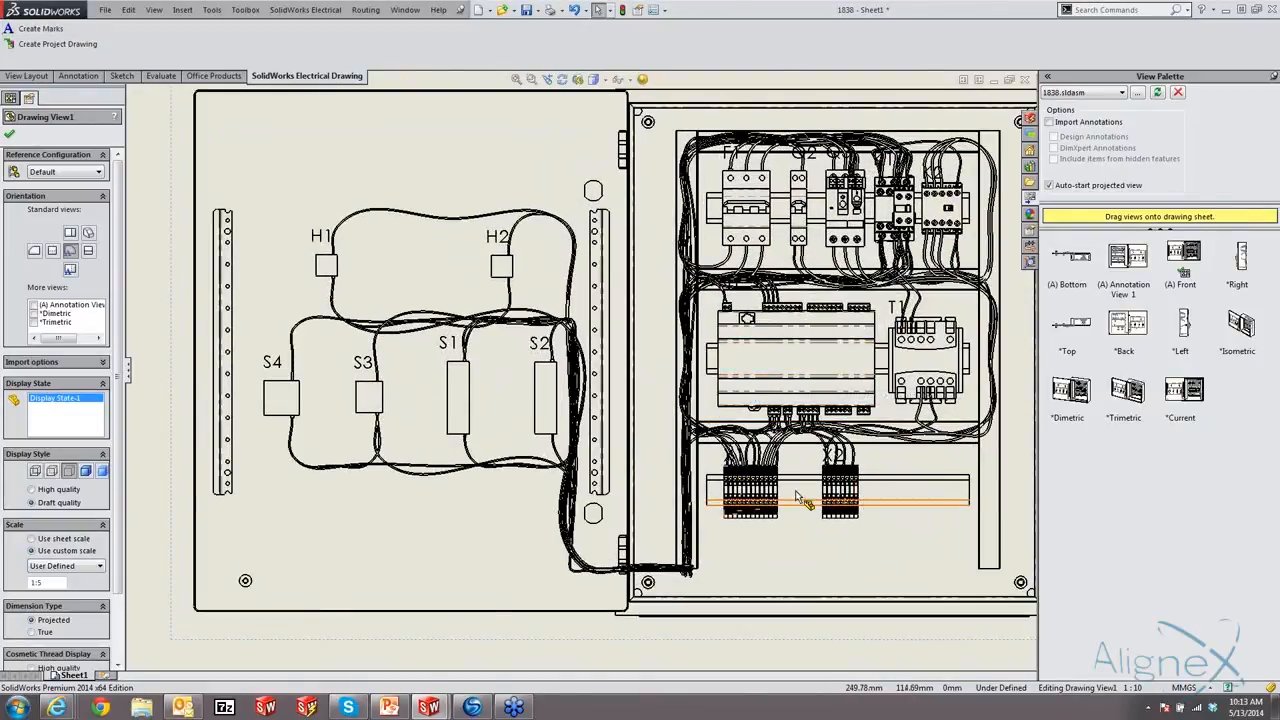
pyautogui.scroll(2, 800, 478)
pyautogui.moveTo(804, 406); pyautogui.dragTo(872, 464)
pyautogui.moveTo(641, 406)
pyautogui.mouseDown()
pyautogui.moveTo(736, 464)
pyautogui.moveTo(606, 462)
pyautogui.moveTo(727, 465)
pyautogui.mouseUp()
# - Move the marks of the three circuit protection devices on the upper rail down onto their components
pyautogui.scroll(1, 676, 340)
pyautogui.scroll(3, 706, 228)
pyautogui.scroll(-1, 706, 215)
pyautogui.moveTo(642, 164); pyautogui.dragTo(642, 242)
pyautogui.moveTo(577, 161); pyautogui.dragTo(589, 198)
pyautogui.moveTo(679, 166); pyautogui.dragTo(689, 240)
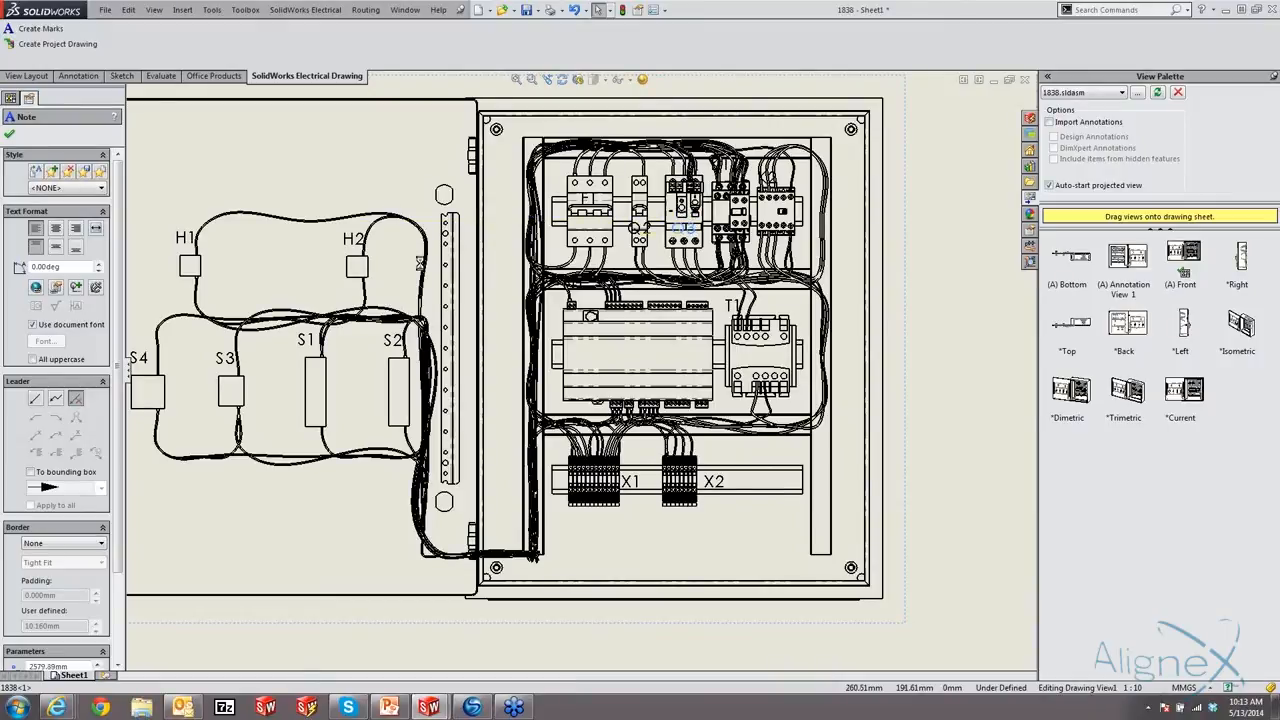
# - Insert a top-level-only bill of materials for the front view using the bom-standard template, placing it at the sheet's upper right
pyautogui.press('f')
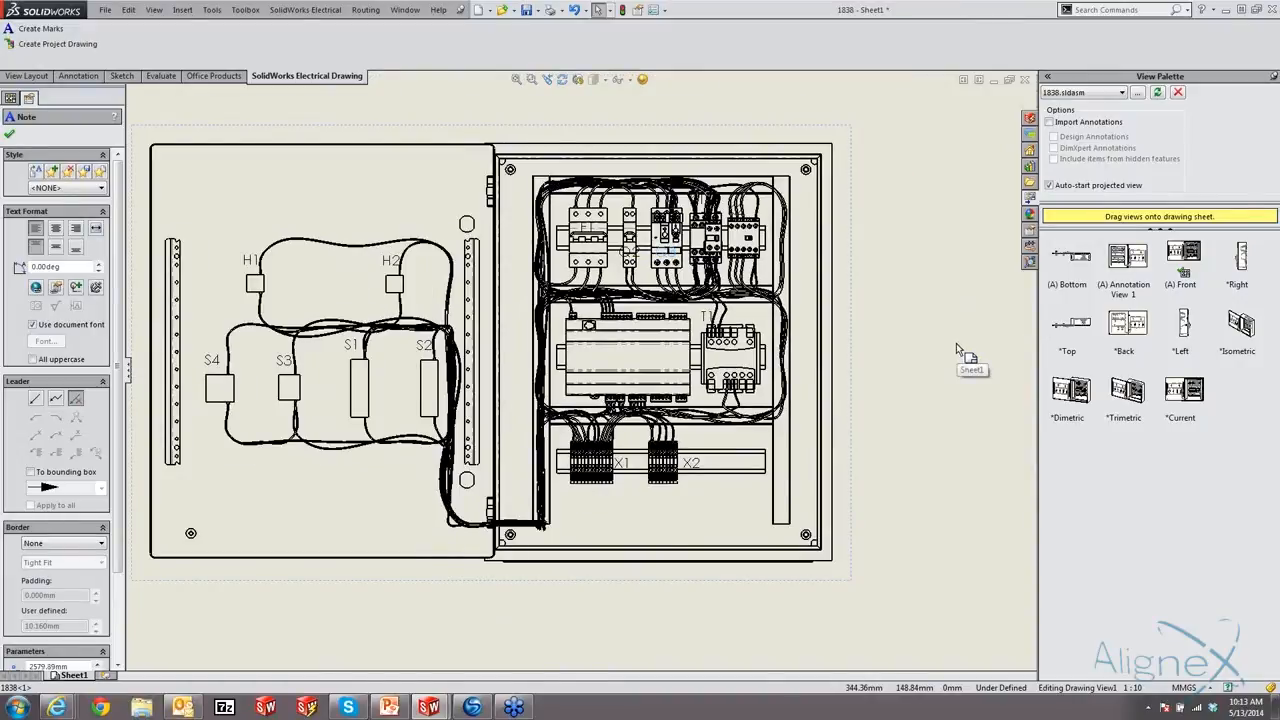
pyautogui.press('f')
pyautogui.scroll(1, 857, 322)
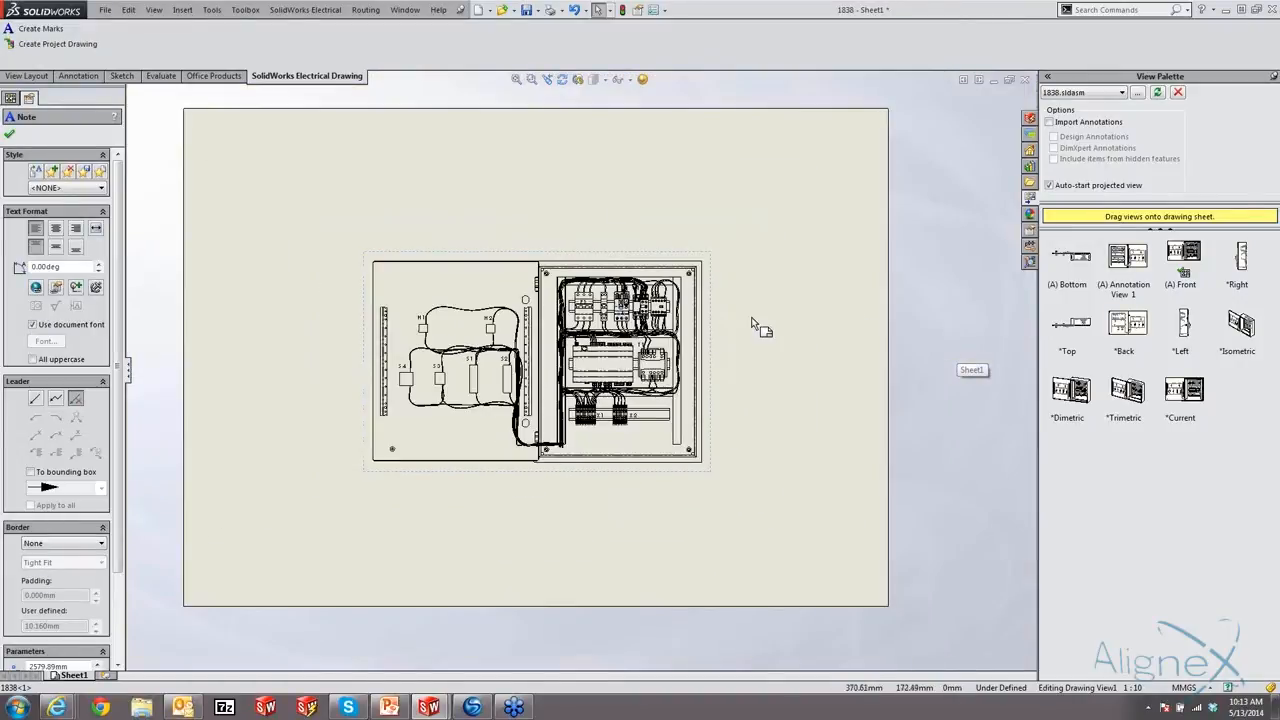
pyautogui.click(78, 76)
pyautogui.click(635, 50)
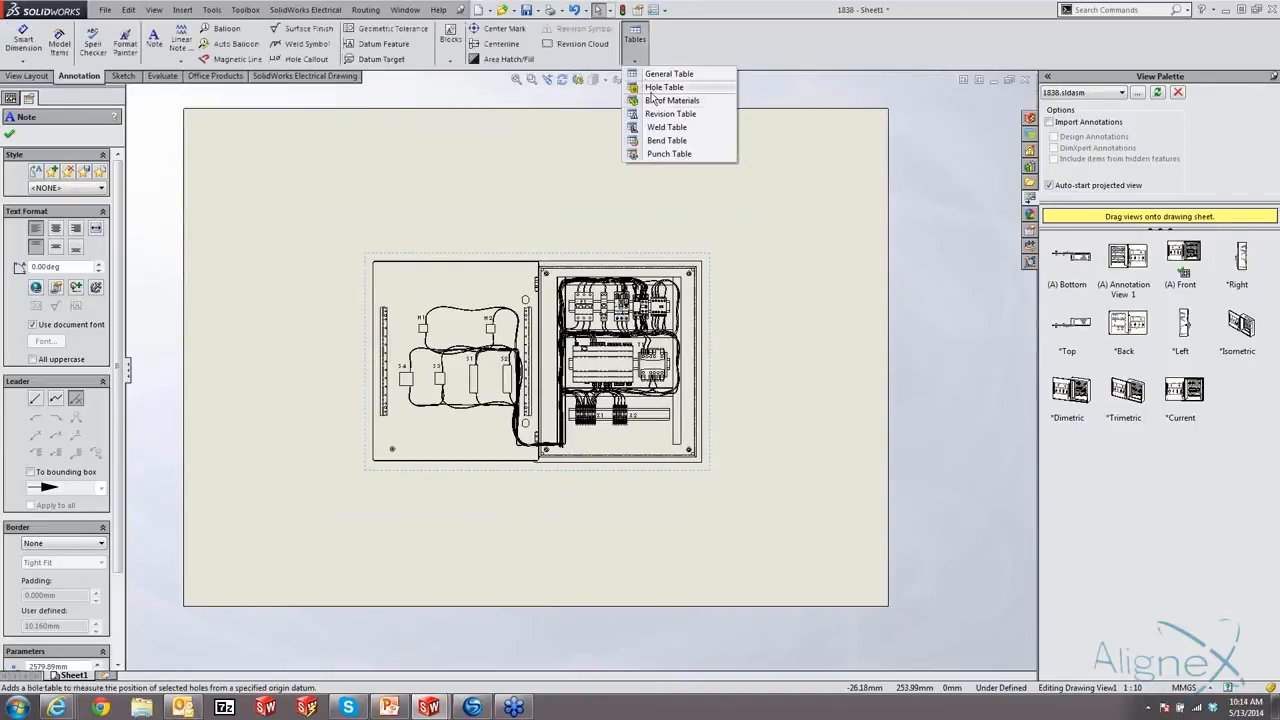
pyautogui.click(650, 100)
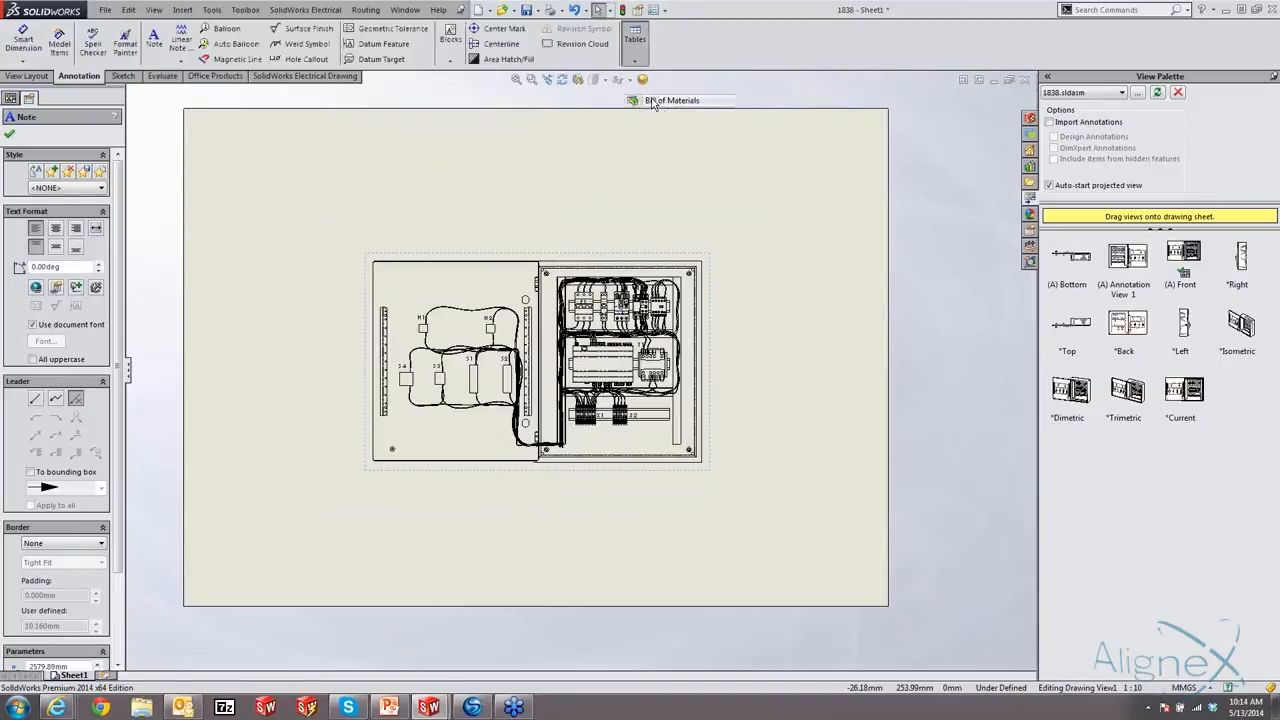
pyautogui.click(440, 258)
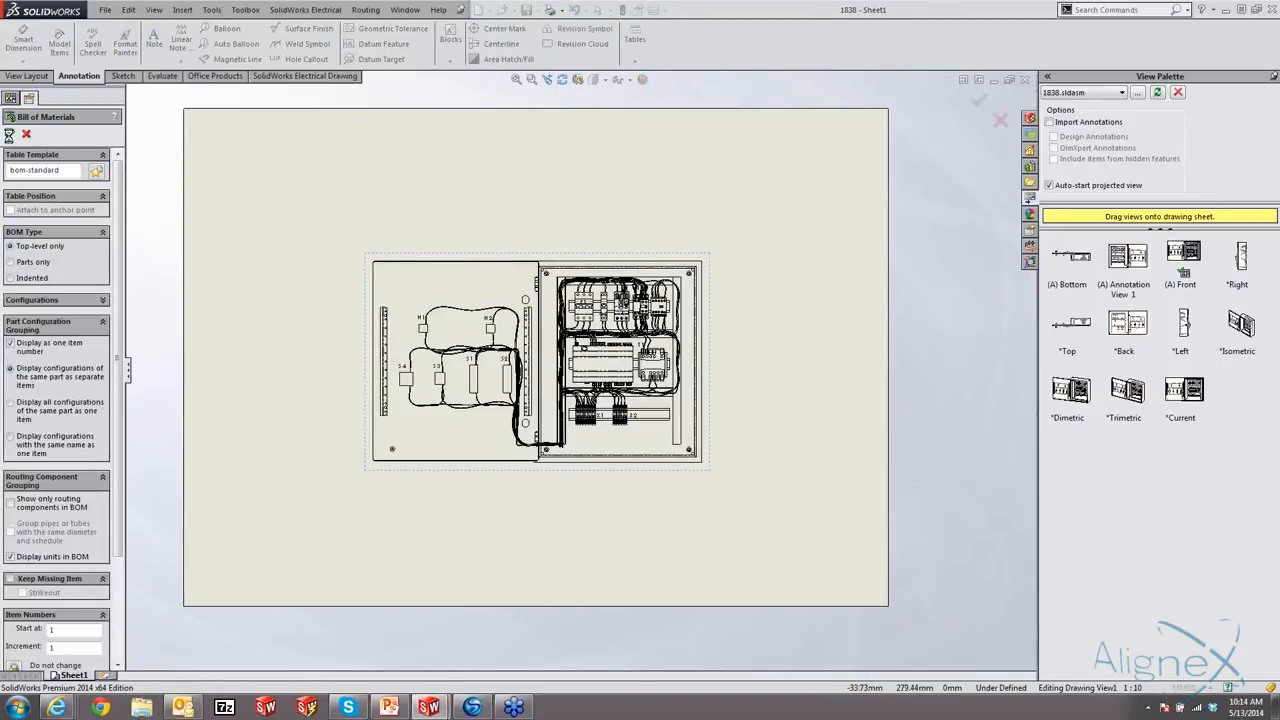
pyautogui.click(9, 135)
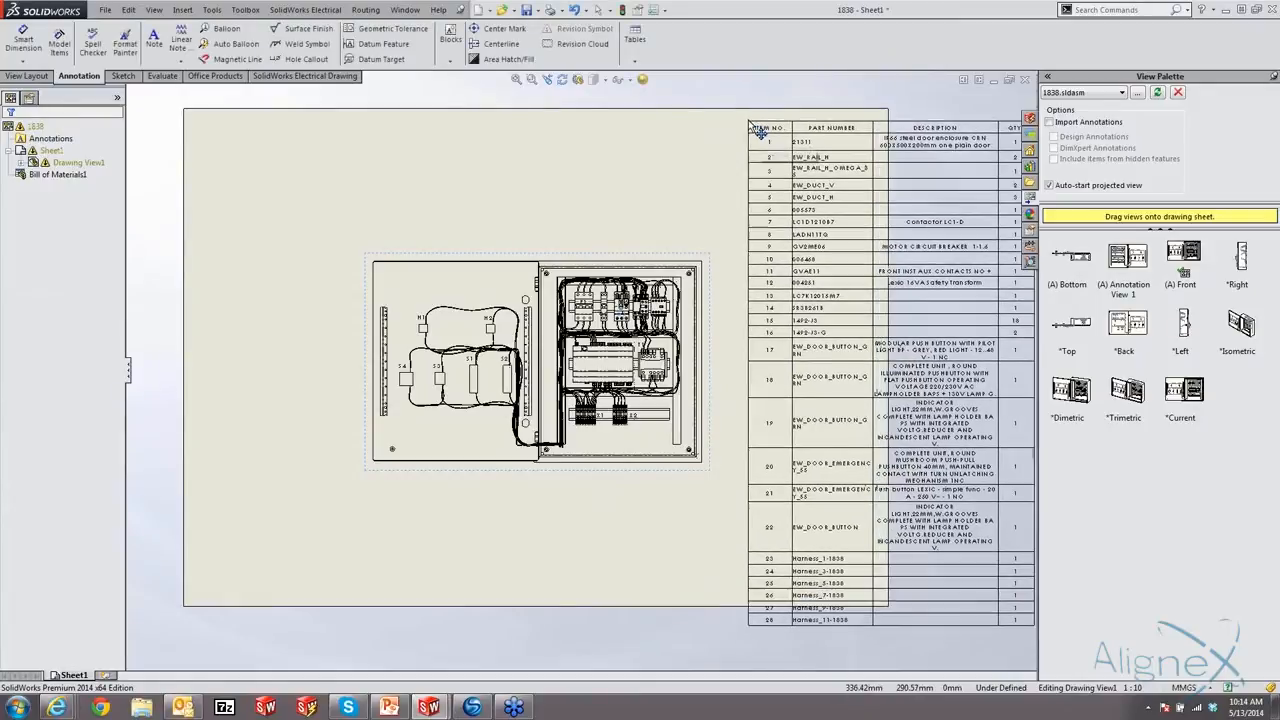
pyautogui.click(757, 130)
pyautogui.press('z')
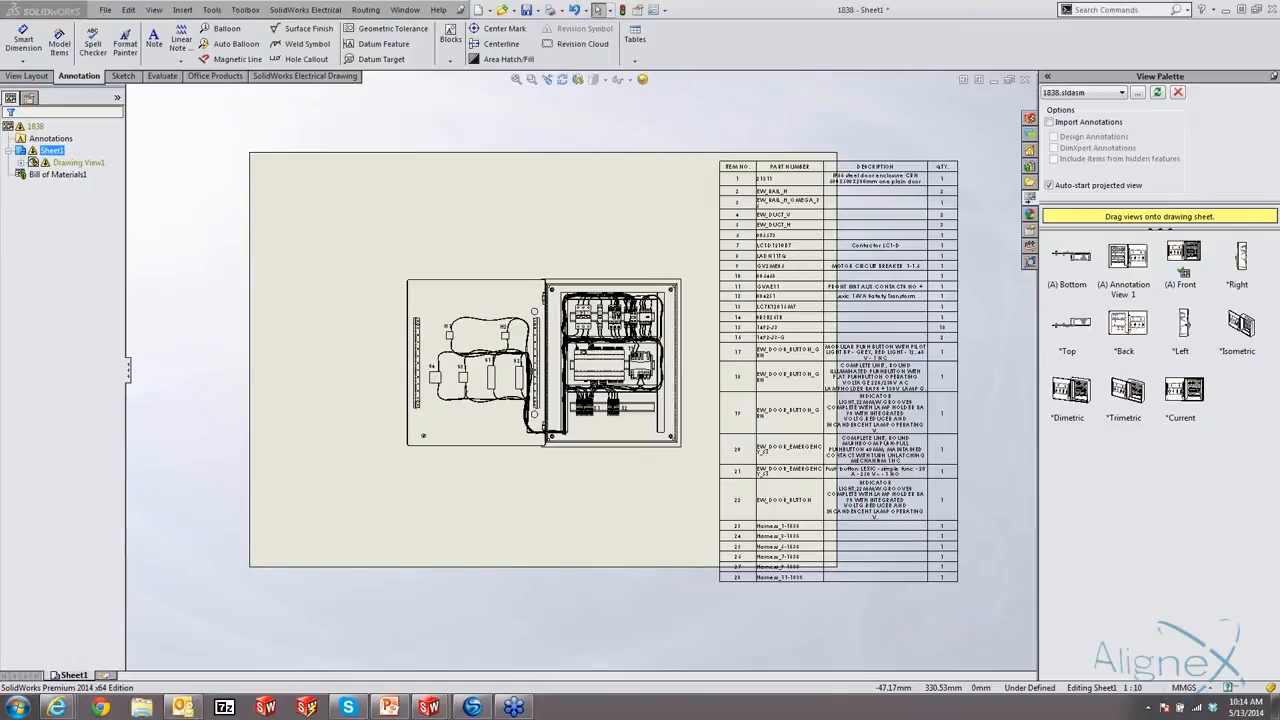
# - Switch to SolidWorks Electrical and open the Create Panel and Drawing project, although it is already open elsewhere
pyautogui.click(311, 707)
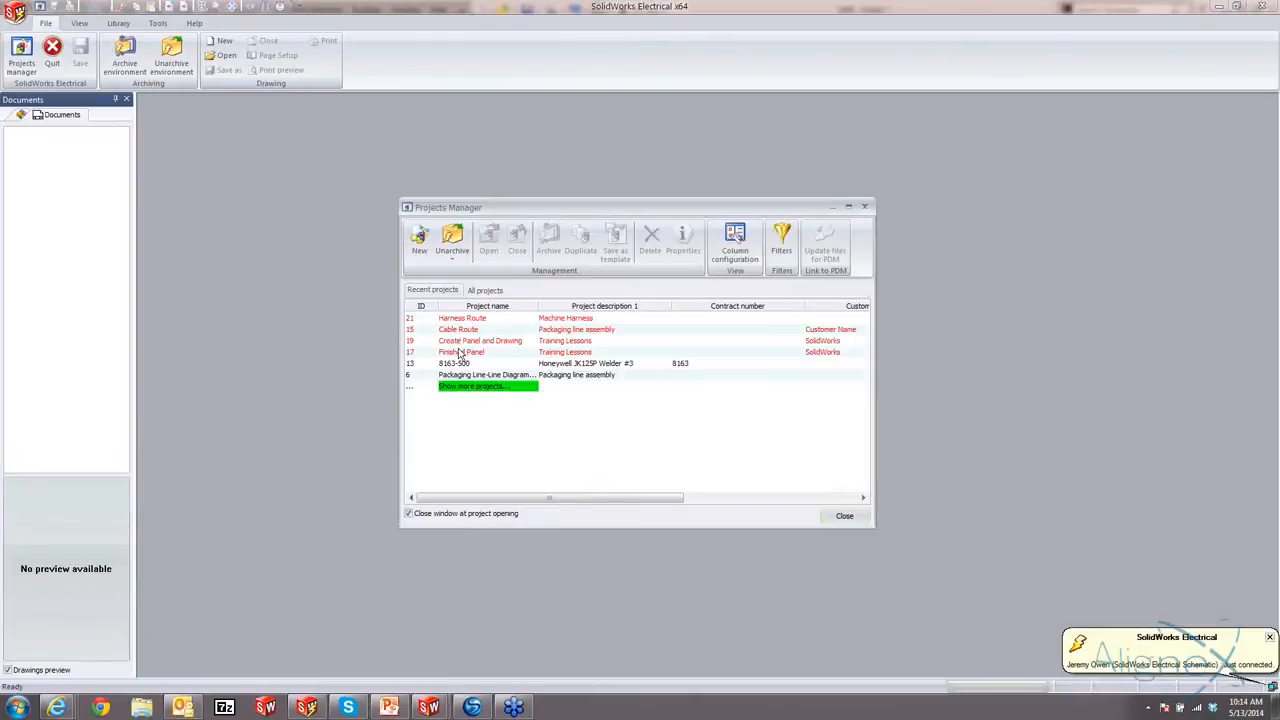
pyautogui.click(519, 342)
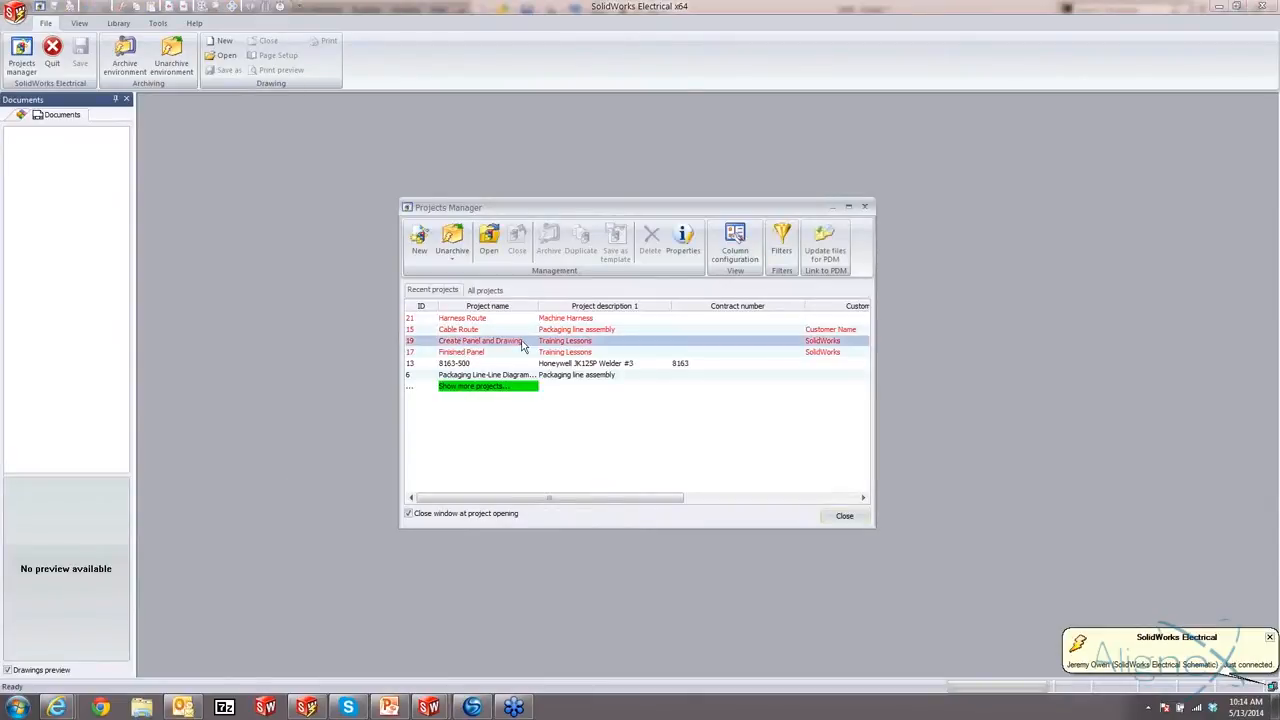
pyautogui.click(487, 238)
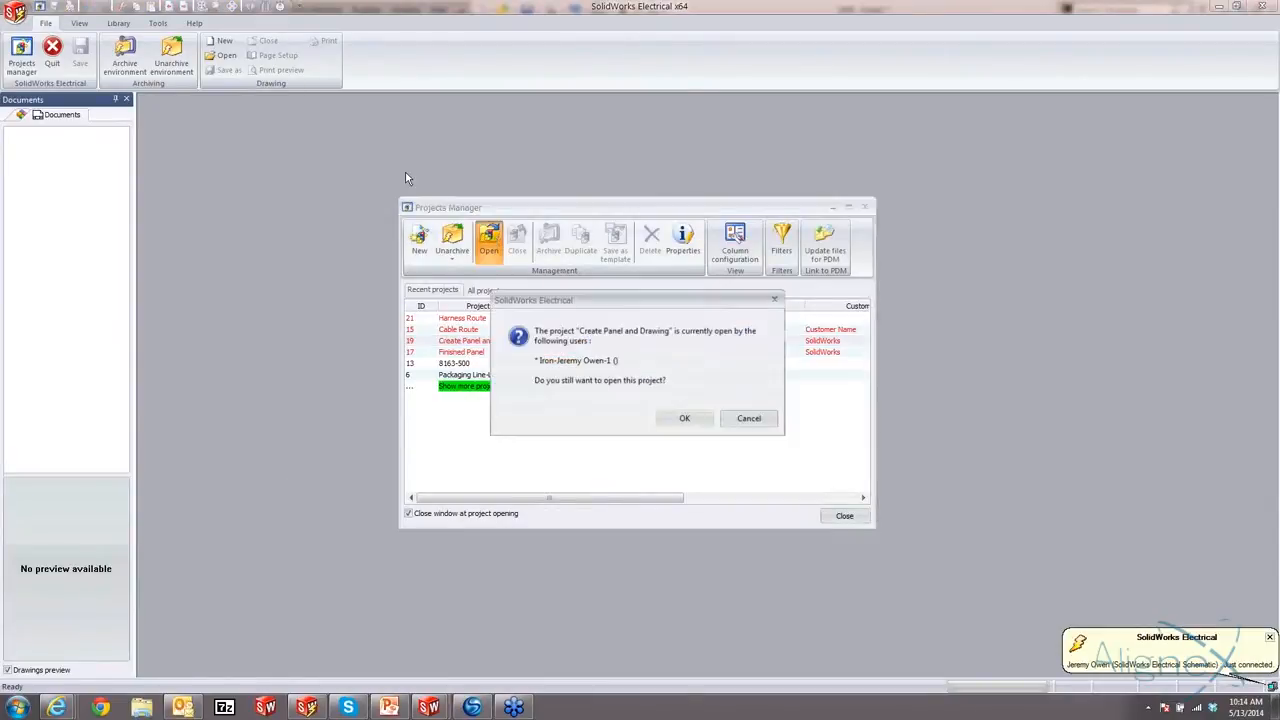
pyautogui.click(692, 420)
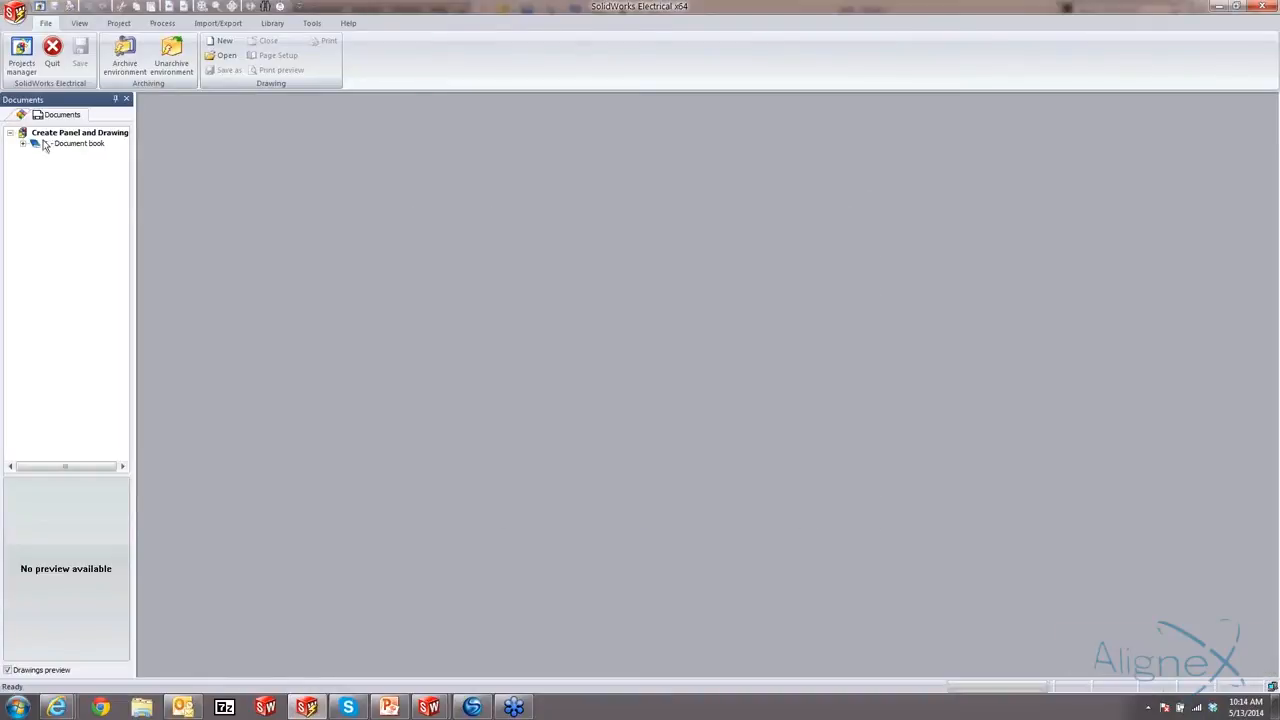
# - Open drawing 103 - Electrical control scheme from the project's Schemes folder
pyautogui.click(36, 176)
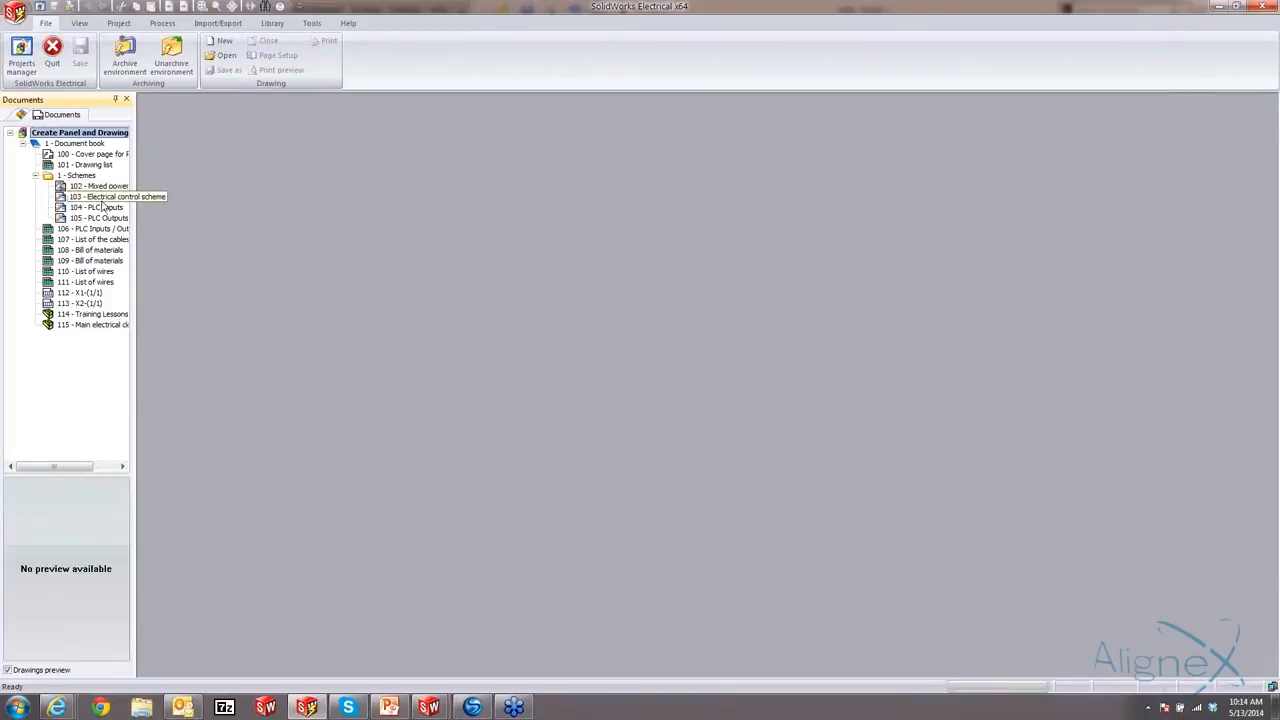
pyautogui.doubleClick(102, 200)
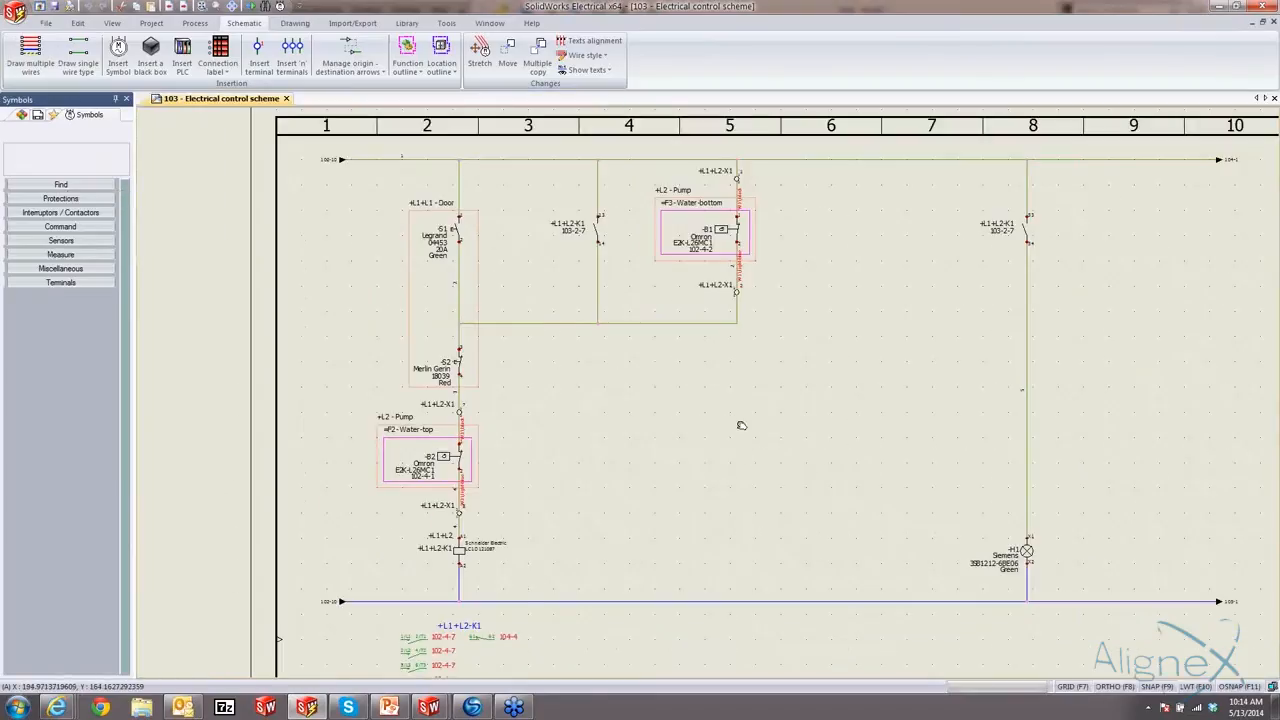
pyautogui.moveTo(741, 425); pyautogui.dragTo(653, 394, button='middle')
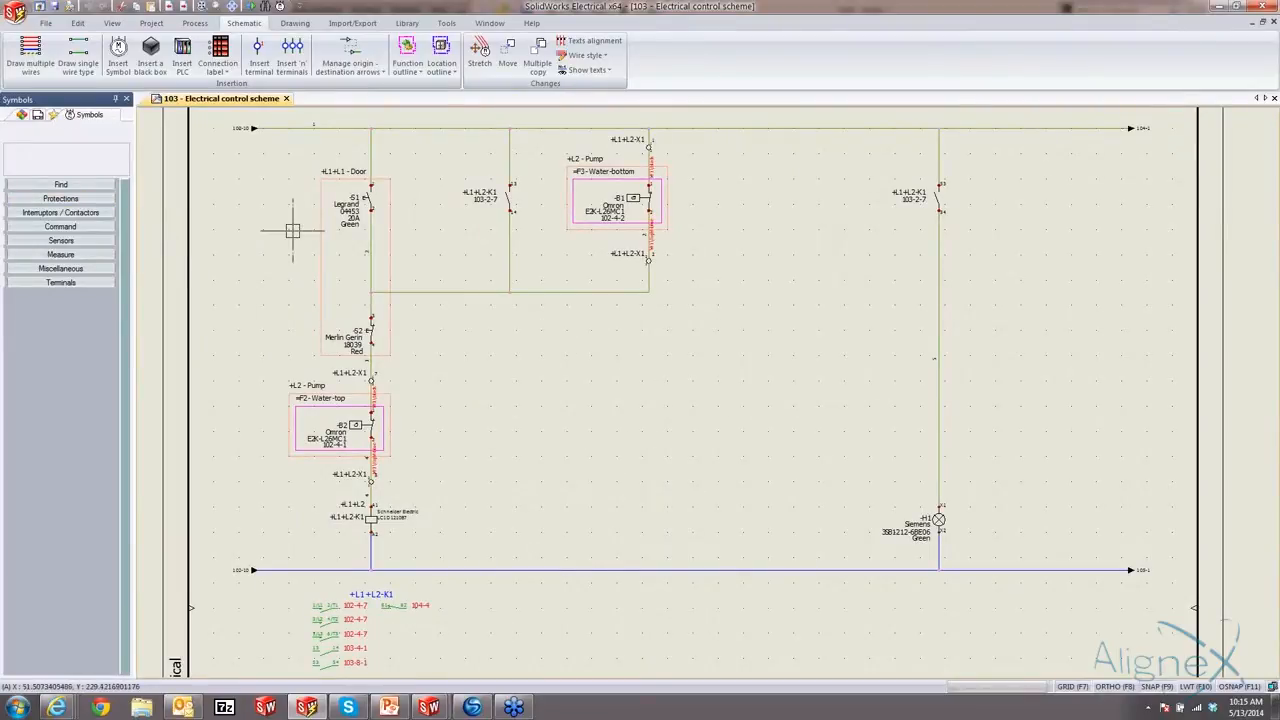
pyautogui.scroll(-1, 286, 214)
pyautogui.moveTo(311, 258); pyautogui.dragTo(358, 265, button='middle')
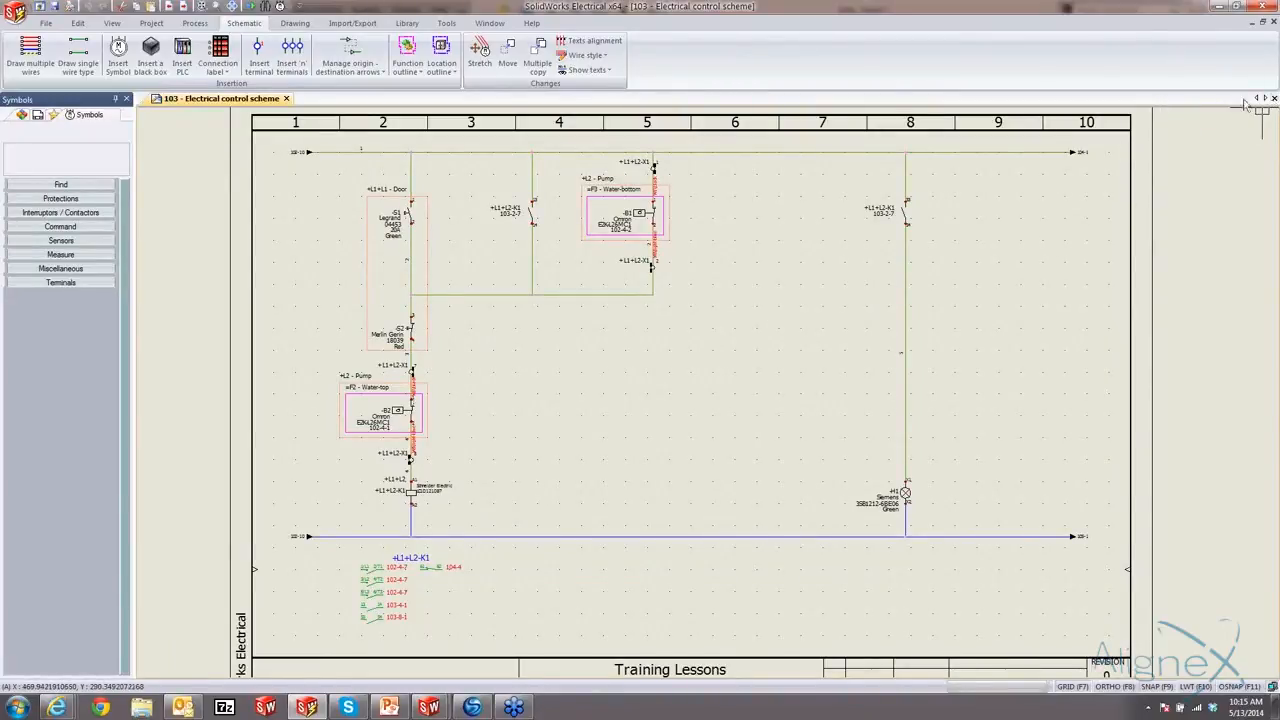
# - Close the Create Panel and Drawing project in the project manager
pyautogui.click(46, 22)
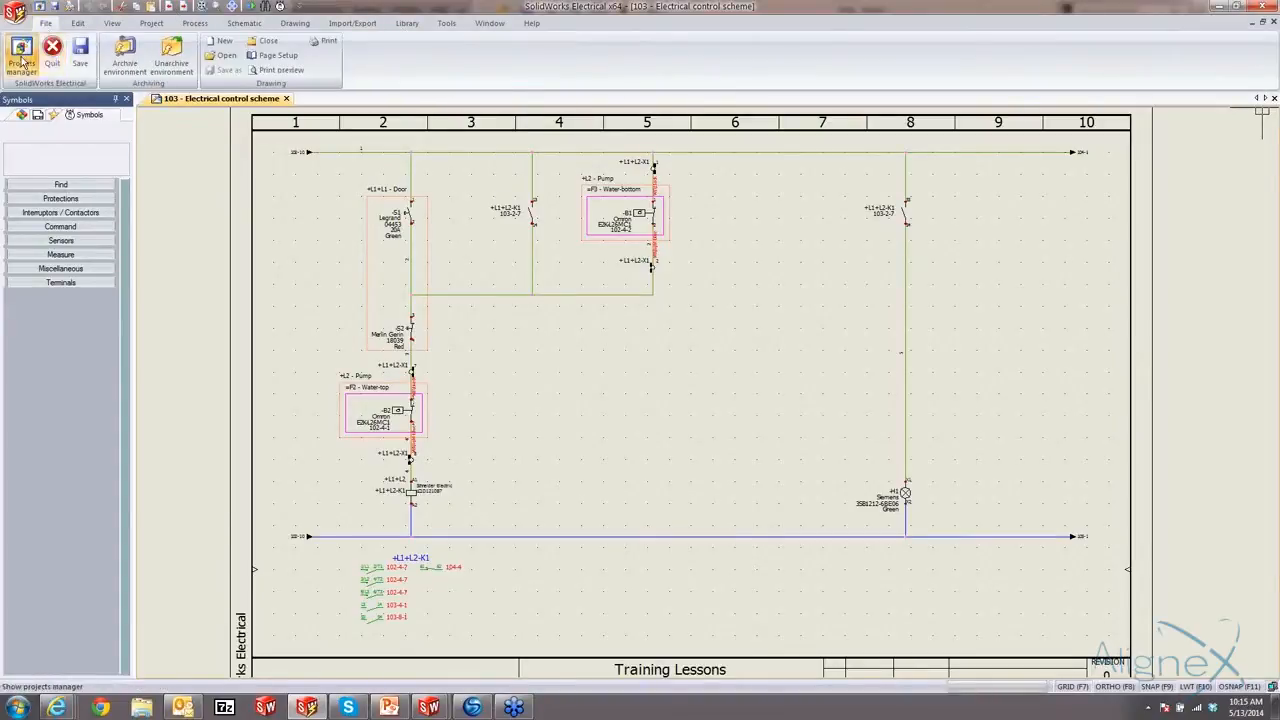
pyautogui.click(21, 55)
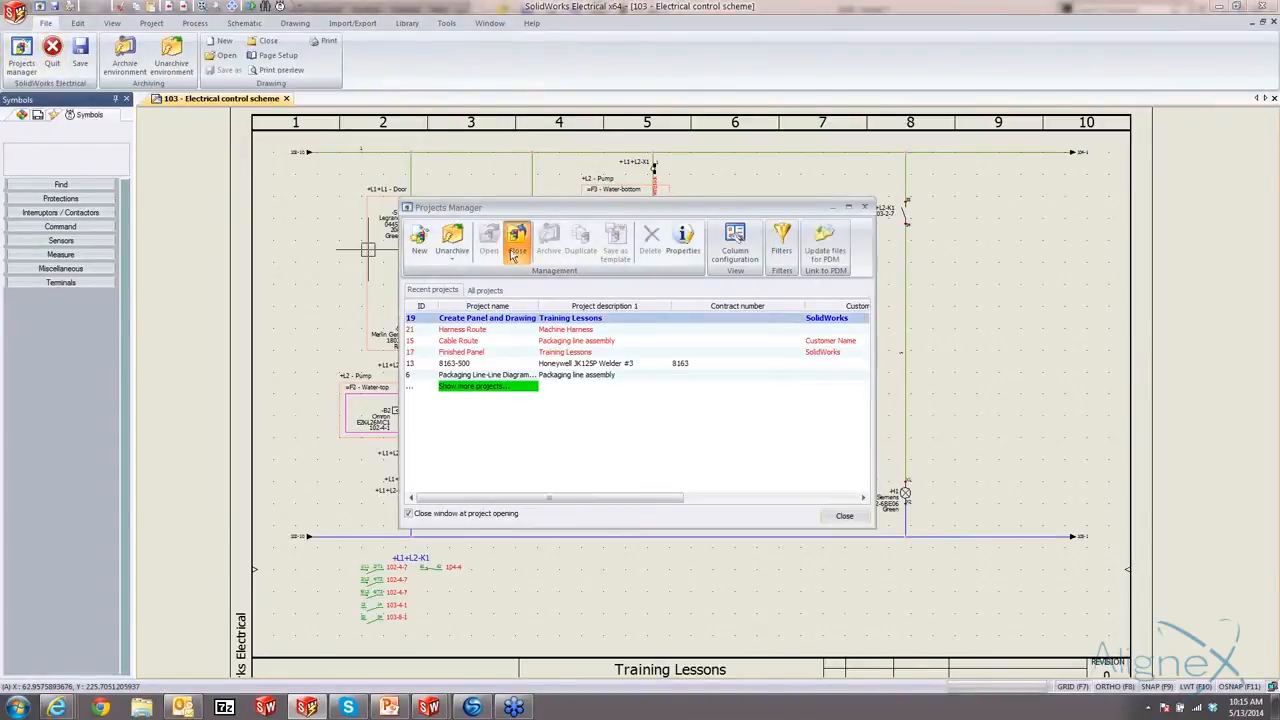
pyautogui.click(513, 254)
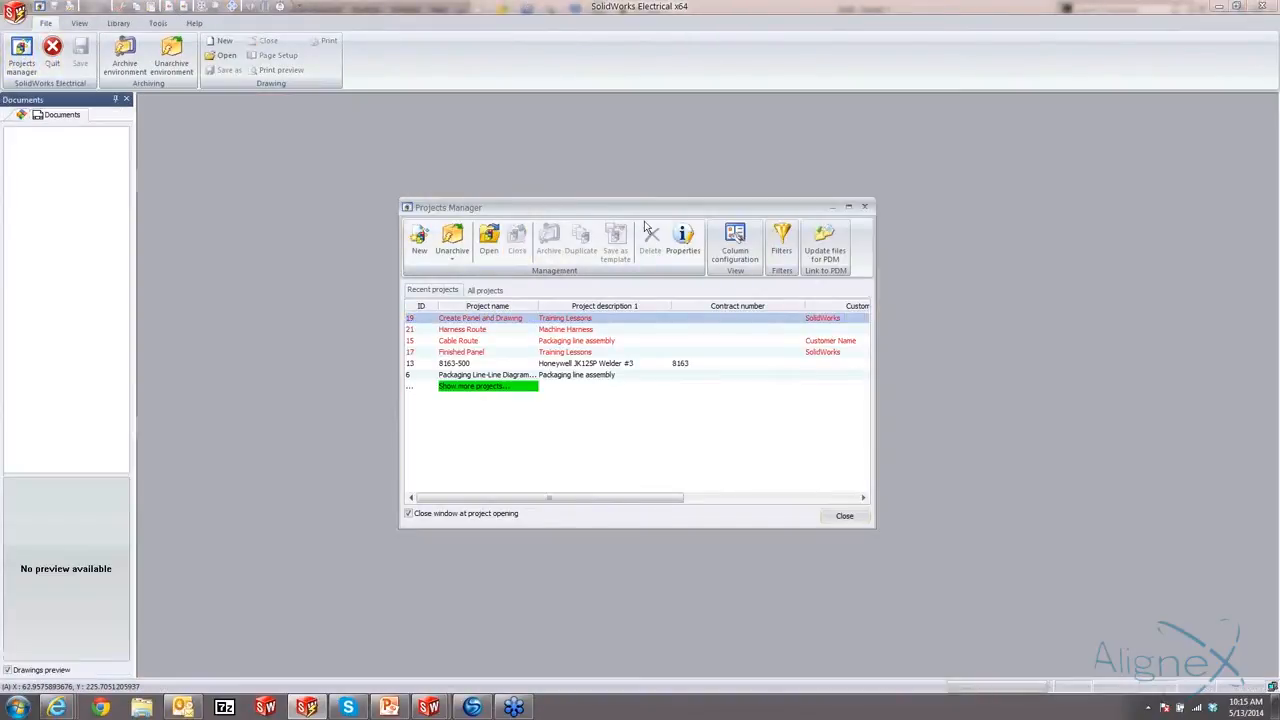
# - Switch to SolidWorks and close the 1838 drawing and its cabinet assembly, declining to save the older-version files
pyautogui.click(425, 708)
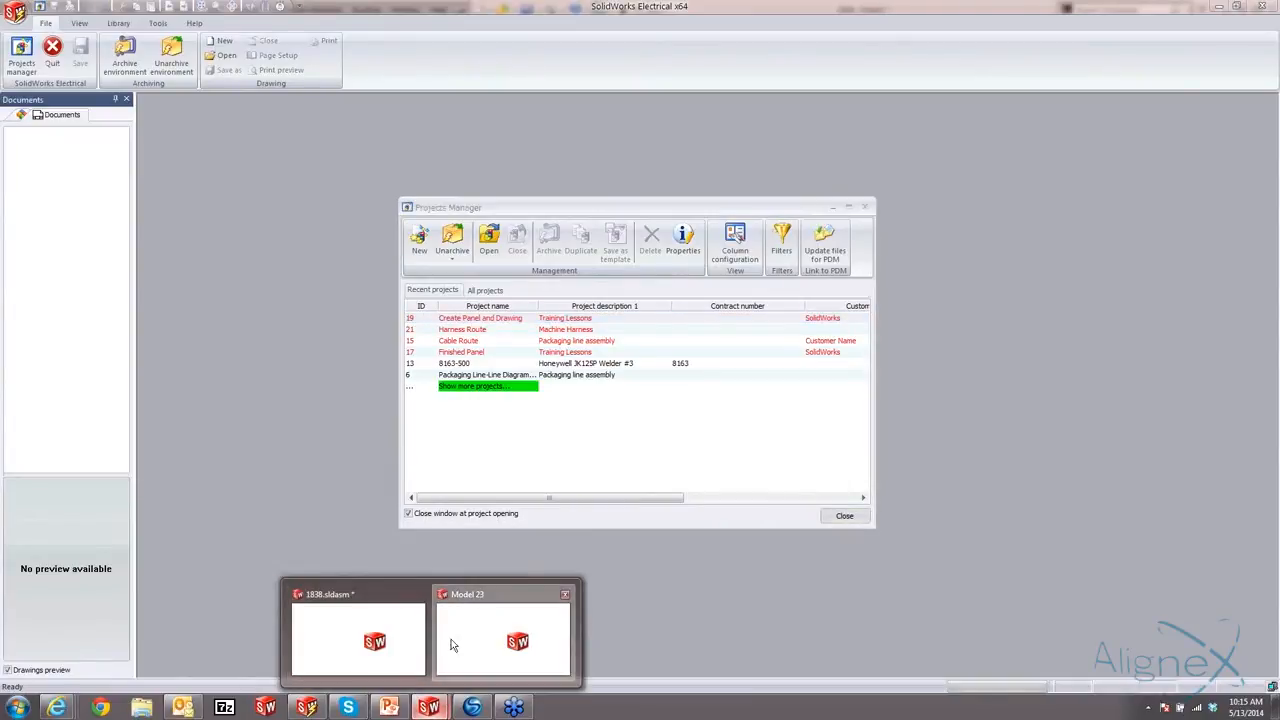
pyautogui.click(450, 645)
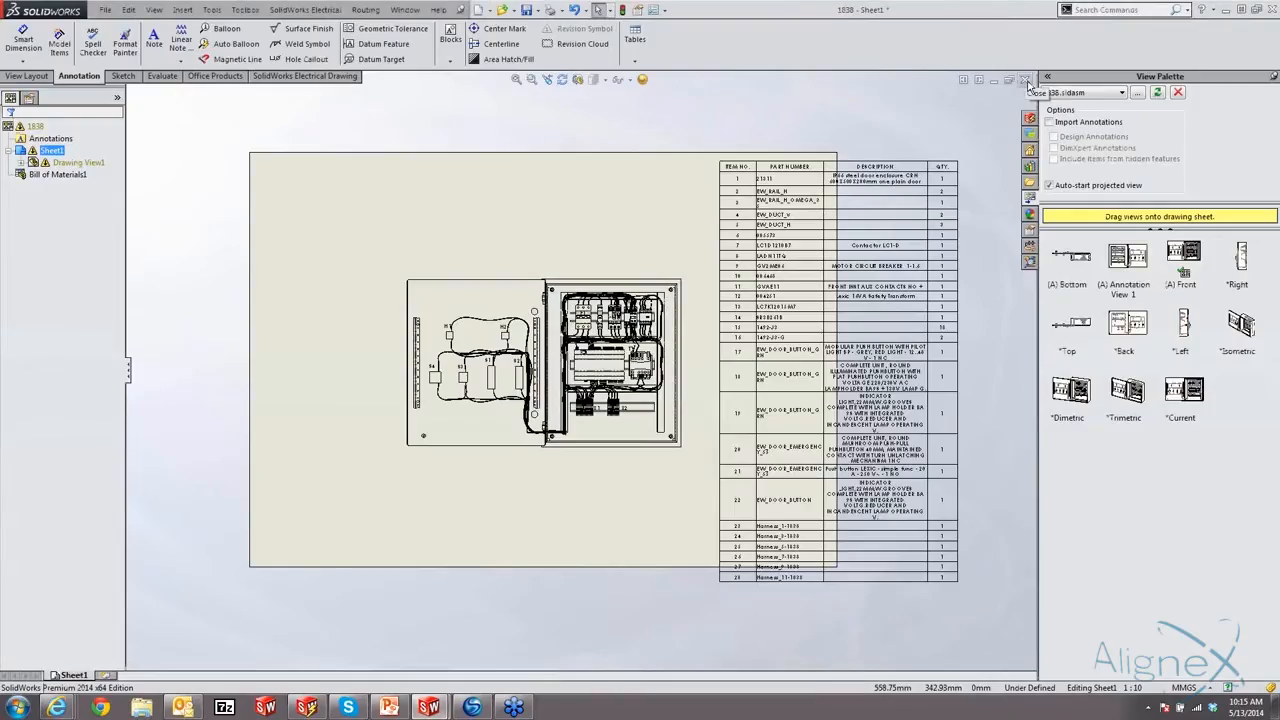
pyautogui.click(1027, 84)
pyautogui.click(267, 216)
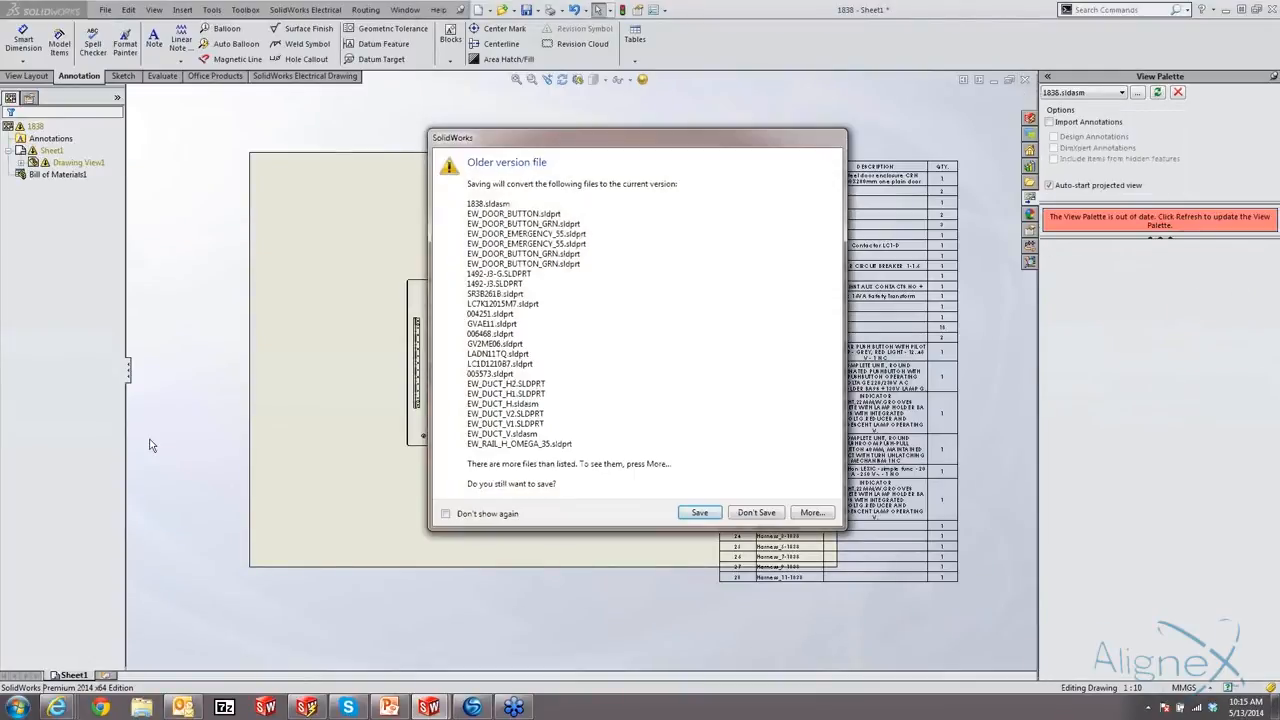
pyautogui.click(752, 513)
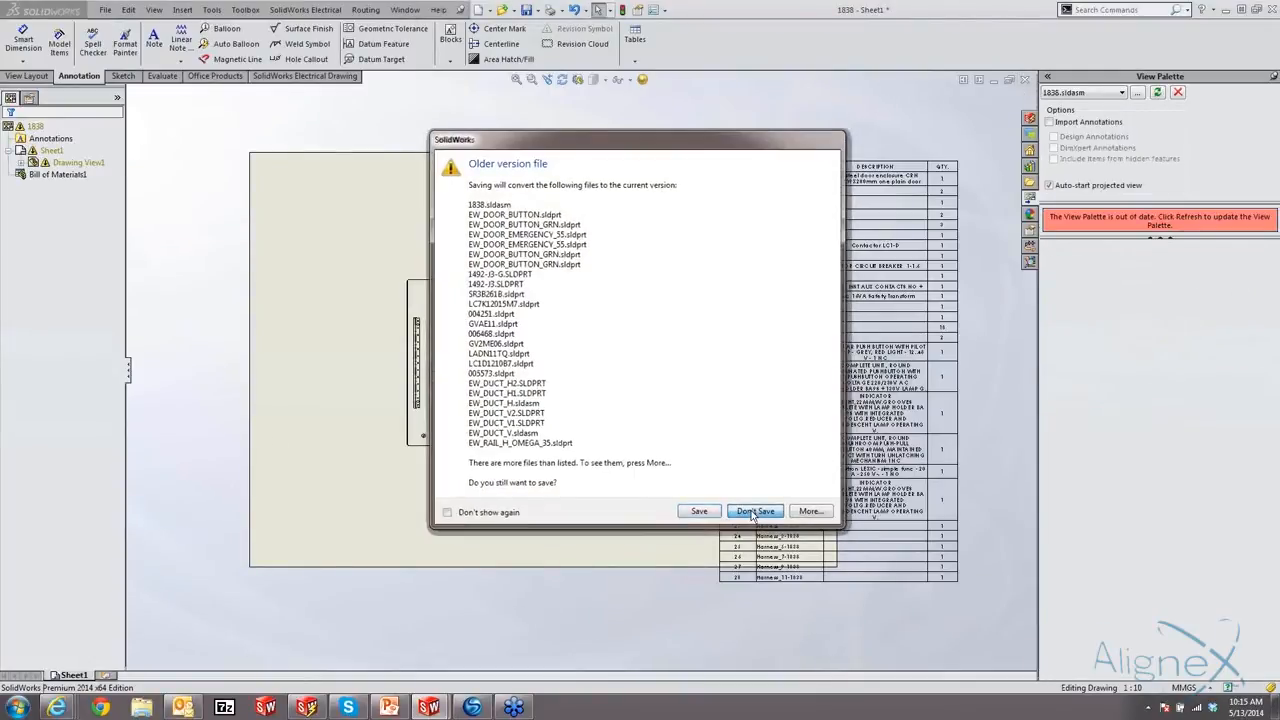
pyautogui.click(600, 347)
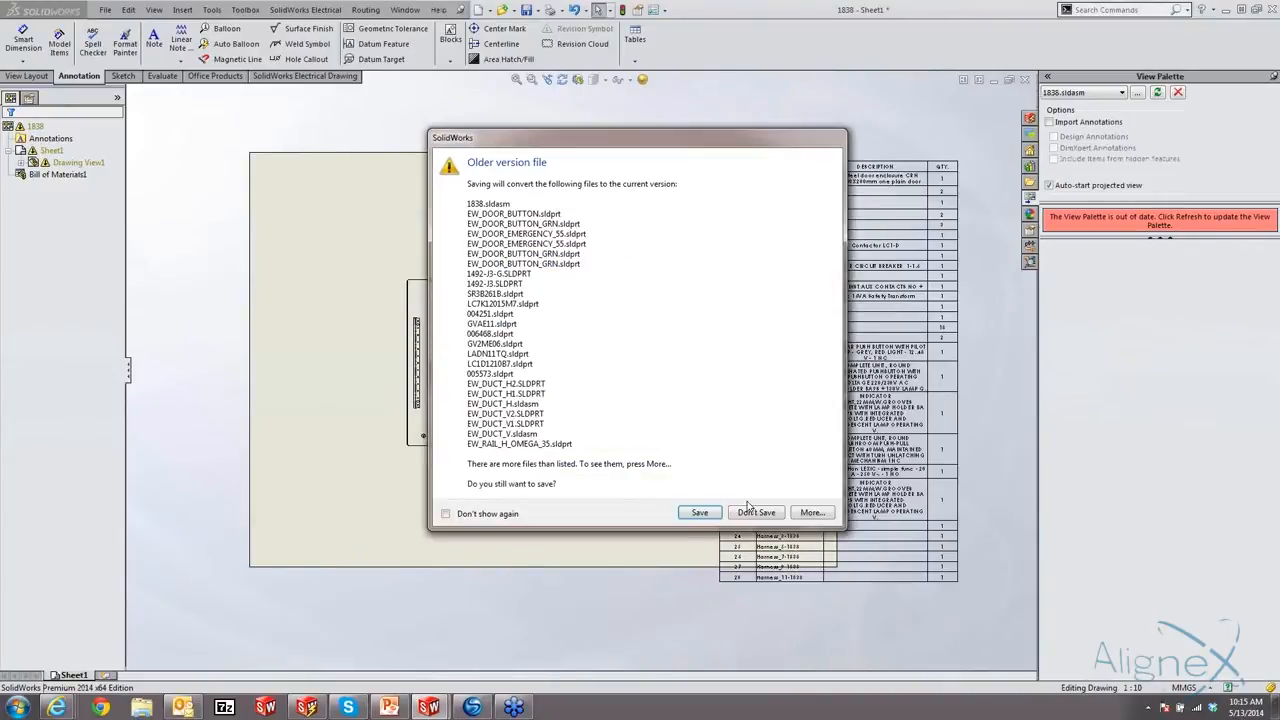
pyautogui.click(751, 511)
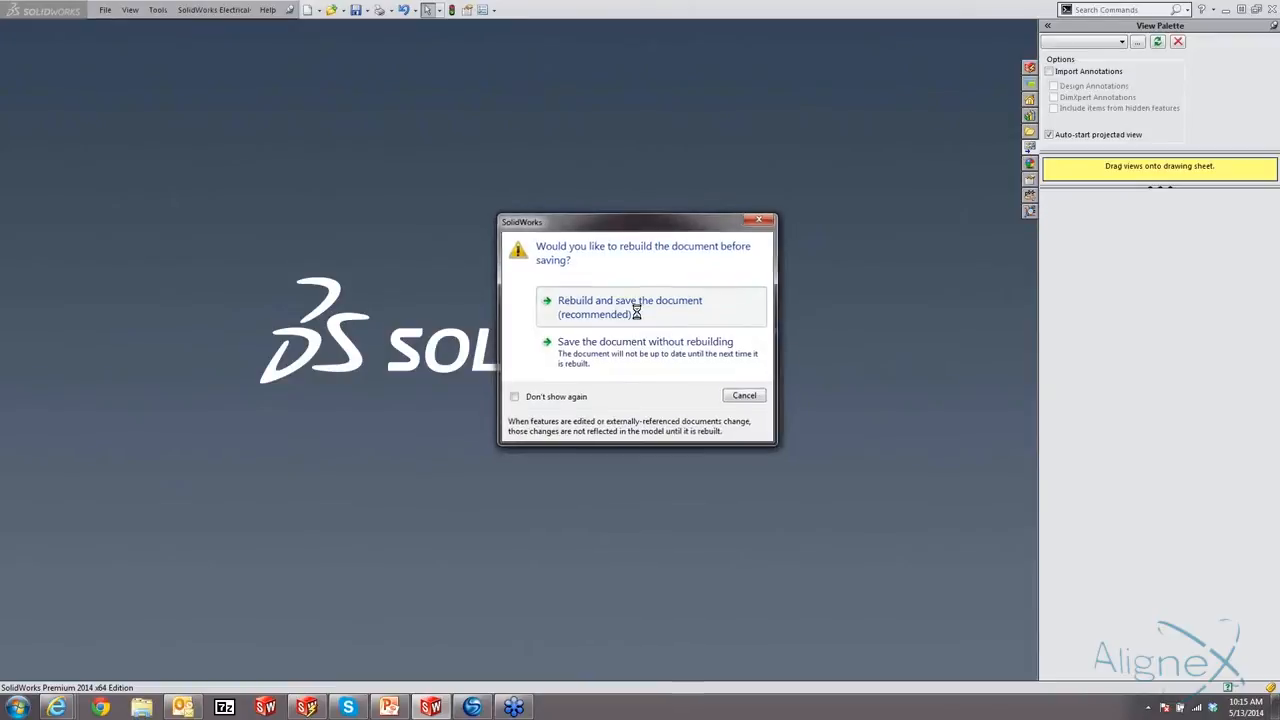
pyautogui.click(636, 307)
pyautogui.click(756, 512)
# - Open the Packaging Line assembly, document 10, from the Cable Route project's SolidWorks folder
pyautogui.click(1027, 68)
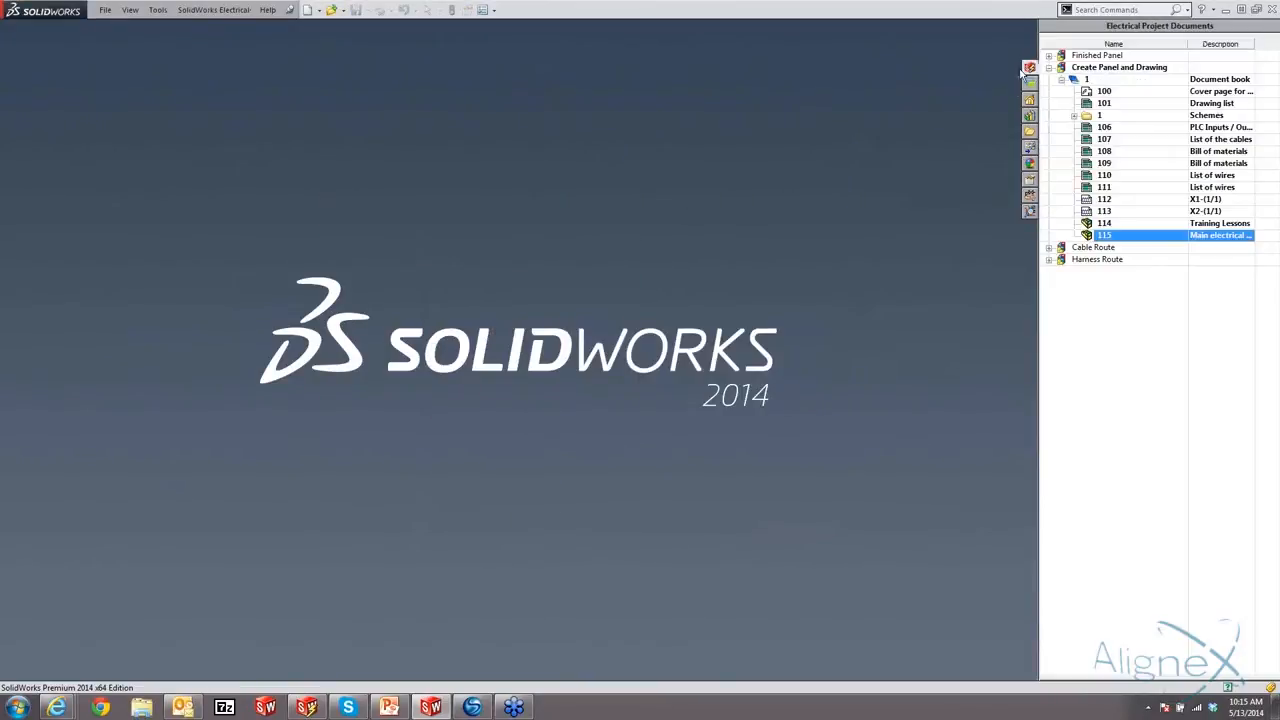
pyautogui.click(1048, 67)
pyautogui.click(1048, 80)
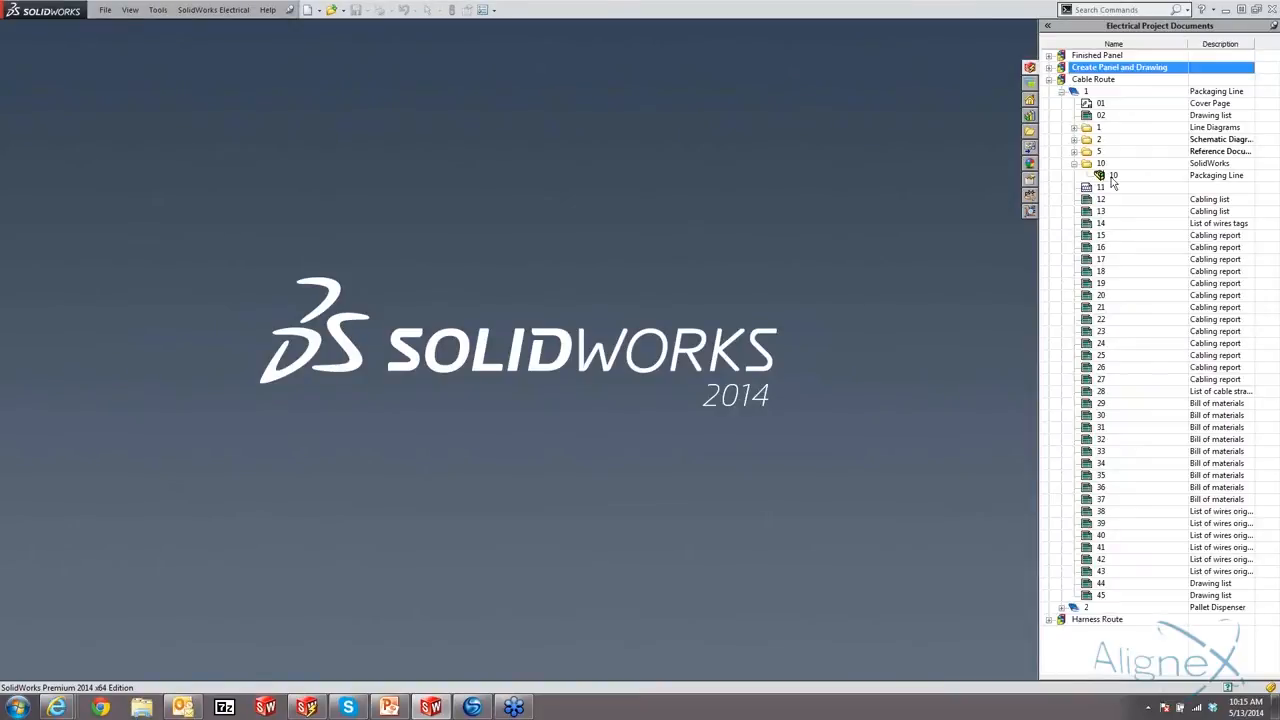
pyautogui.doubleClick(1111, 176)
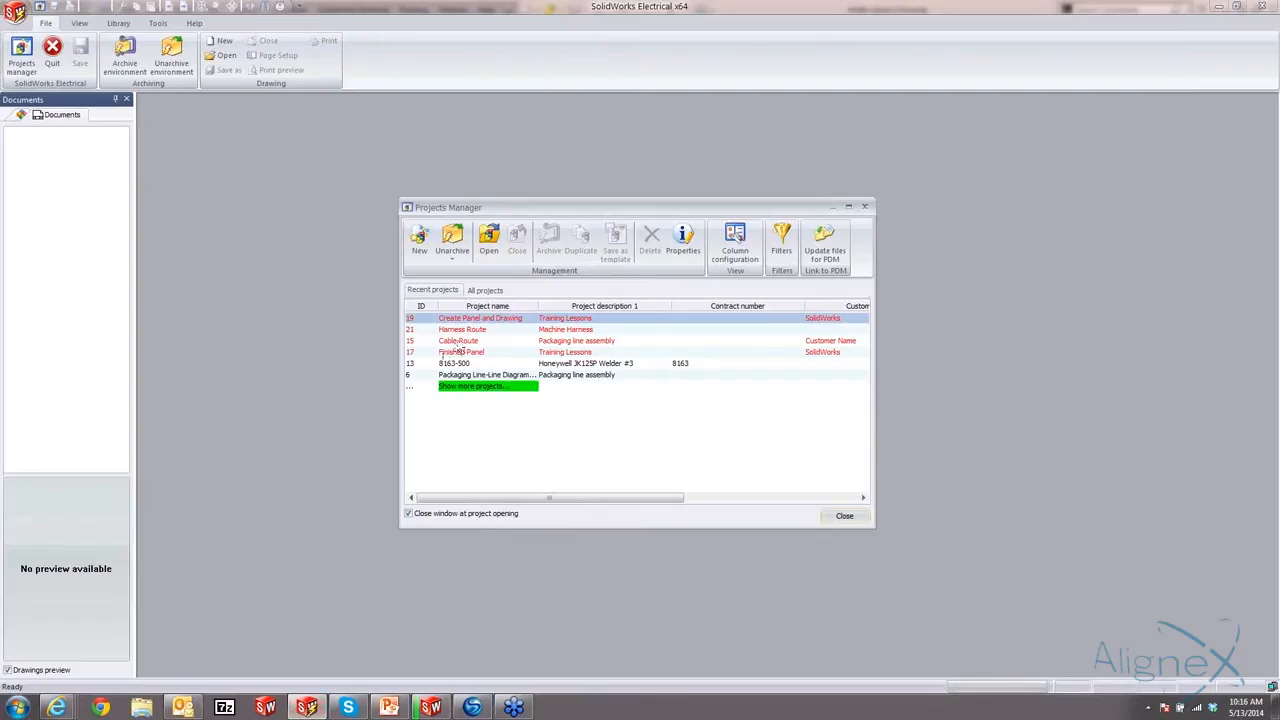
# - Open the Cable Route project in SolidWorks Electrical, although it is already open elsewhere
pyautogui.click(460, 341)
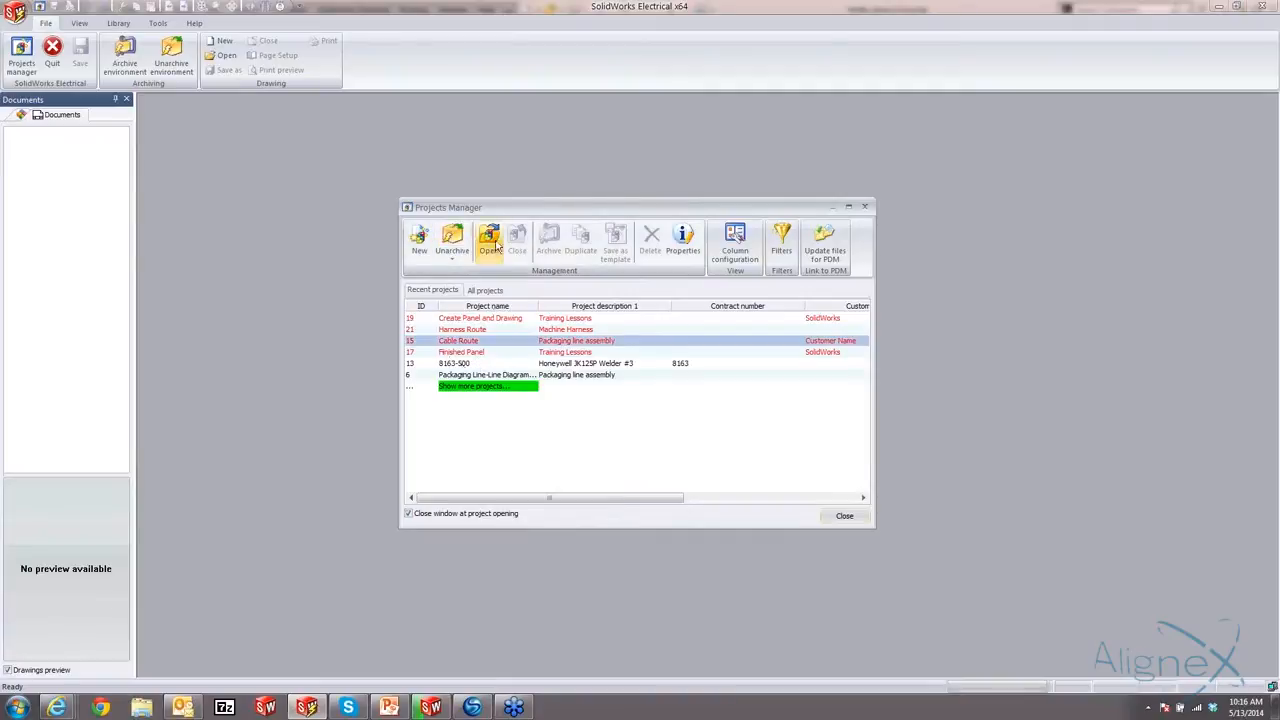
pyautogui.click(491, 241)
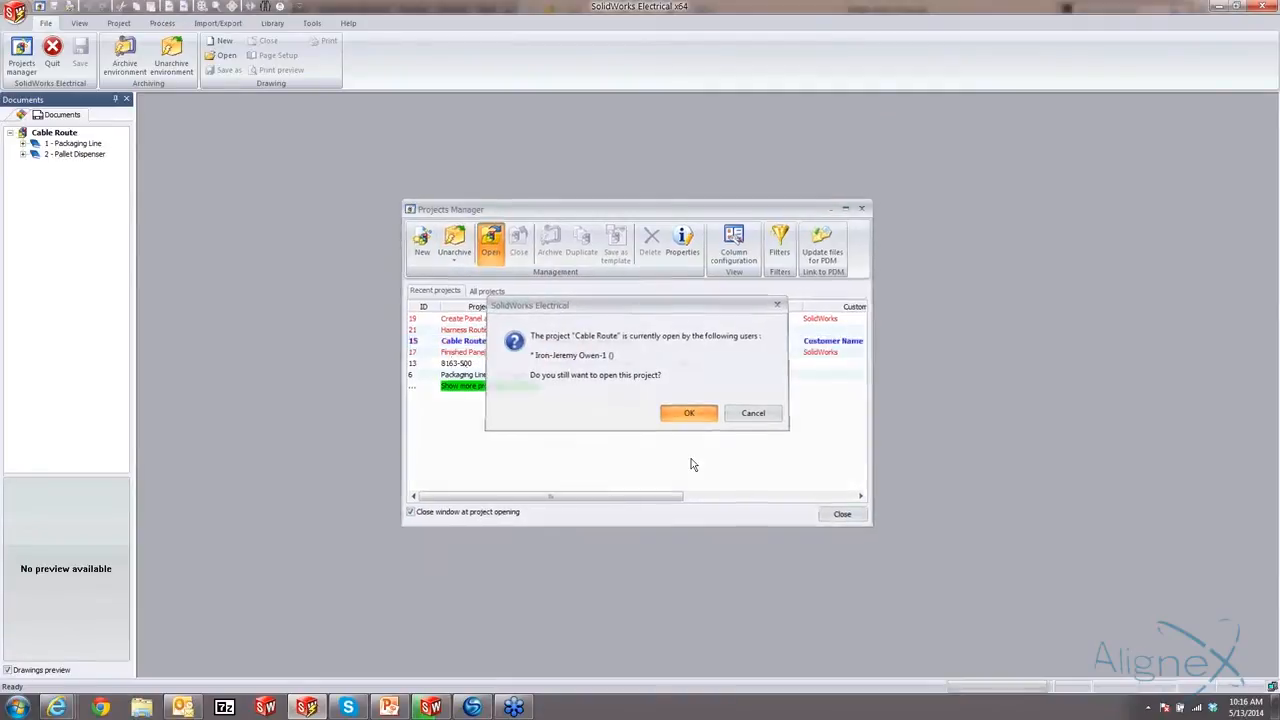
pyautogui.press('Return')
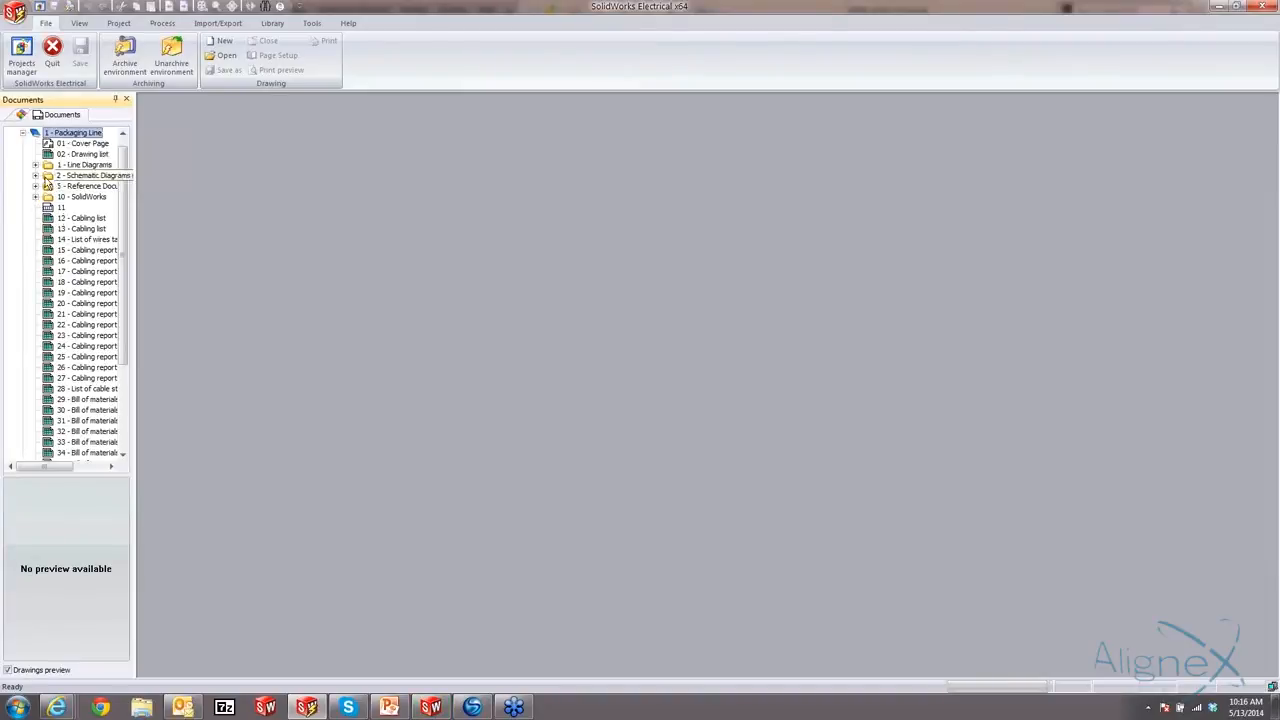
# - Open line diagram 04 - Packaging line - diagram and select the cable between terminal strip X1 and motor M5
pyautogui.click(35, 165)
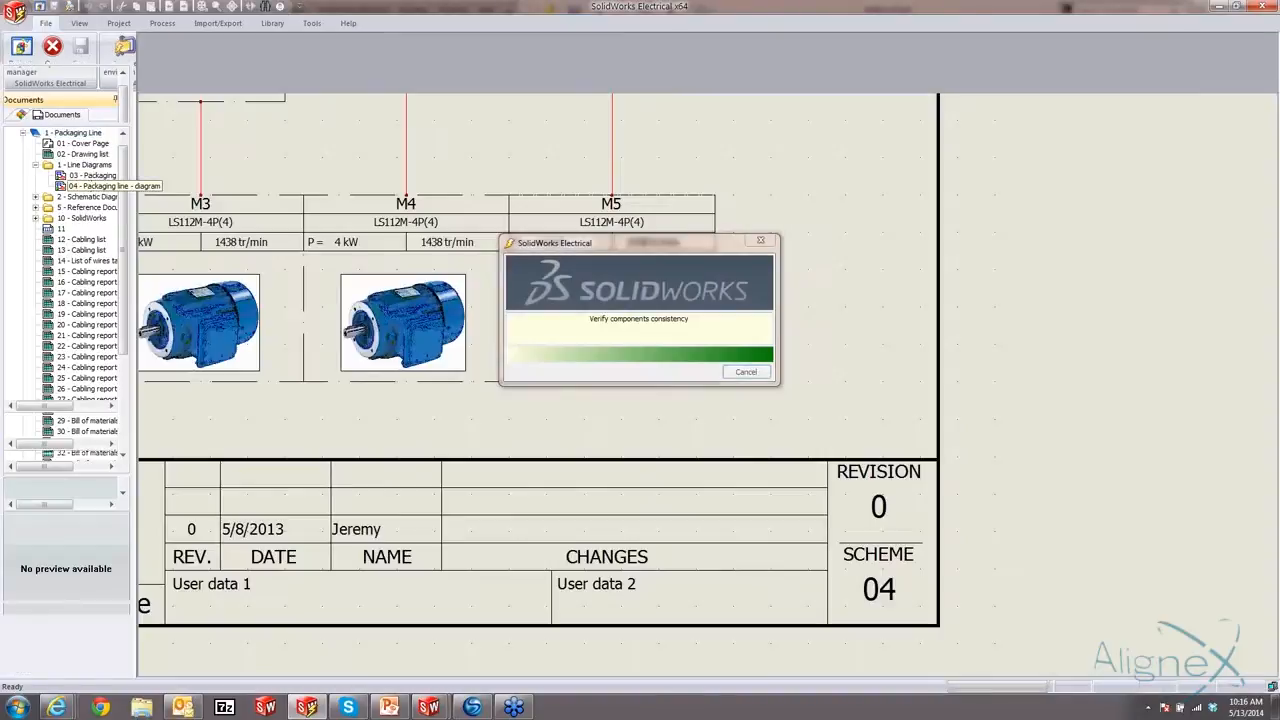
pyautogui.scroll(-2, 817, 434)
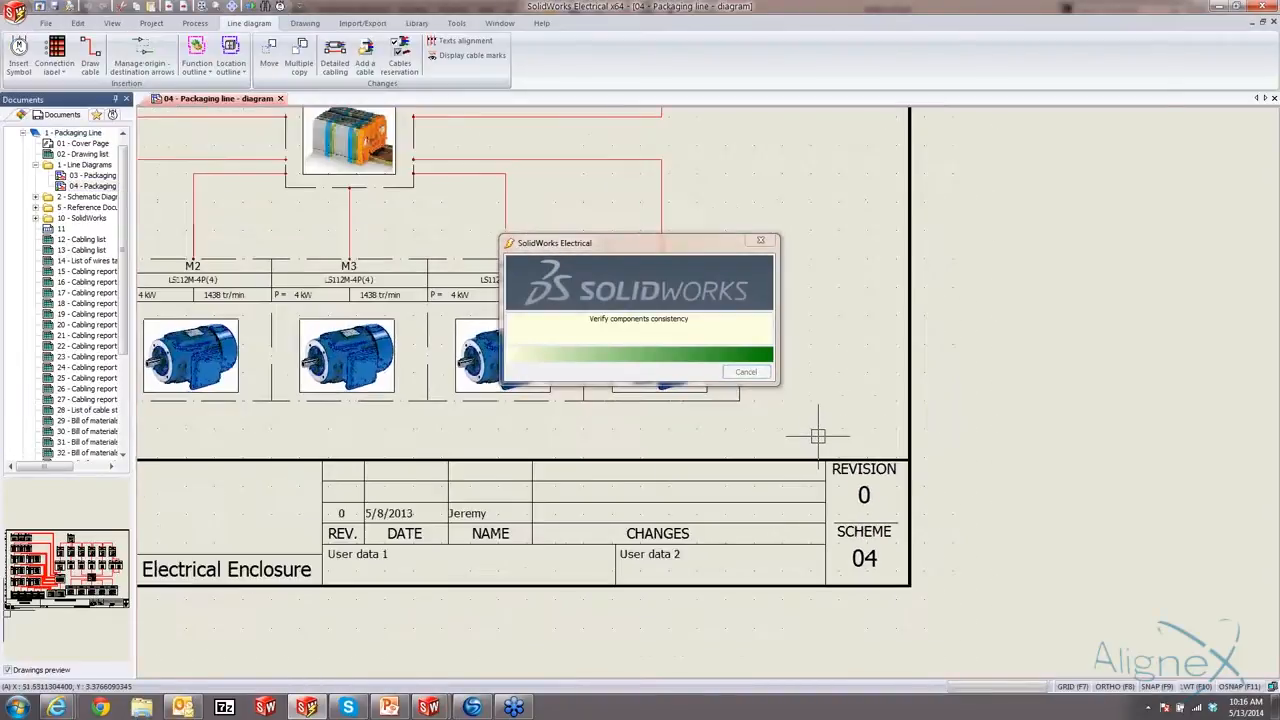
pyautogui.click(634, 195)
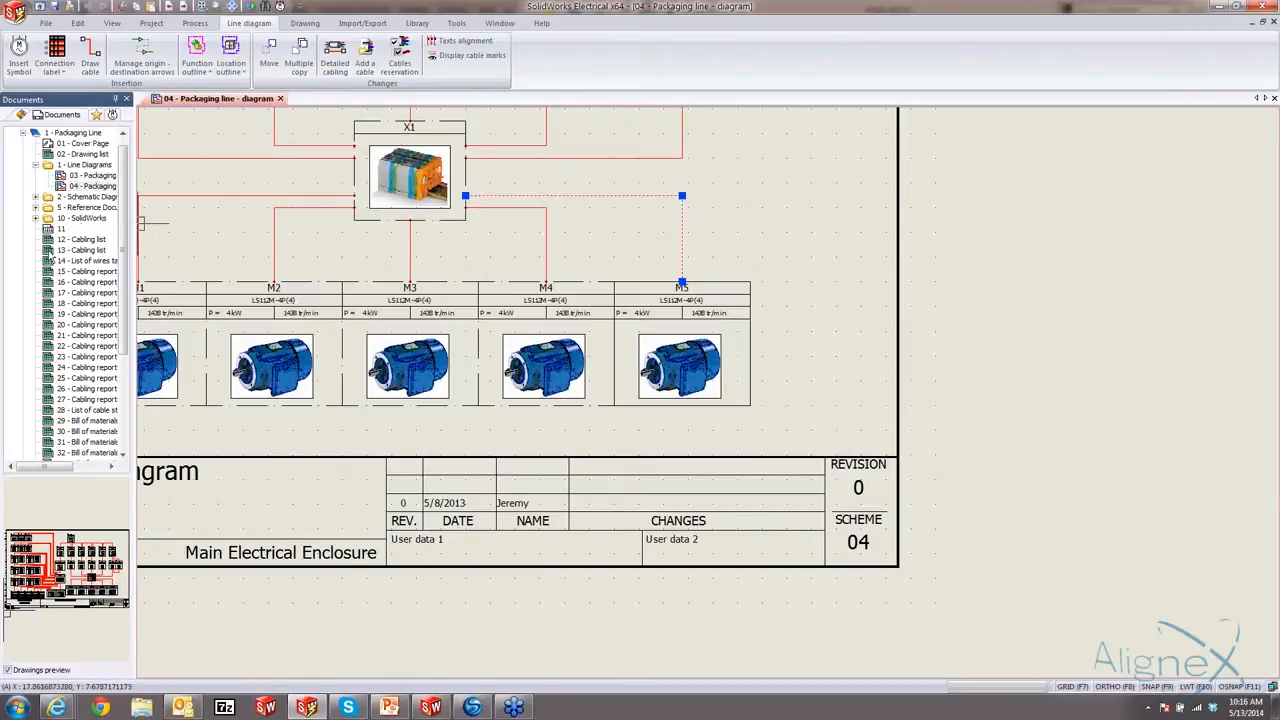
# - Open schematic 05 - Power - Packaging Line and check the W10 cable cores between X1 terminals 17 to 20 and motor M5
pyautogui.click(36, 198)
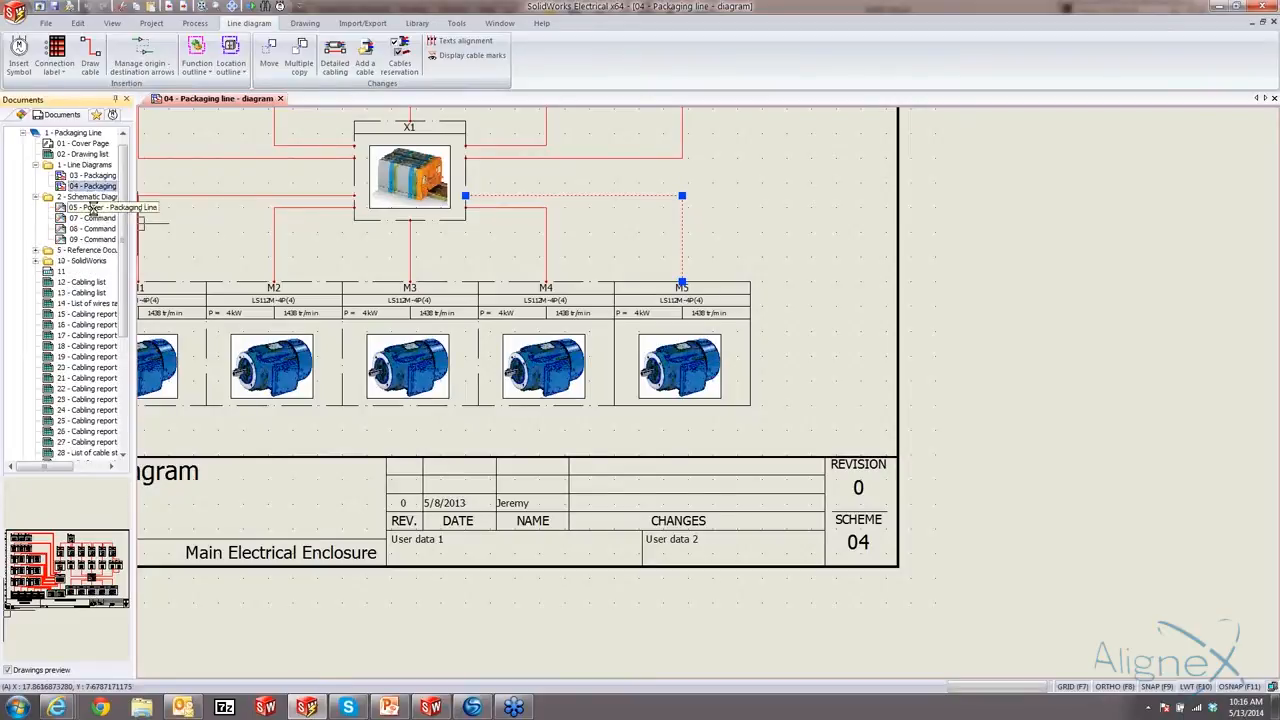
pyautogui.doubleClick(90, 207)
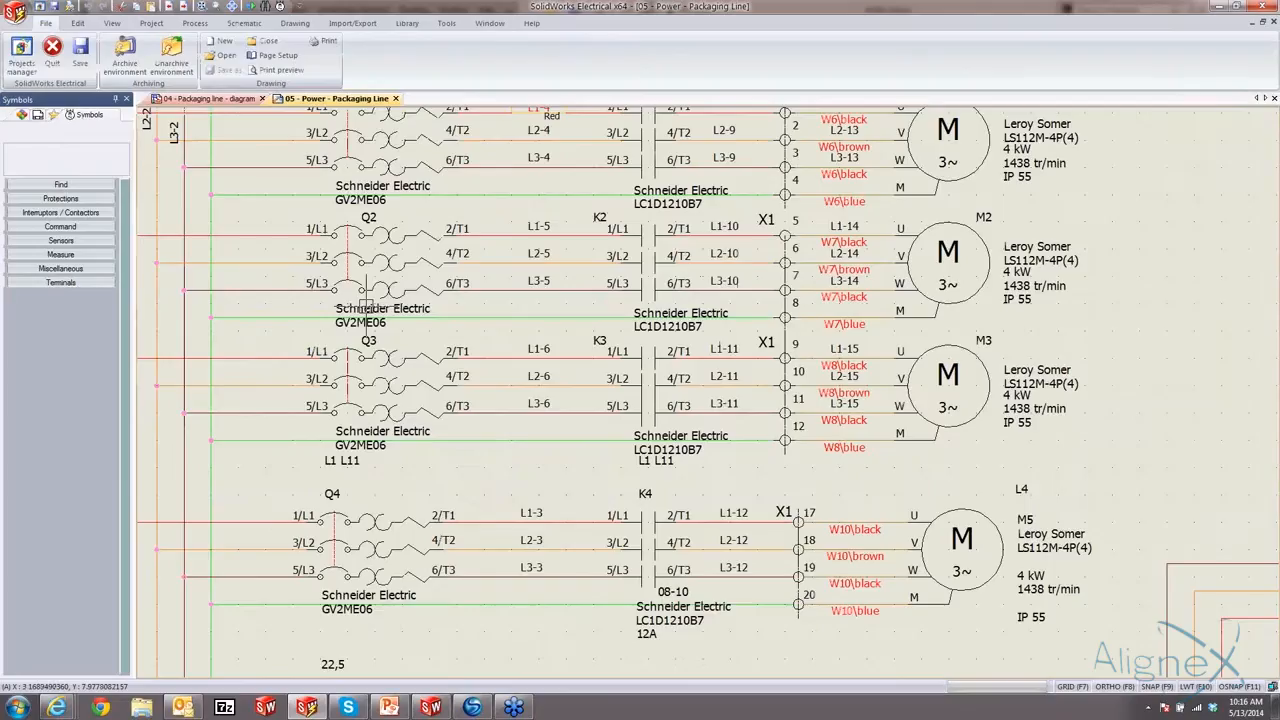
pyautogui.scroll(-3, 643, 400)
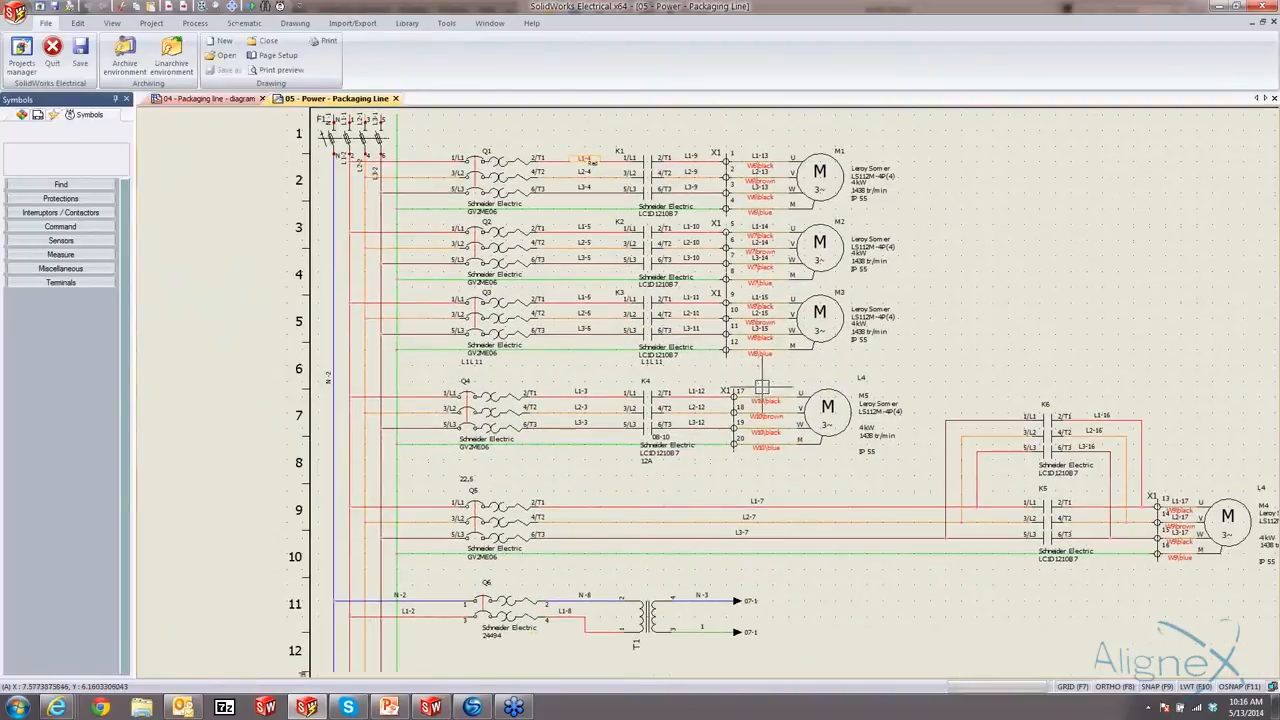
pyautogui.click(764, 435)
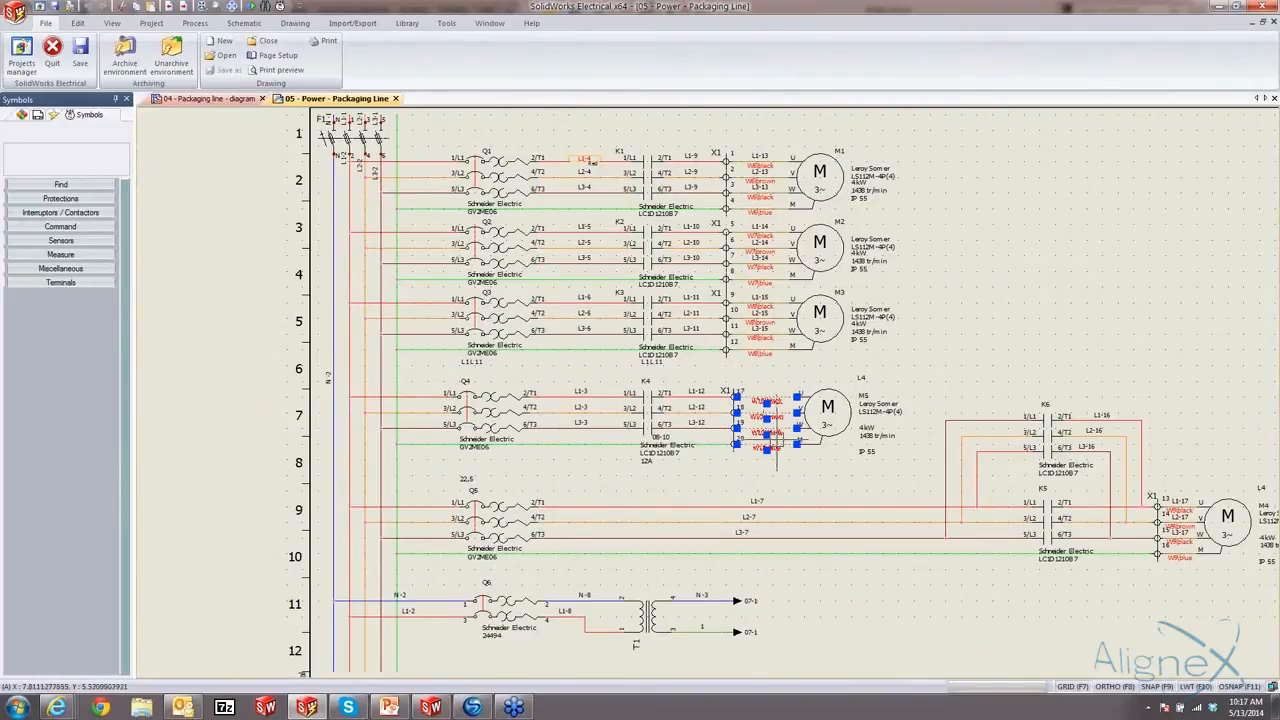
pyautogui.press('Escape')
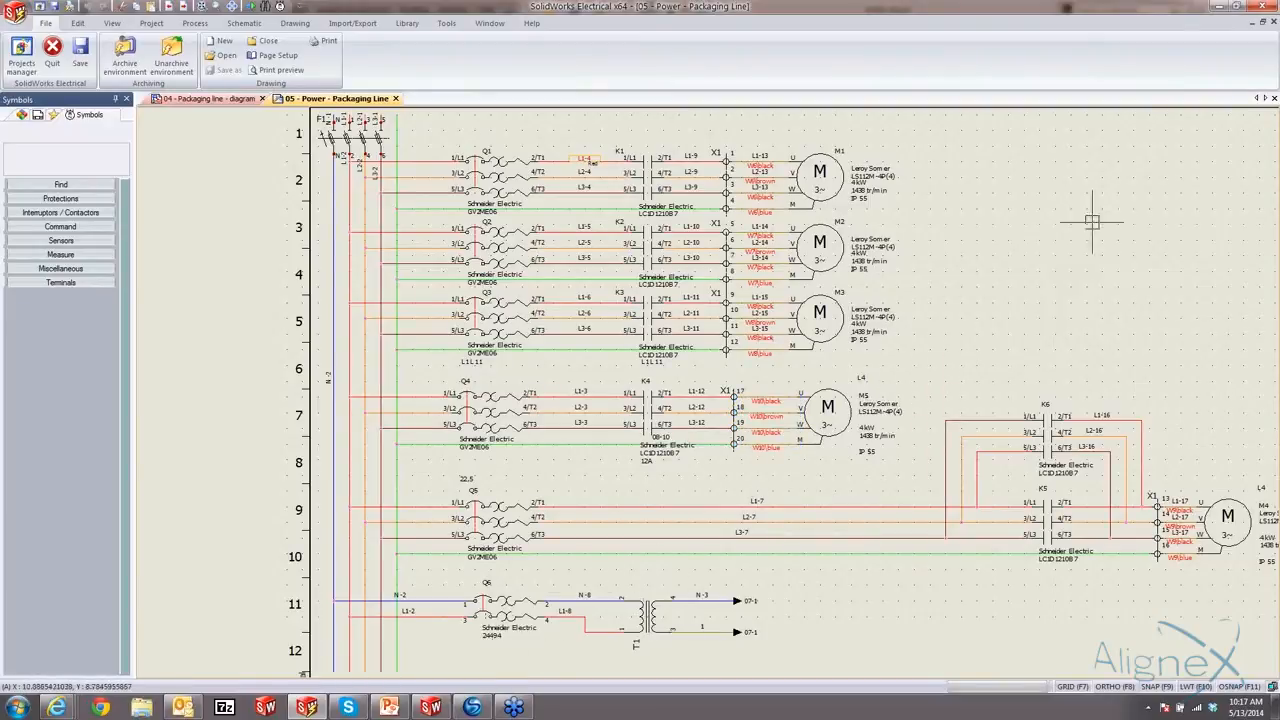
# - Close the Cable Route project and switch back to the packaging line assembly in SolidWorks
pyautogui.click(21, 55)
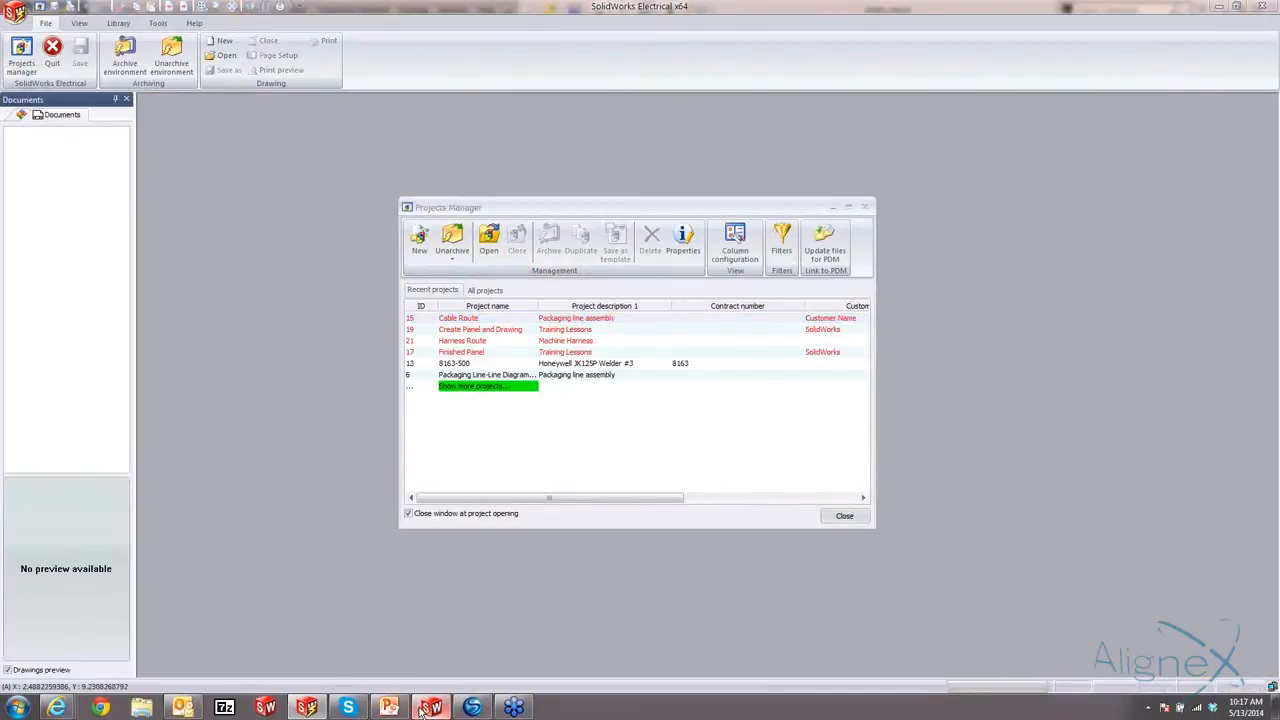
pyautogui.click(426, 708)
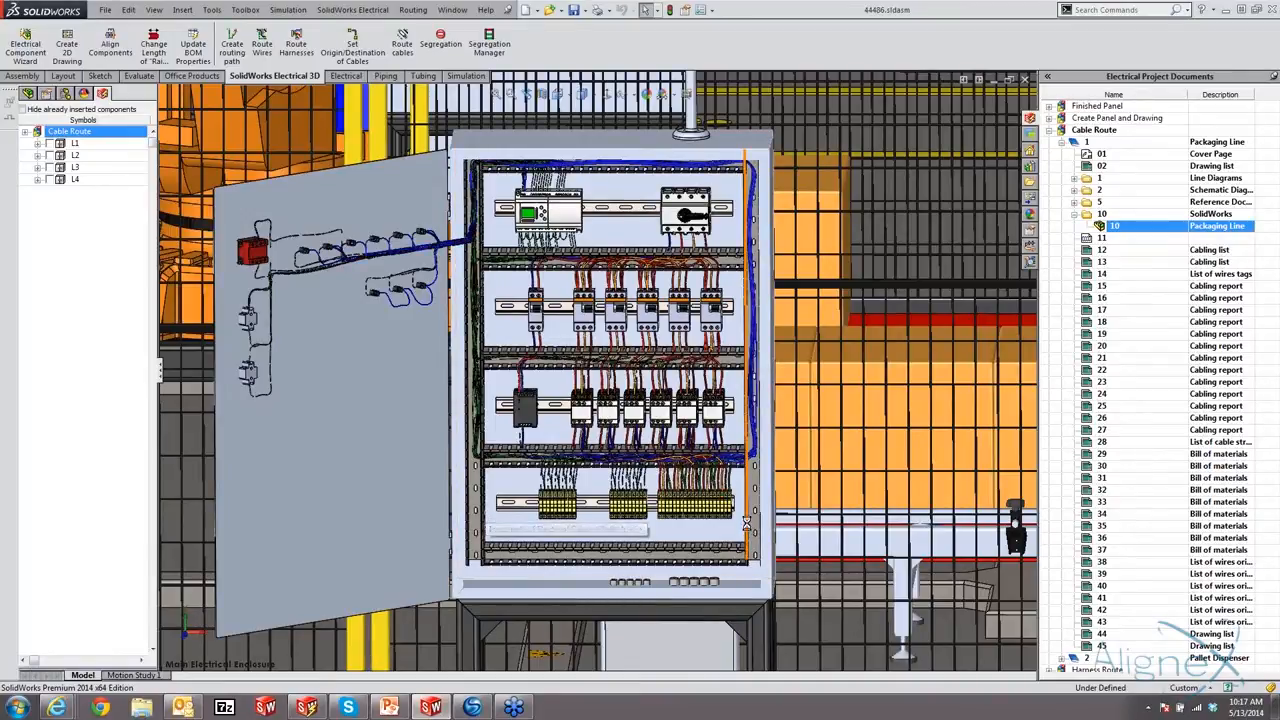
# - Examine the last X1 terminals in the main enclosure, and the conduit beside motor M5 at the conveyor
pyautogui.scroll(-3, 746, 521)
pyautogui.scroll(-3, 746, 521)
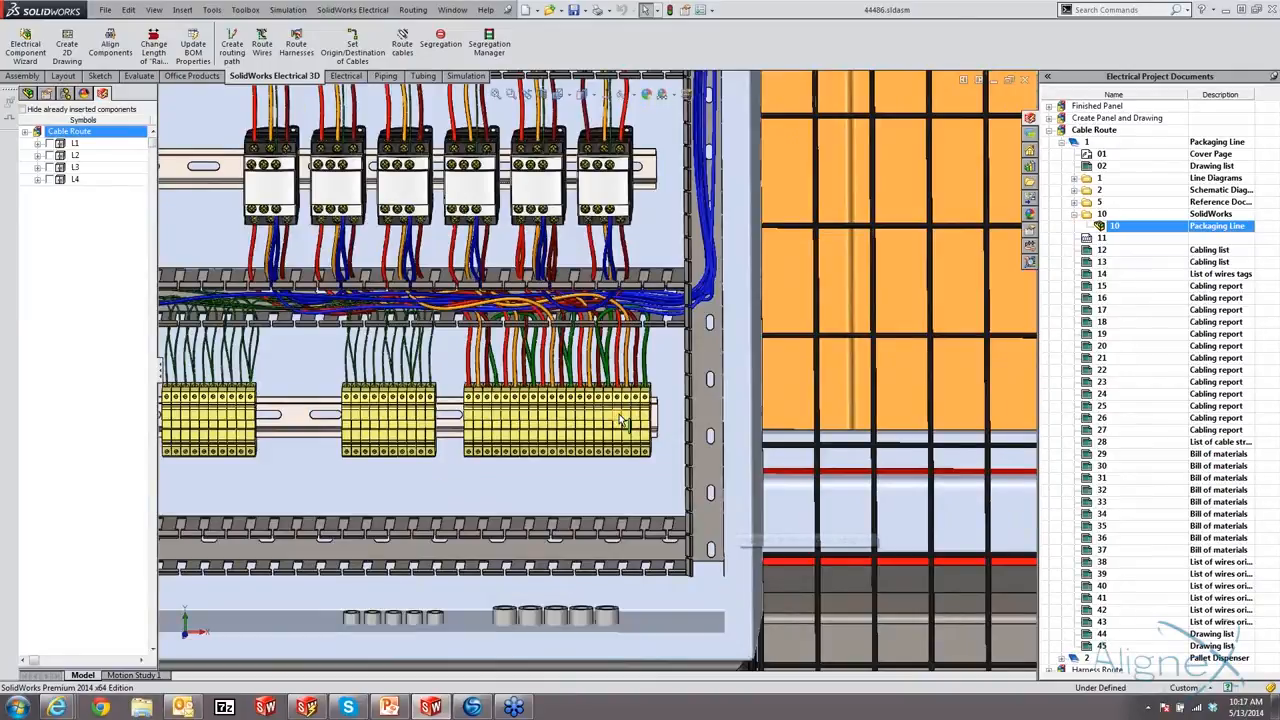
pyautogui.click(619, 415)
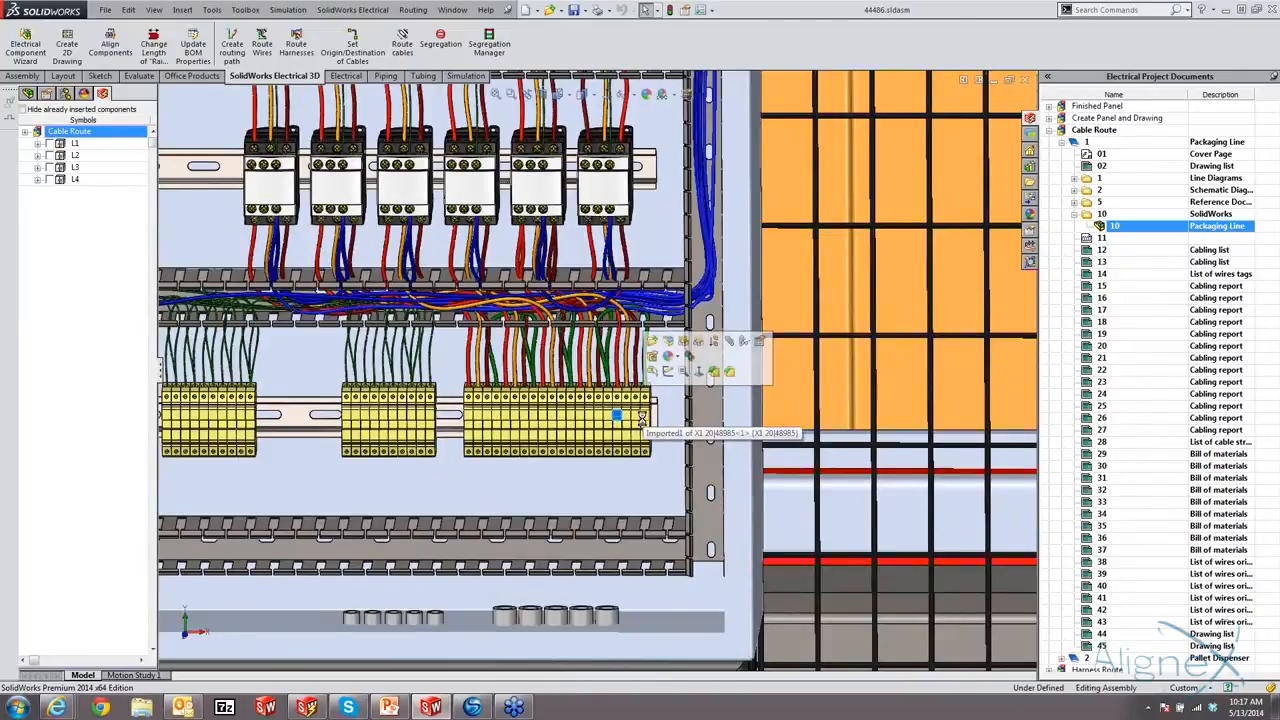
pyautogui.scroll(2, 641, 415)
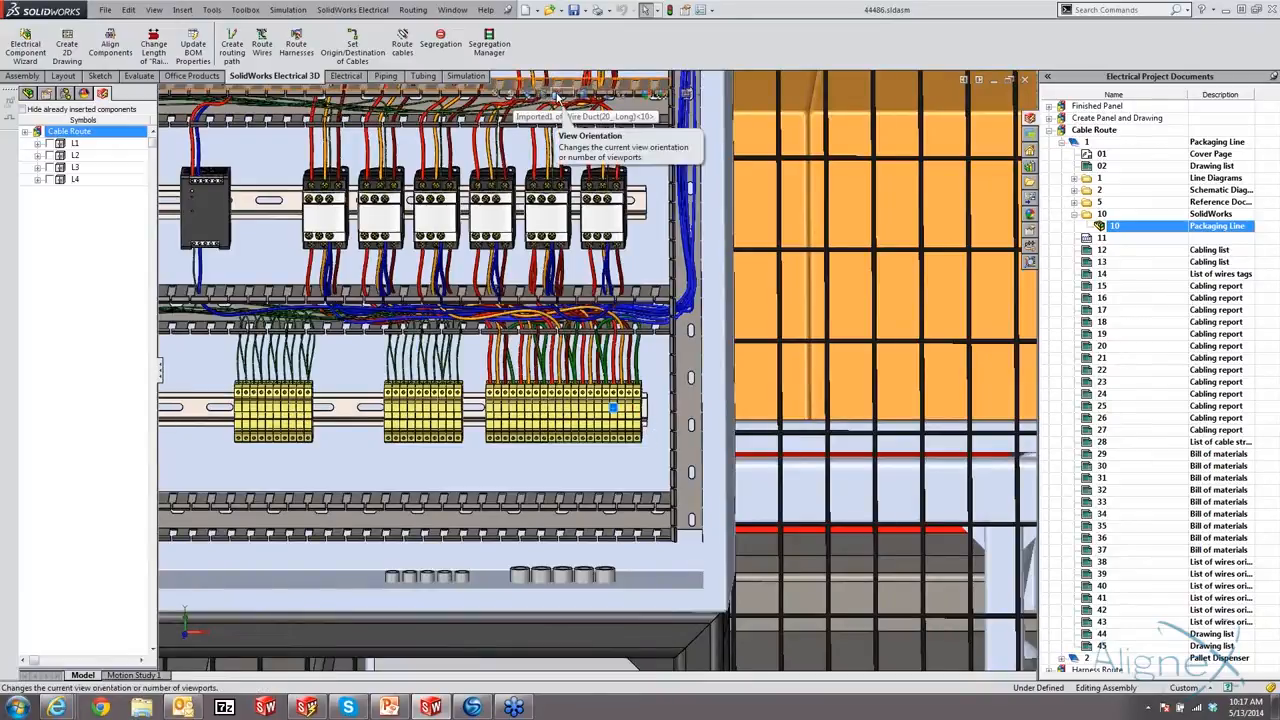
pyautogui.click(565, 98)
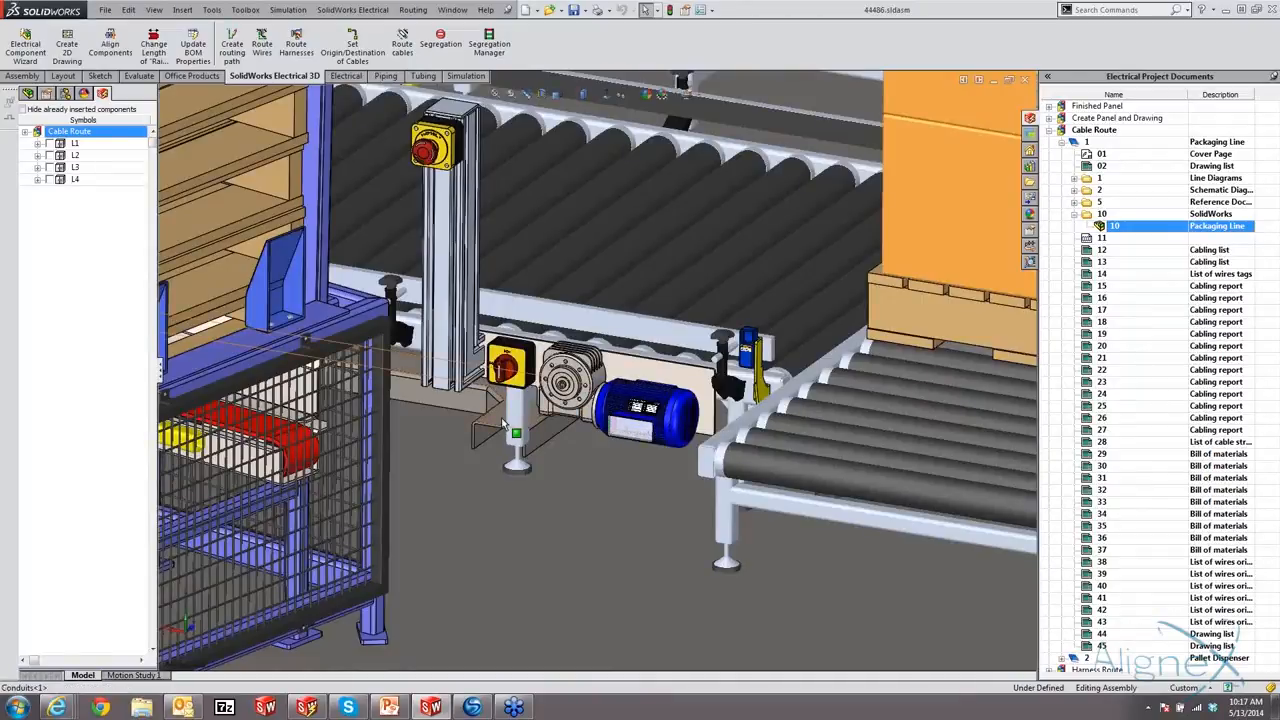
pyautogui.click(503, 425)
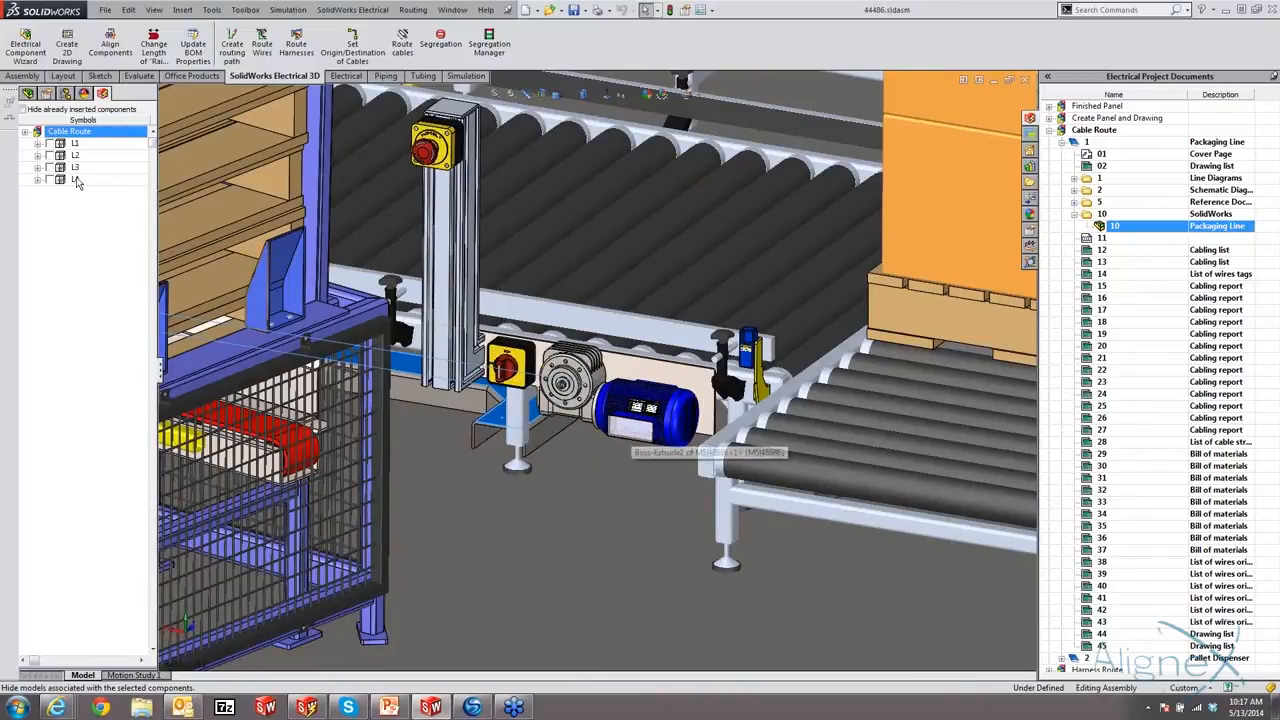
# - Select the EW_PATH routing sketch in the assembly's feature tree and examine its course across the packaging line
pyautogui.click(29, 93)
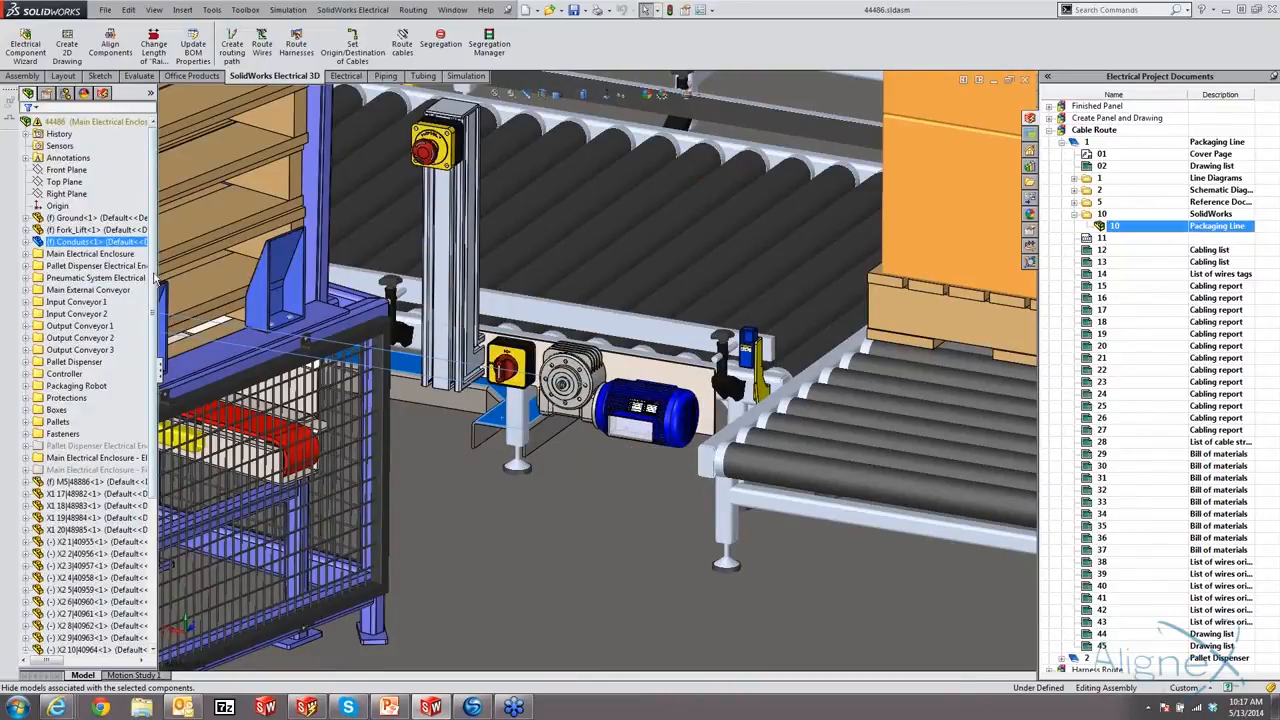
pyautogui.scroll(-6, 152, 284)
pyautogui.click(72, 638)
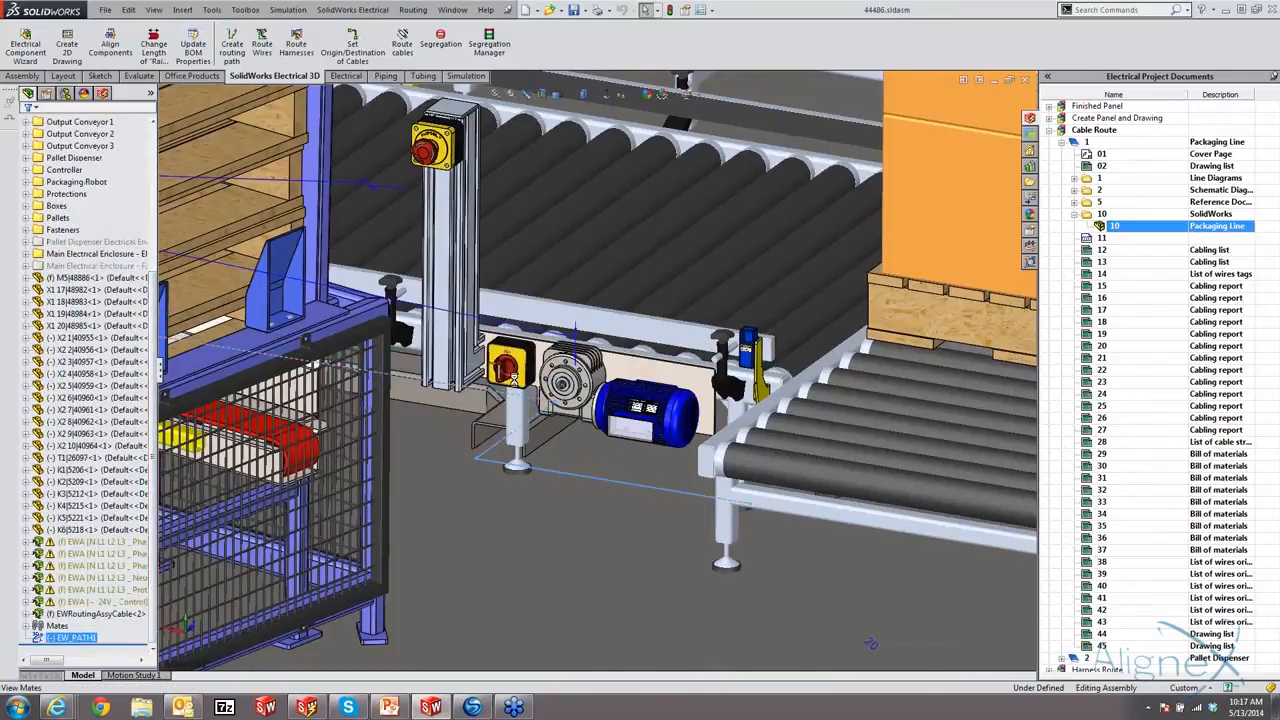
pyautogui.scroll(2, 513, 376)
pyautogui.scroll(3, 513, 376)
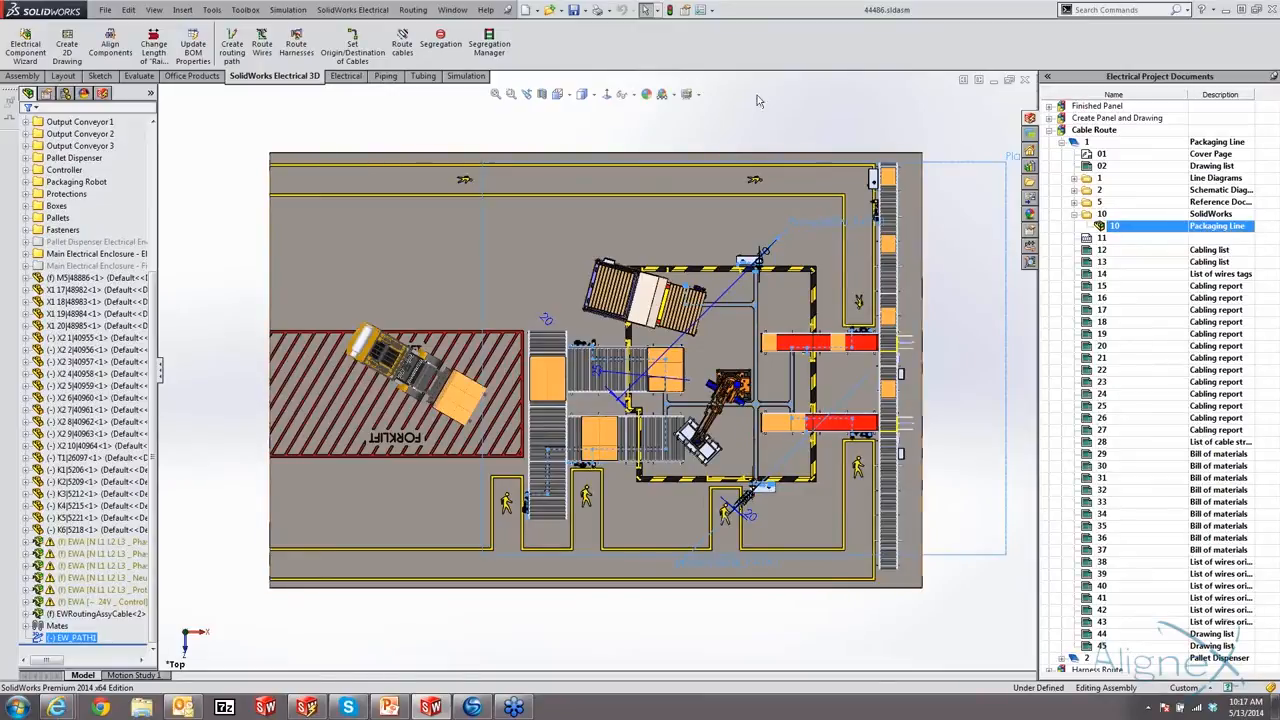
# - Route the cable of motor M5 as a SolidWorks Route with splines for the selected component only, deleting the existing route
pyautogui.click(573, 95)
pyautogui.click(587, 212)
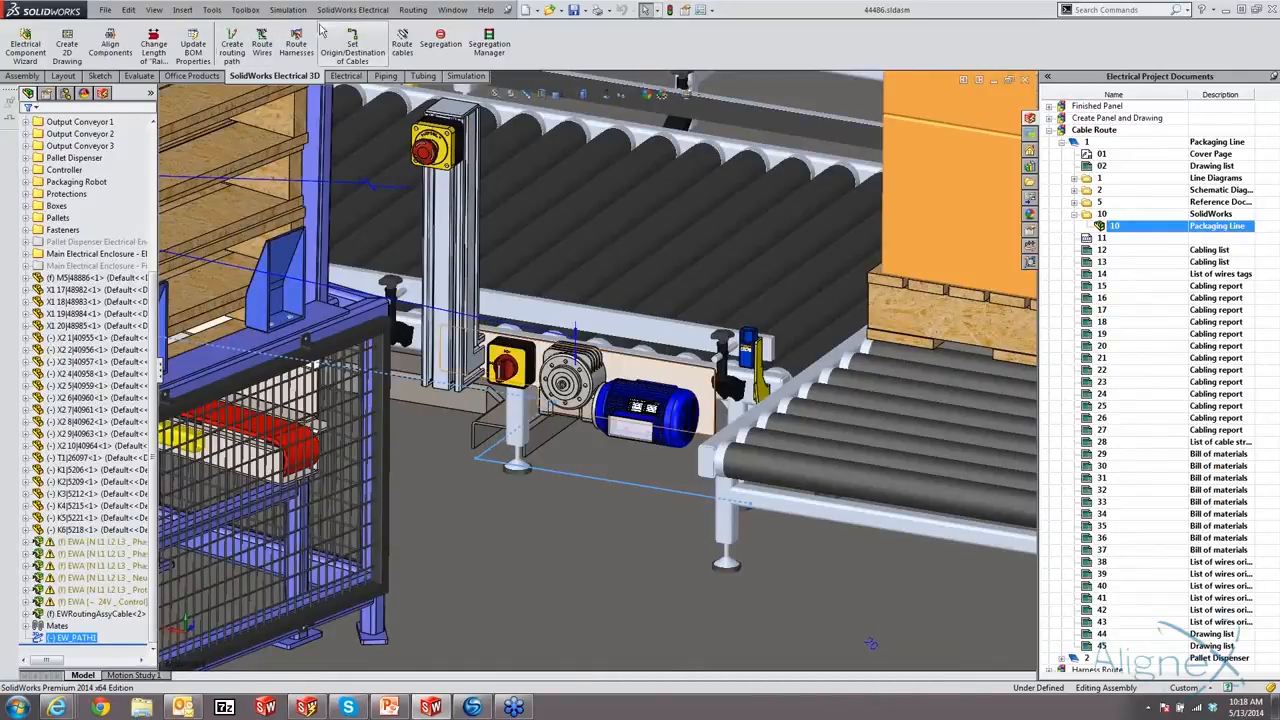
pyautogui.click(402, 42)
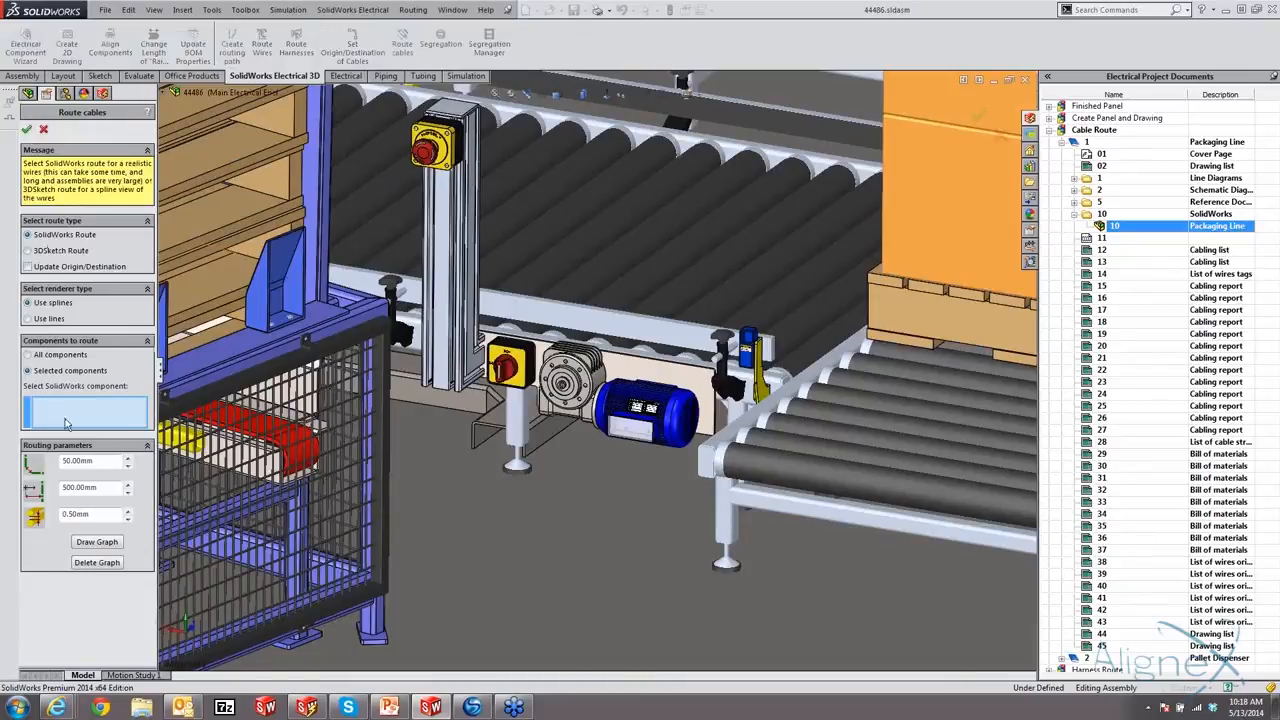
pyautogui.click(602, 413)
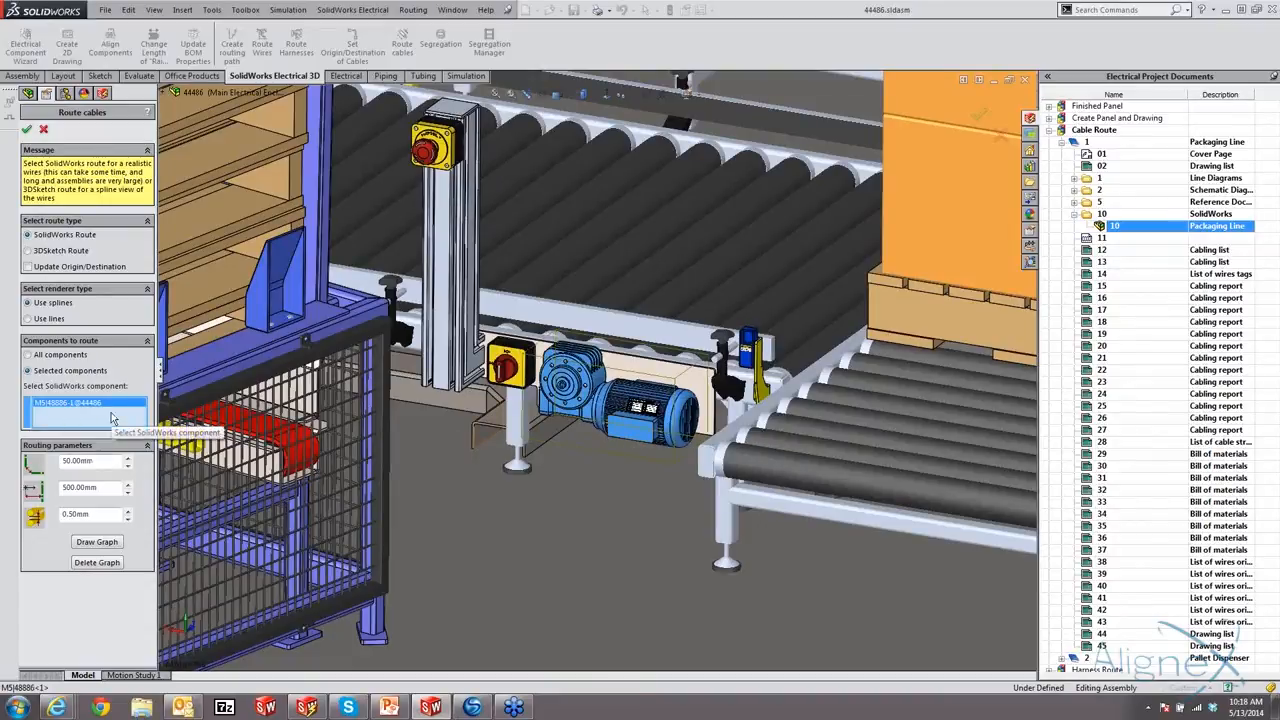
pyautogui.click(27, 129)
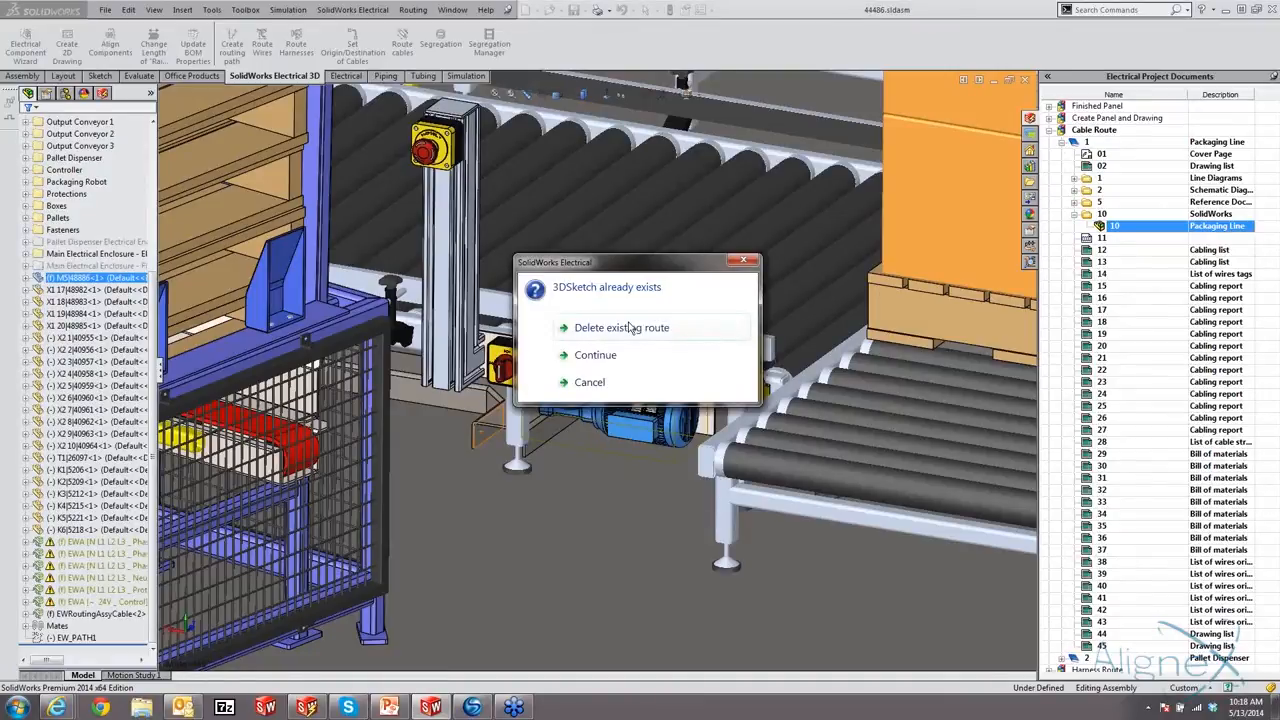
pyautogui.click(631, 327)
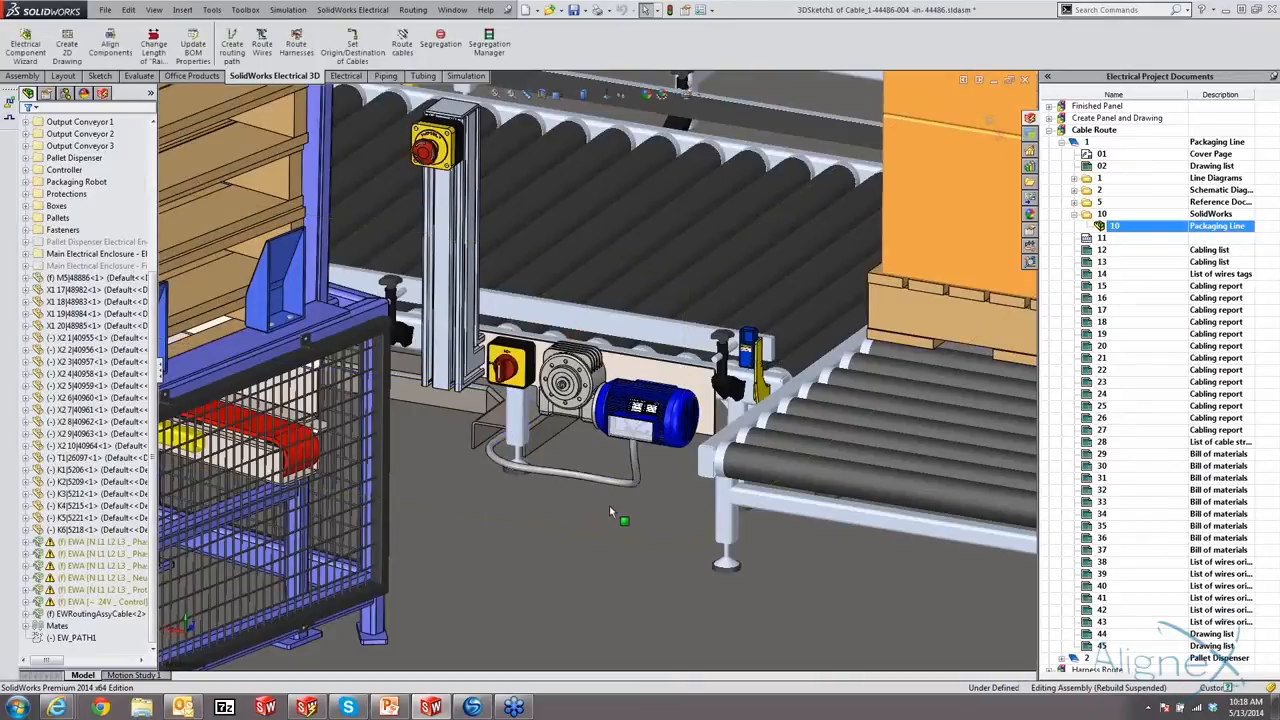
# - Select the routed cable at motor M5 and examine its cores inside the motor's terminal box
pyautogui.scroll(-2, 647, 428)
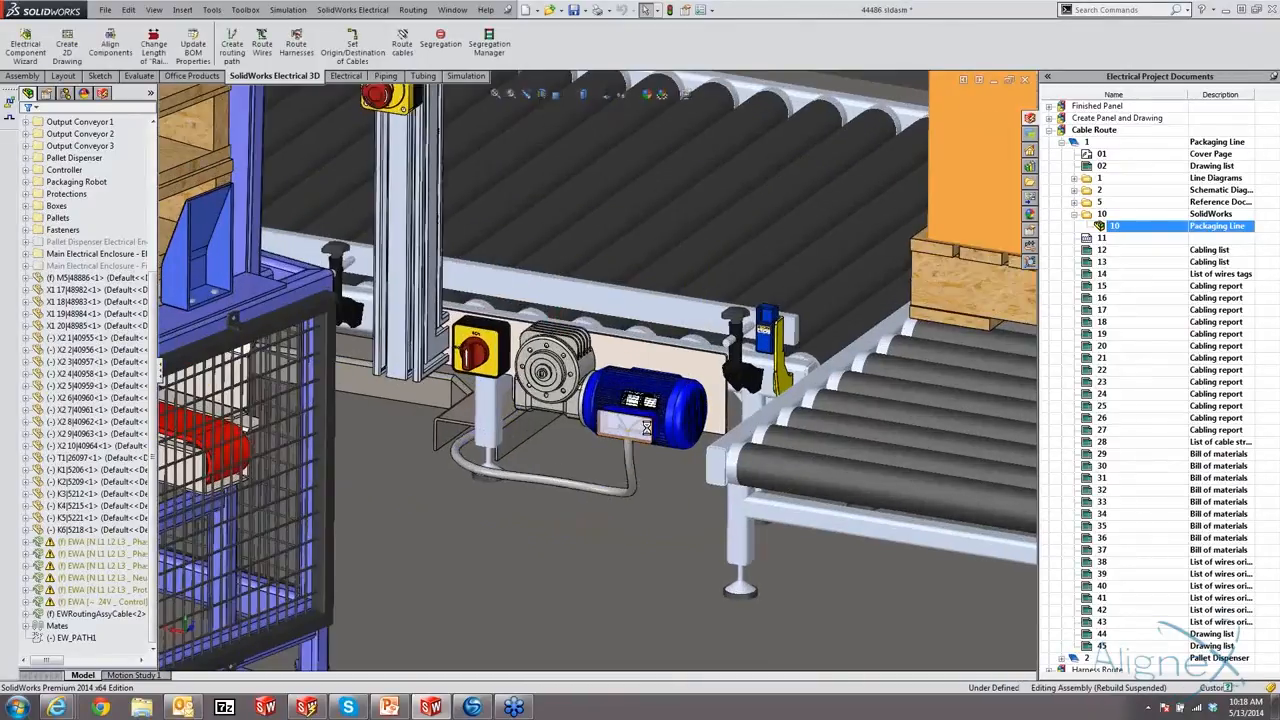
pyautogui.scroll(-1, 647, 428)
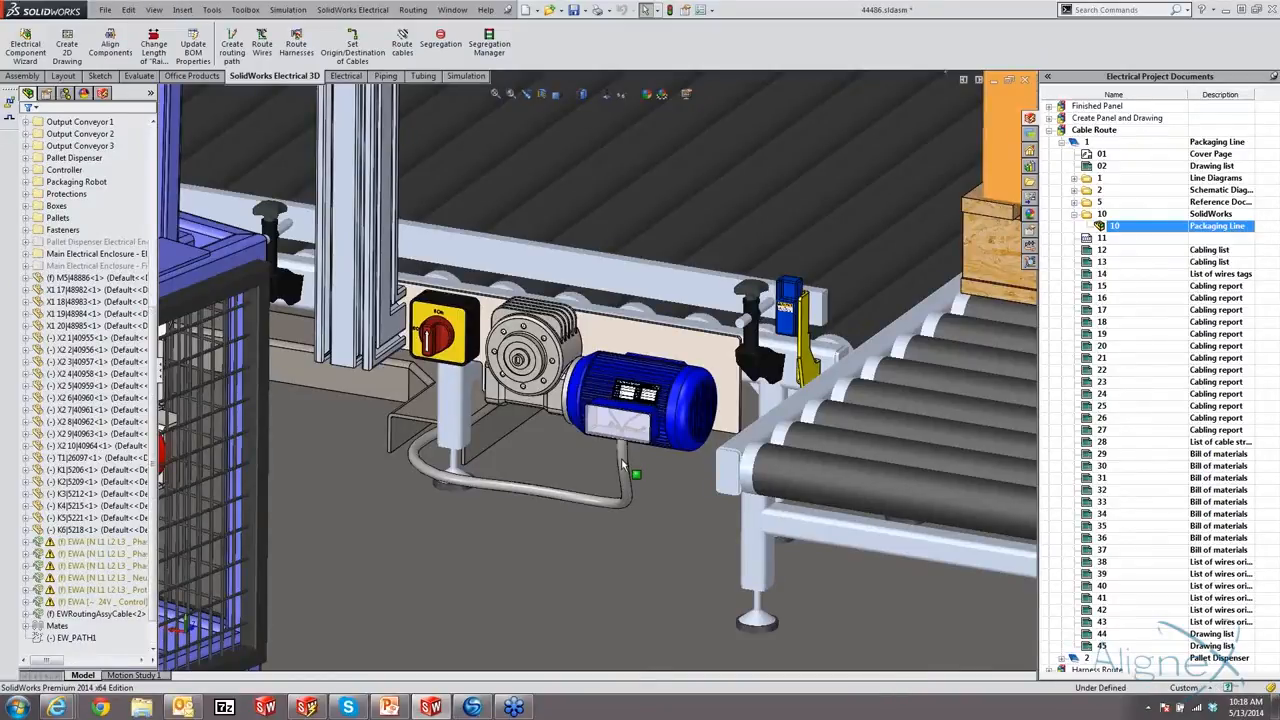
pyautogui.scroll(-2, 622, 463)
pyautogui.click(624, 468)
pyautogui.scroll(-6, 623, 460)
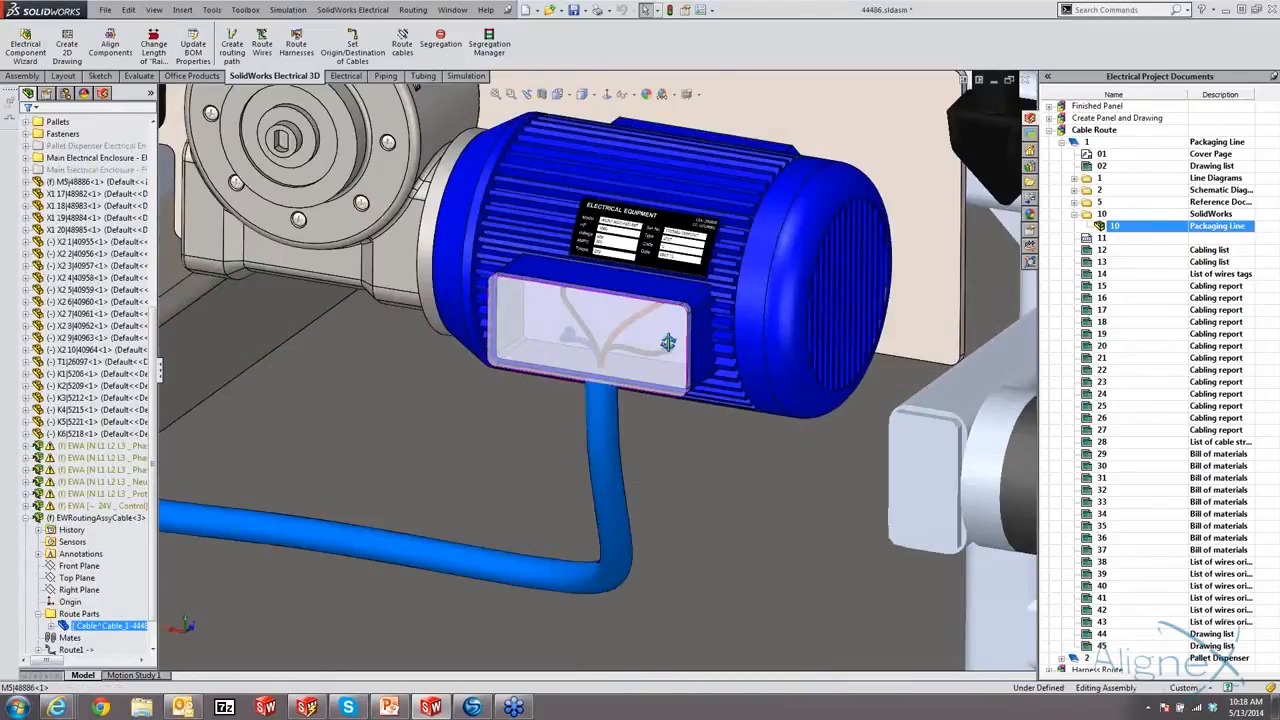
pyautogui.moveTo(667, 343)
pyautogui.mouseDown(button='middle')
pyautogui.moveTo(675, 316)
pyautogui.moveTo(657, 320)
pyautogui.mouseUp(button='middle')
pyautogui.scroll(4, 655, 322)
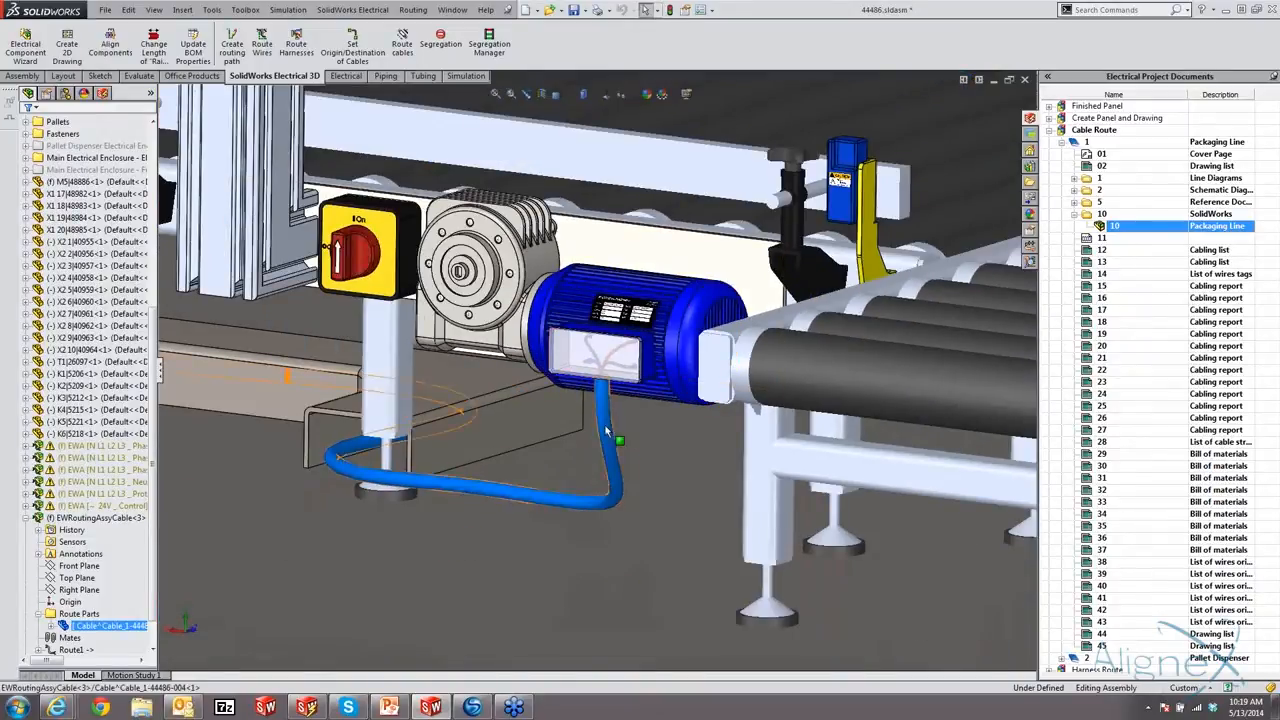
# - Trace the selected cable from motor M5 across the packaging line to the X1 terminals in the main enclosure
pyautogui.click(559, 96)
pyautogui.click(575, 129)
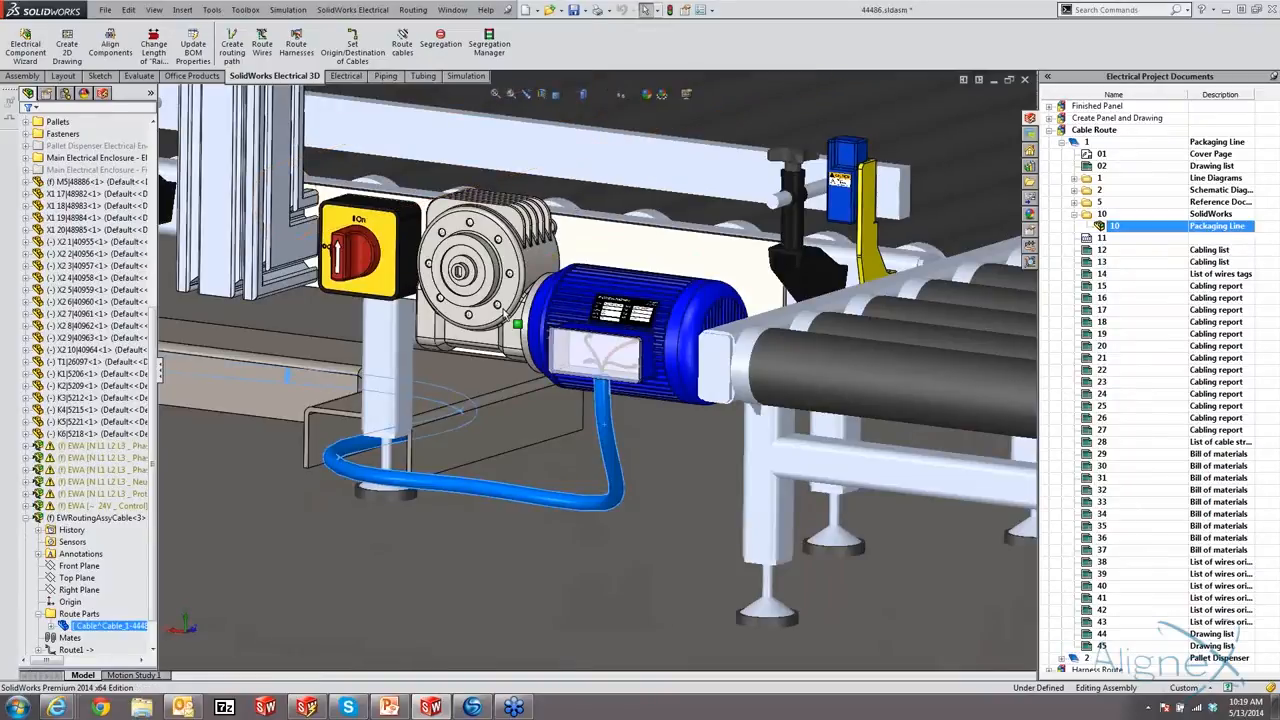
pyautogui.hotkey('ctrl', '5')
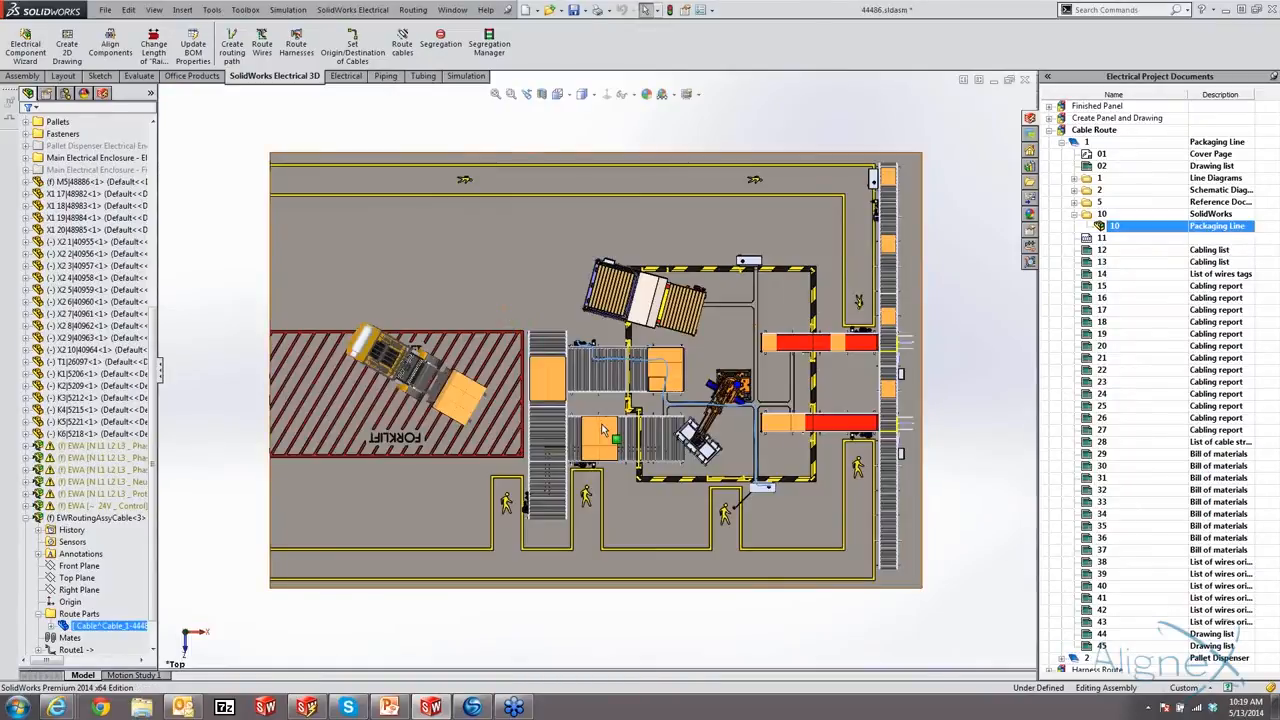
pyautogui.scroll(-4, 538, 338)
pyautogui.scroll(-3, 538, 338)
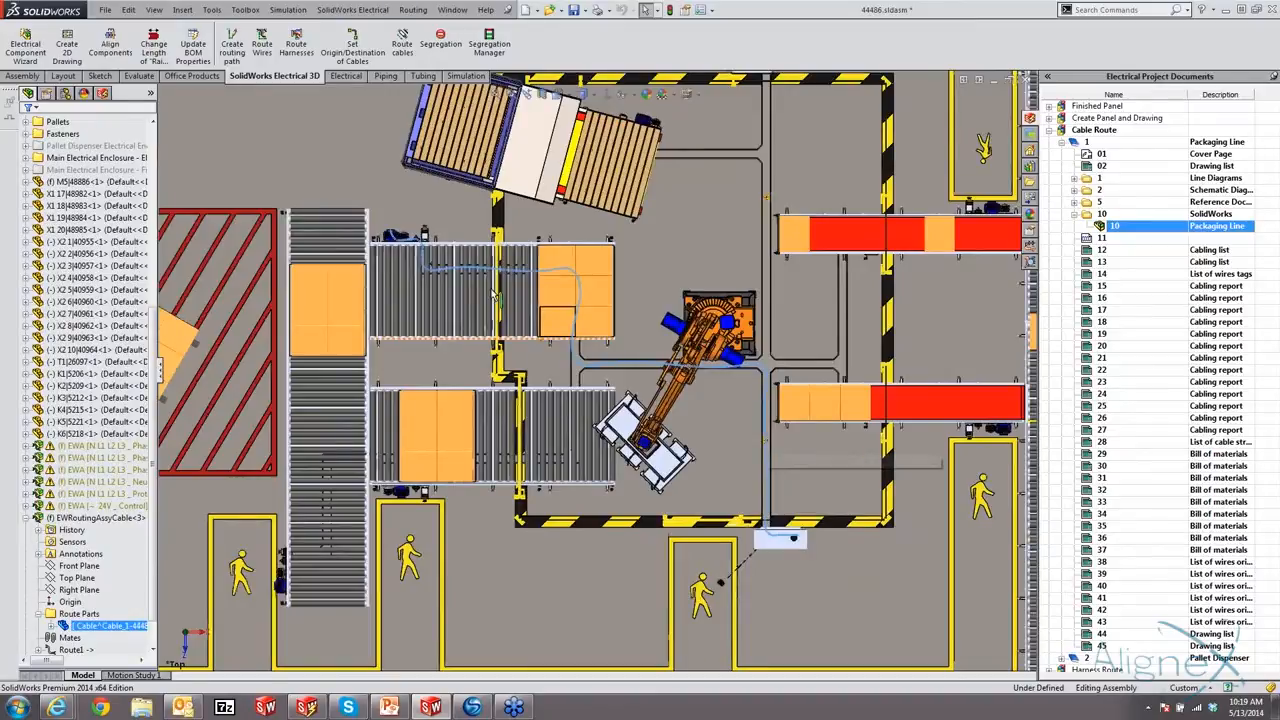
pyautogui.scroll(-2, 530, 336)
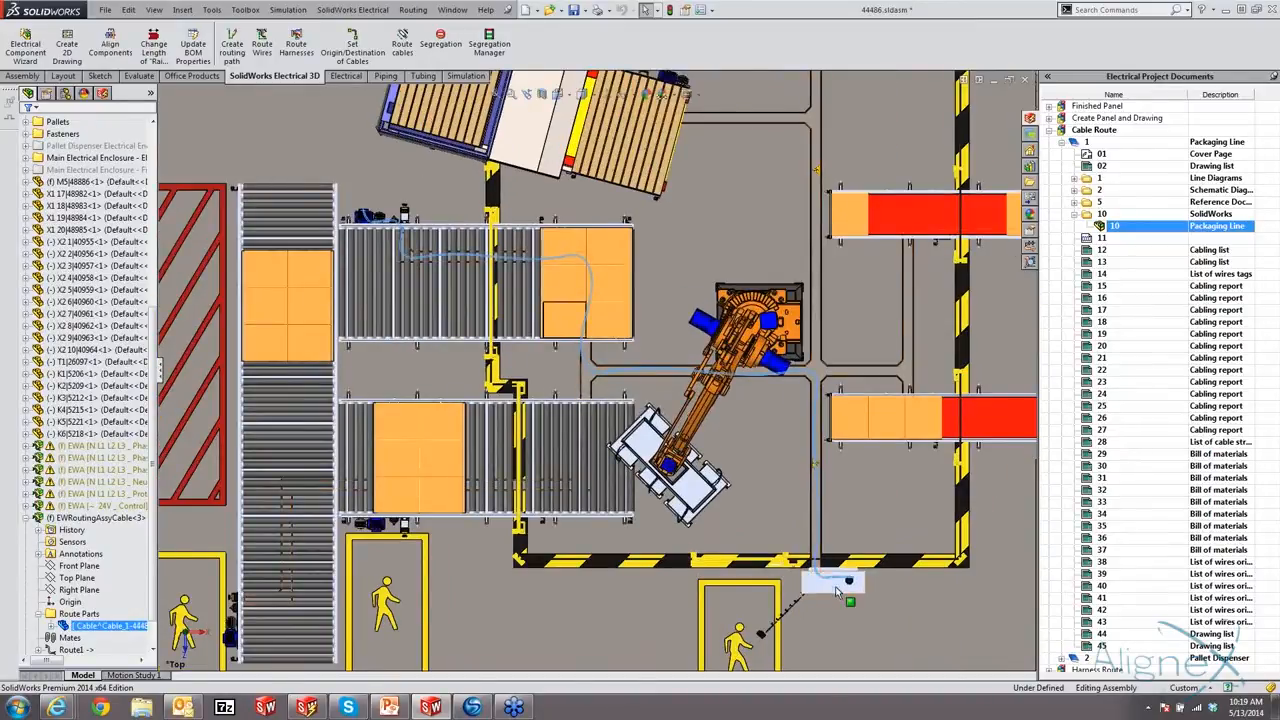
pyautogui.click(557, 93)
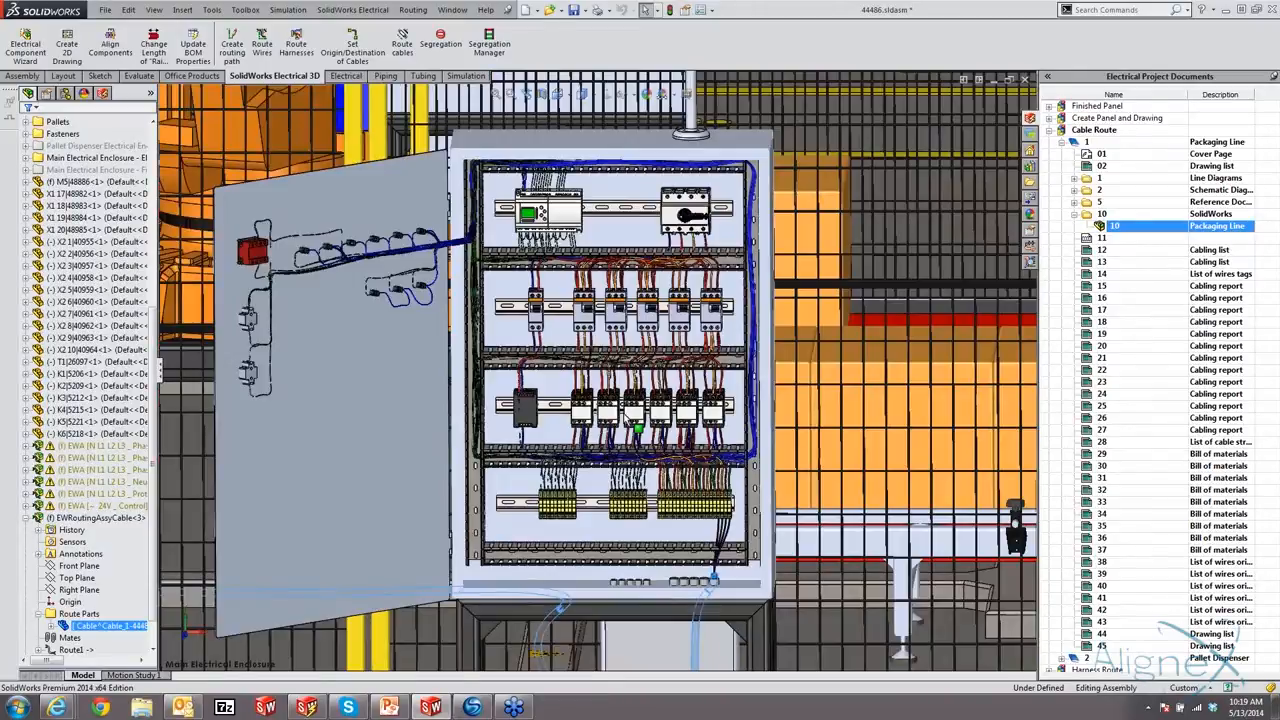
pyautogui.scroll(-6, 714, 585)
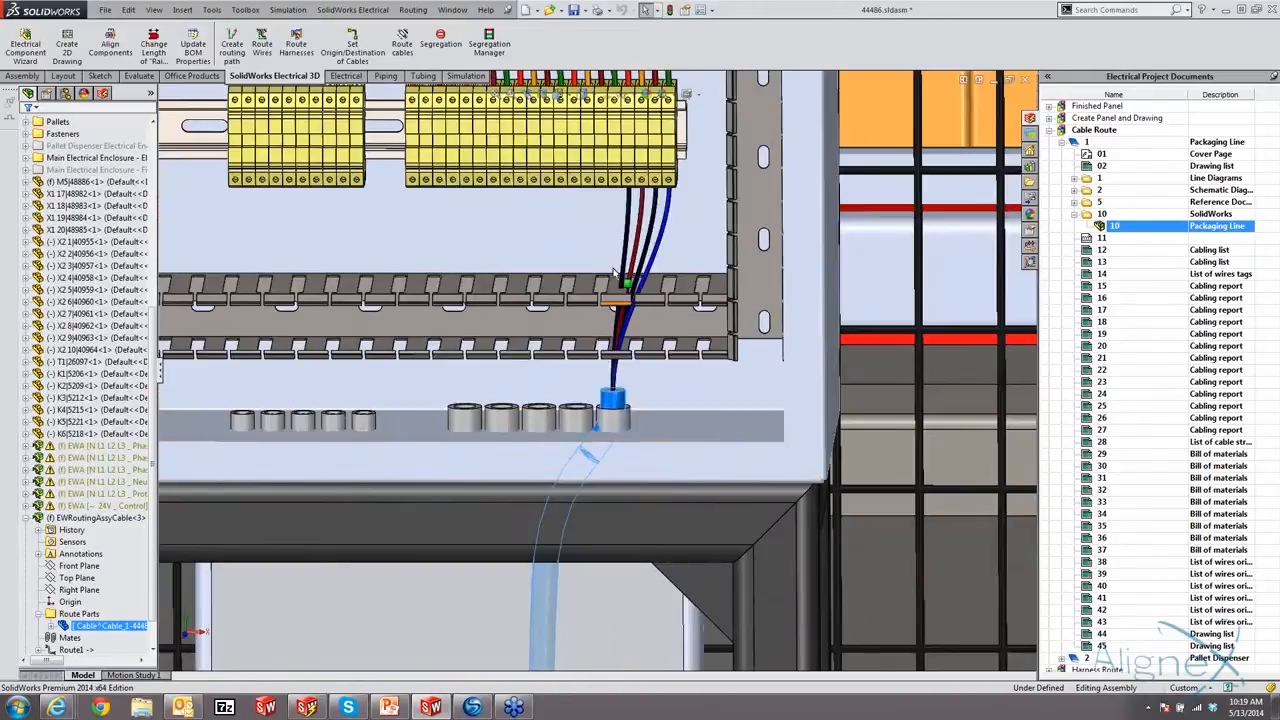
pyautogui.scroll(1, 633, 352)
pyautogui.scroll(1, 633, 352)
# - Open the routed cable part on its own without feature recognition and examine its full course and separated cores
pyautogui.click(630, 362)
pyautogui.click(645, 320)
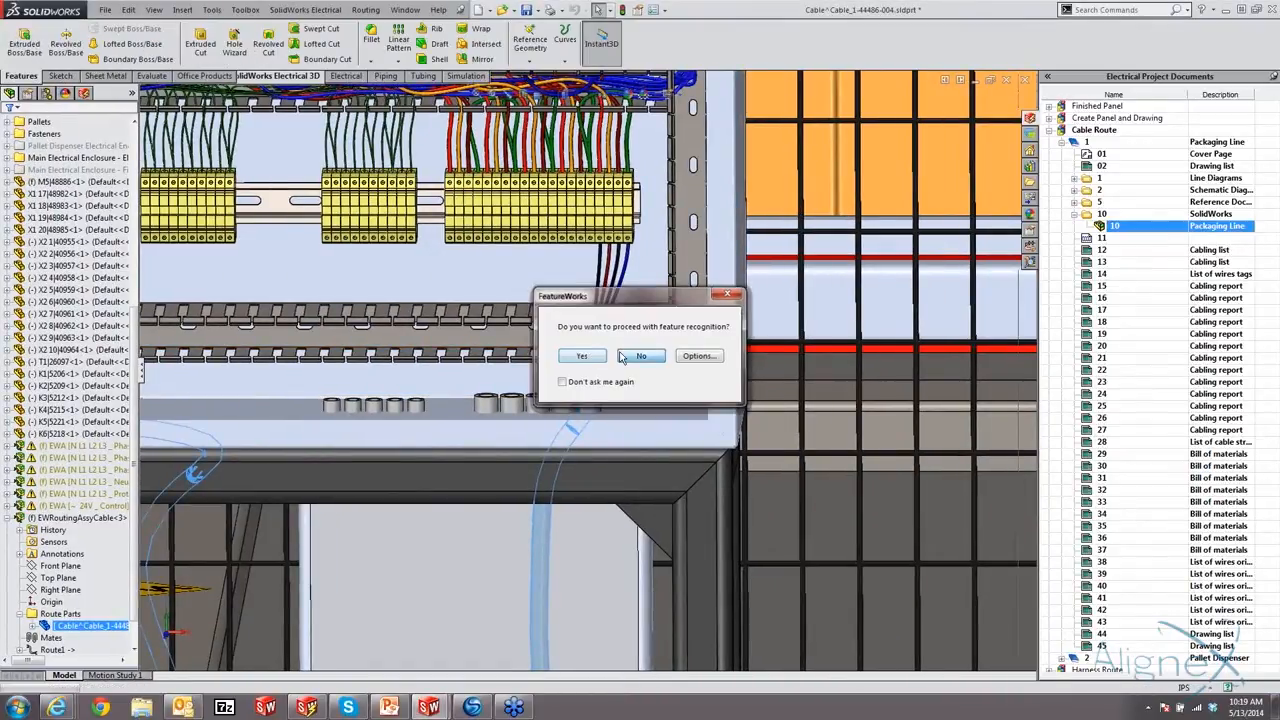
pyautogui.click(642, 357)
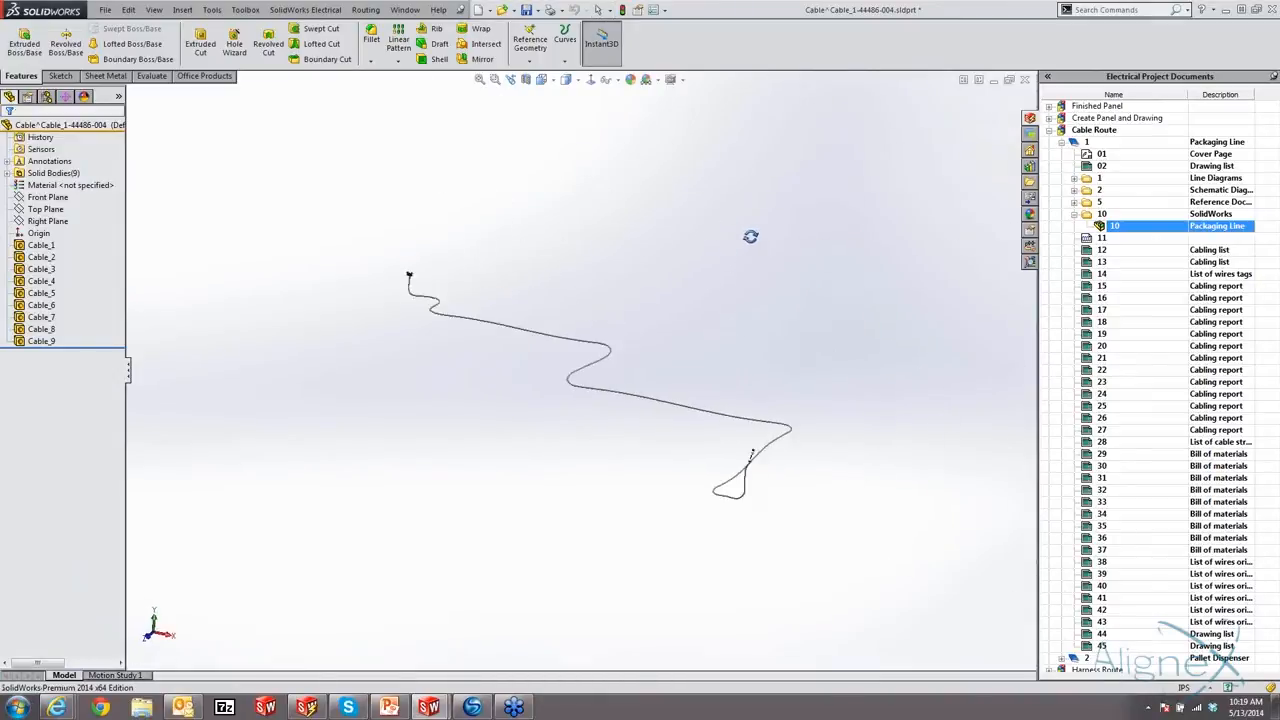
pyautogui.scroll(-8, 770, 420)
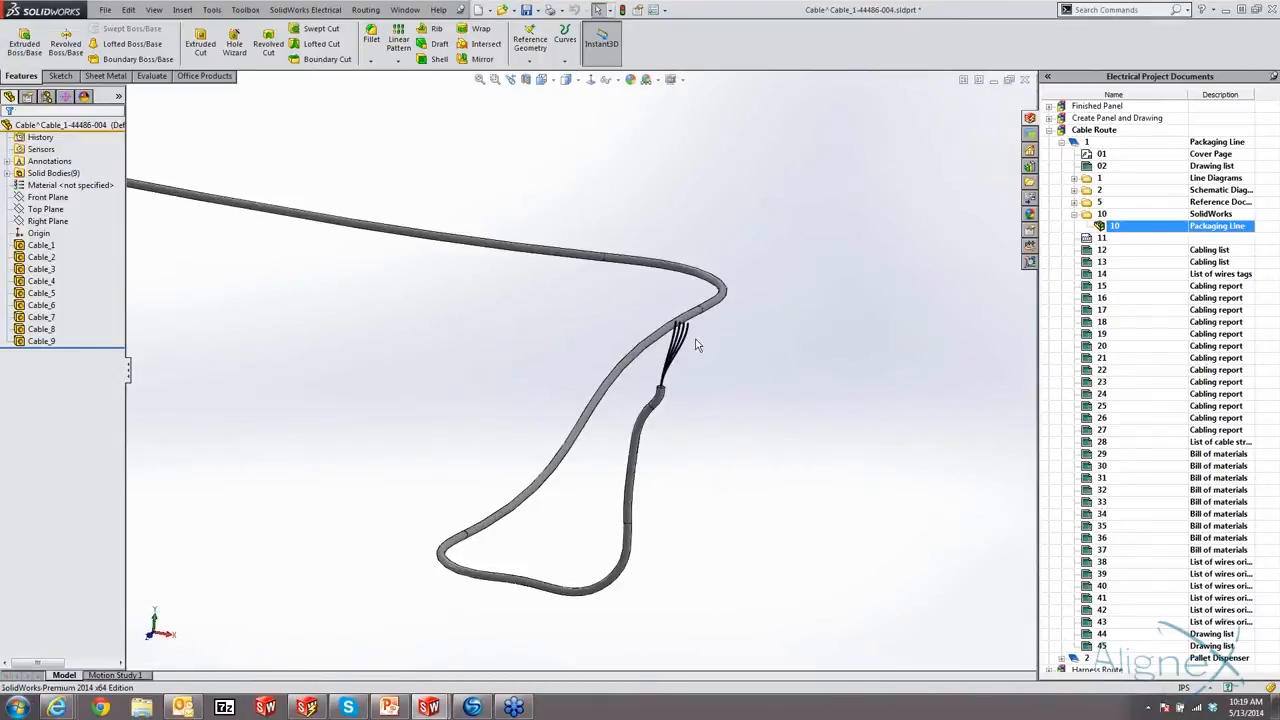
pyautogui.scroll(10, 189, 220)
pyautogui.scroll(-3, 189, 220)
pyautogui.scroll(-12, 170, 200)
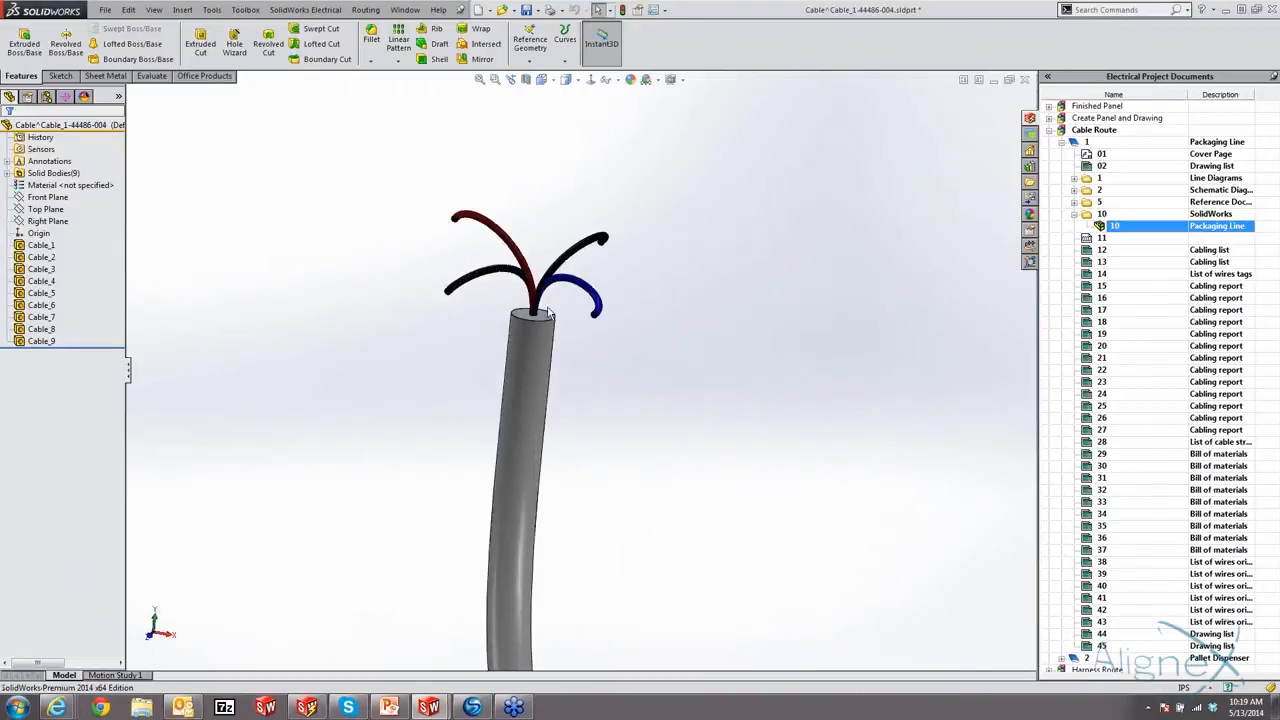
pyautogui.press('f')
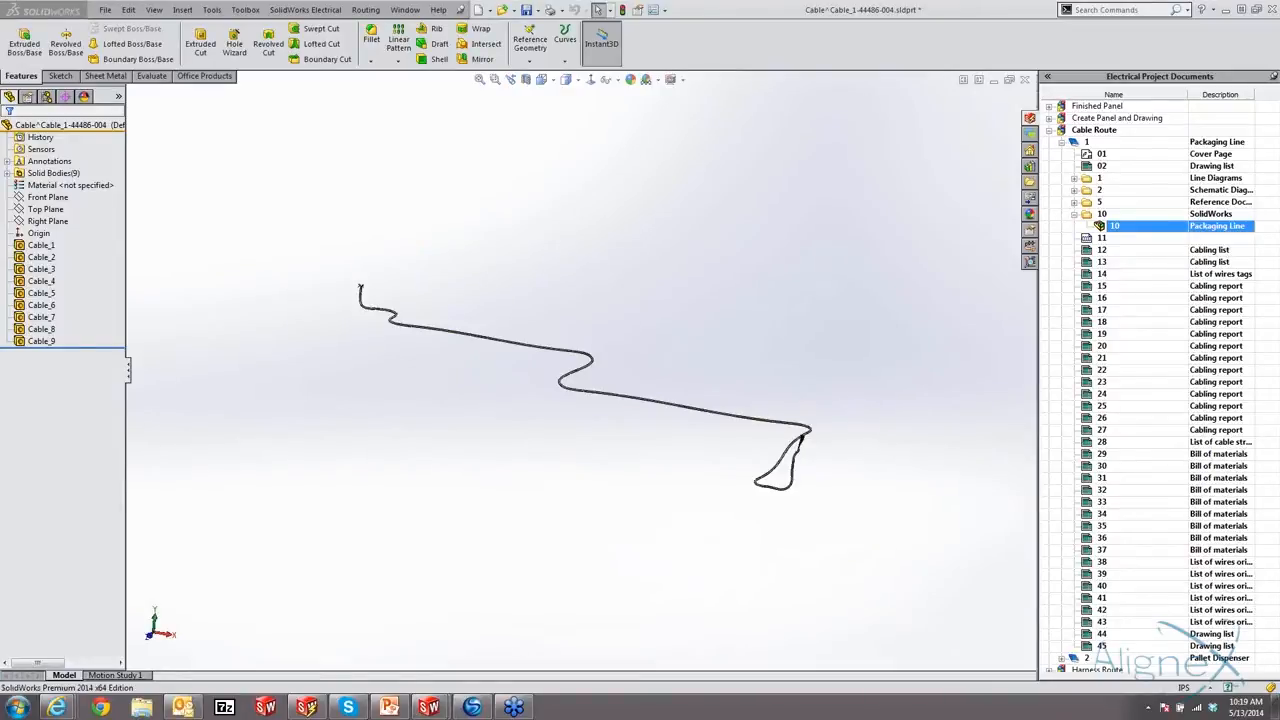
# - Close the cable part without saving its changes and return to the packaging line assembly
pyautogui.click(1027, 82)
pyautogui.click(688, 358)
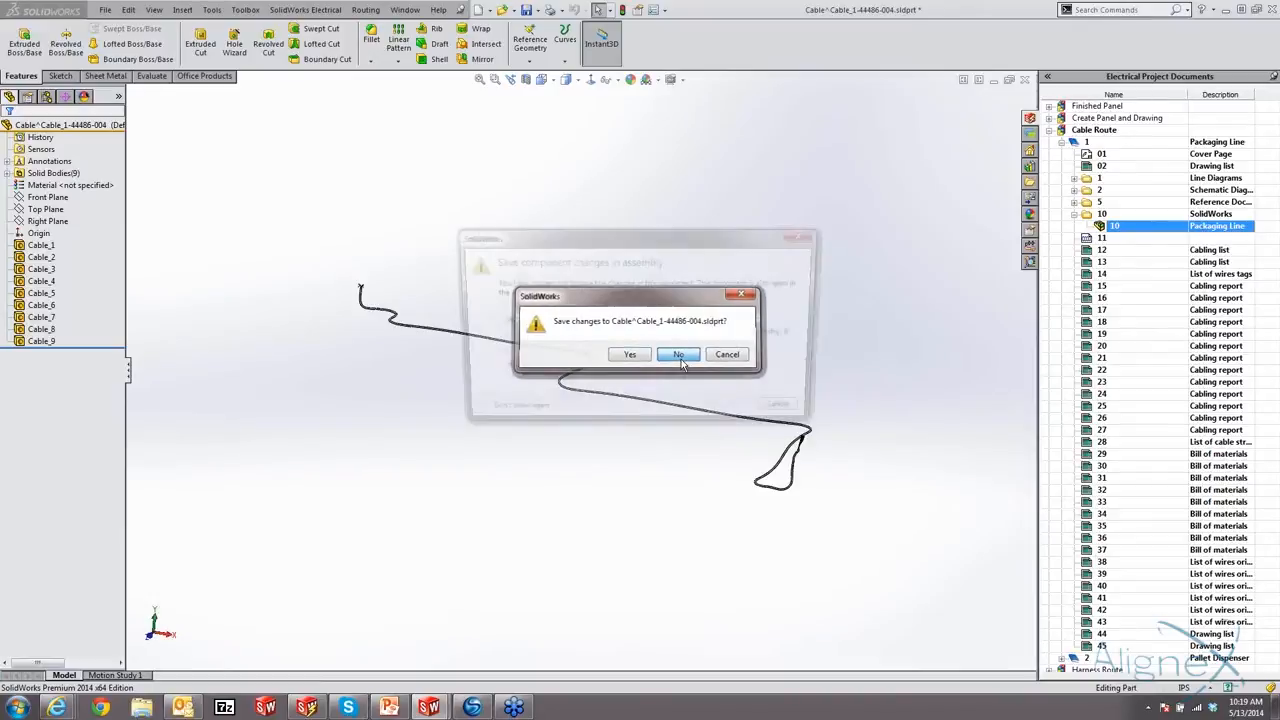
pyautogui.click(598, 384)
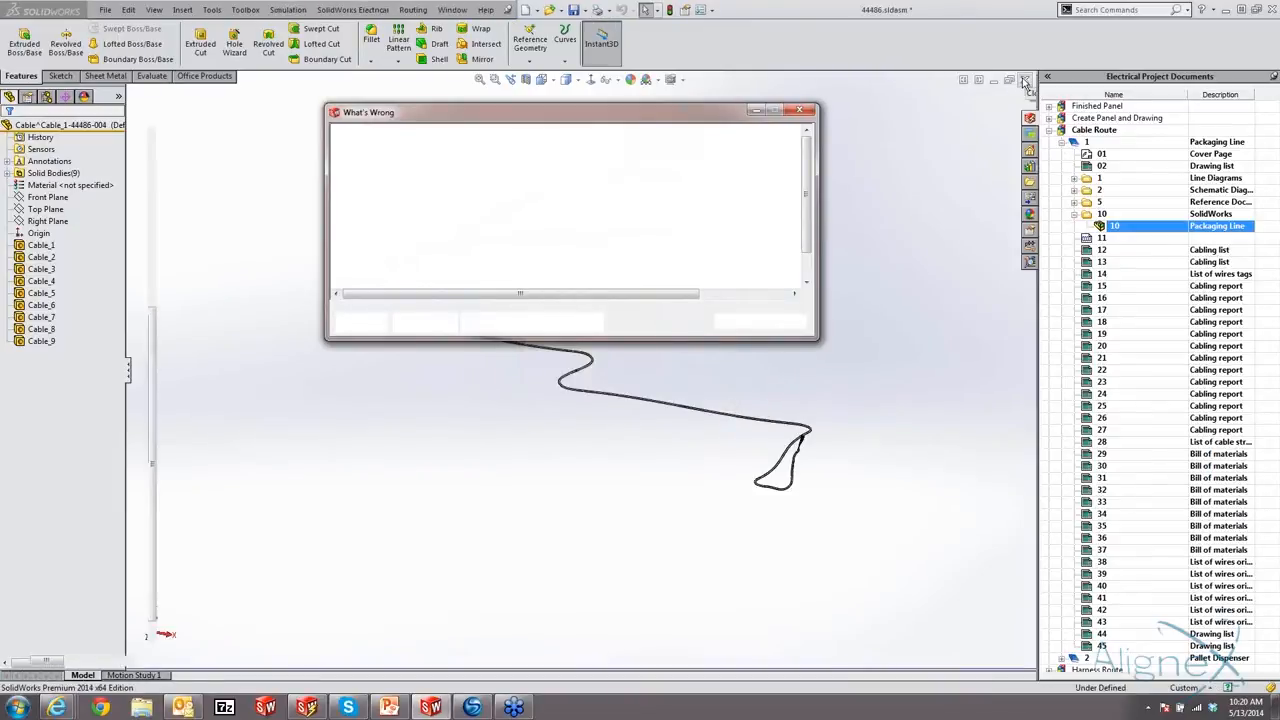
# - Close the packaging line assembly, dismissing the rebuild warnings and choosing to rebuild and save the document
pyautogui.click(1025, 83)
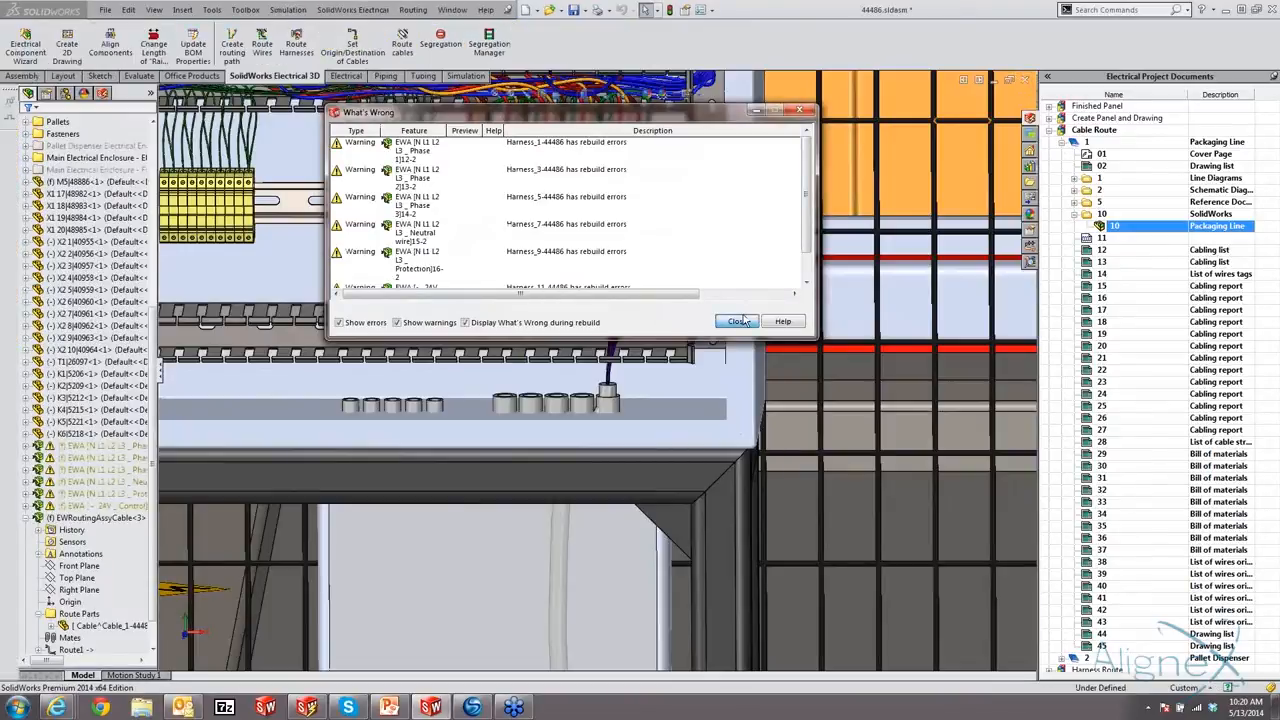
pyautogui.click(737, 320)
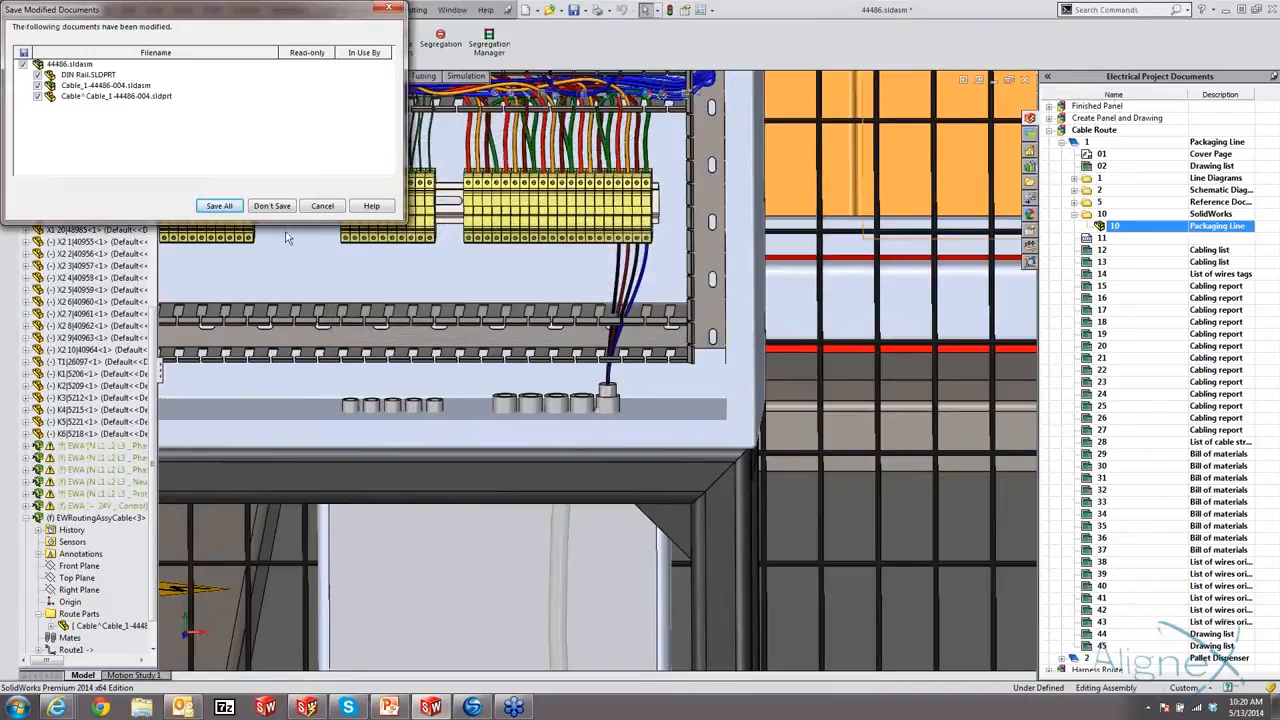
pyautogui.click(281, 208)
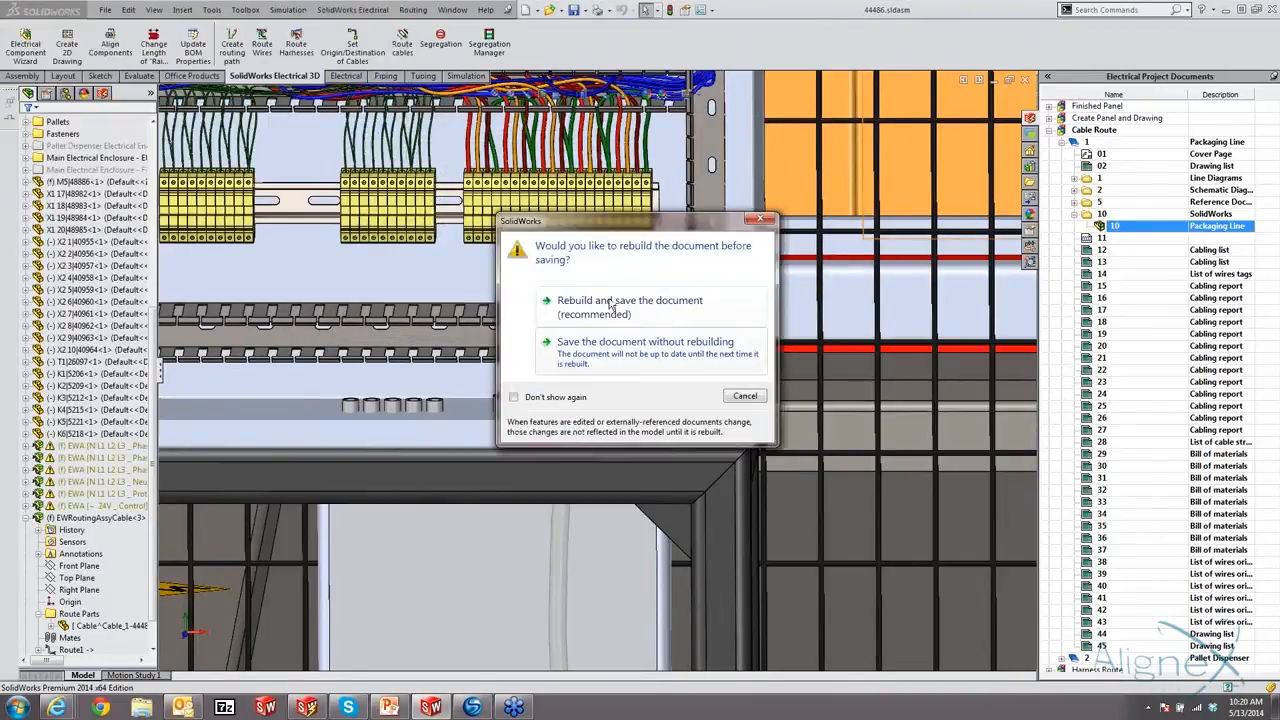
pyautogui.click(610, 303)
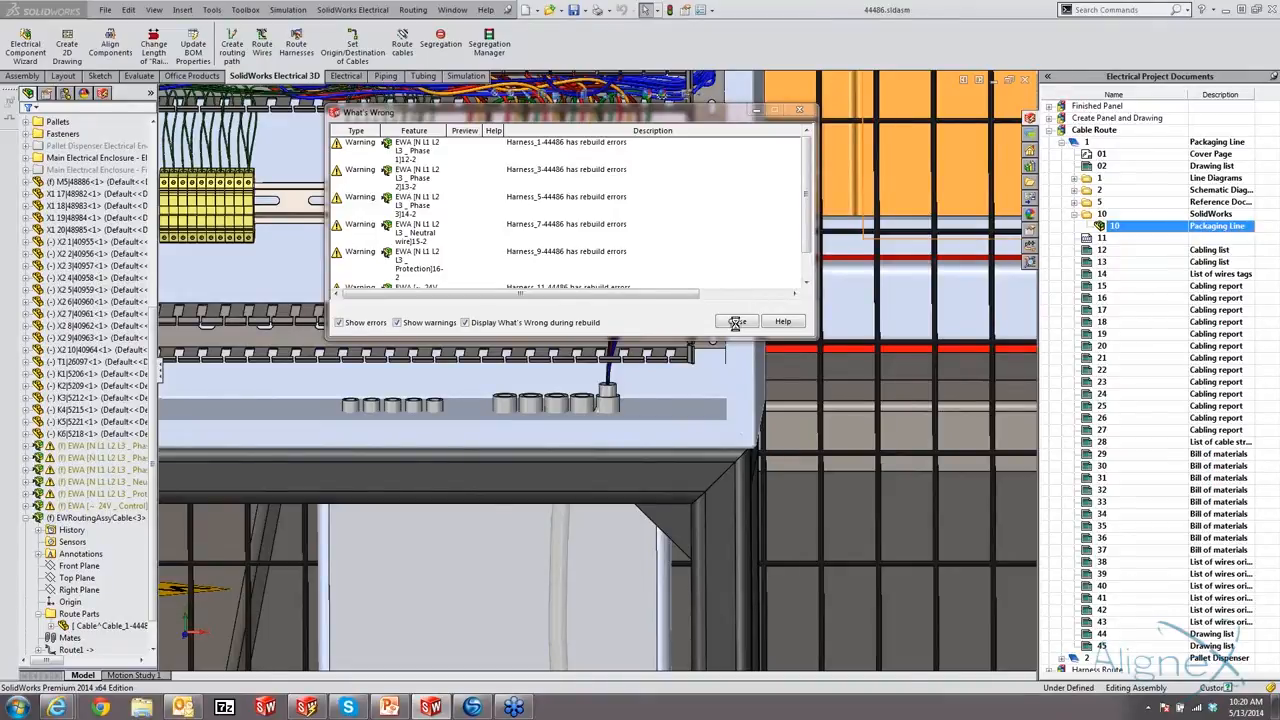
pyautogui.click(736, 323)
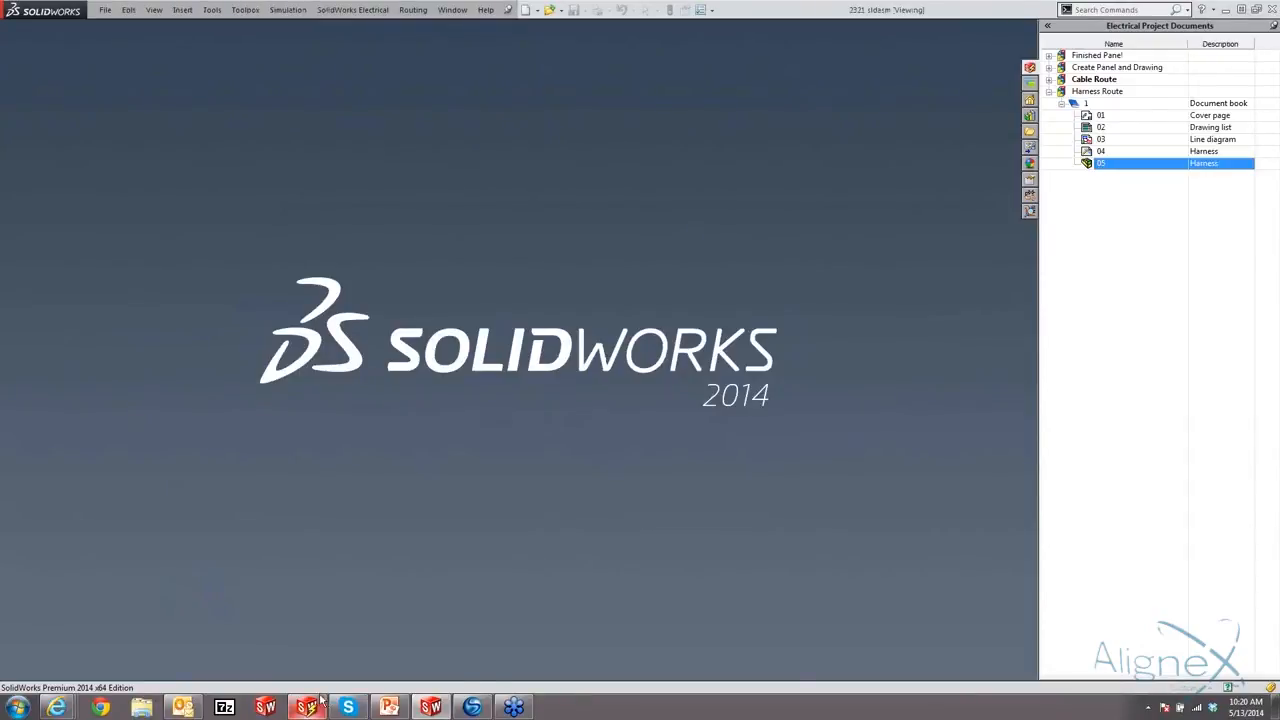
# - Switch to SolidWorks Electrical and open the Harness Route project, accepting that it is already in use
pyautogui.moveTo(307, 708)
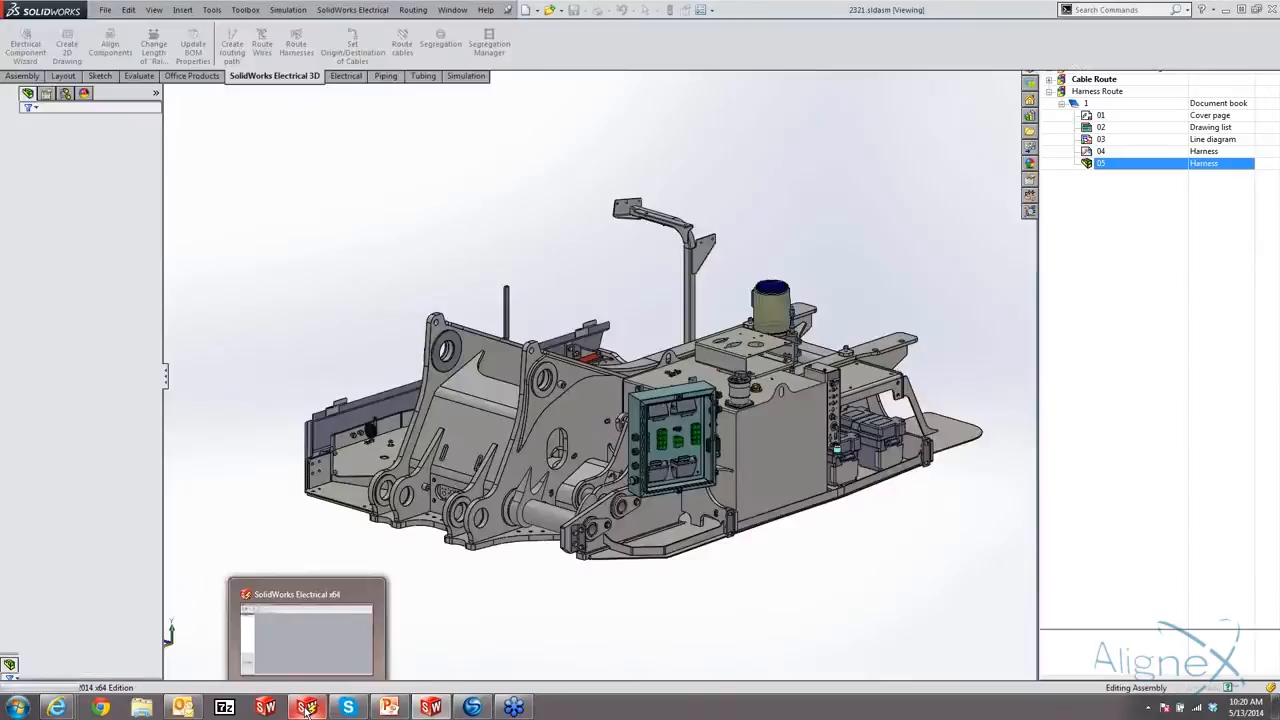
pyautogui.click(307, 708)
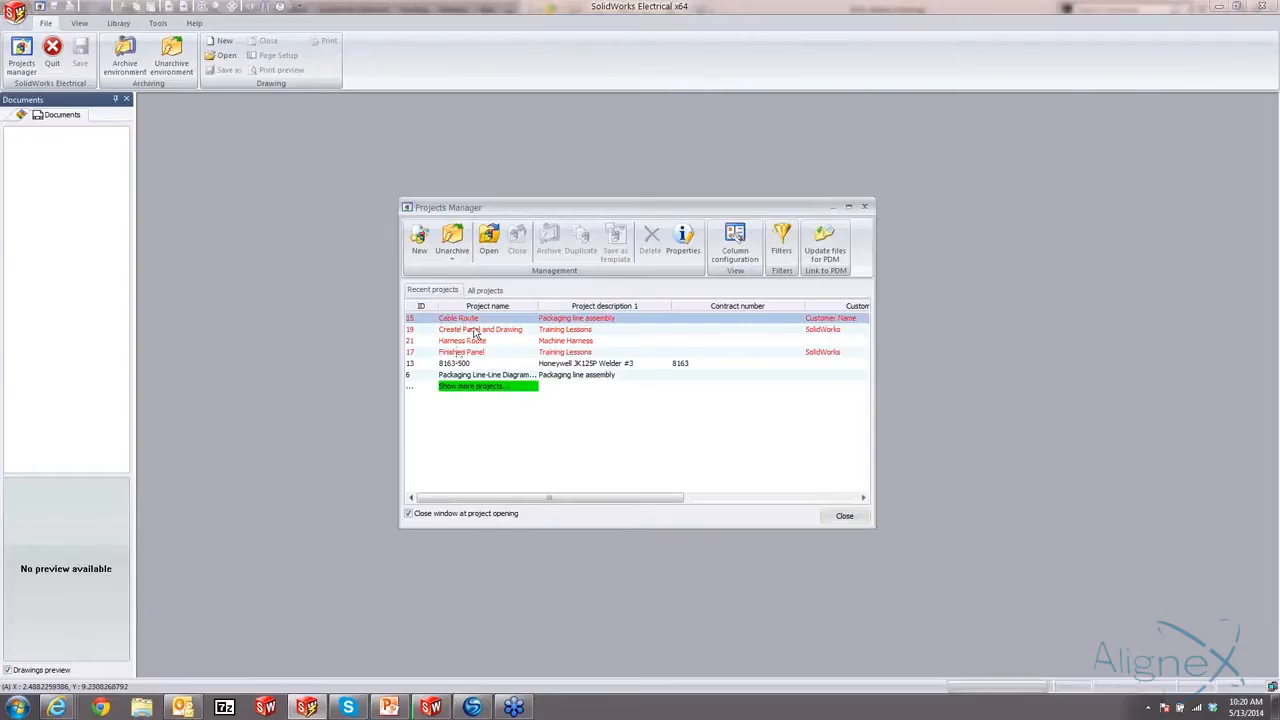
pyautogui.click(472, 341)
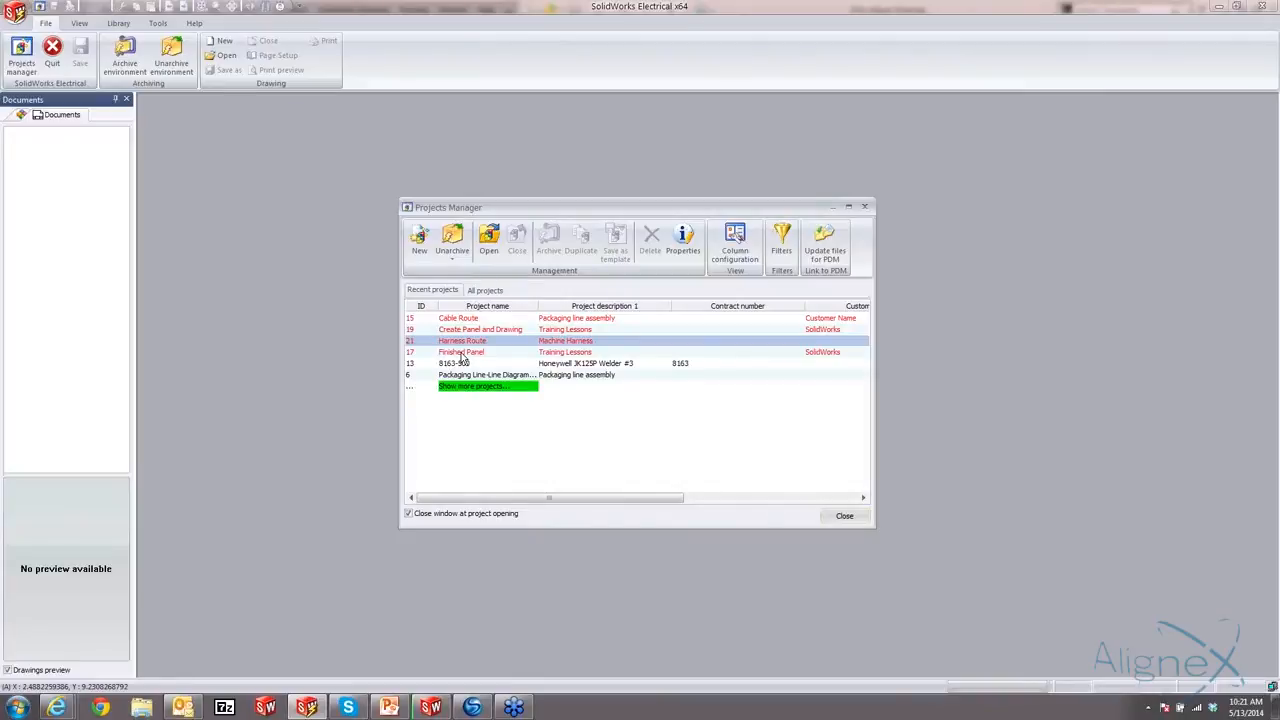
pyautogui.click(488, 240)
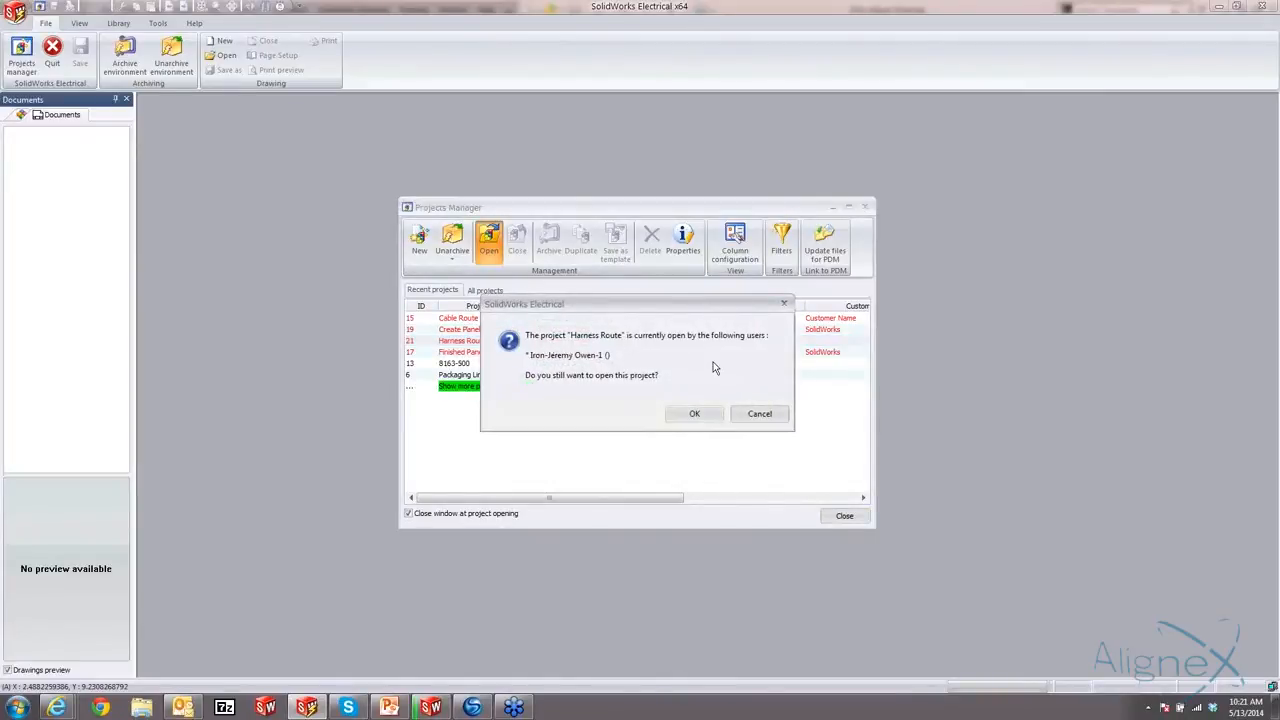
pyautogui.click(695, 415)
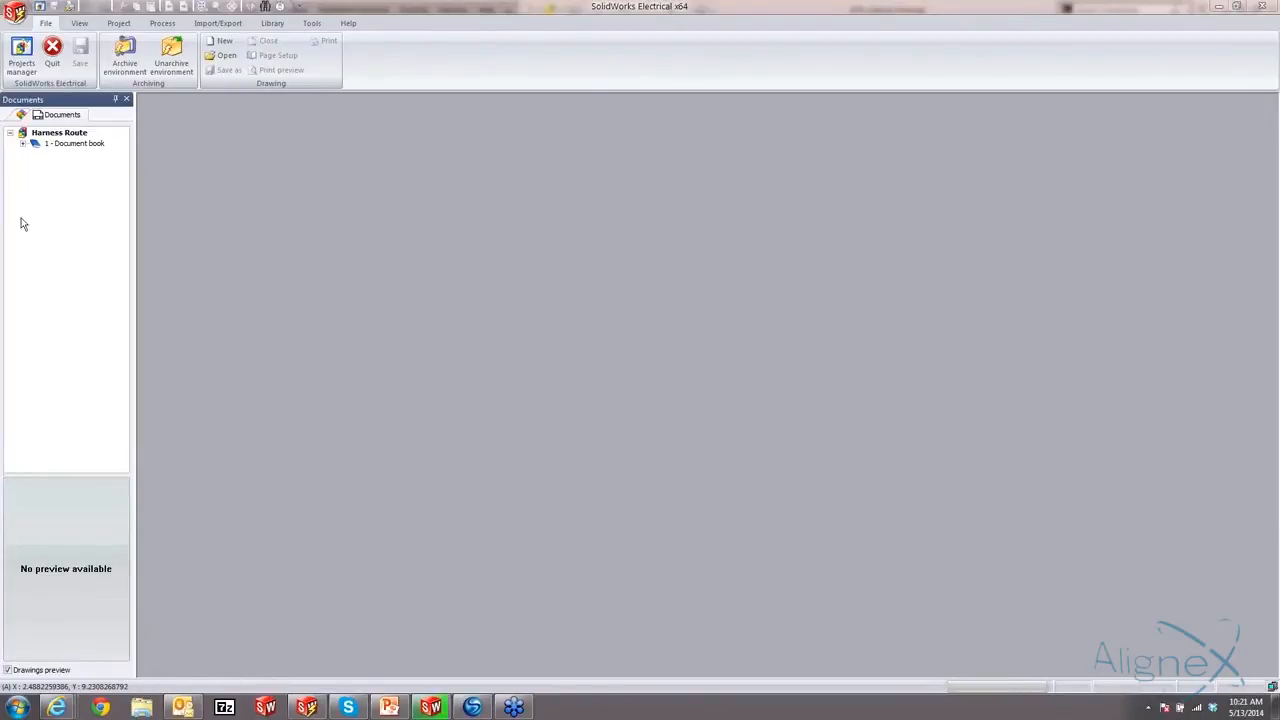
# - Open drawing 04 - Harness from the project's document book and bring up the schematic commands
pyautogui.click(22, 143)
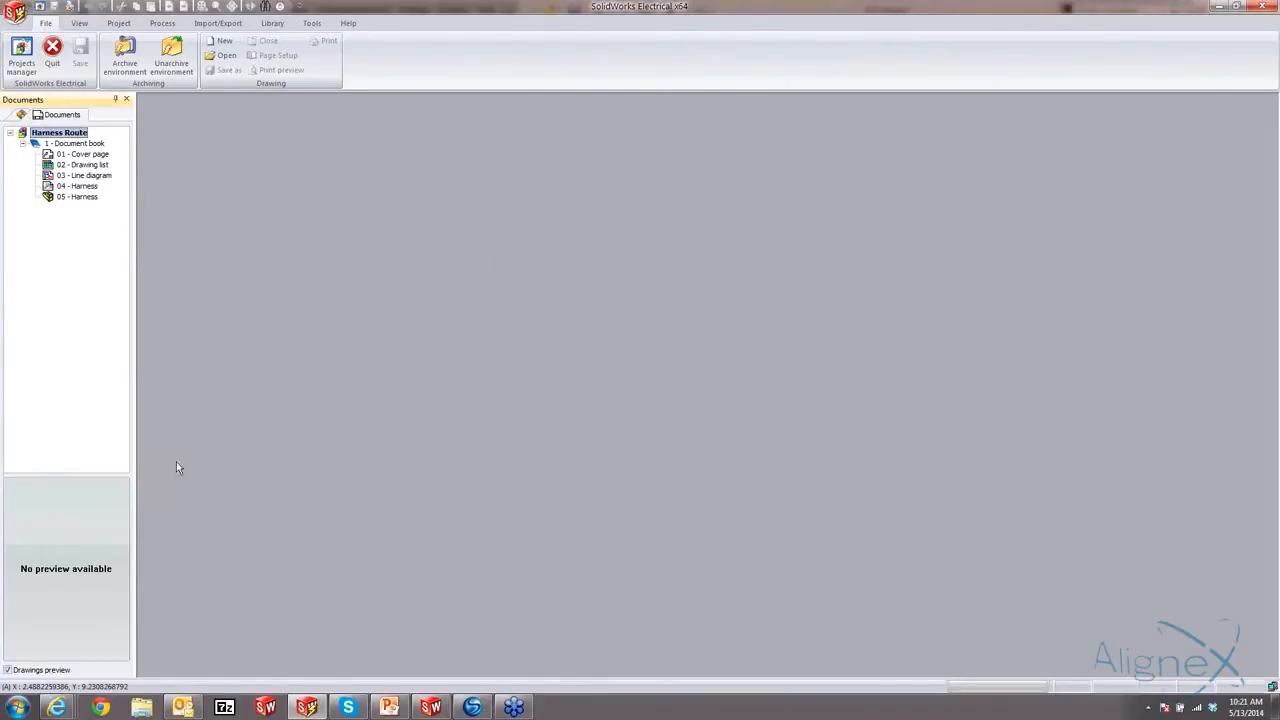
pyautogui.doubleClick(79, 187)
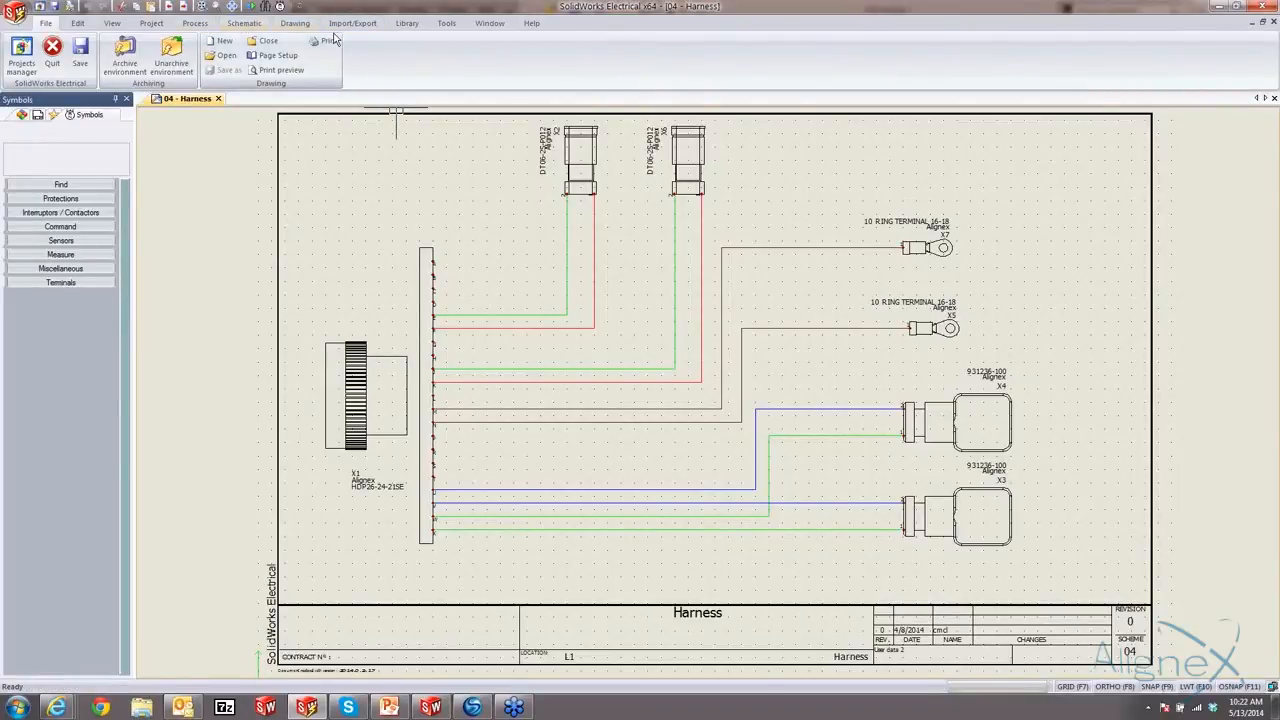
pyautogui.click(245, 23)
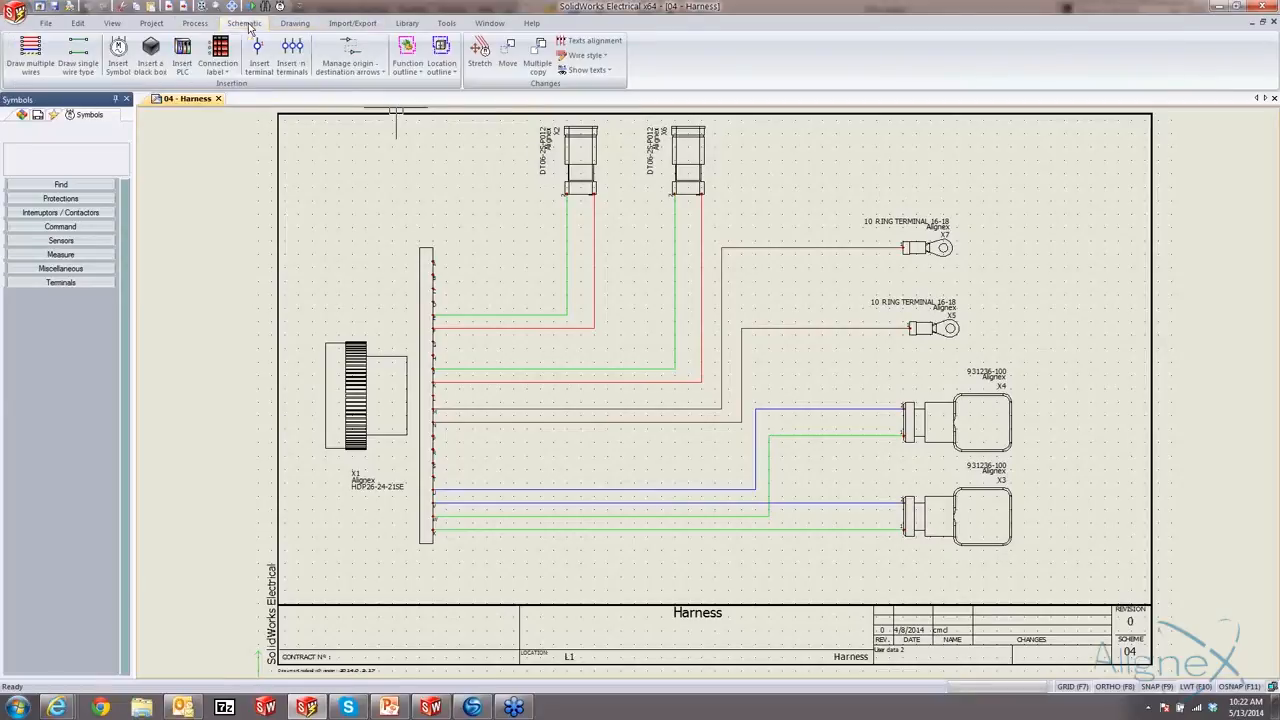
# - Create a new harness H1 with automatic mark mode in the Harness Route project and list its categories
pyautogui.click(151, 23)
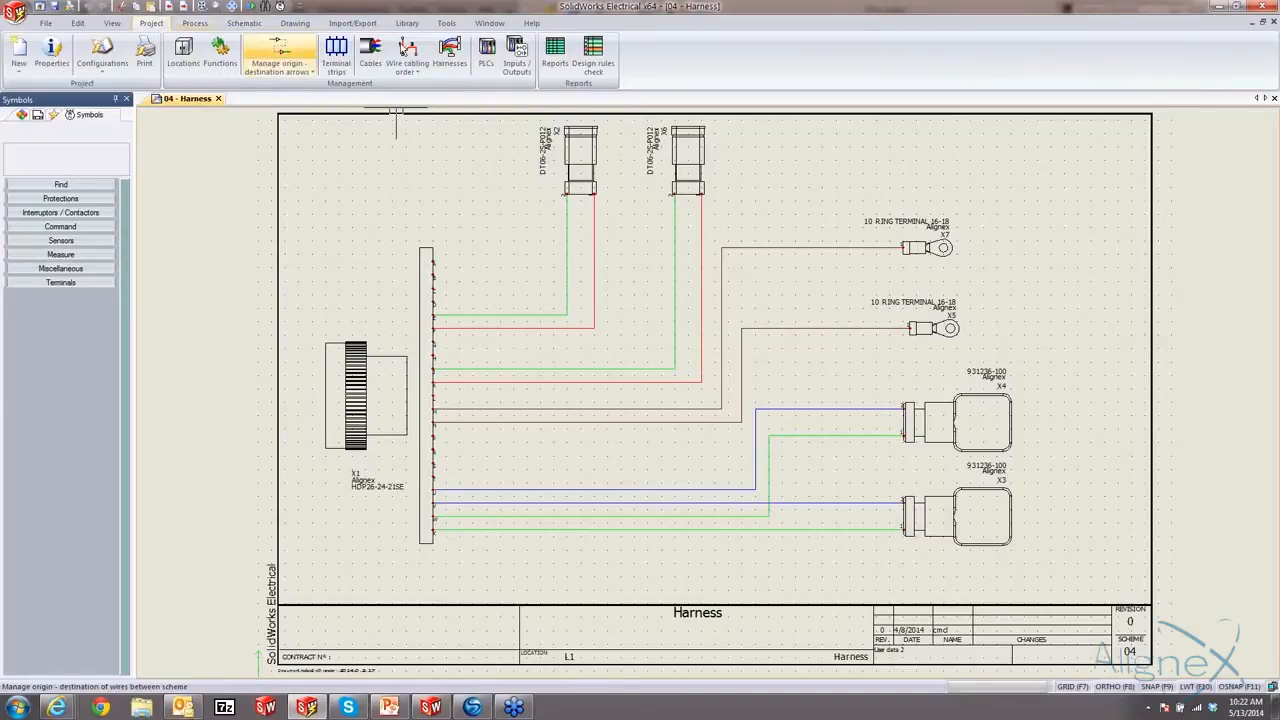
pyautogui.click(402, 256)
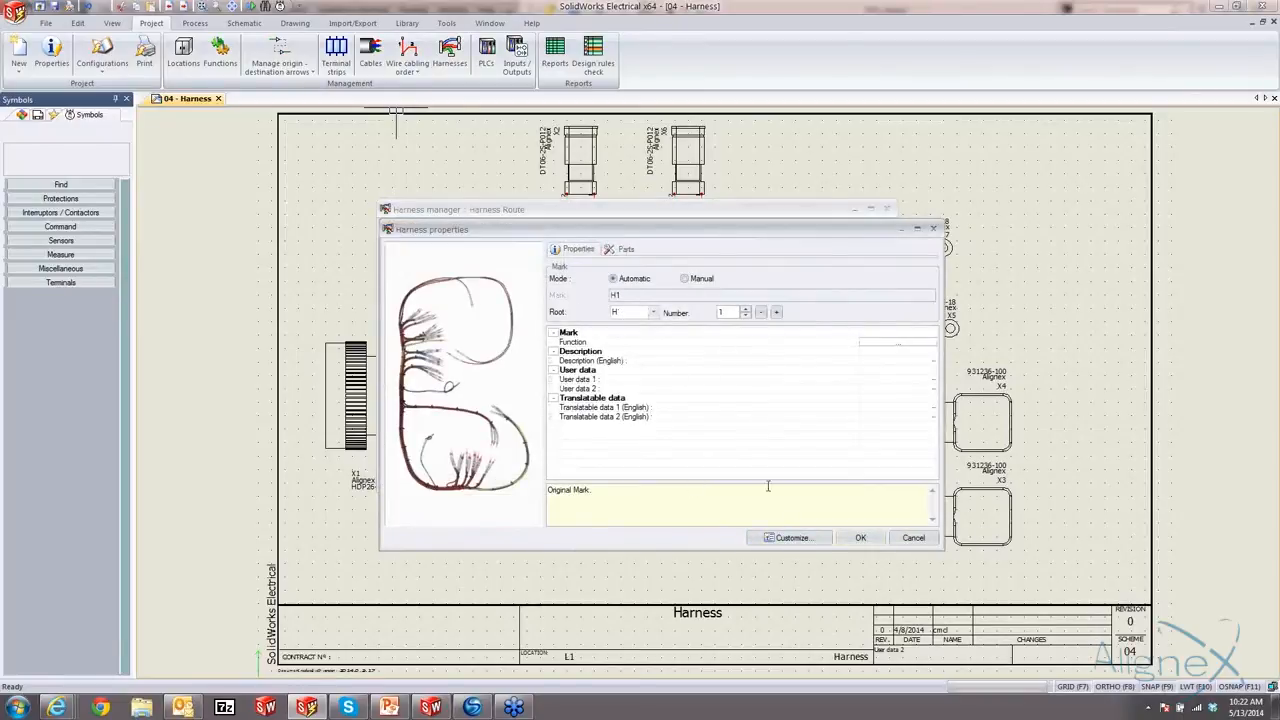
pyautogui.click(867, 538)
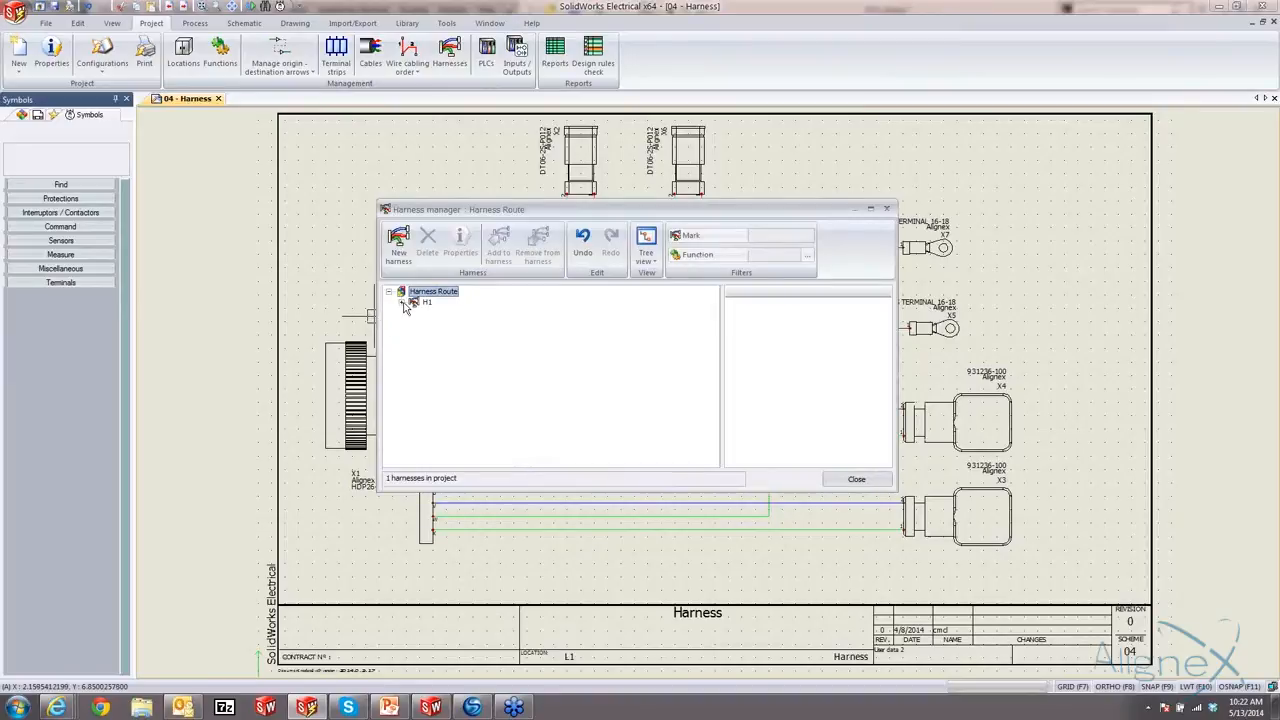
pyautogui.click(402, 302)
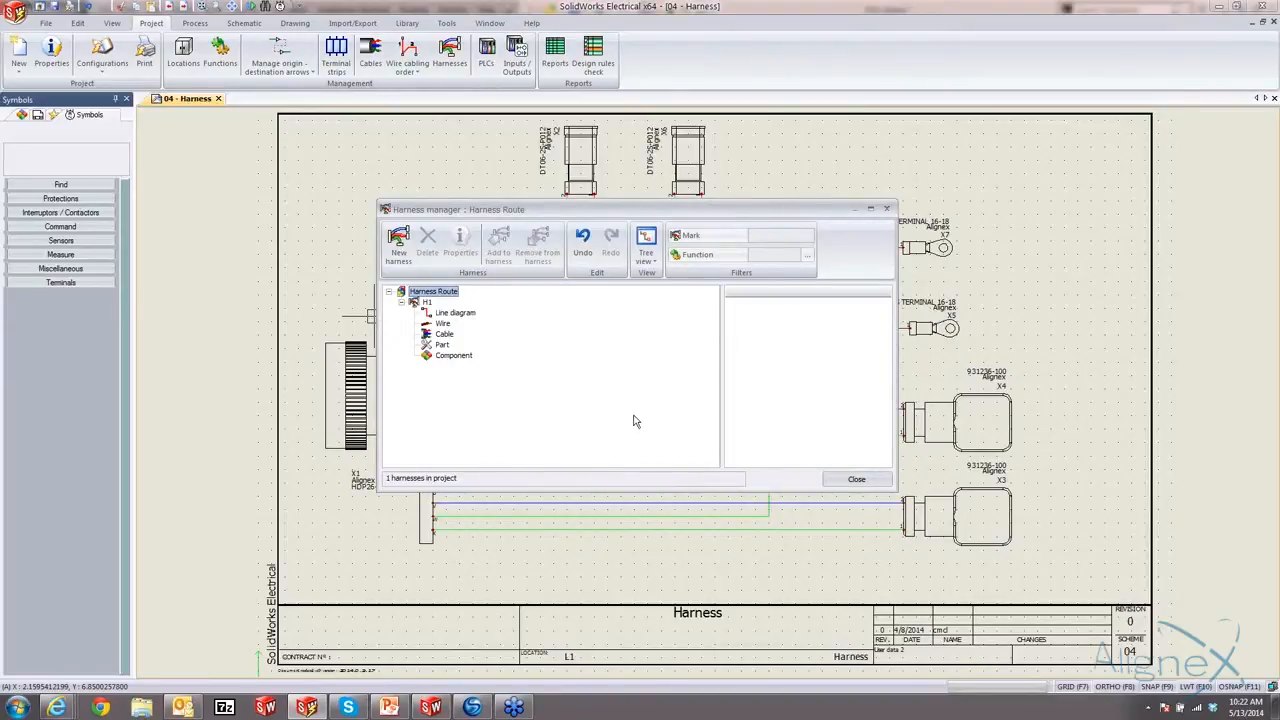
pyautogui.click(846, 480)
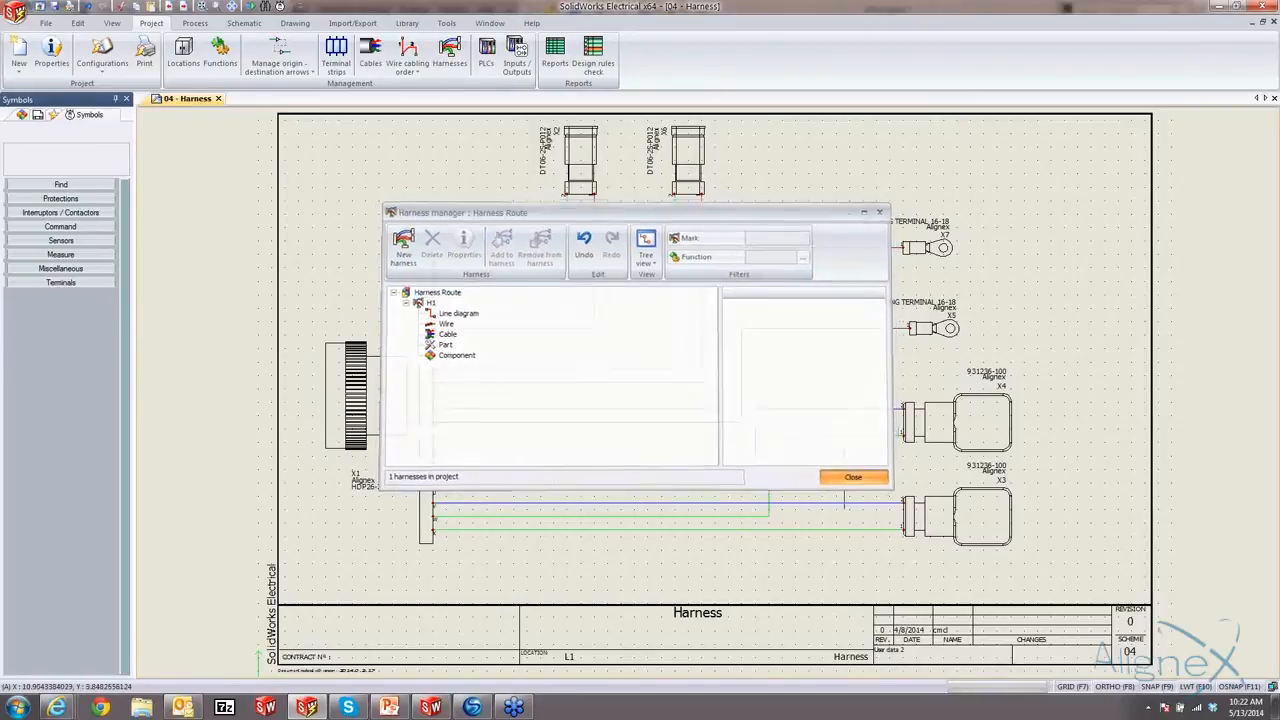
# - Add all connectors, ring terminals and wires on the Harness drawing to harness H1
pyautogui.click(286, 121)
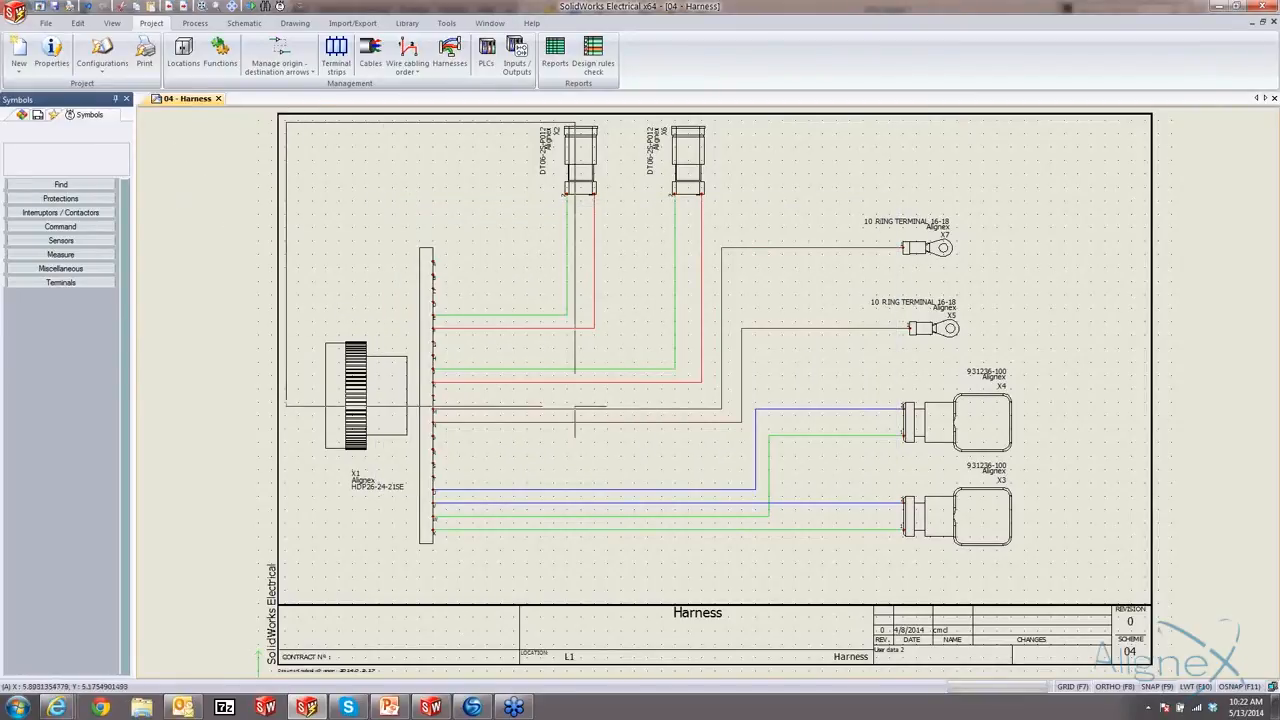
pyautogui.click(1088, 596)
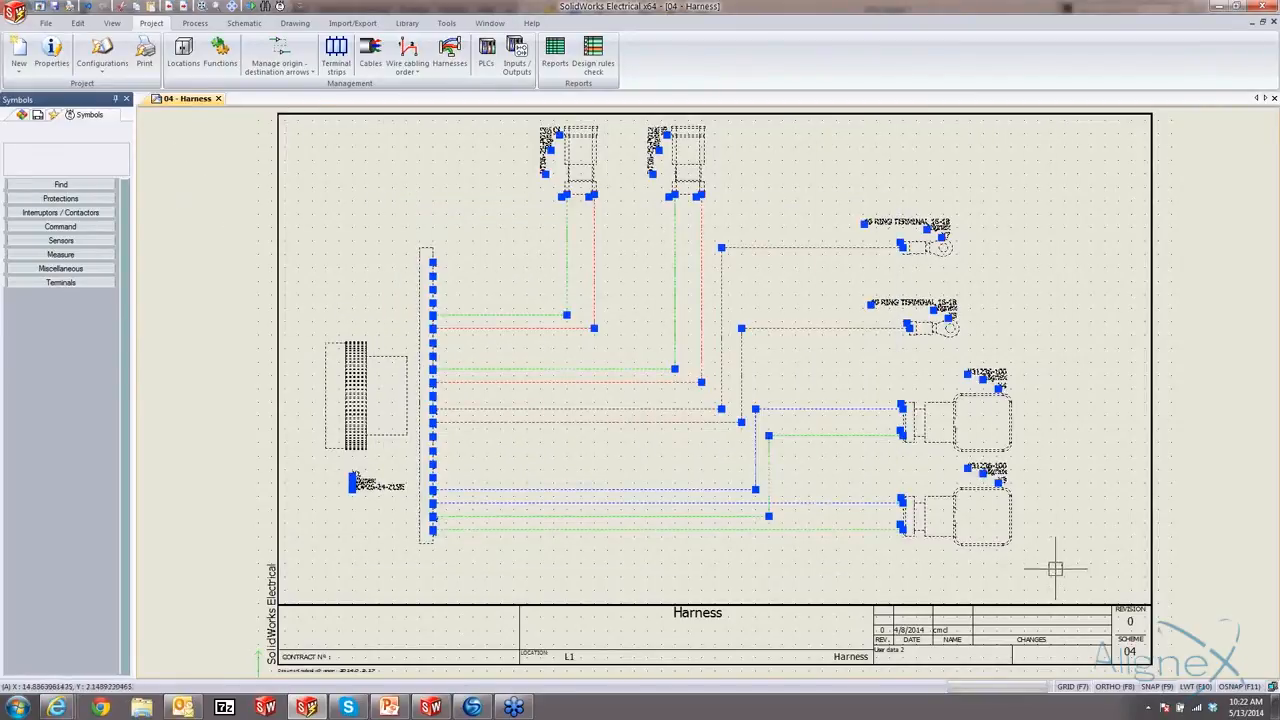
pyautogui.rightClick(990, 488)
pyautogui.click(1046, 496)
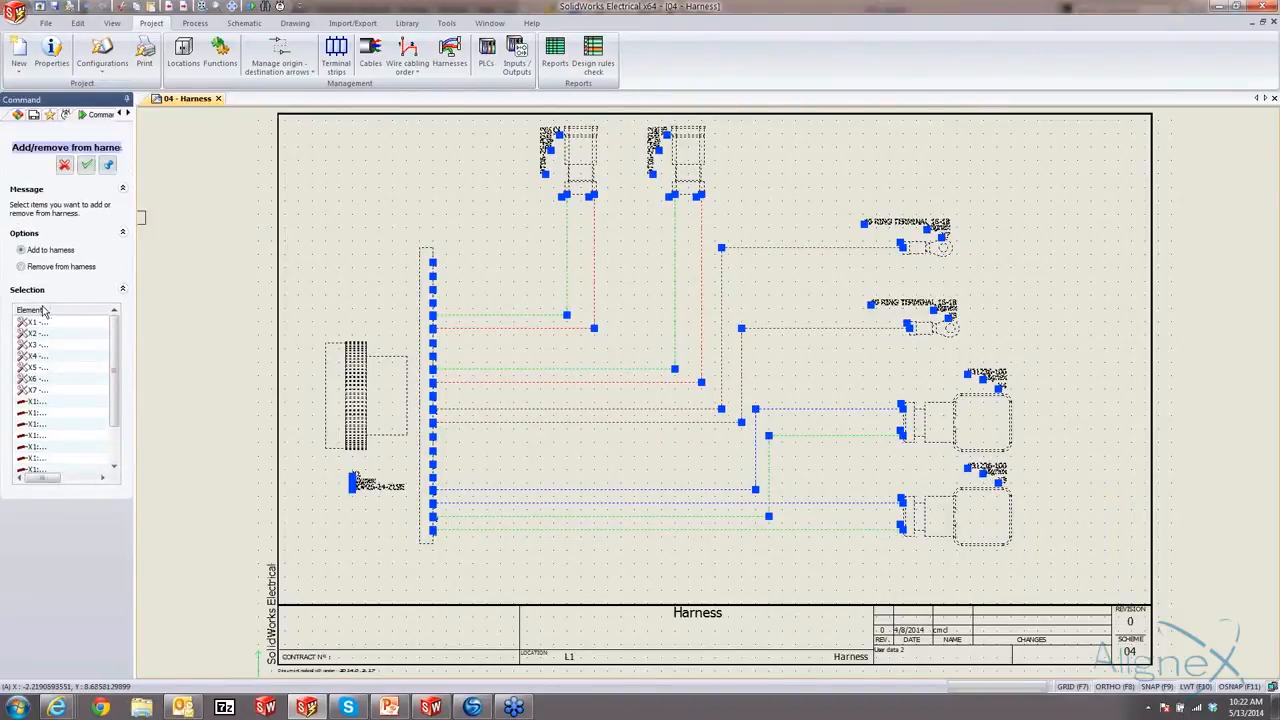
pyautogui.click(86, 164)
pyautogui.click(425, 302)
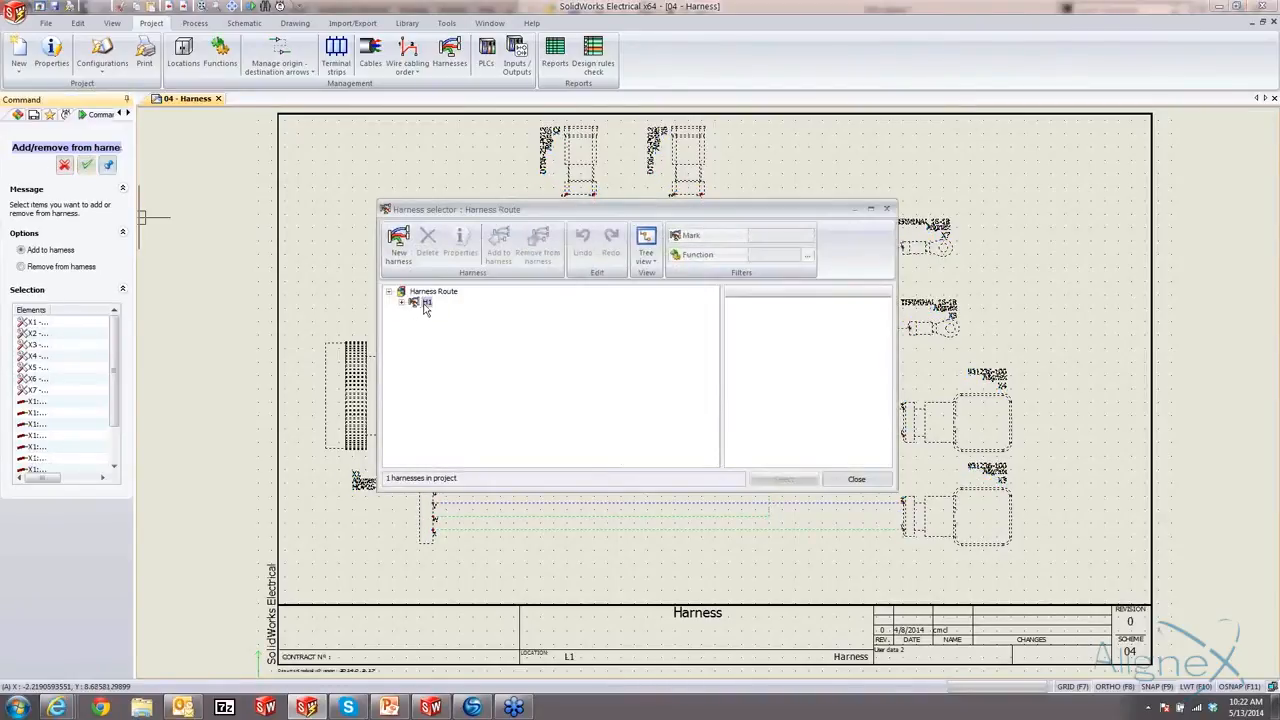
pyautogui.click(783, 480)
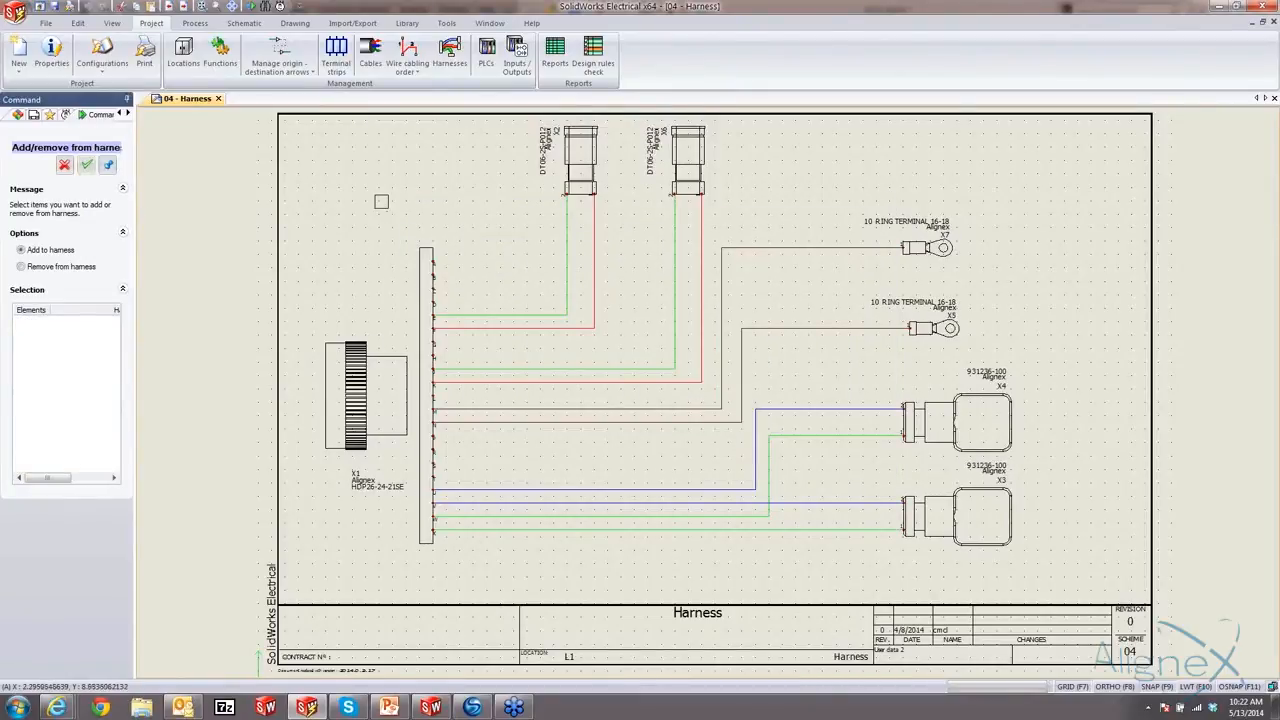
# - Review the wires and components assigned to harness H1 in the harness manager
pyautogui.click(447, 55)
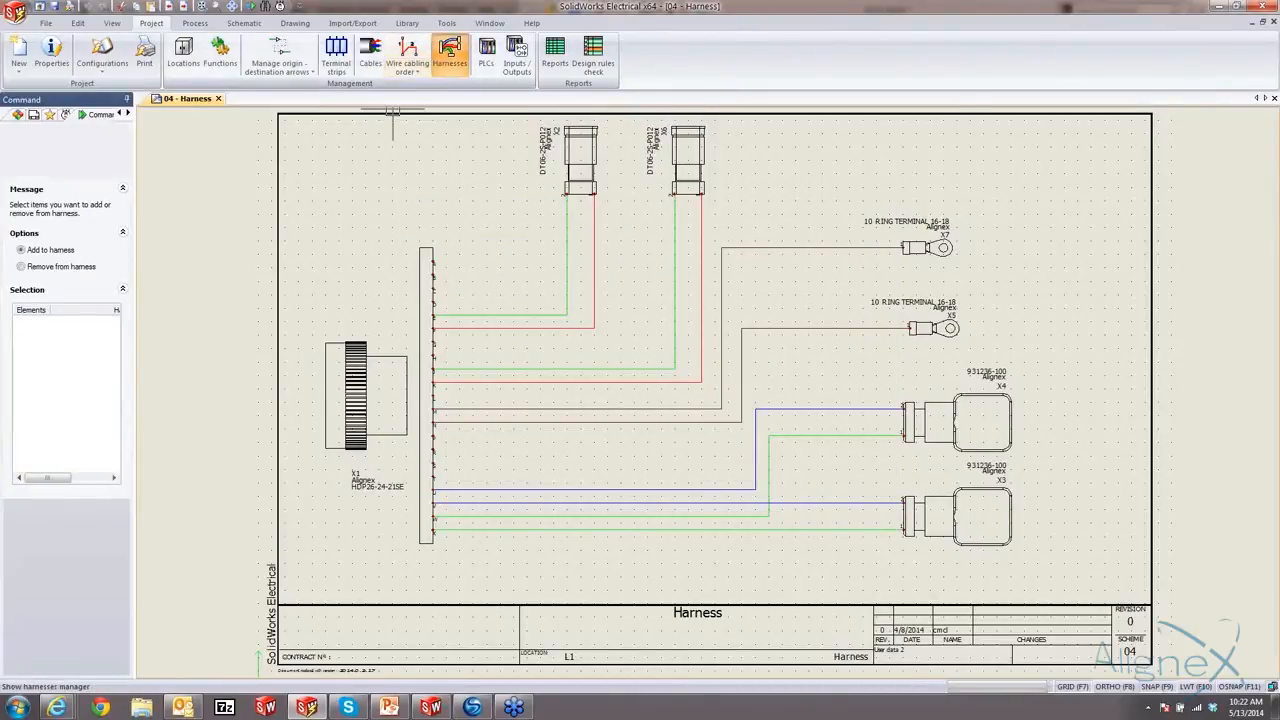
pyautogui.click(402, 303)
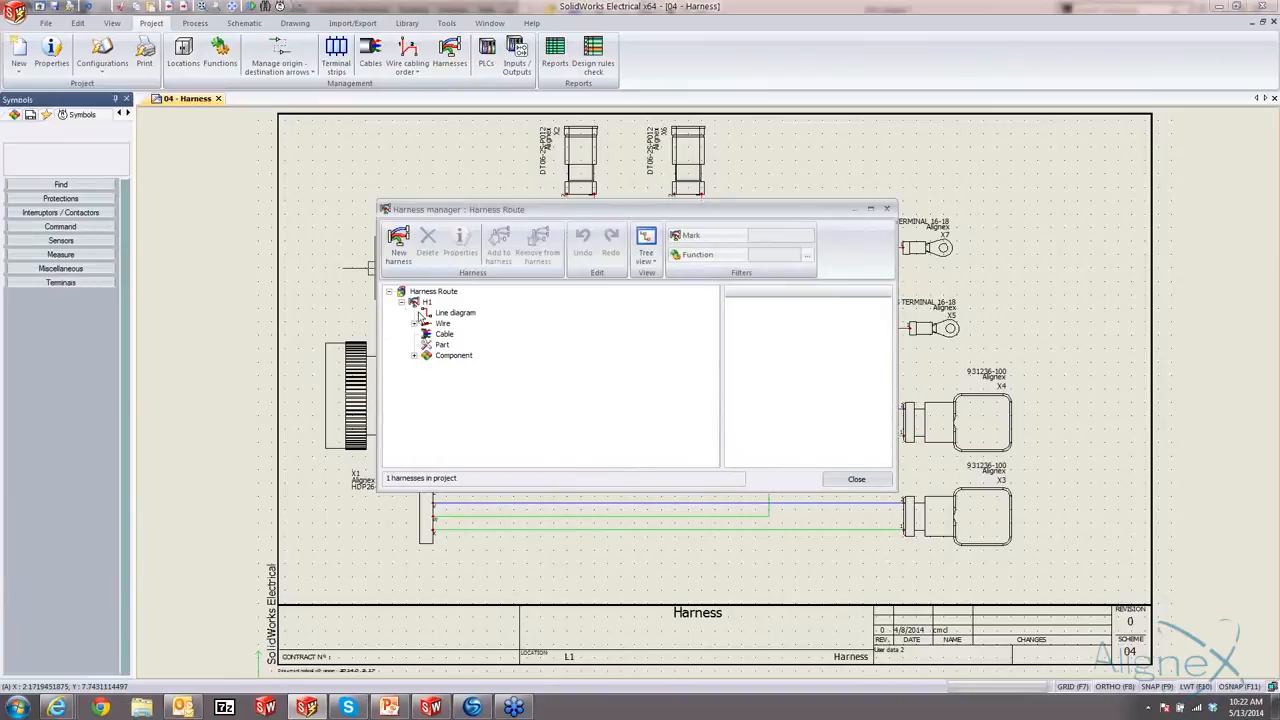
pyautogui.click(414, 323)
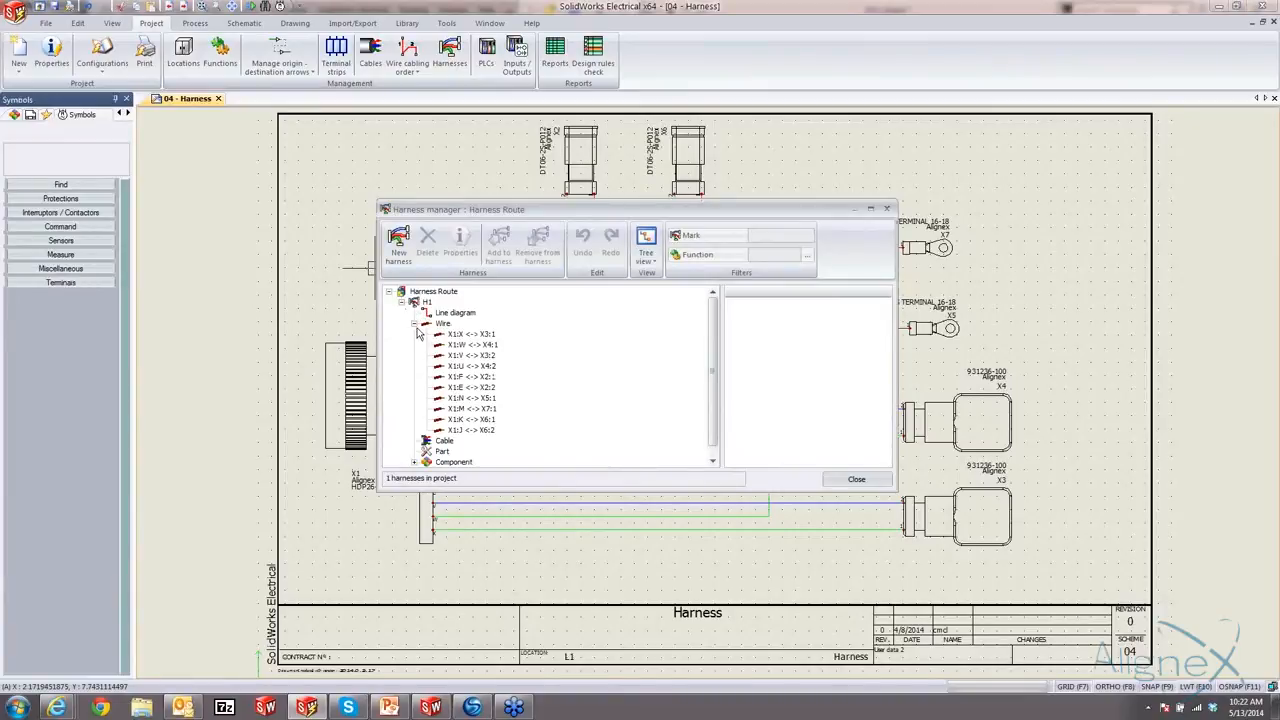
pyautogui.click(414, 323)
pyautogui.click(414, 355)
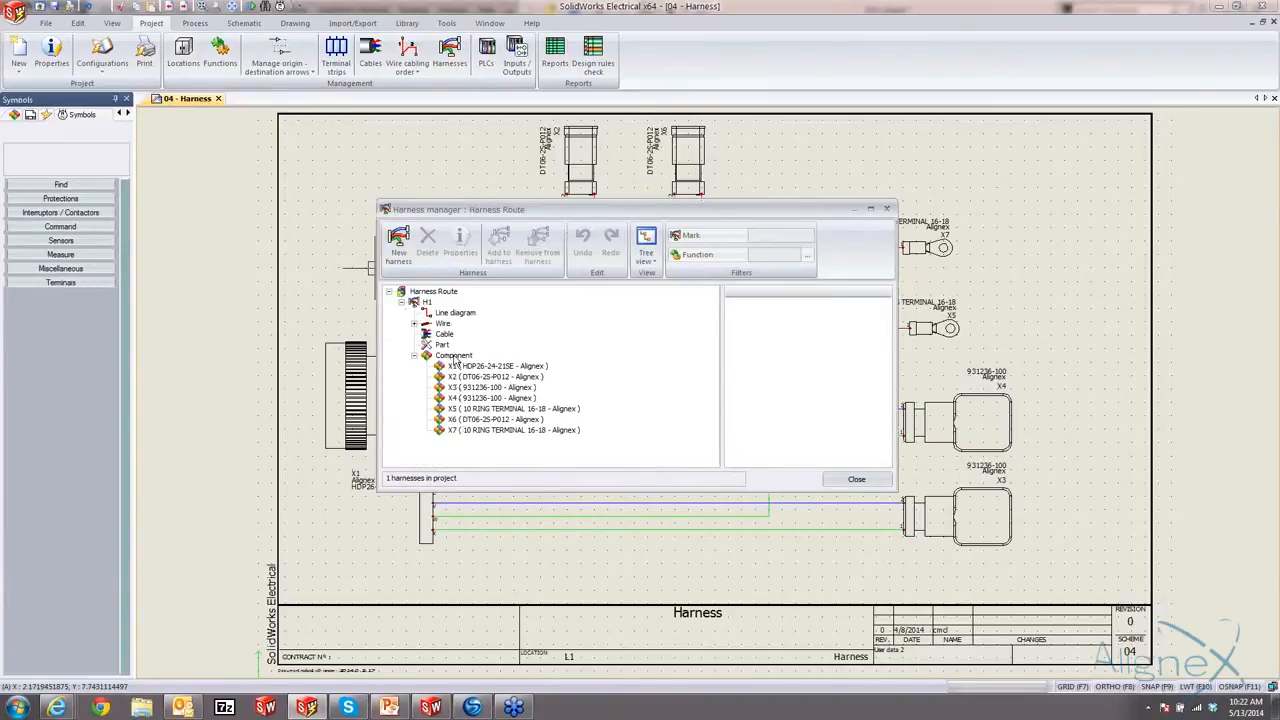
pyautogui.click(414, 355)
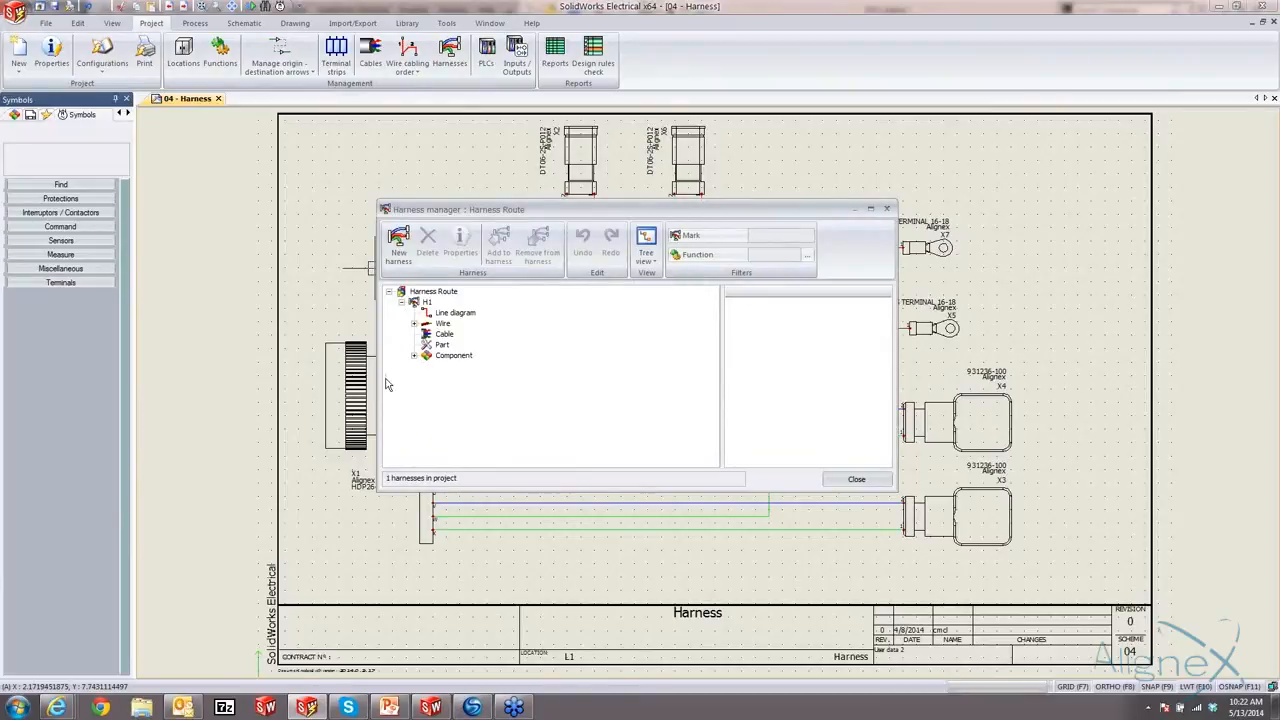
pyautogui.click(856, 479)
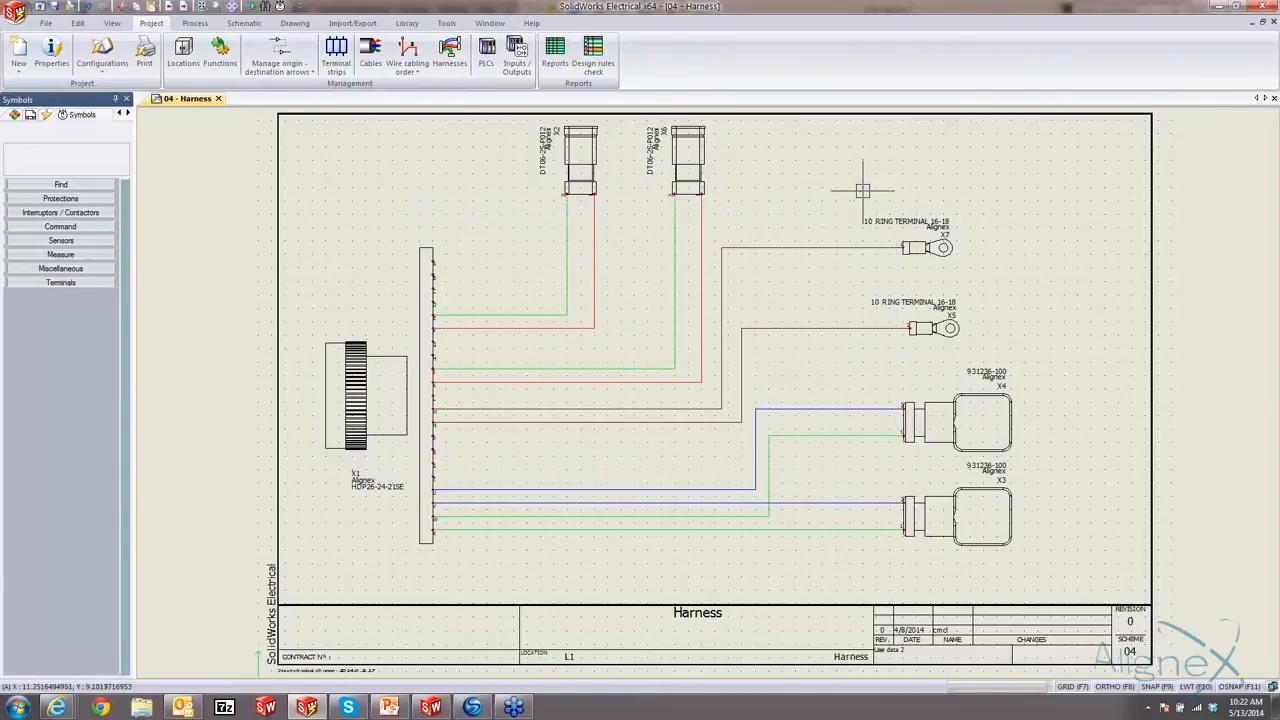
# - Switch to SolidWorks and examine the machine assembly around the control panel and the reservoir pump
pyautogui.click(433, 707)
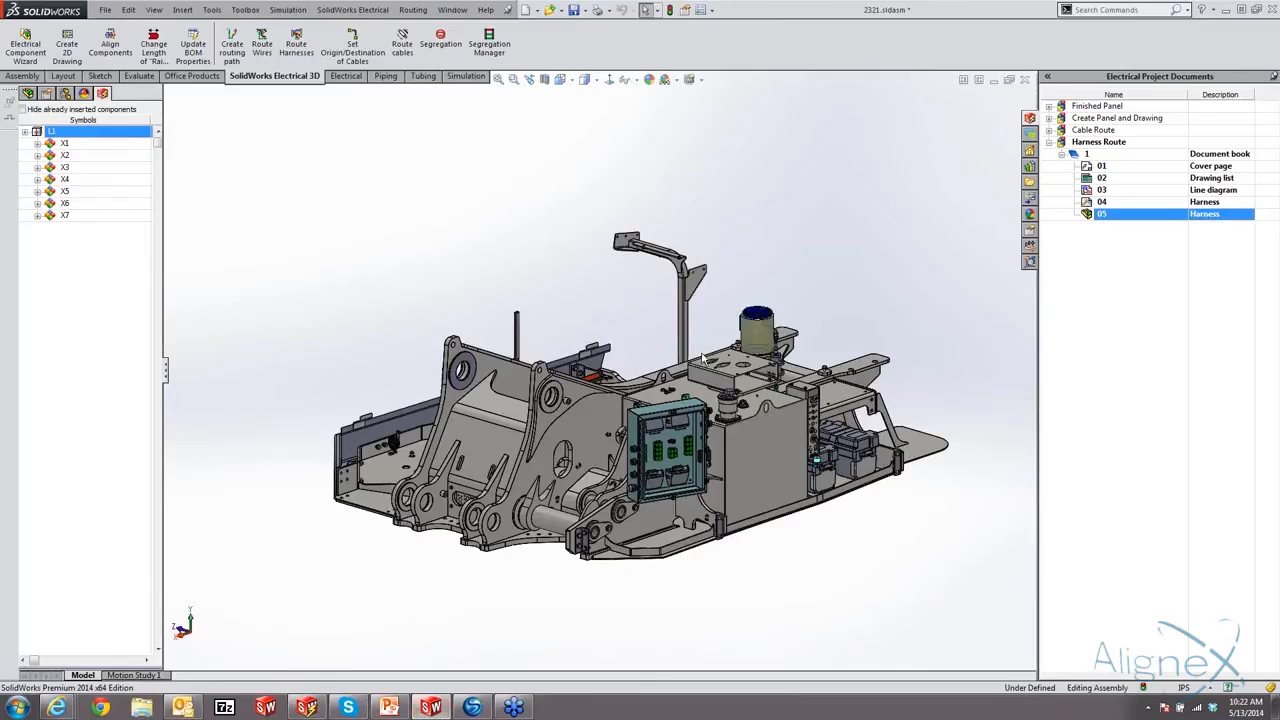
pyautogui.moveTo(698, 296); pyautogui.dragTo(698, 208, button='middle')
pyautogui.moveTo(795, 305); pyautogui.dragTo(575, 308, button='middle')
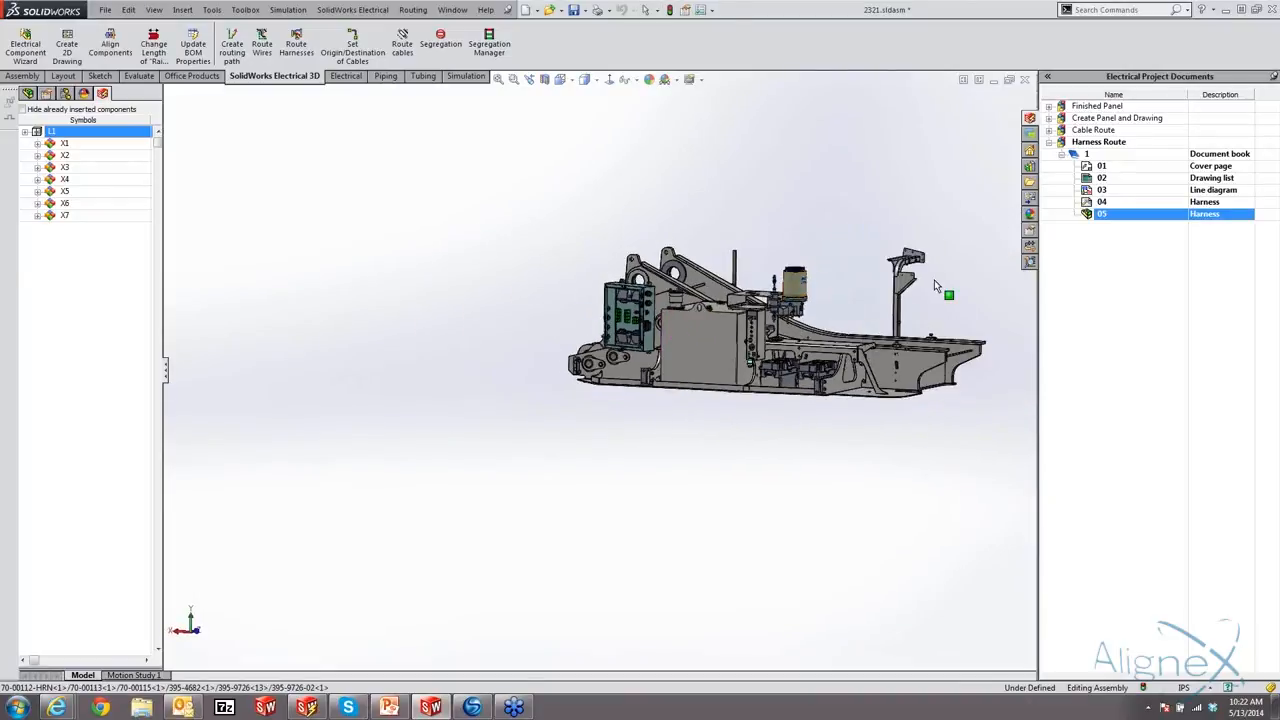
pyautogui.press('f')
pyautogui.scroll(-3, 449, 307)
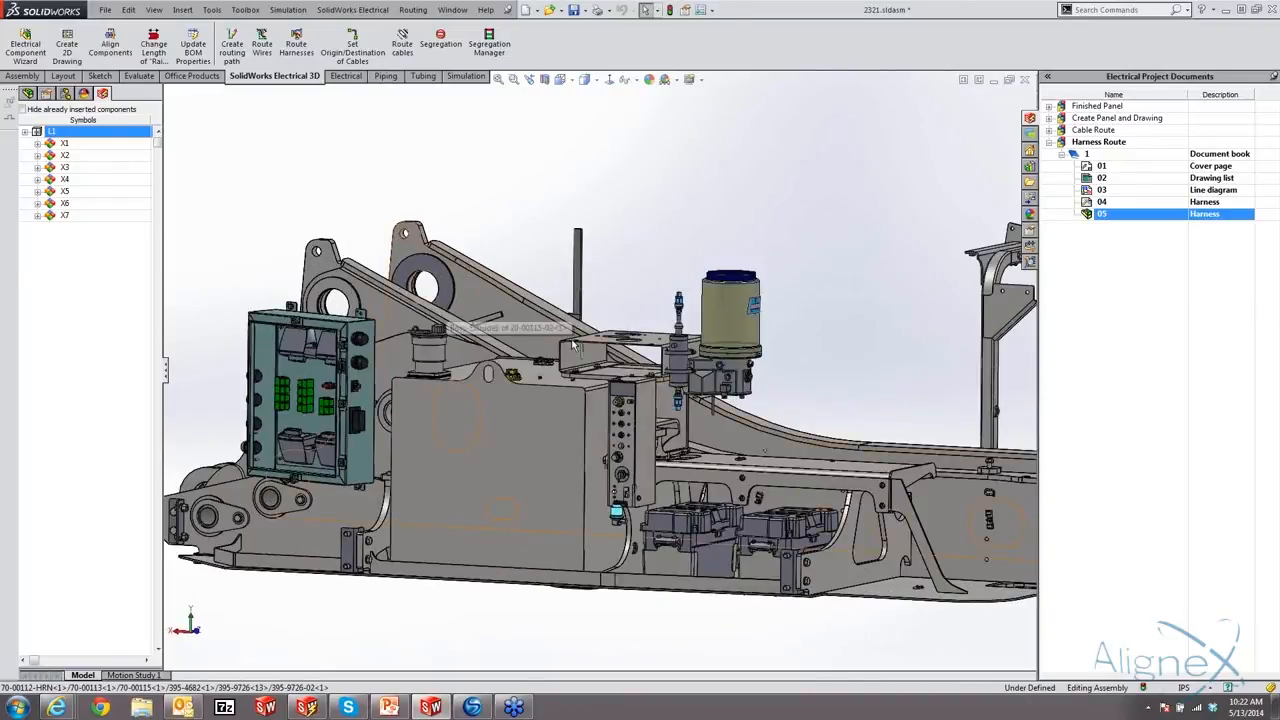
pyautogui.scroll(-2, 575, 345)
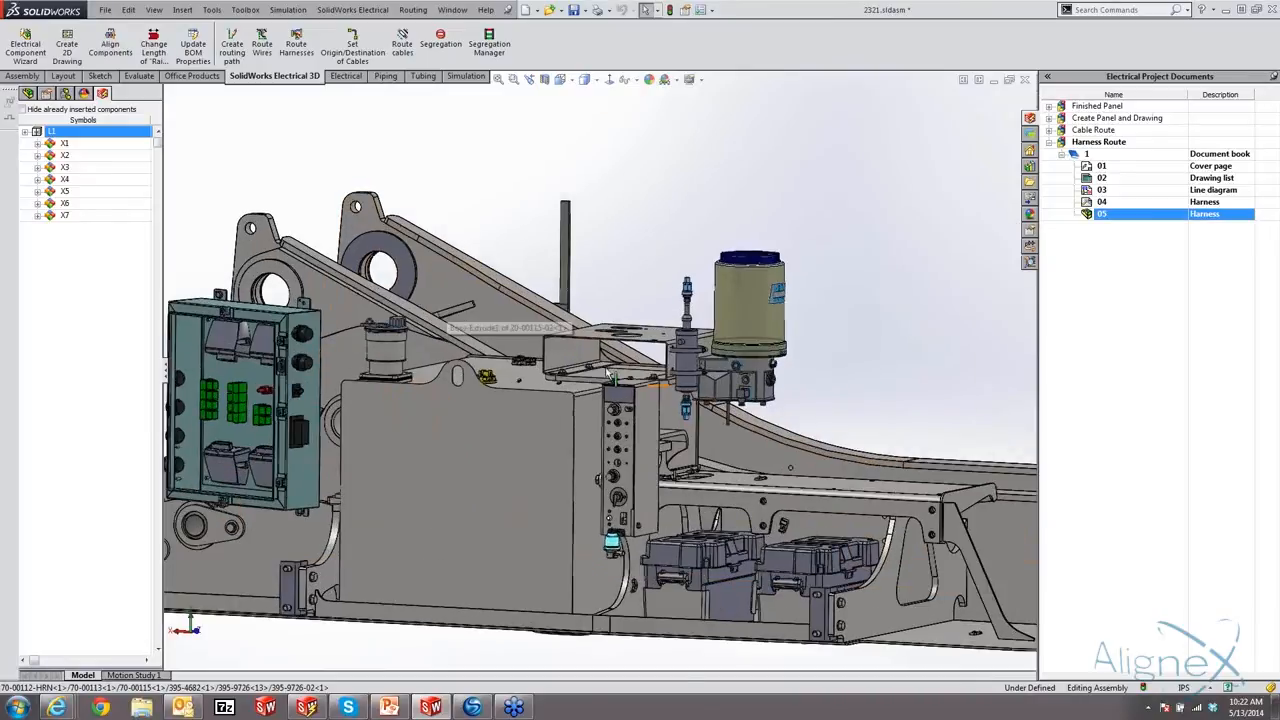
pyautogui.scroll(-2, 609, 374)
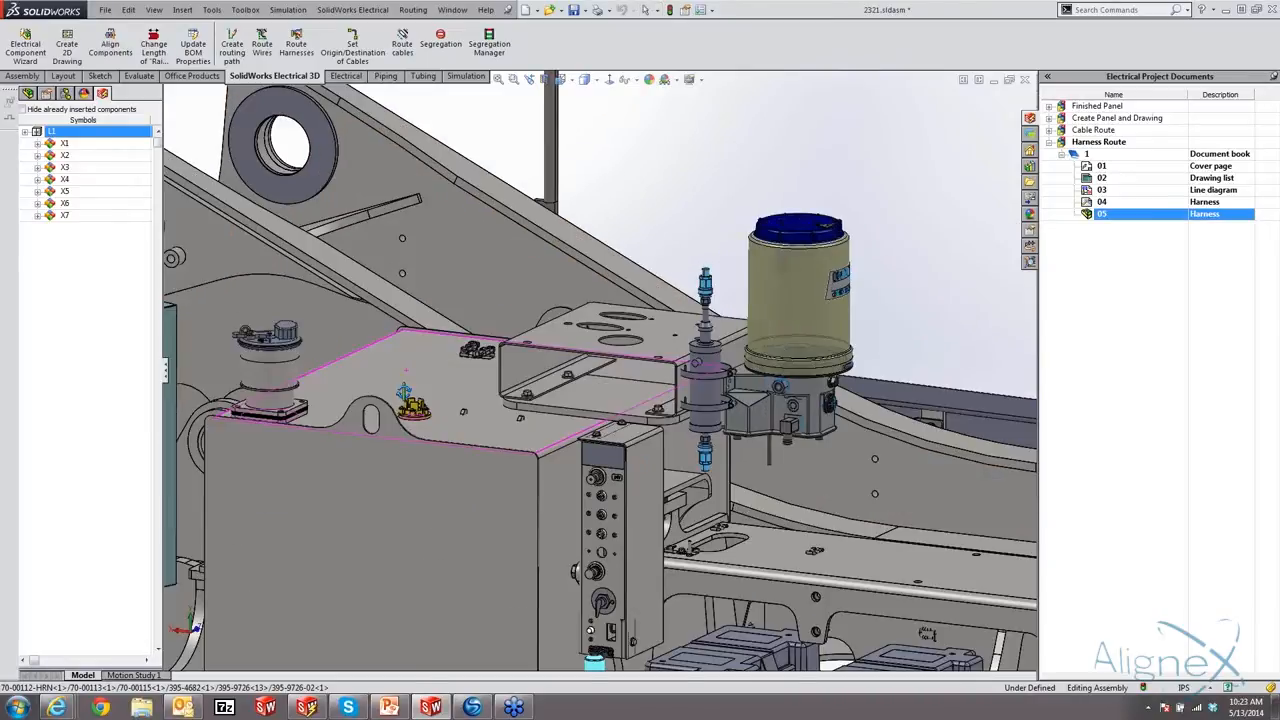
# - Associate the 931236-100 part of X4 with the existing 931236-100_SWE connector on the front of the reservoir's pump base
pyautogui.click(37, 143)
pyautogui.click(37, 143)
pyautogui.click(37, 167)
pyautogui.click(37, 191)
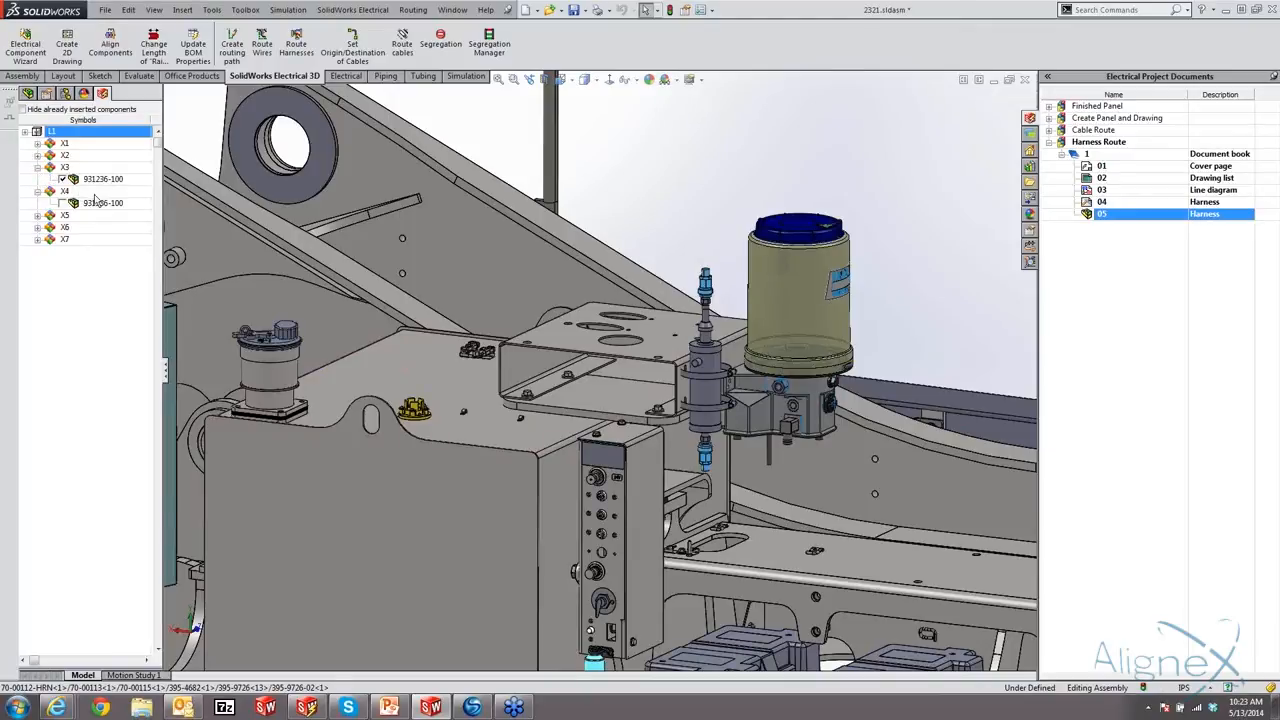
pyautogui.click(101, 206)
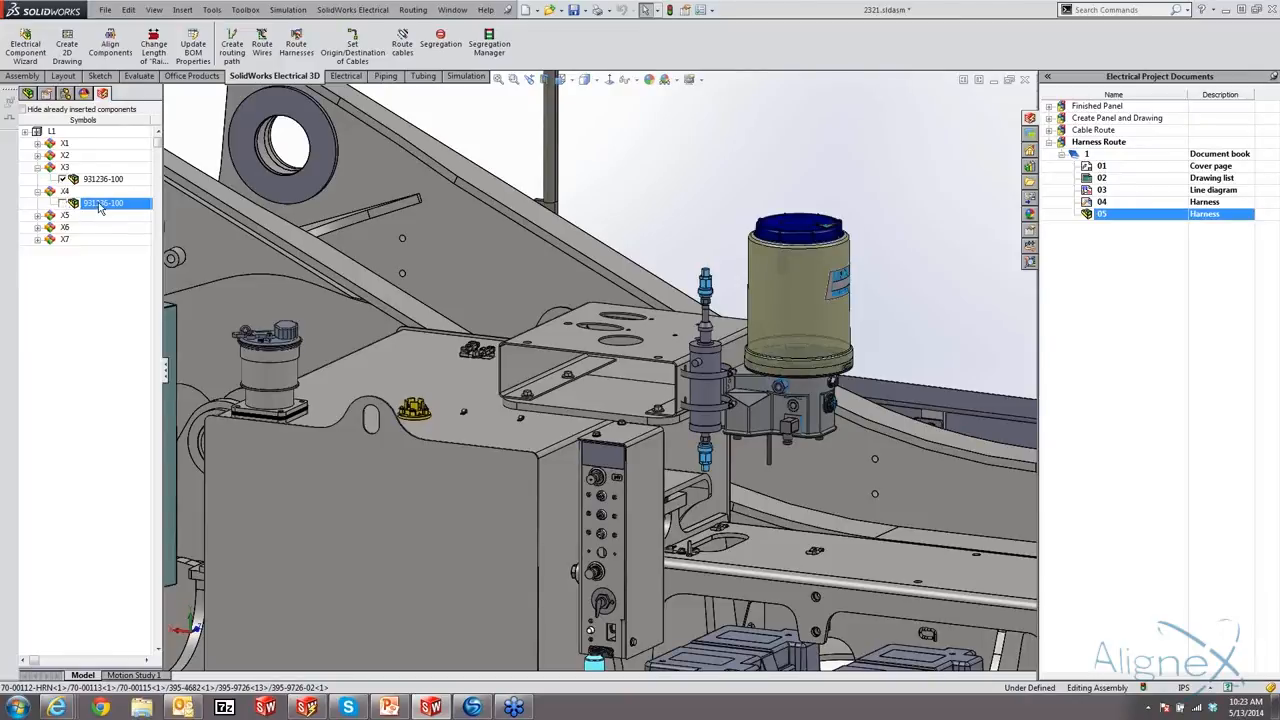
pyautogui.click(784, 435)
pyautogui.scroll(-2, 784, 435)
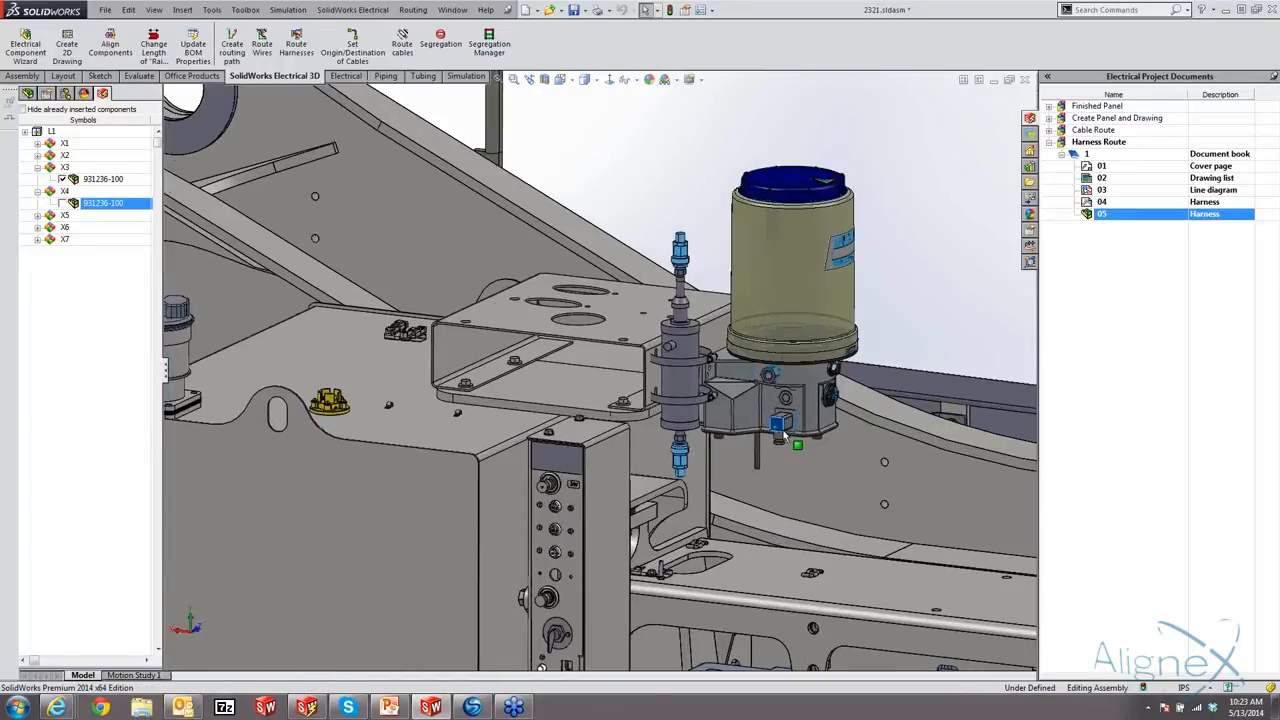
pyautogui.scroll(-5, 784, 435)
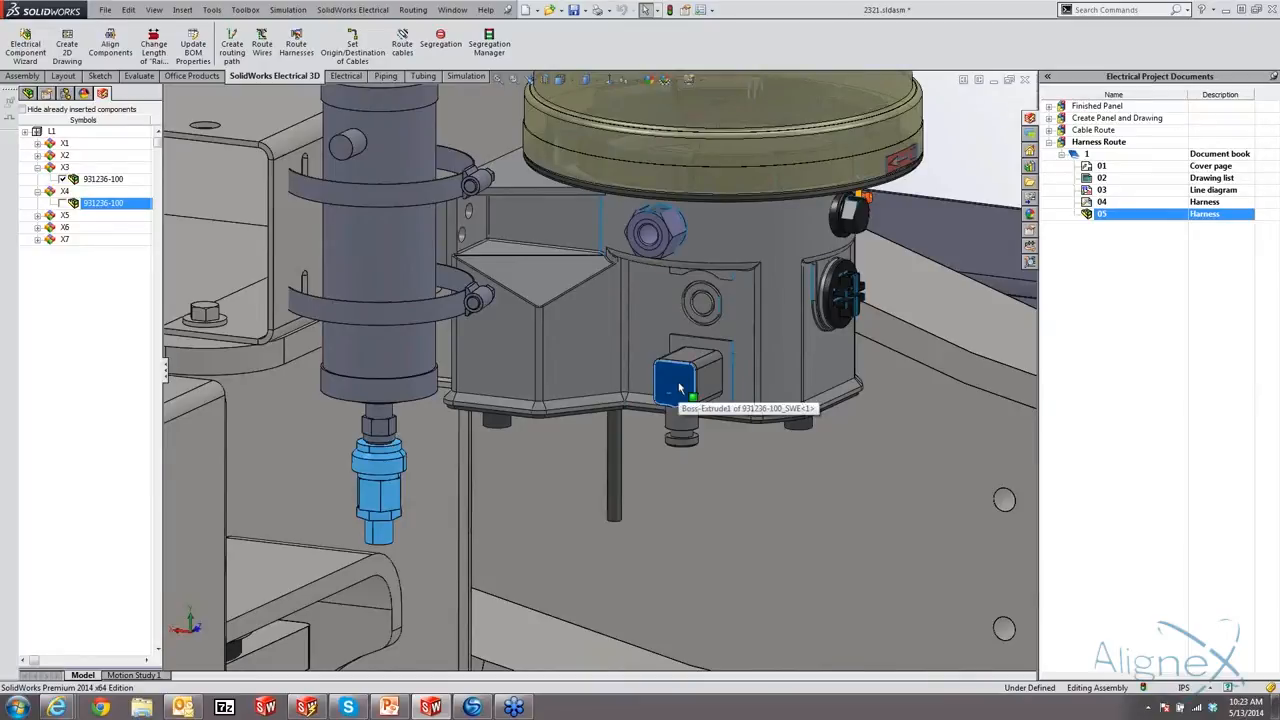
pyautogui.rightClick(98, 204)
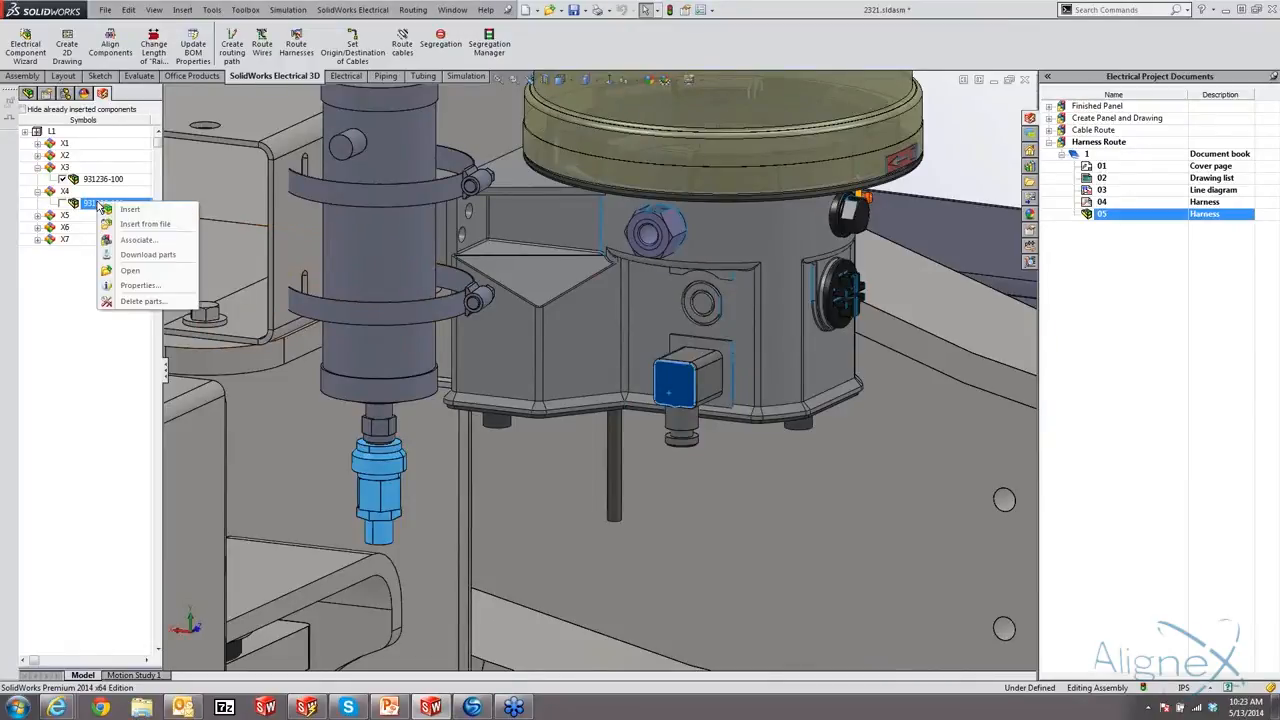
pyautogui.click(128, 241)
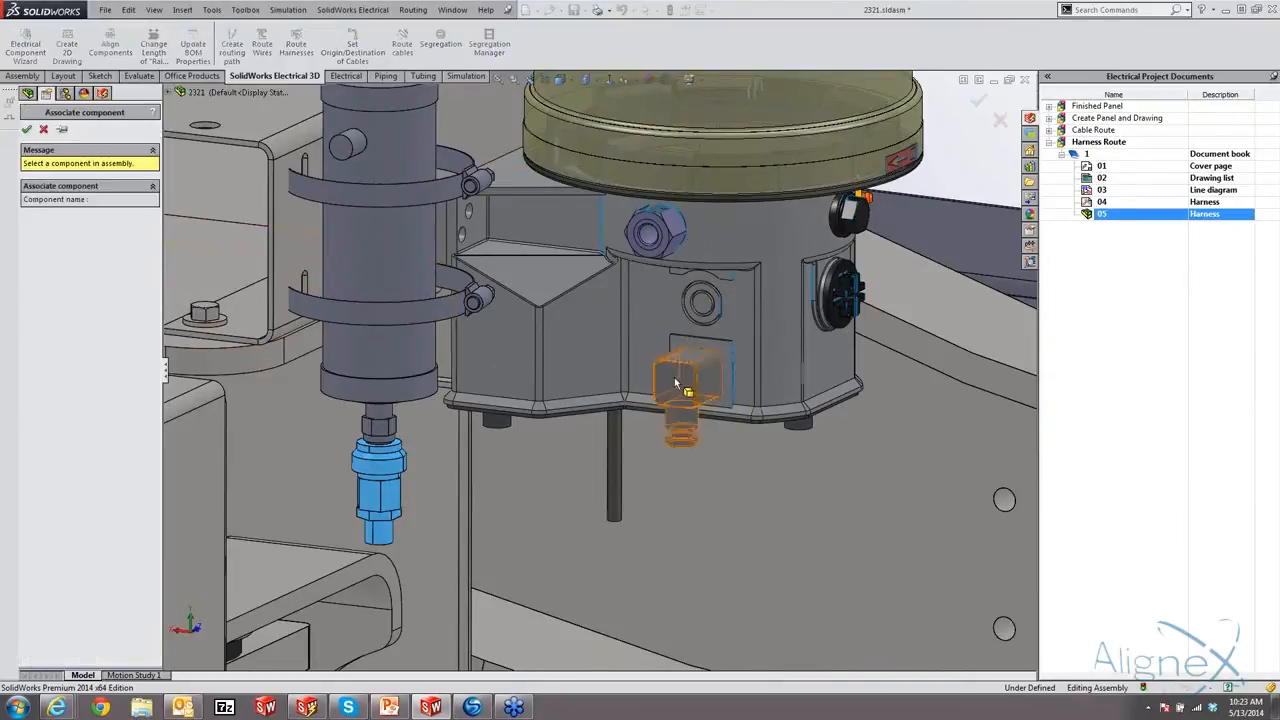
pyautogui.click(675, 383)
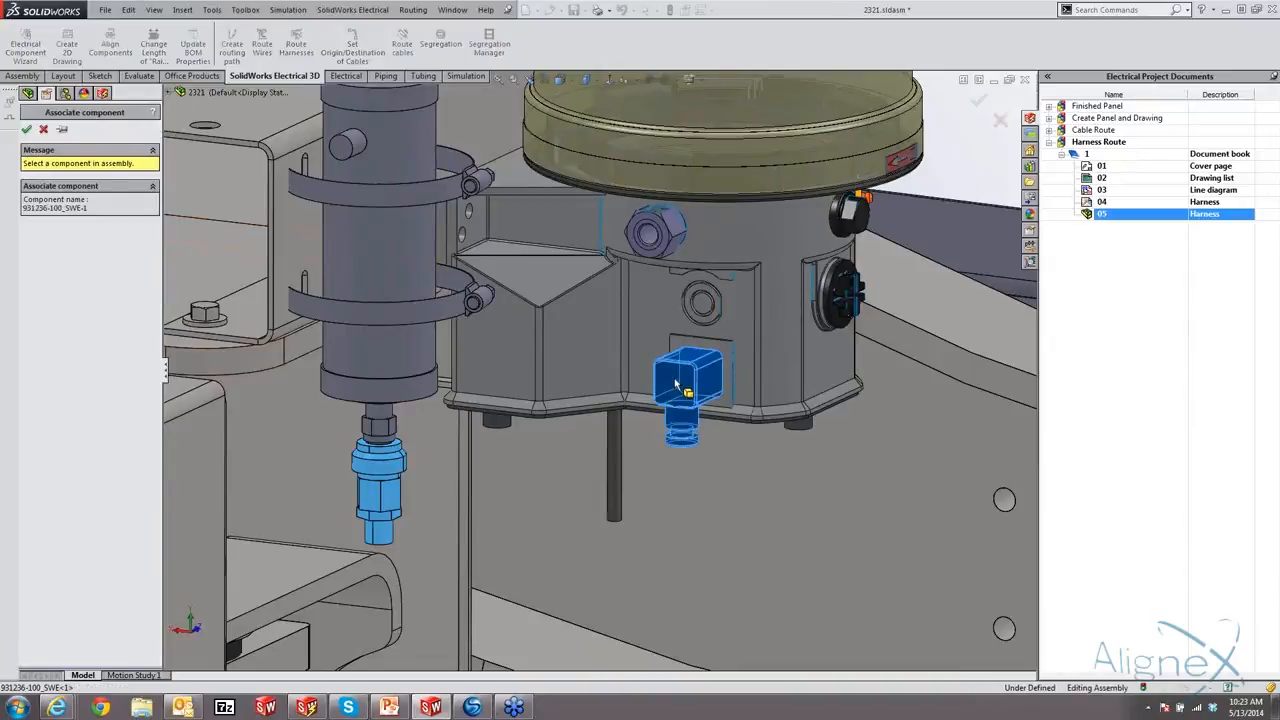
pyautogui.click(27, 129)
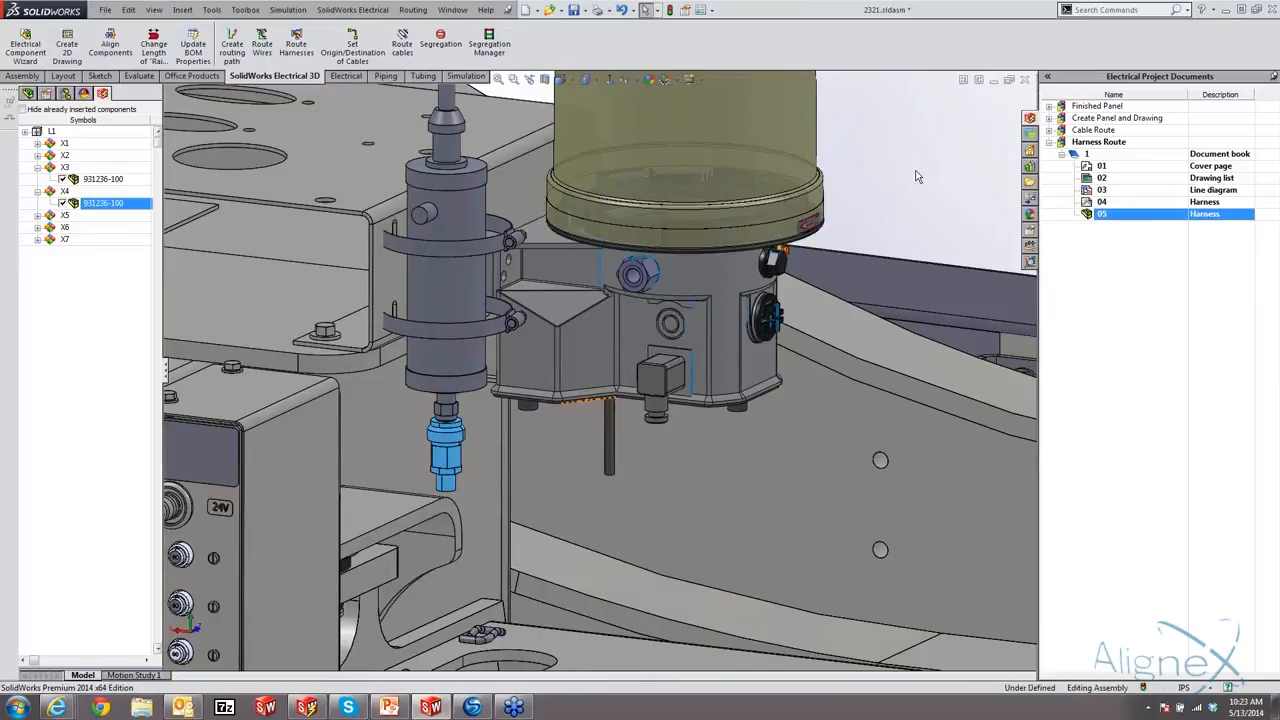
# - Display the part listed under connector X6, with the two-pin connector bracket on the tank in close view
pyautogui.scroll(2, 850, 217)
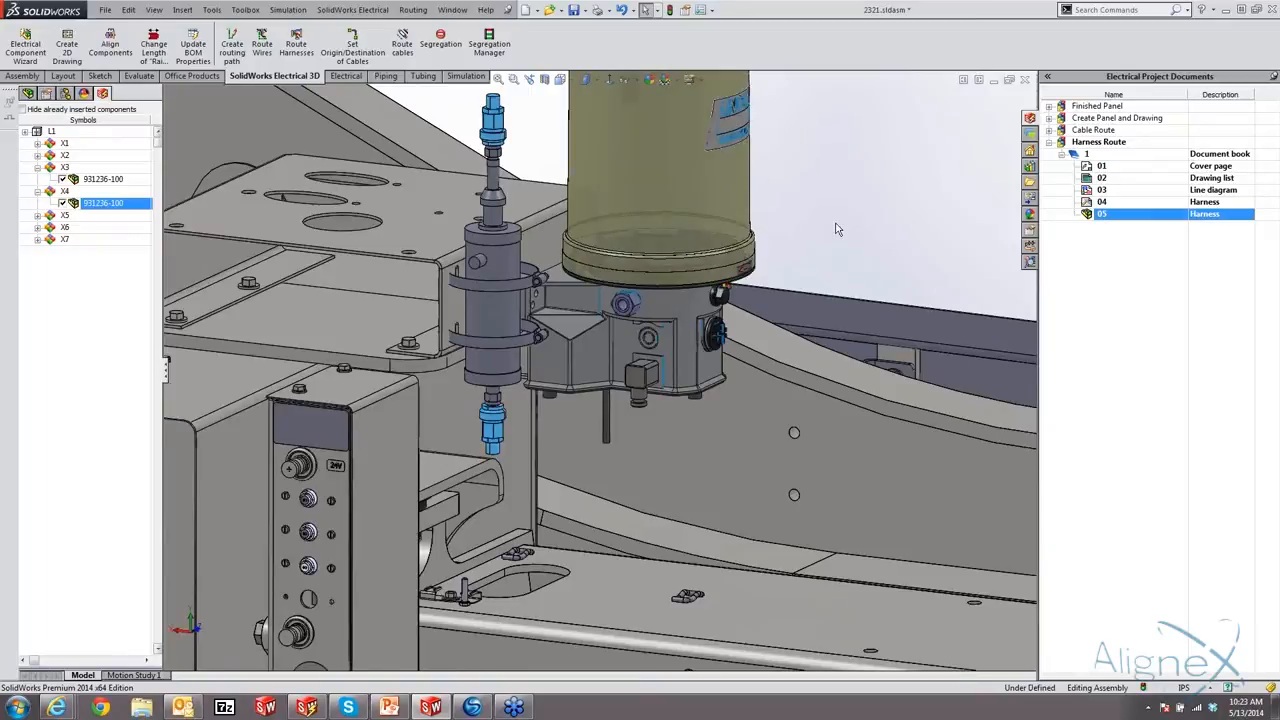
pyautogui.scroll(4, 836, 223)
pyautogui.scroll(-4, 204, 273)
pyautogui.scroll(-5, 432, 321)
pyautogui.click(37, 228)
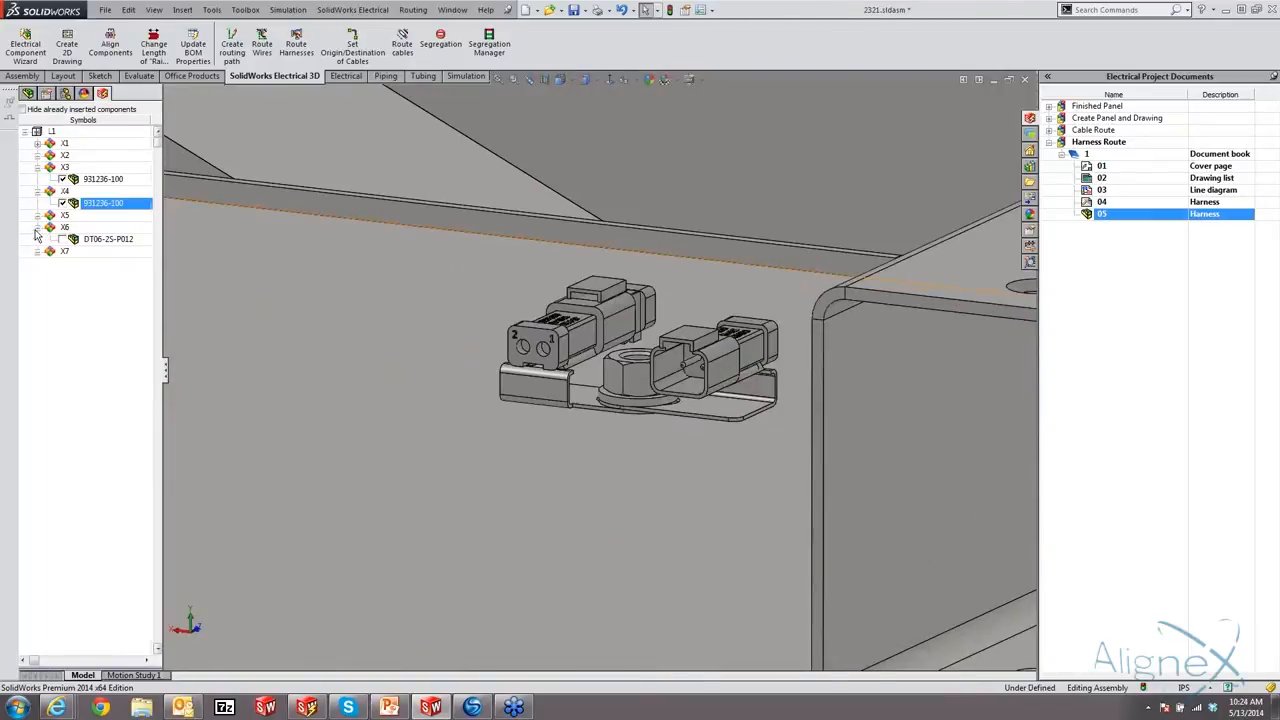
pyautogui.rightClick(92, 240)
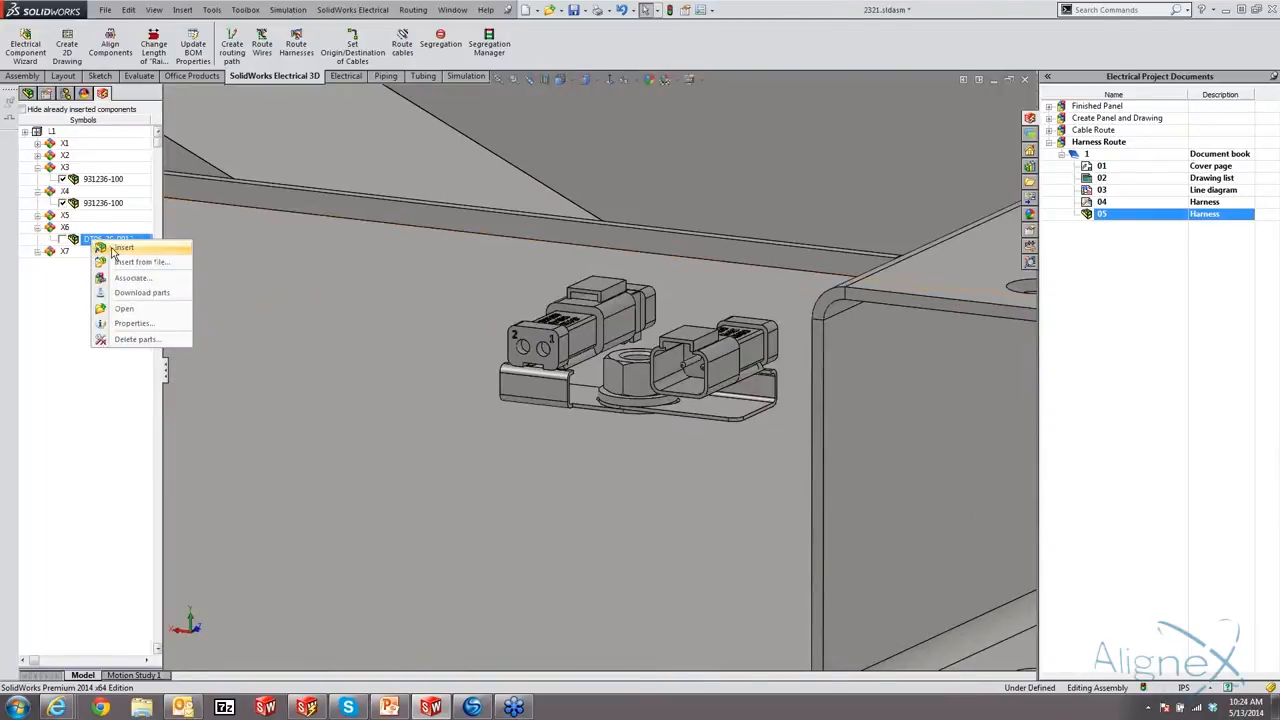
pyautogui.click(122, 249)
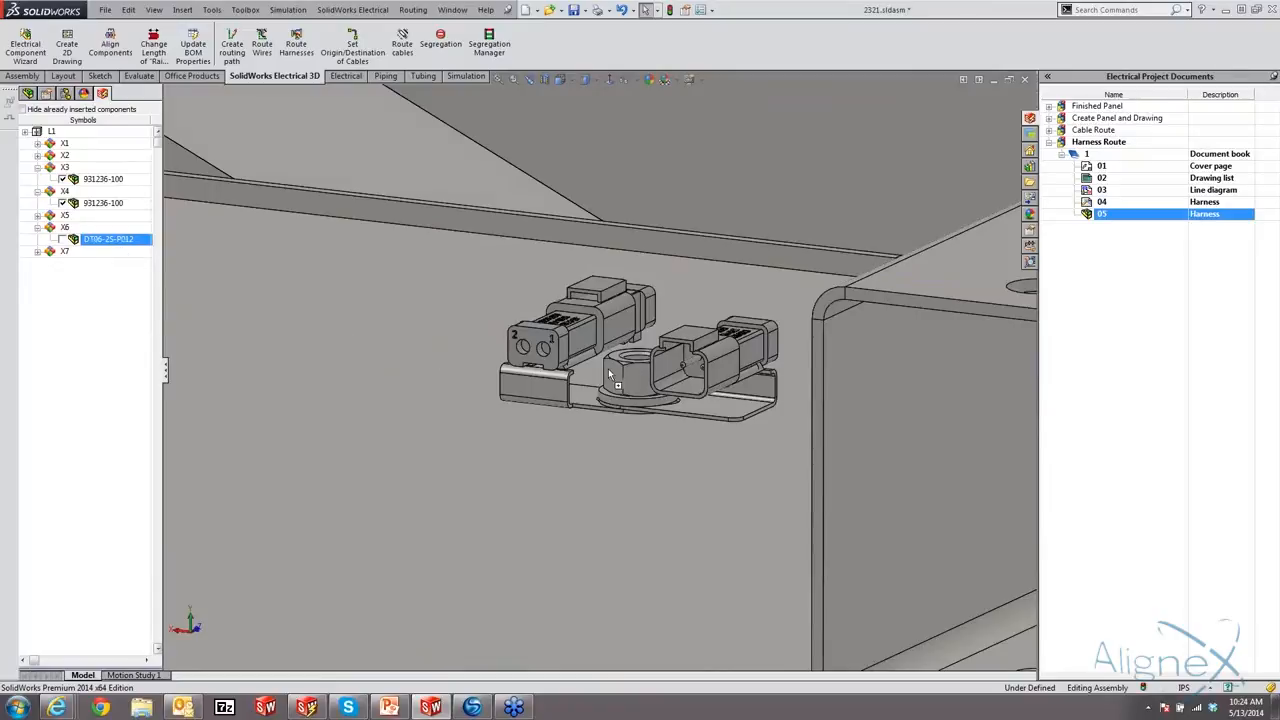
pyautogui.click(698, 368)
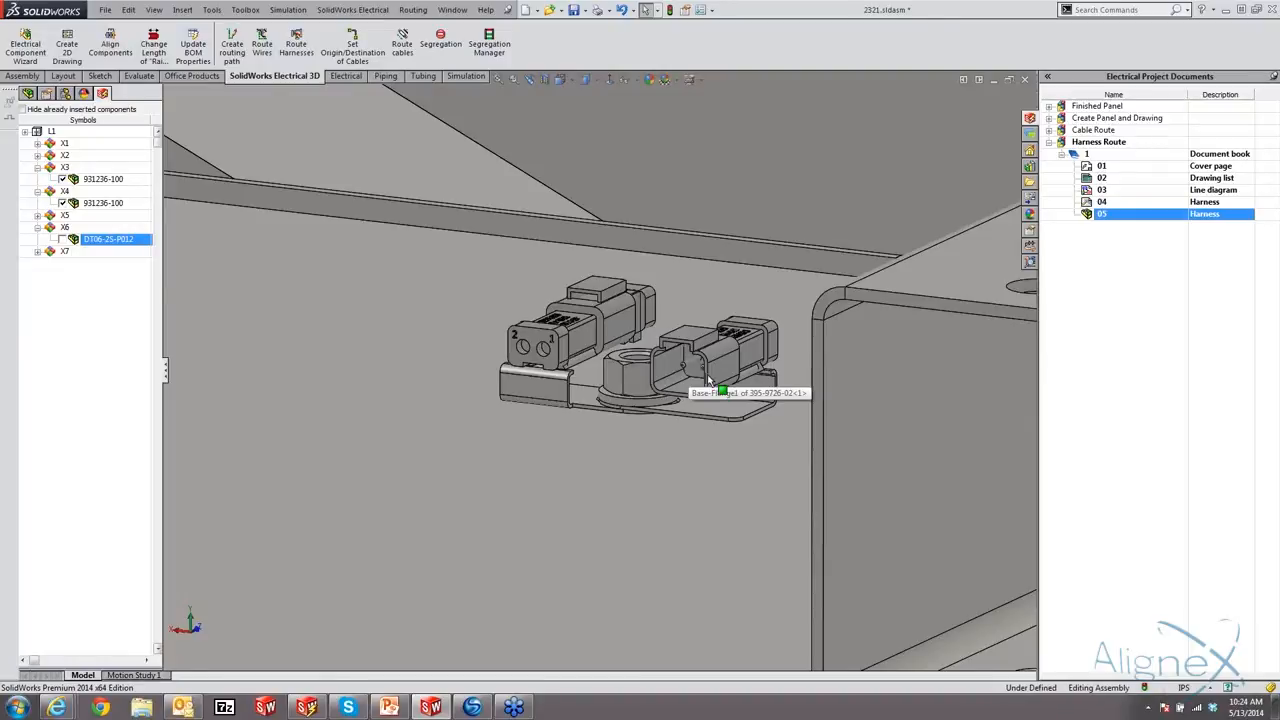
# - Insert the DT06-2S-P012 part of X6 into the open end of the two-pin DT04-2P_SWE connector on the tank bracket
pyautogui.scroll(-10, 681, 364)
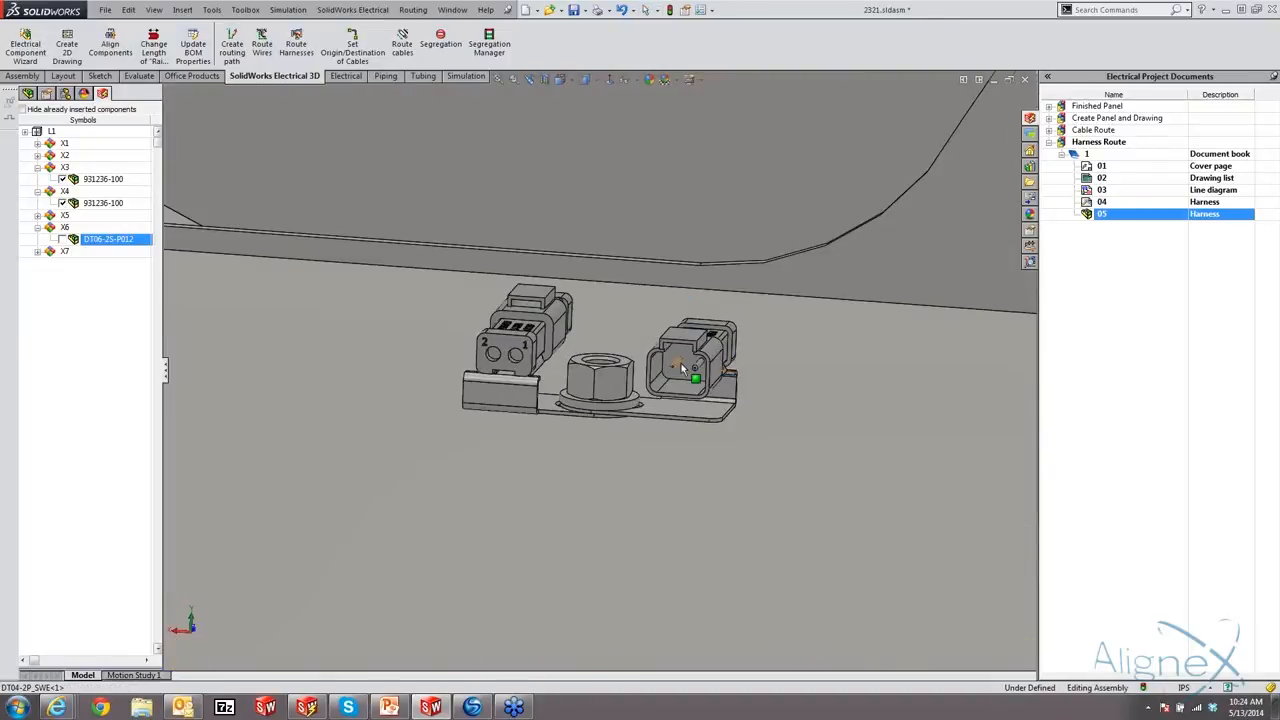
pyautogui.scroll(-1, 681, 372)
pyautogui.rightClick(86, 240)
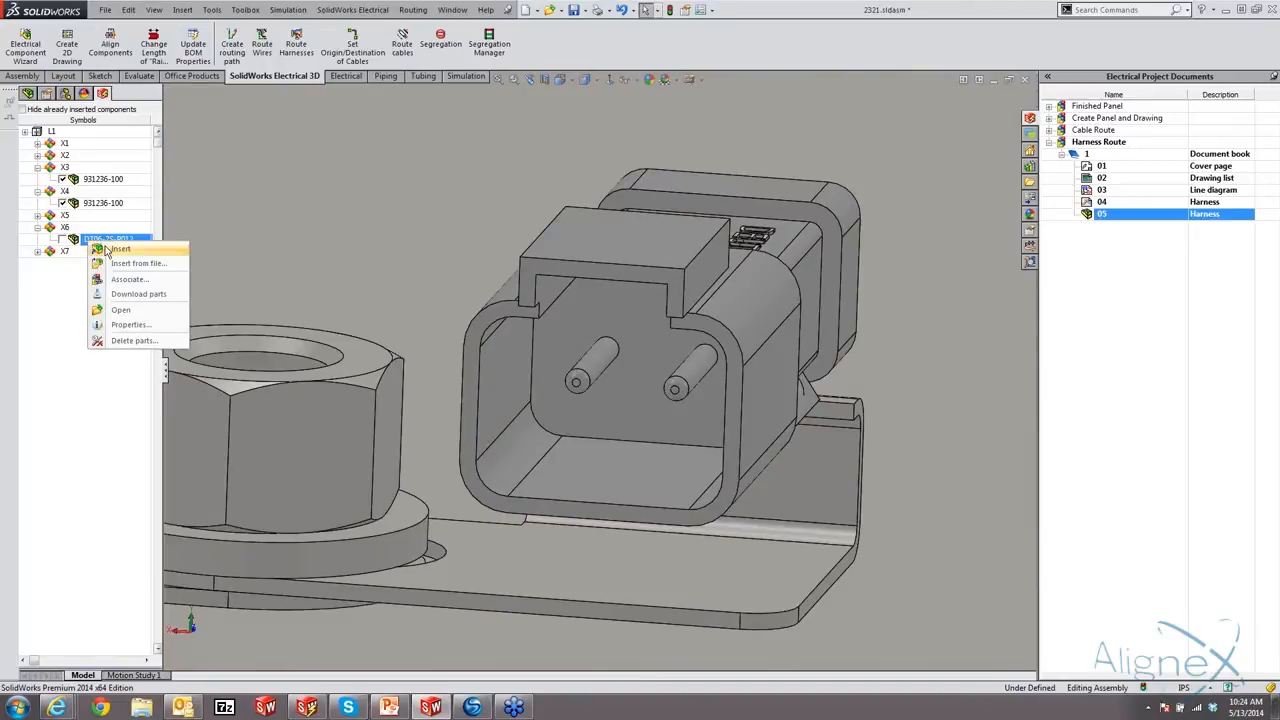
pyautogui.click(112, 249)
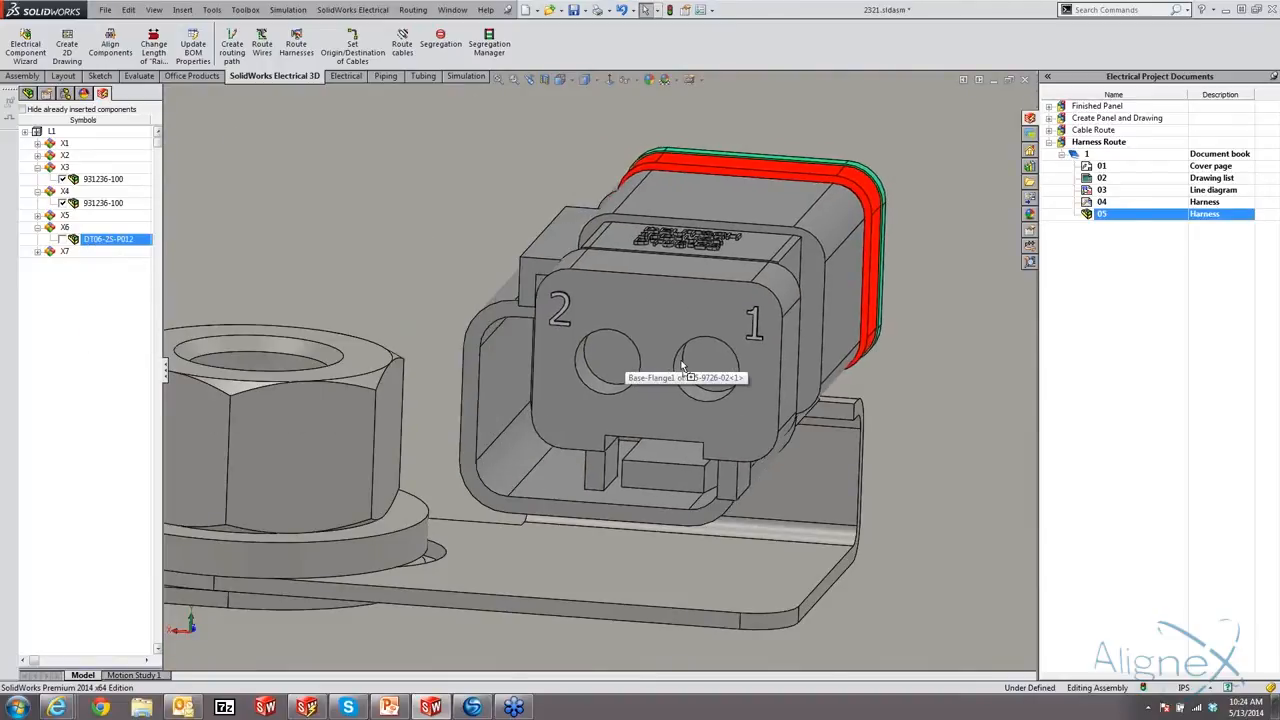
pyautogui.click(629, 411)
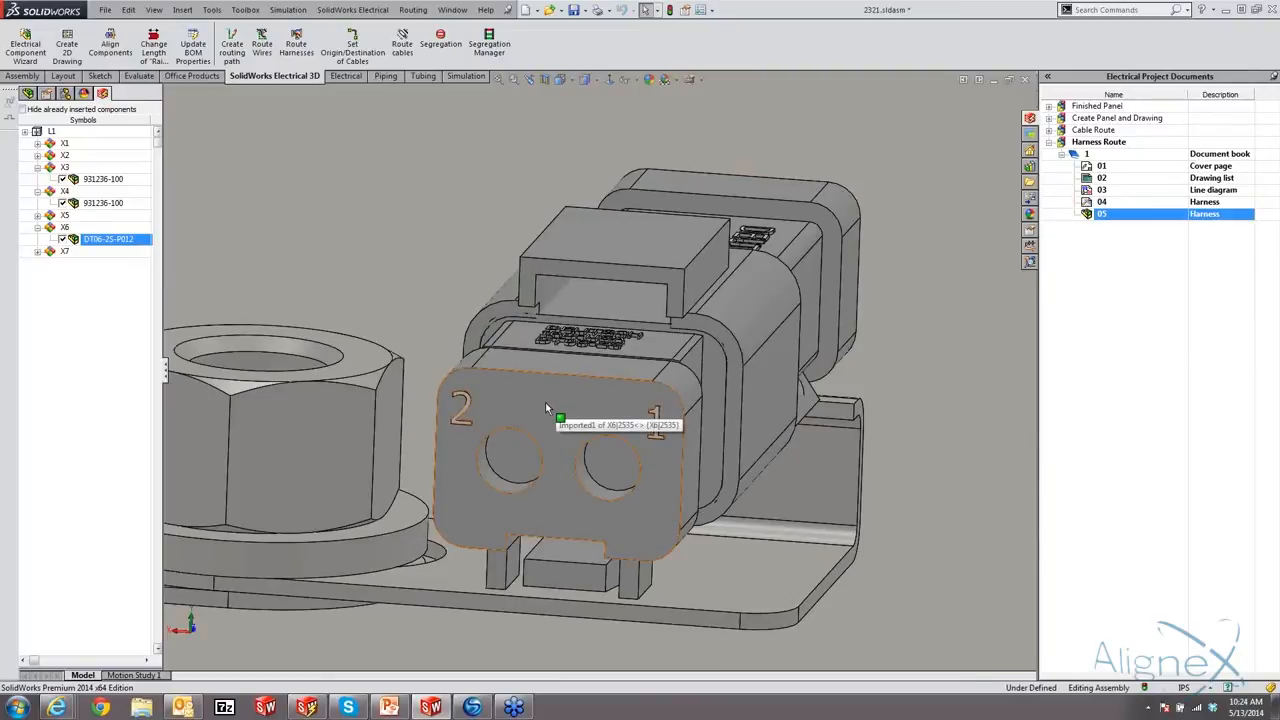
# - Rotate the inserted X6 connector out of line, then align its upper flat face with the top face of the DT04-2P_SWE connector
pyautogui.click(540, 413)
pyautogui.moveTo(541, 414); pyautogui.dragTo(545, 429)
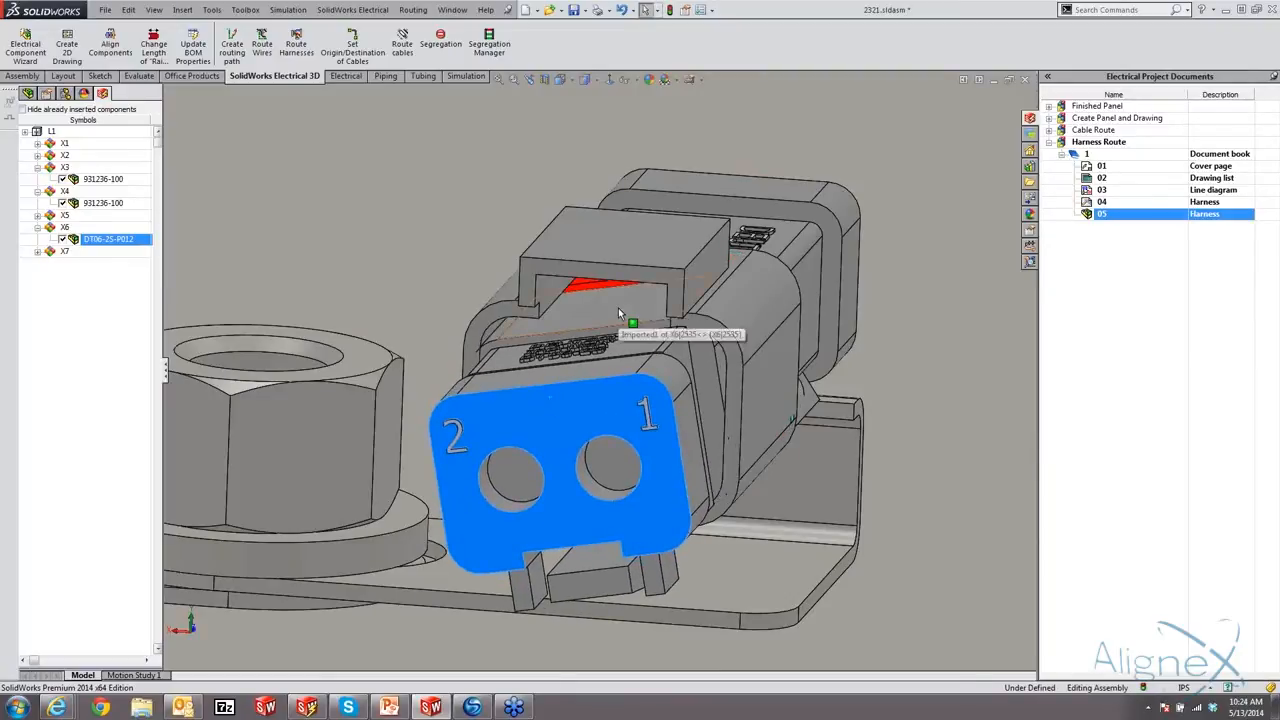
pyautogui.click(618, 311)
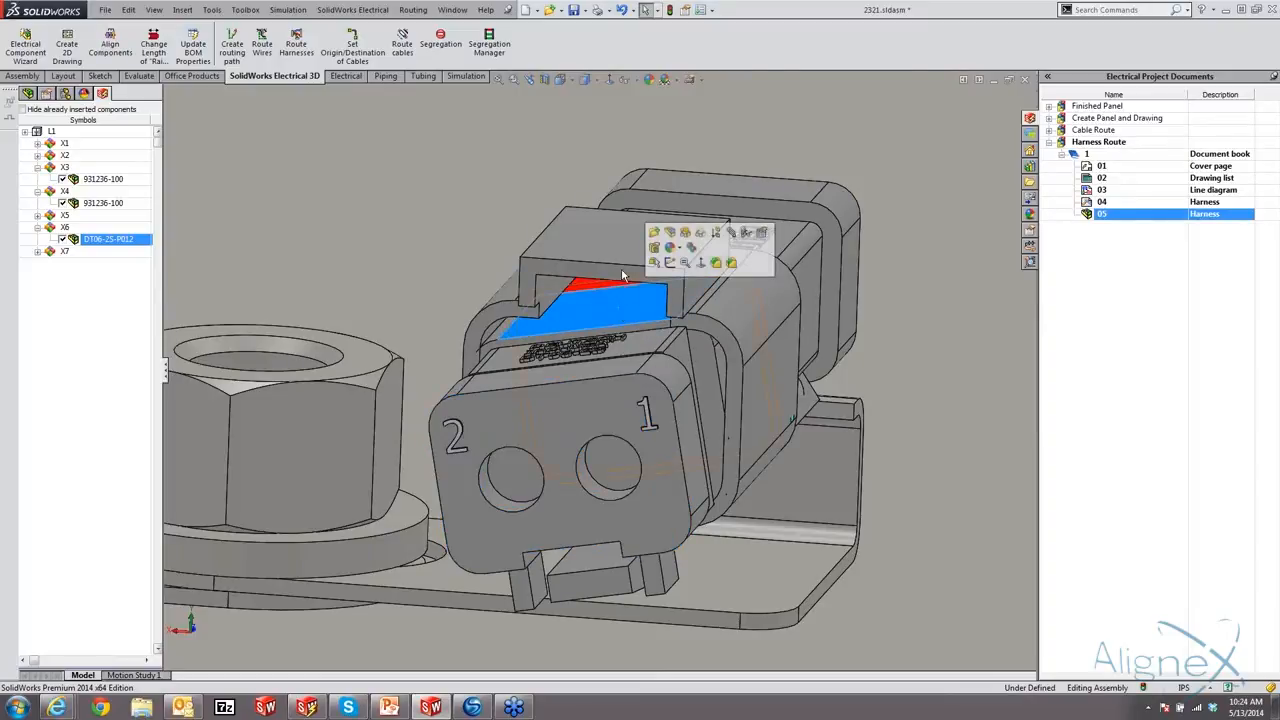
pyautogui.keyDown('ctrl'); pyautogui.click(591, 246); pyautogui.keyUp('ctrl')
pyautogui.click(651, 232)
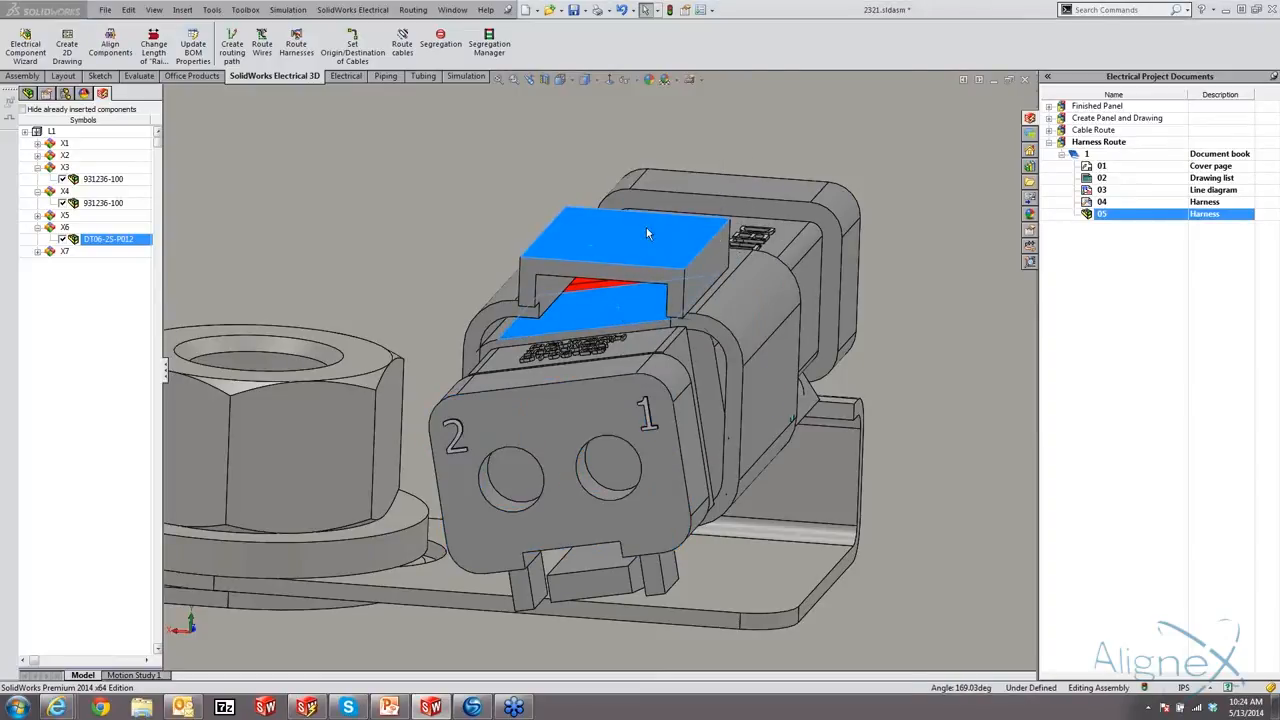
# - Insert the 10 RING TERMINAL 16-18 part of X7 on the stud marked G of the yellow ISSPRO sender on the tank
pyautogui.scroll(10, 573, 442)
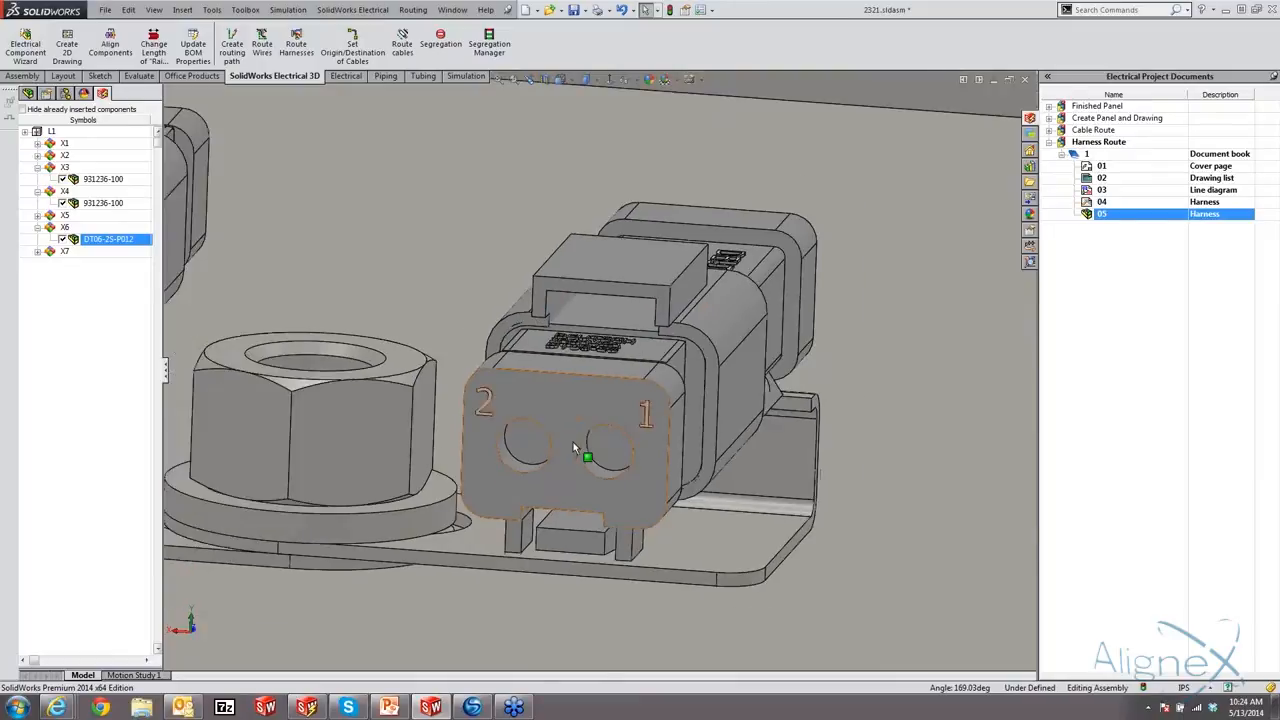
pyautogui.scroll(3, 573, 442)
pyautogui.moveTo(573, 444); pyautogui.dragTo(535, 466, button='middle')
pyautogui.scroll(3, 535, 468)
pyautogui.scroll(1, 628, 608)
pyautogui.scroll(-2, 628, 608)
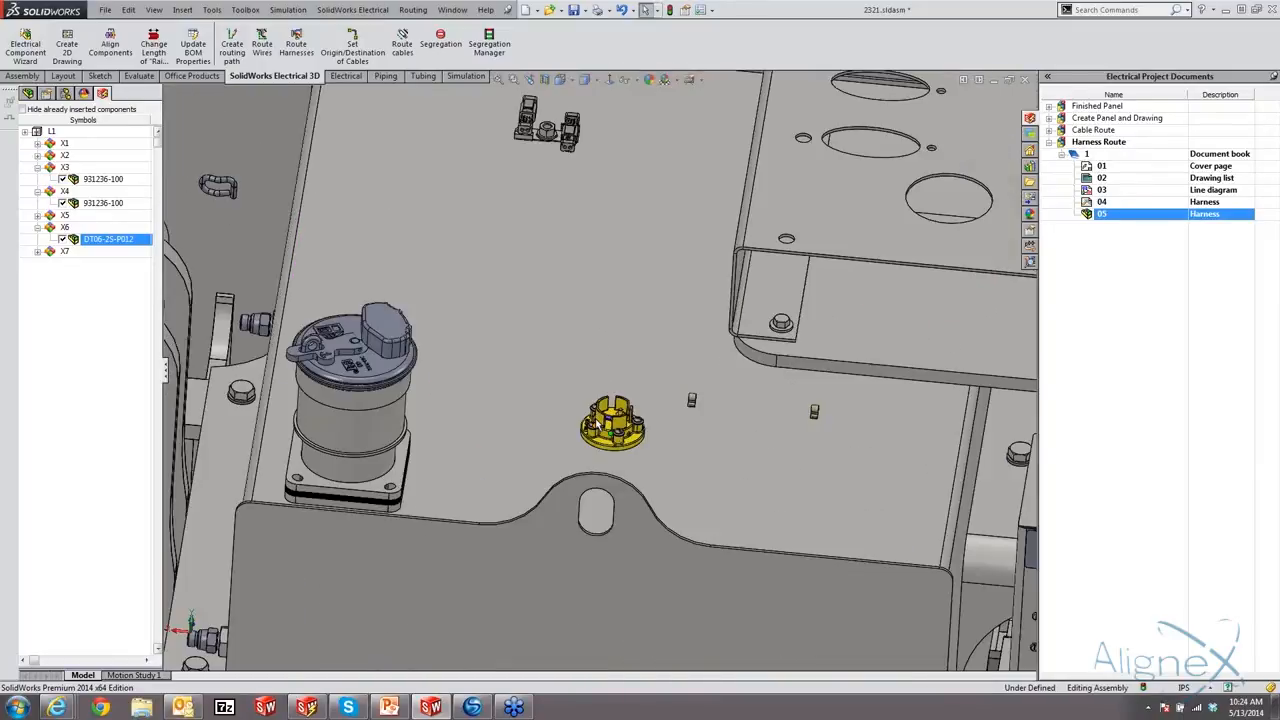
pyautogui.moveTo(597, 425); pyautogui.dragTo(596, 522, button='middle')
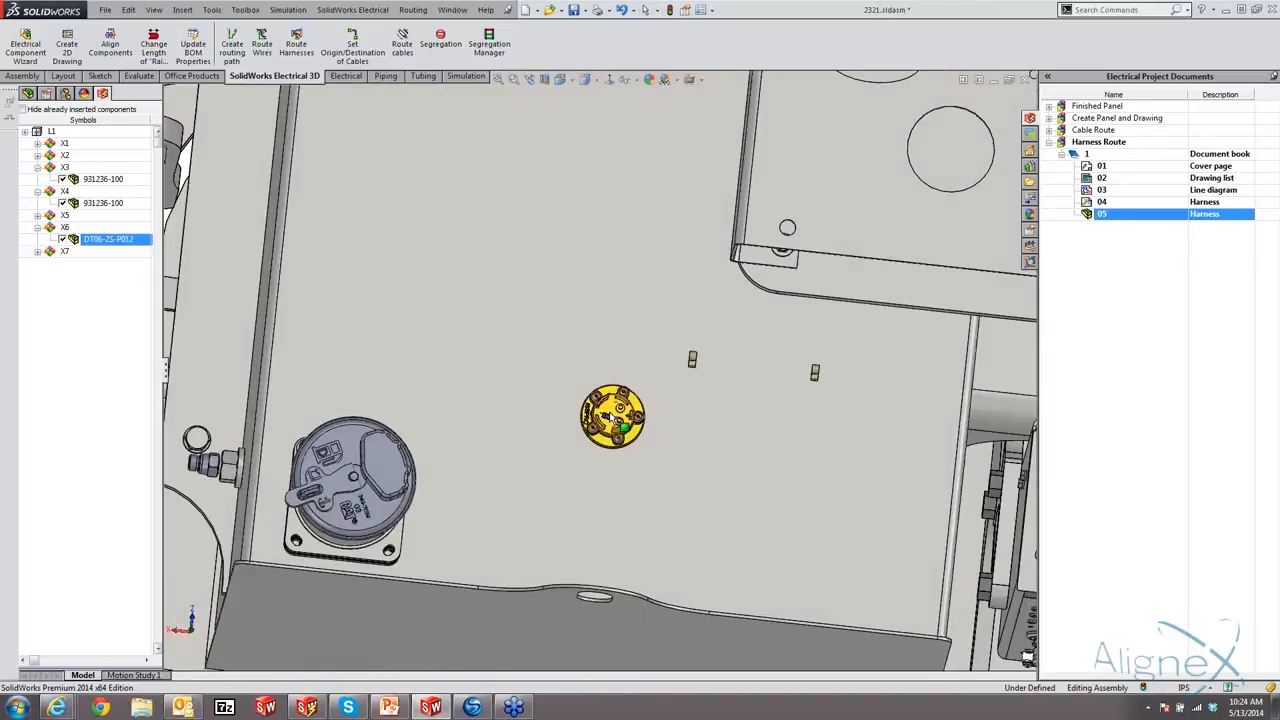
pyautogui.scroll(-1, 611, 417)
pyautogui.scroll(-3, 611, 417)
pyautogui.click(37, 251)
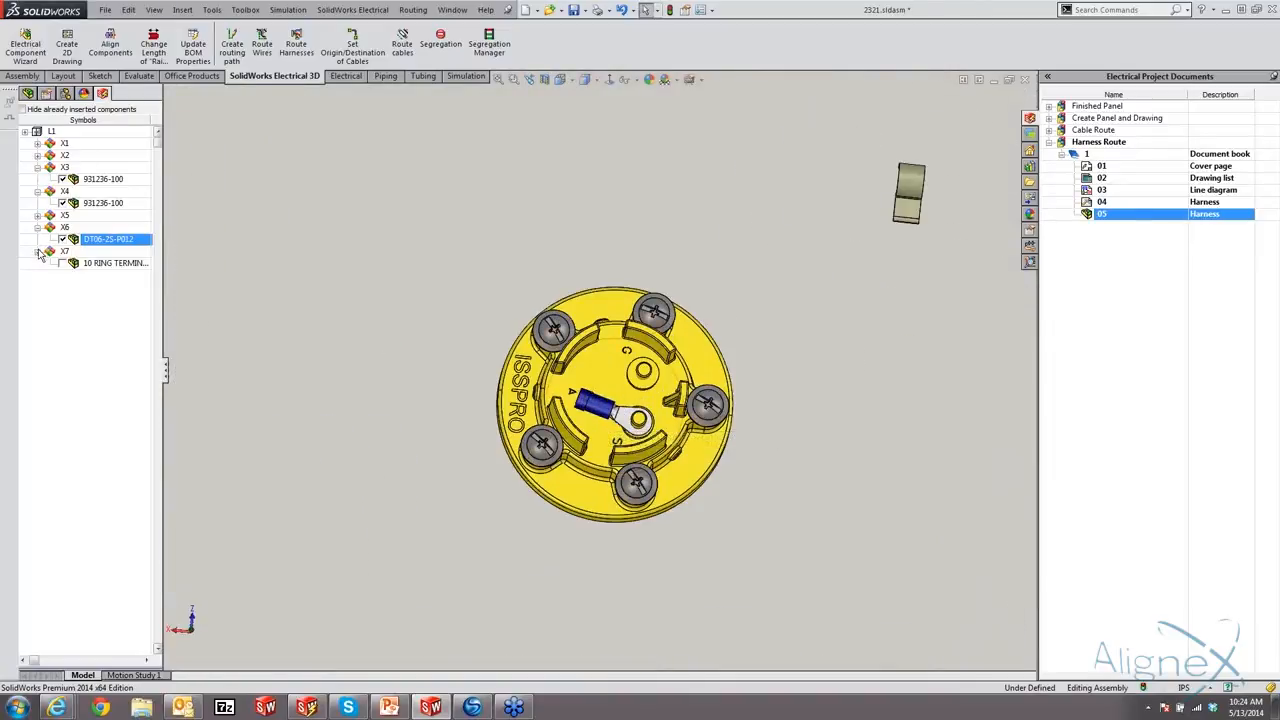
pyautogui.click(105, 263)
pyautogui.rightClick(105, 263)
pyautogui.click(140, 276)
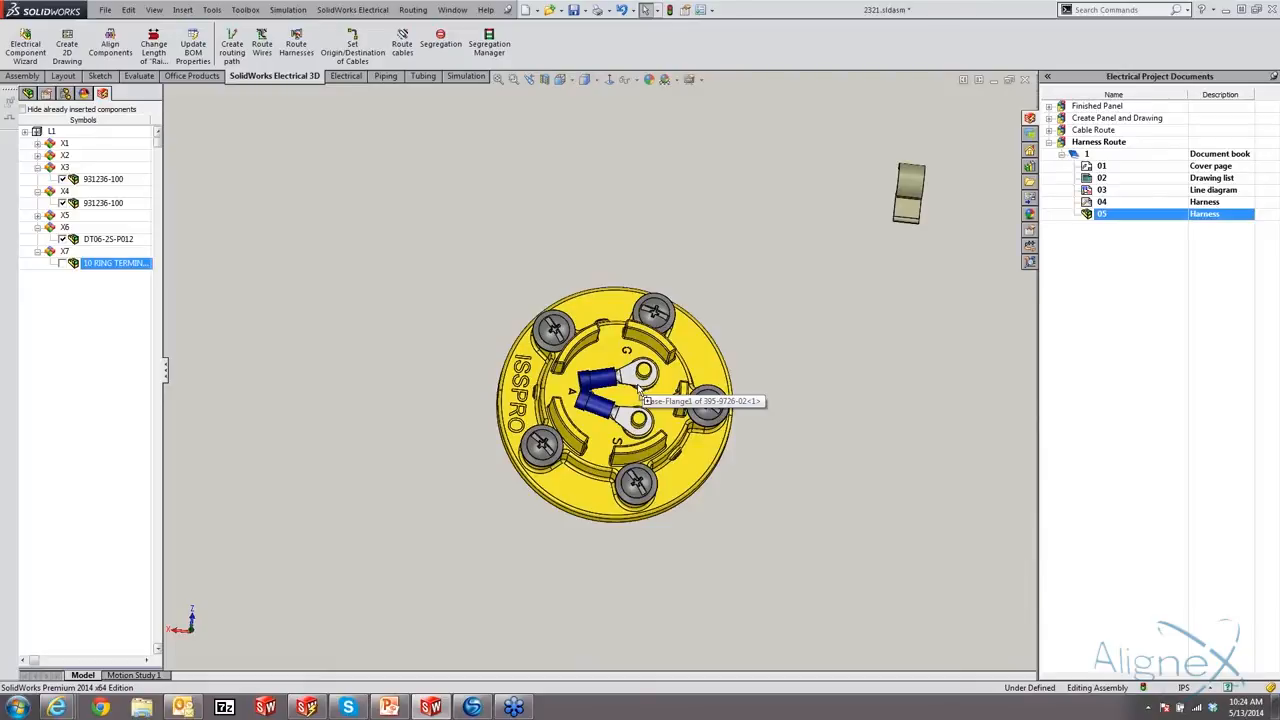
pyautogui.click(640, 390)
# - Examine the assembly around the electrical enclosure, then switch to SolidWorks Electrical and review the connectors on the 04 - Harness drawing
pyautogui.scroll(5, 600, 385)
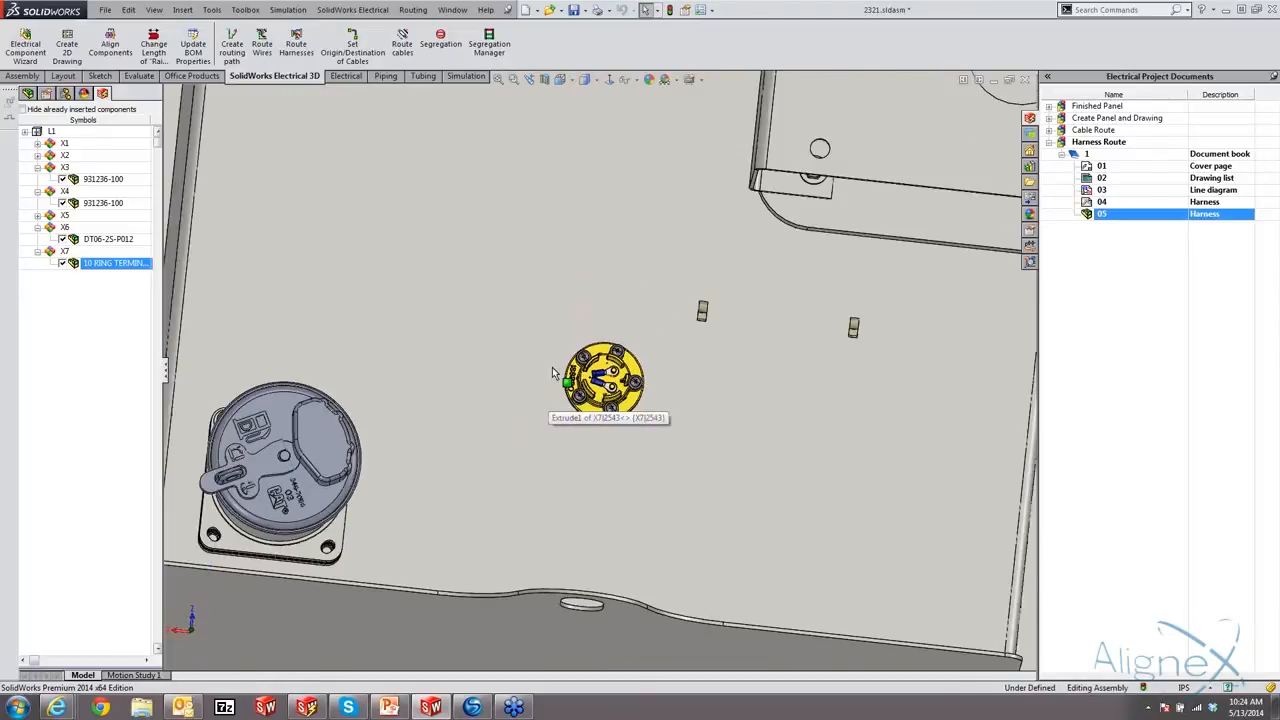
pyautogui.scroll(3, 553, 380)
pyautogui.moveTo(553, 388); pyautogui.dragTo(405, 333, button='middle')
pyautogui.keyDown('ctrl'); pyautogui.moveTo(319, 354); pyautogui.dragTo(415, 383, button='middle'); pyautogui.keyUp('ctrl')
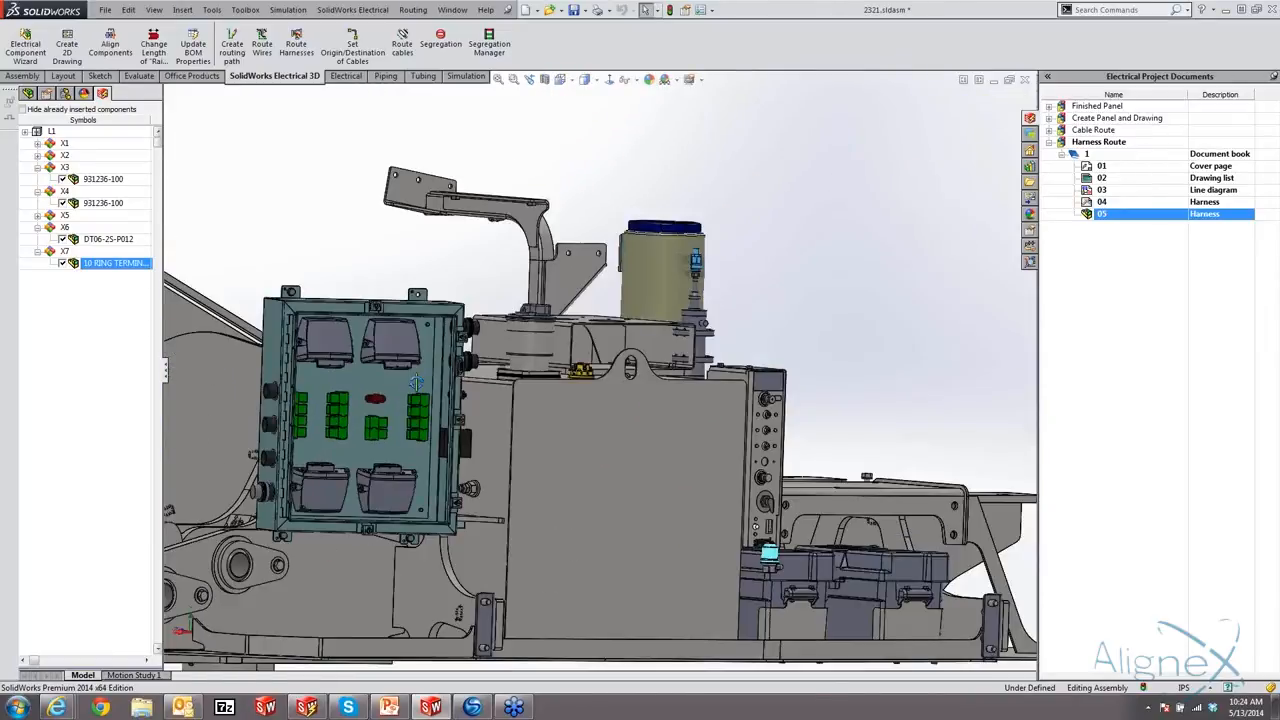
pyautogui.scroll(3, 415, 383)
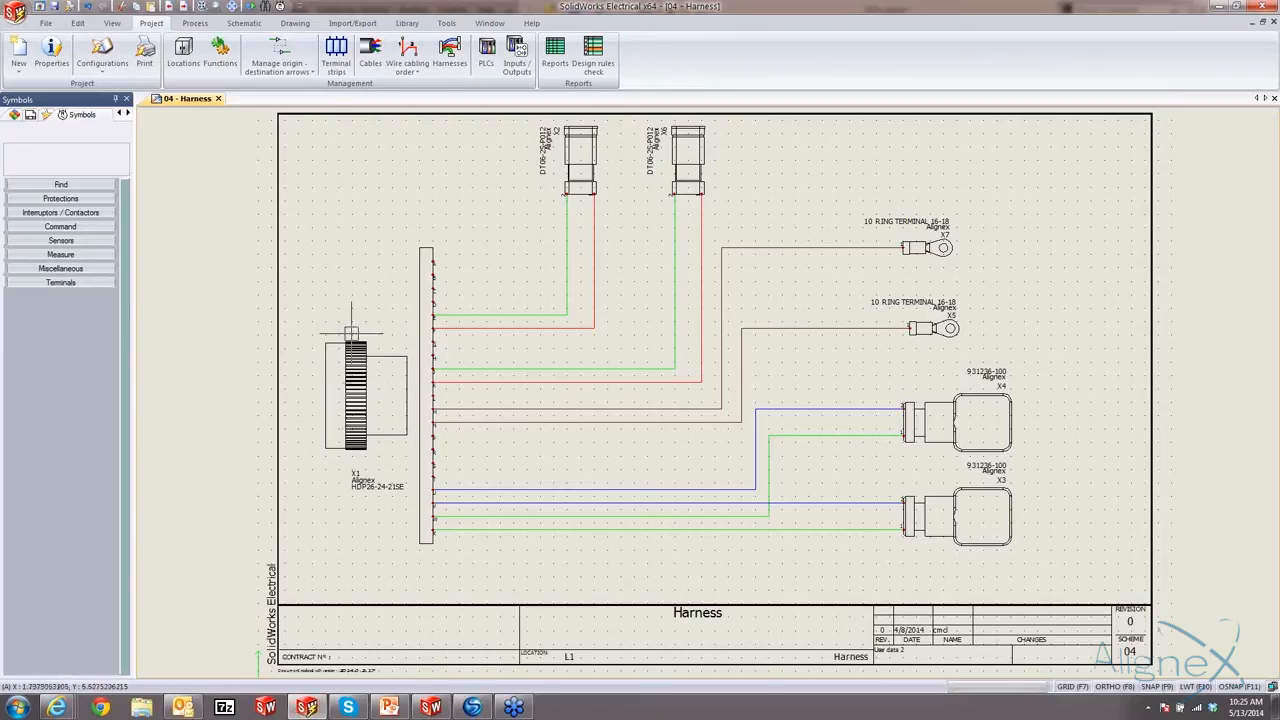
pyautogui.click(688, 140)
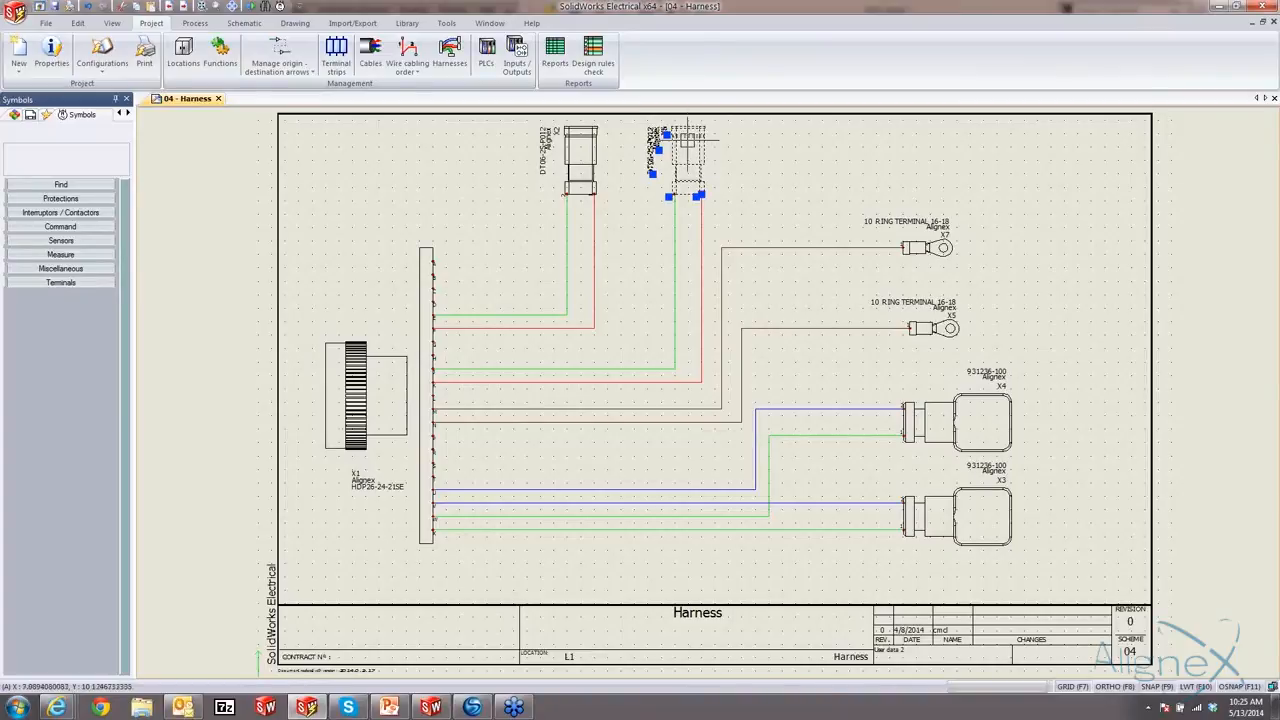
pyautogui.press('Escape')
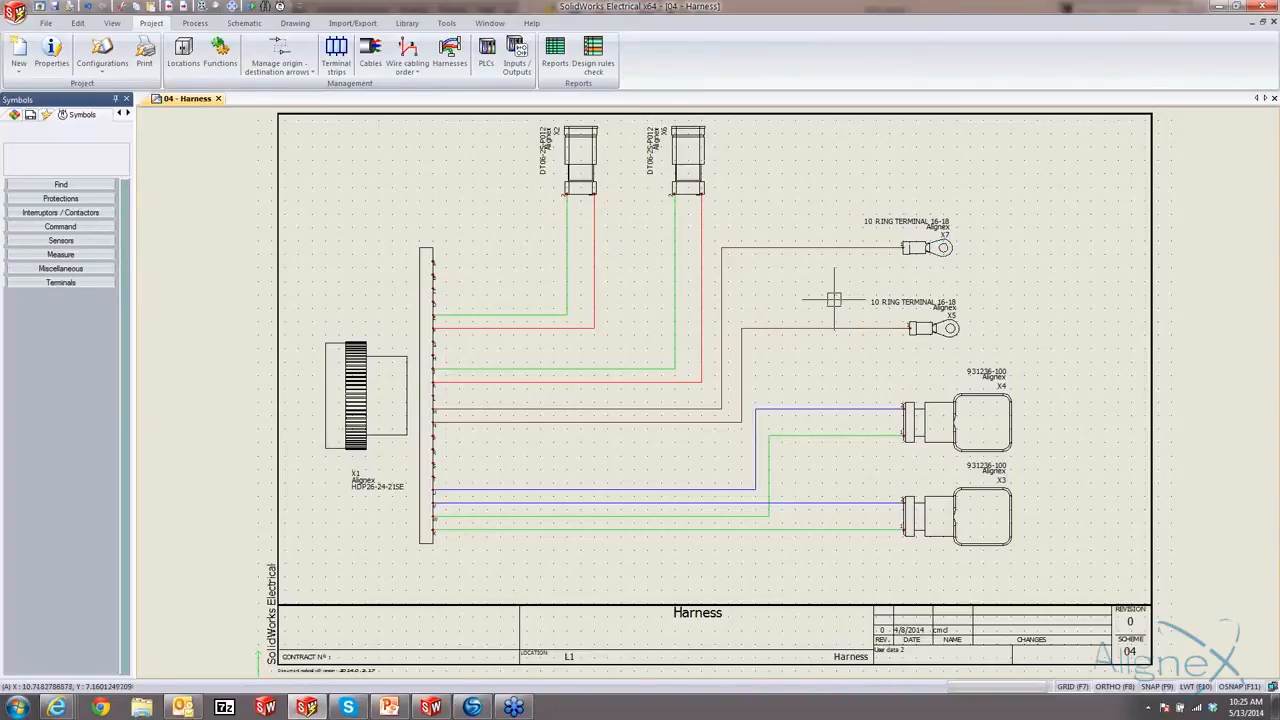
# - Switch back to SolidWorks and route only harness H1 through the machine assembly, saving all modified component documents
pyautogui.click(430, 708)
pyautogui.moveTo(838, 187); pyautogui.dragTo(821, 212, button='middle')
pyautogui.scroll(1, 821, 212)
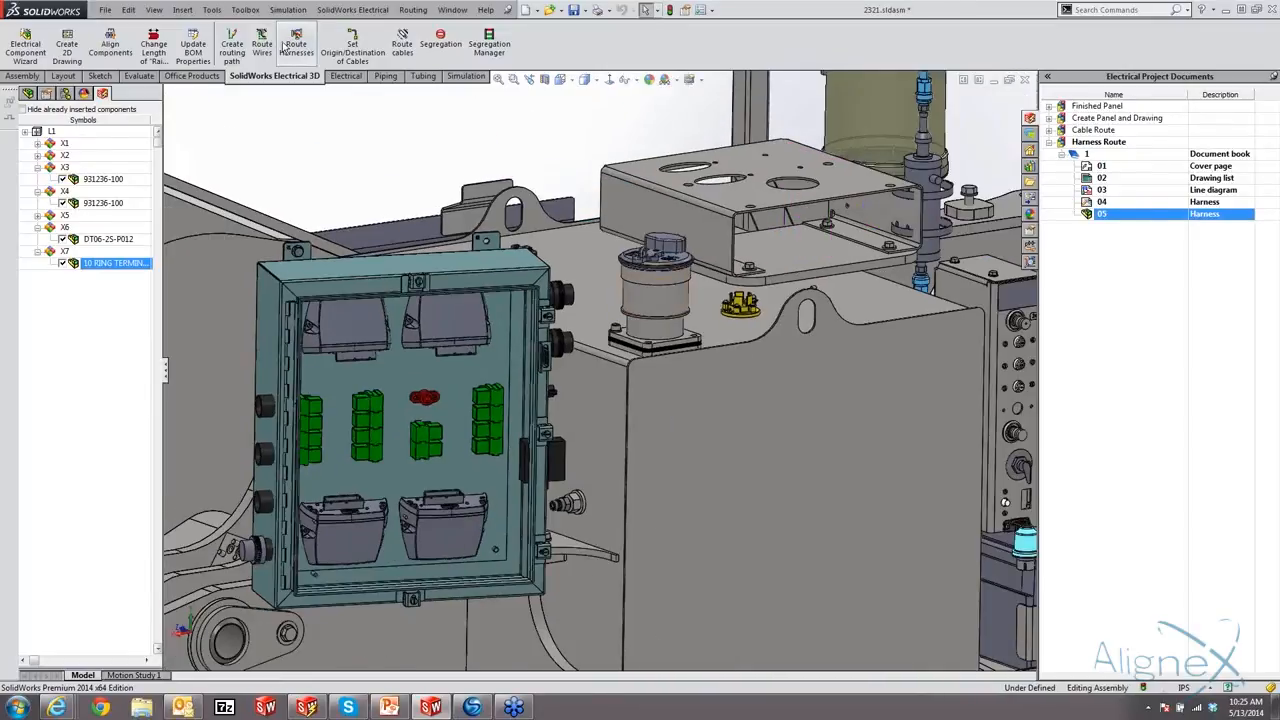
pyautogui.click(295, 43)
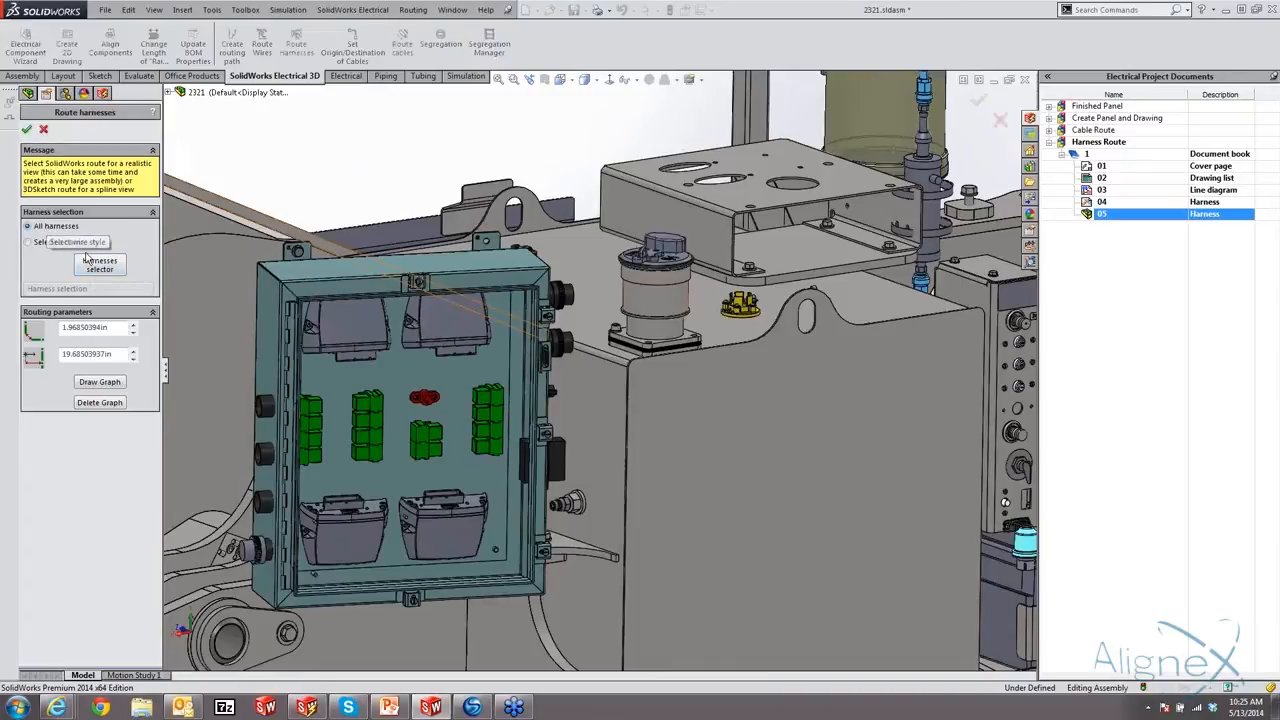
pyautogui.click(95, 265)
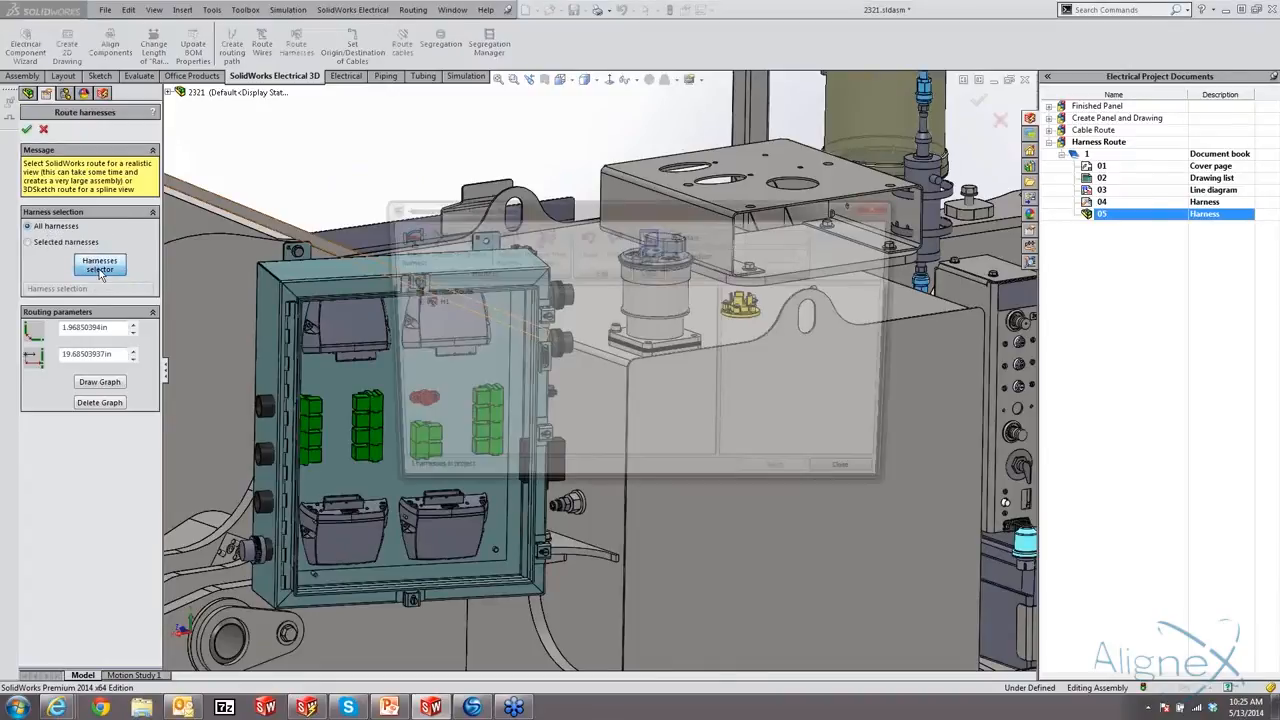
pyautogui.click(430, 301)
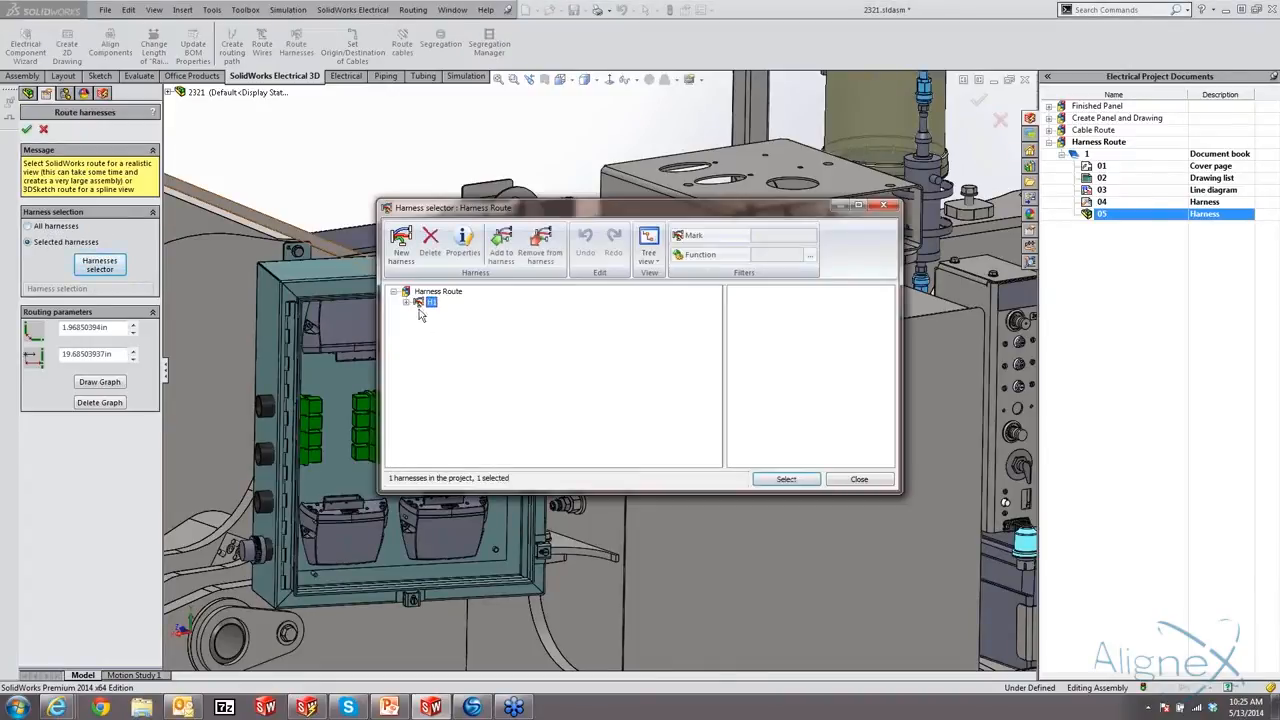
pyautogui.click(776, 482)
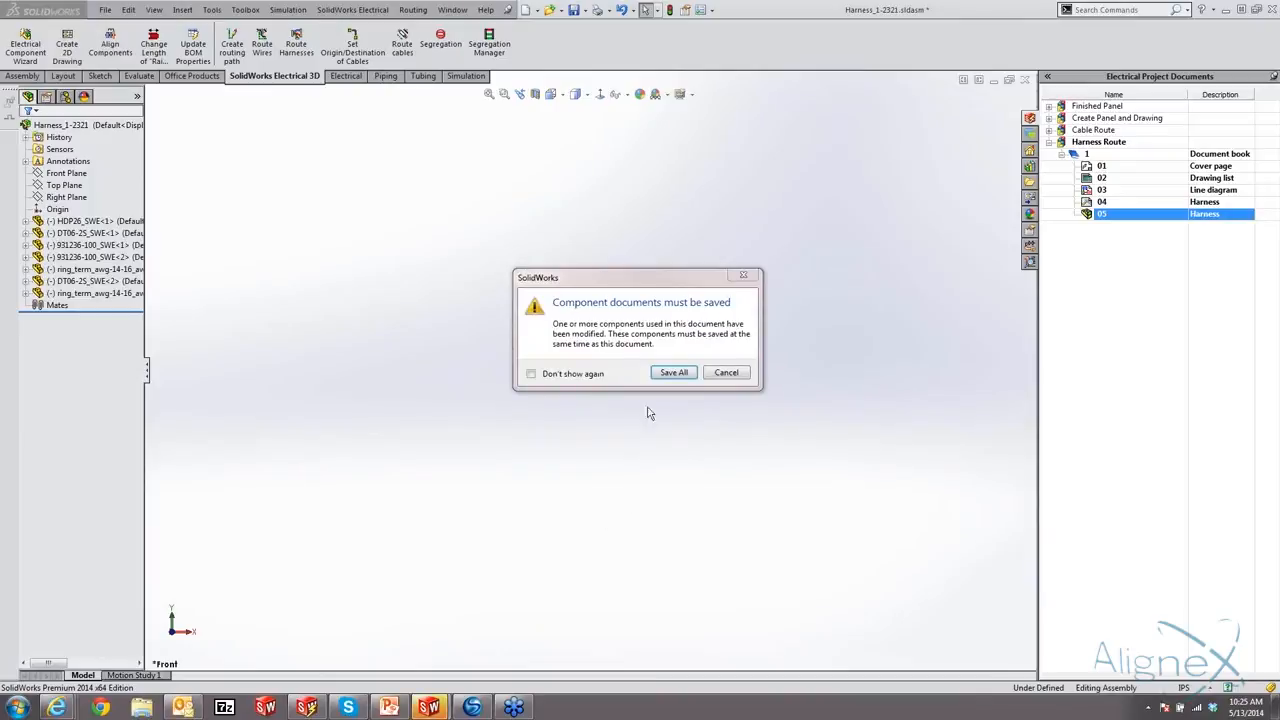
pyautogui.click(672, 373)
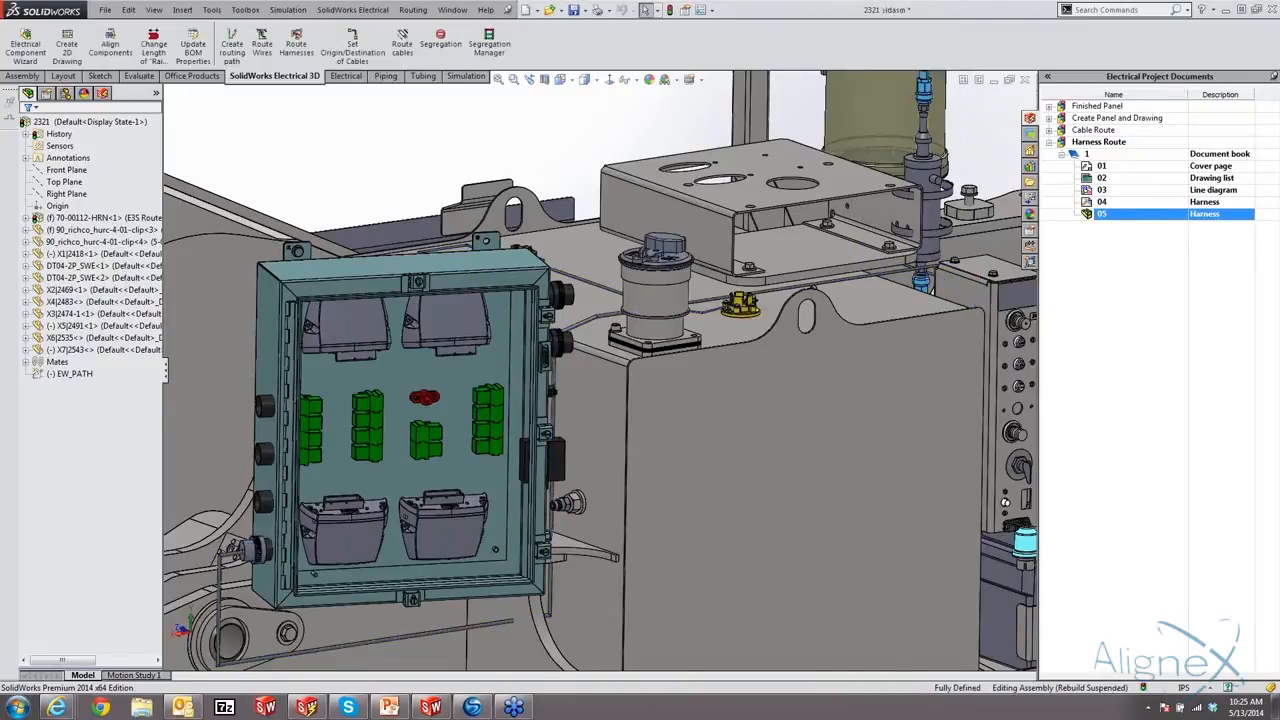
# - Open the route of the EWRoutingAssyHarness-H1 subassembly for editing
pyautogui.click(592, 313)
pyautogui.scroll(2, 597, 313)
pyautogui.moveTo(597, 313); pyautogui.dragTo(580, 313, button='middle')
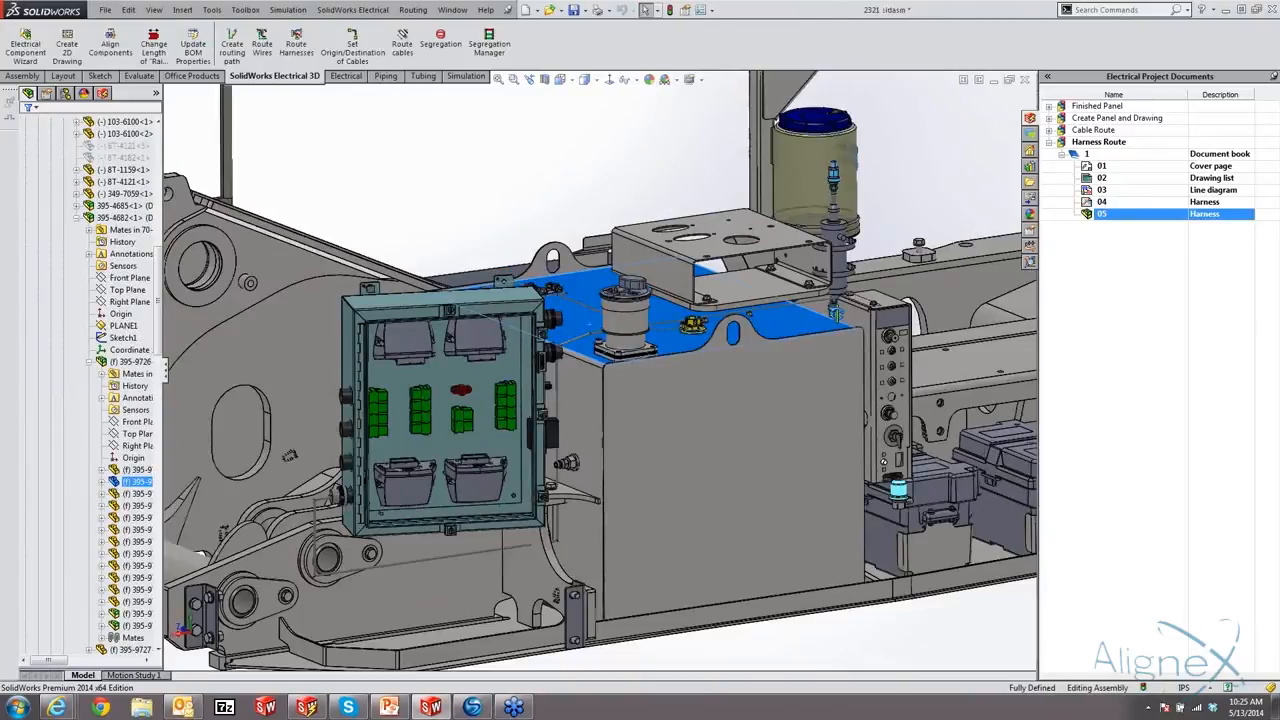
pyautogui.moveTo(835, 312); pyautogui.dragTo(824, 360, button='middle')
pyautogui.scroll(-3, 578, 337)
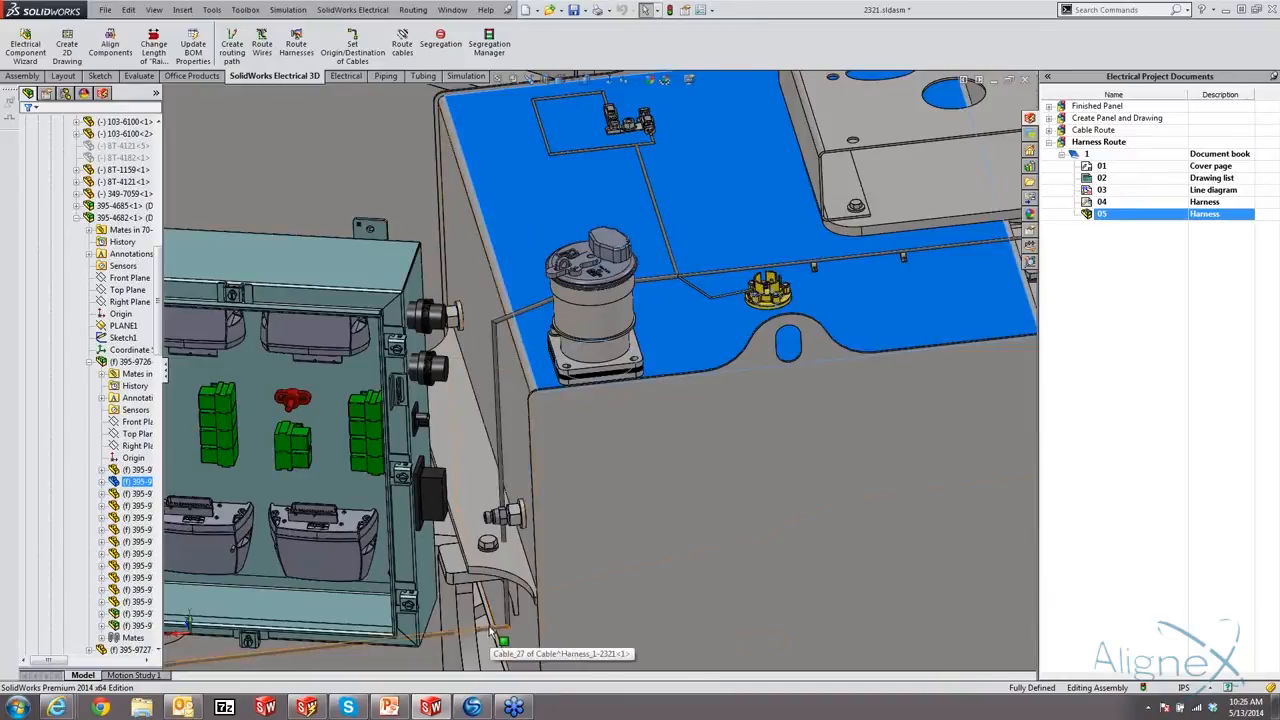
pyautogui.click(89, 362)
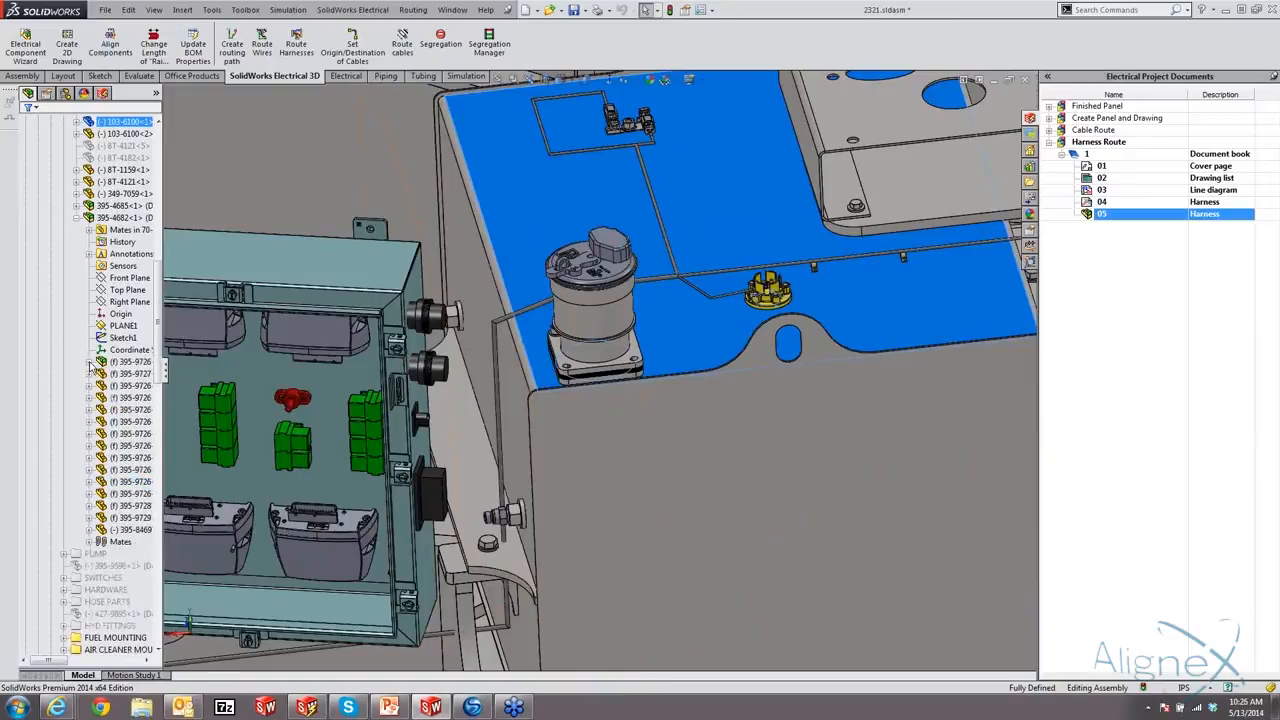
pyautogui.click(77, 218)
pyautogui.scroll(-10, 73, 526)
pyautogui.scroll(-12, 74, 540)
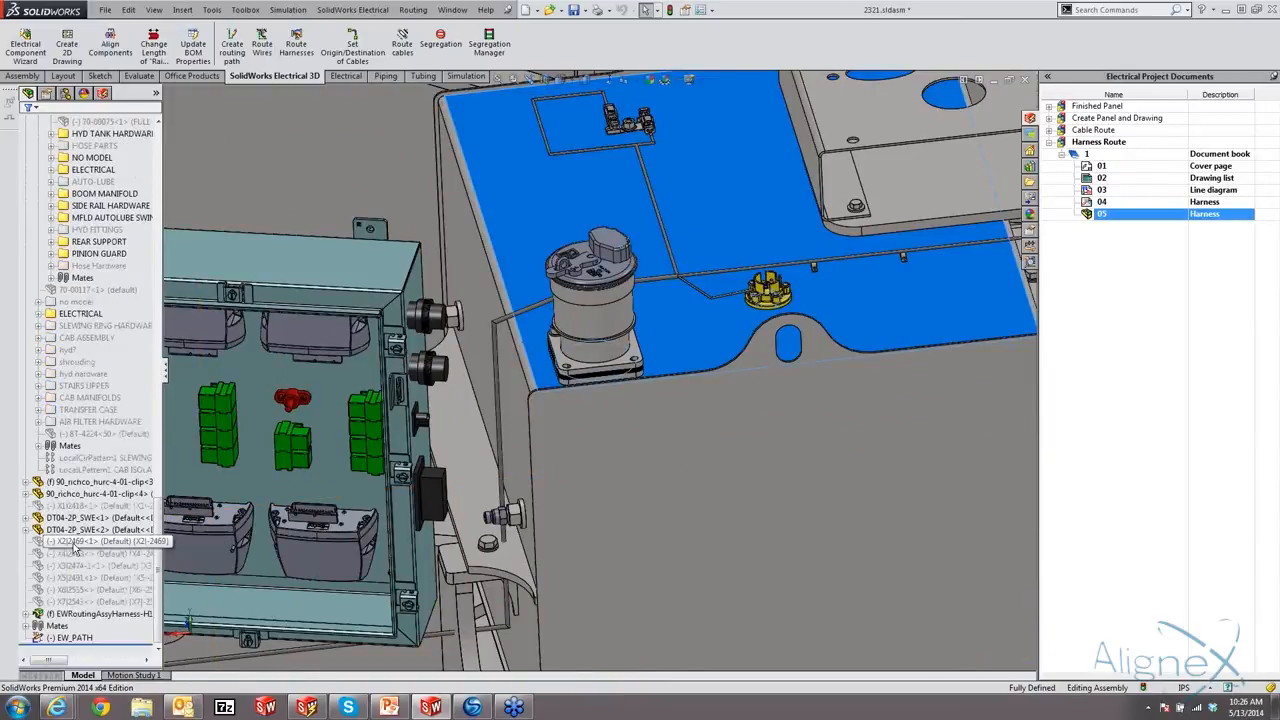
pyautogui.rightClick(79, 614)
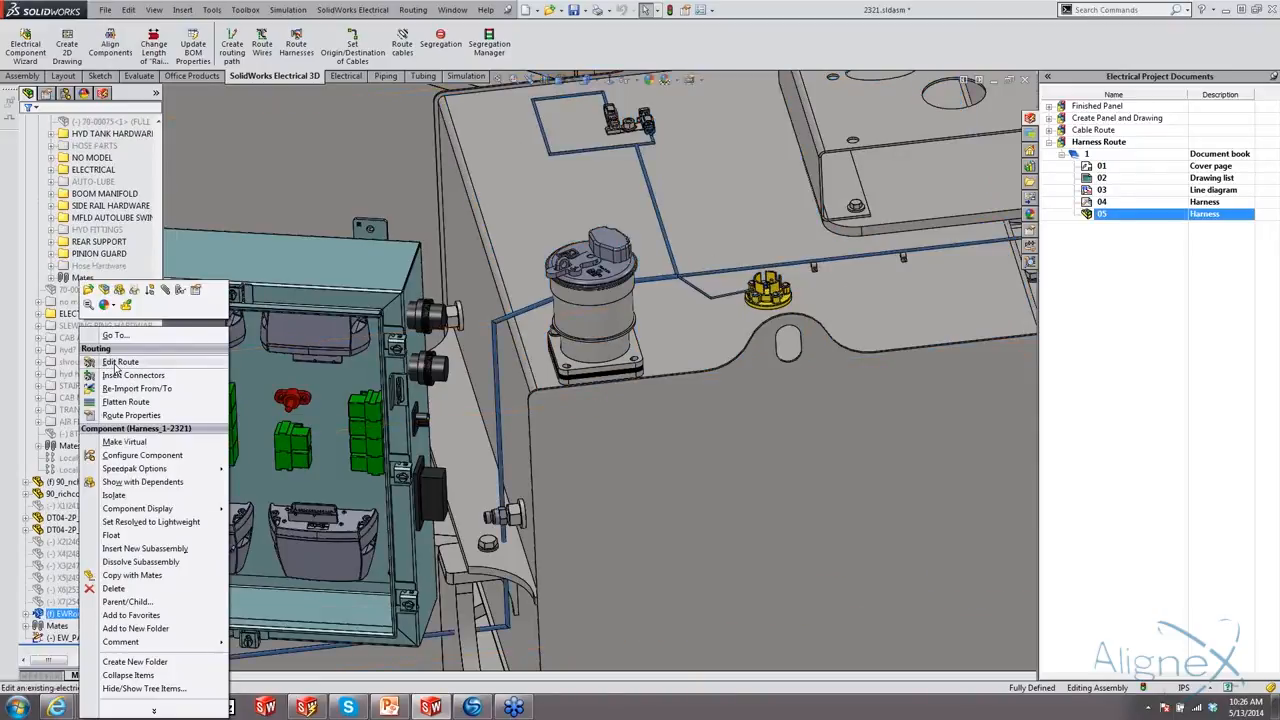
pyautogui.click(118, 362)
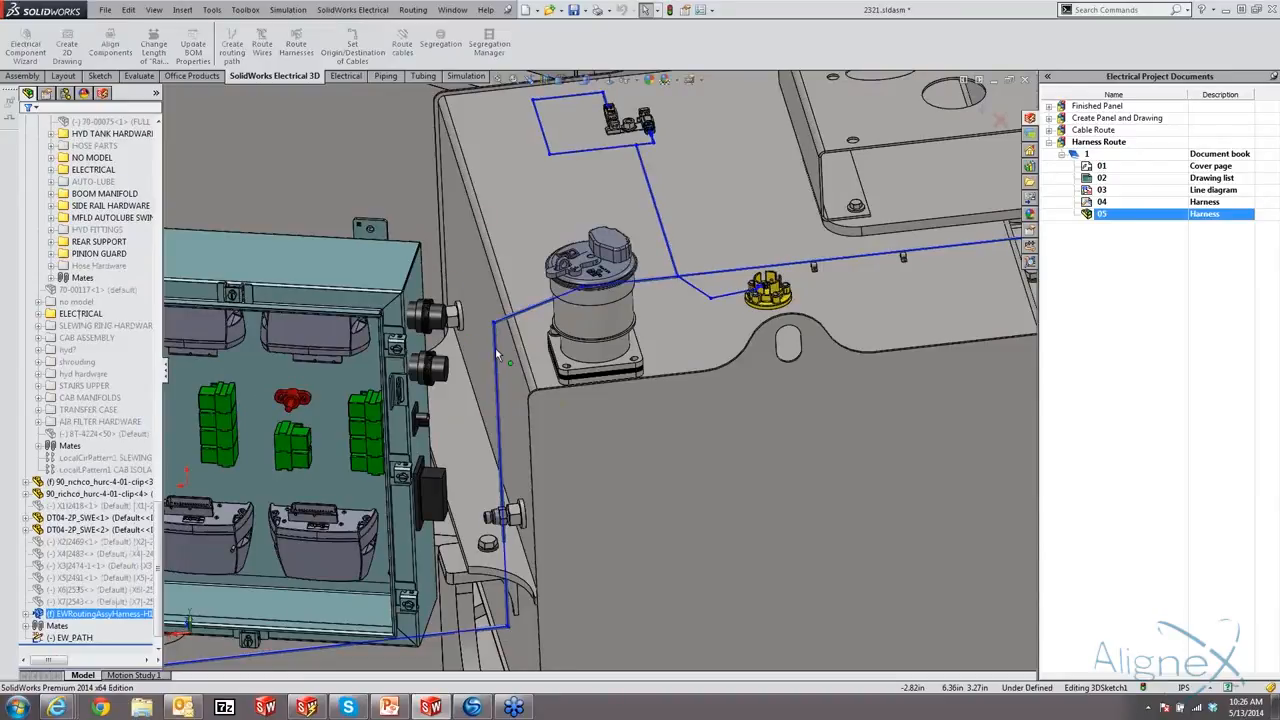
# - Add tangent relations at both ends of the vertical harness segment running between the electrical enclosure and the tank
pyautogui.click(509, 607)
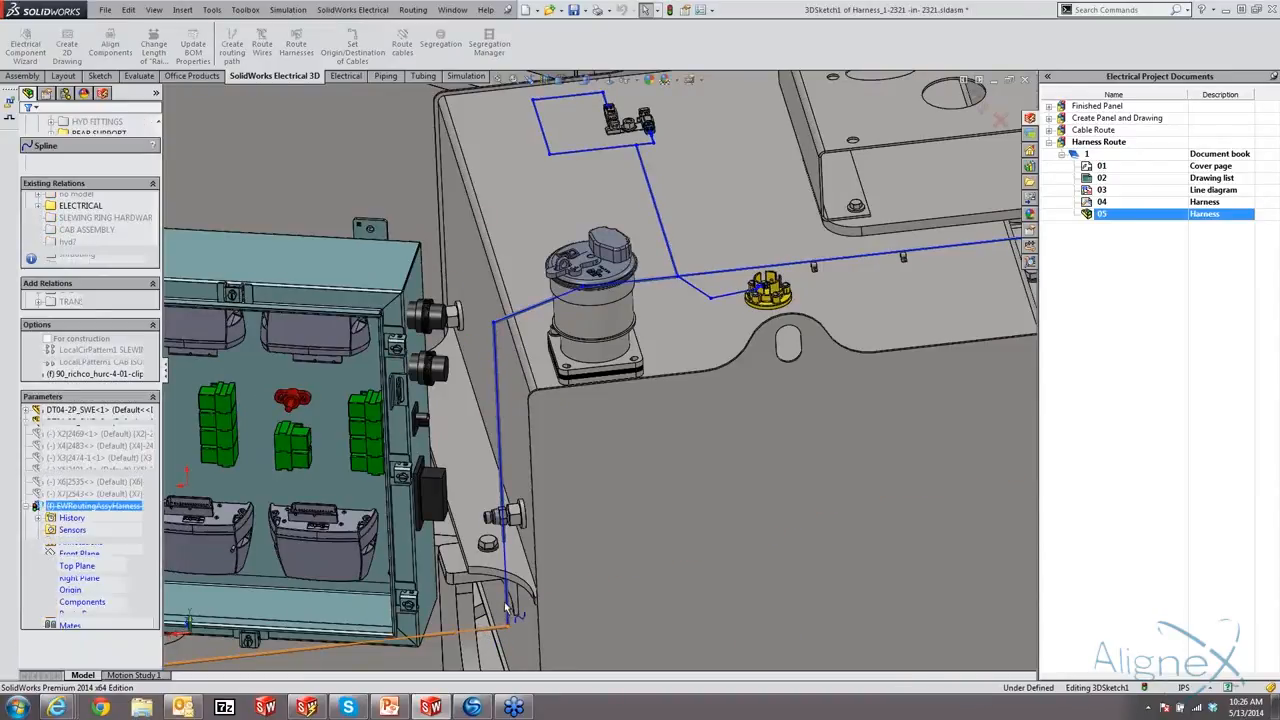
pyautogui.keyDown('ctrl'); pyautogui.click(508, 606); pyautogui.keyUp('ctrl')
pyautogui.click(547, 544)
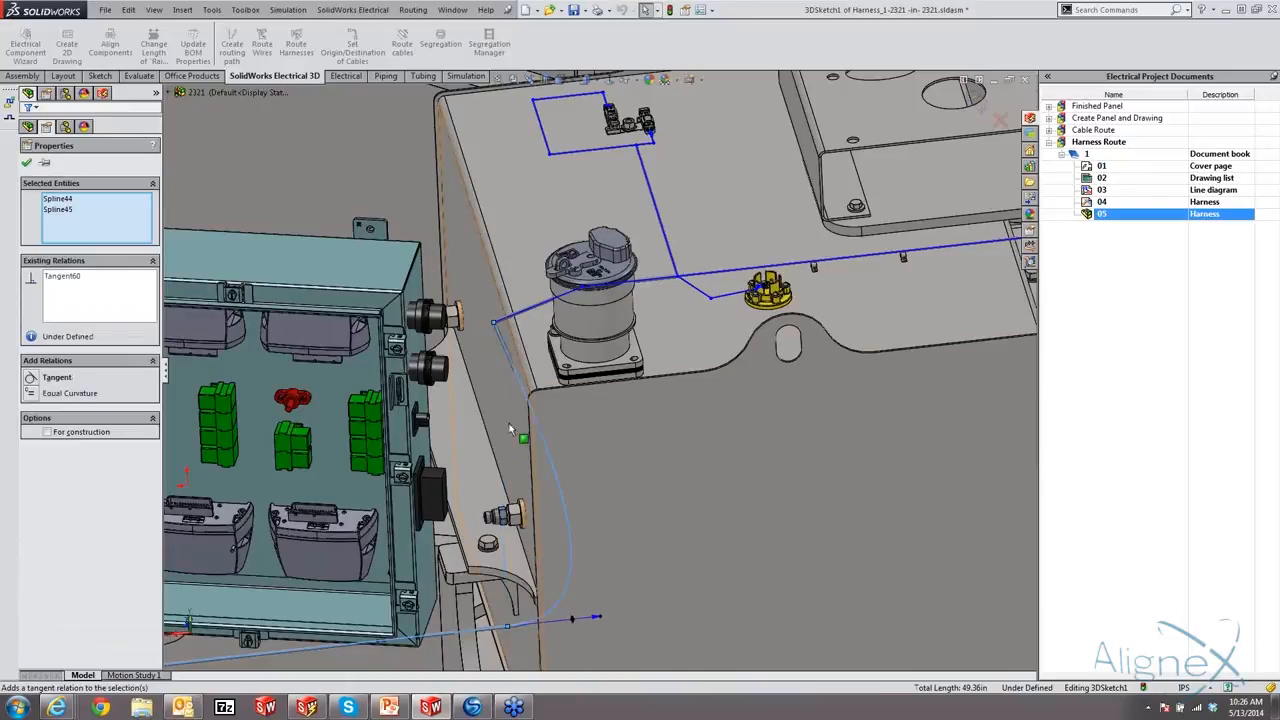
pyautogui.click(514, 317)
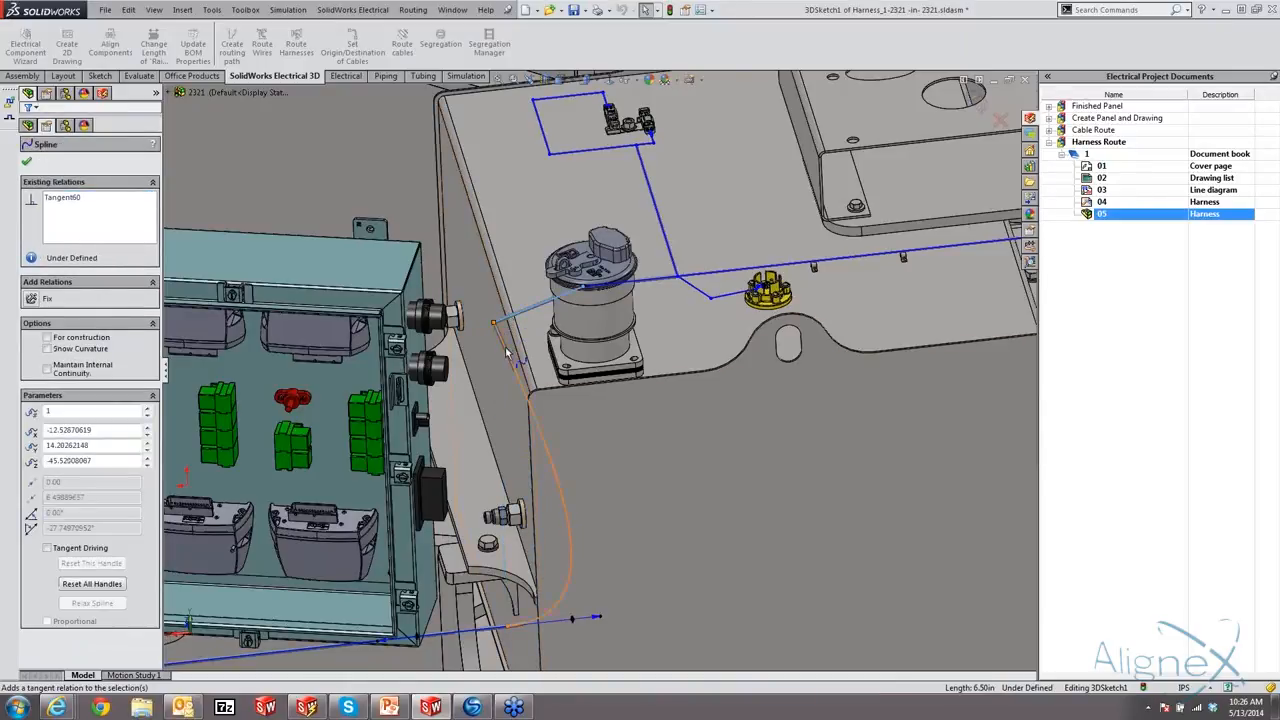
pyautogui.keyDown('ctrl'); pyautogui.click(540, 291); pyautogui.keyUp('ctrl')
pyautogui.click(541, 293)
# - Make the near corner of the cable loop on the tank tangent, and likewise the two short segments leading into the neighbouring connector
pyautogui.click(567, 152)
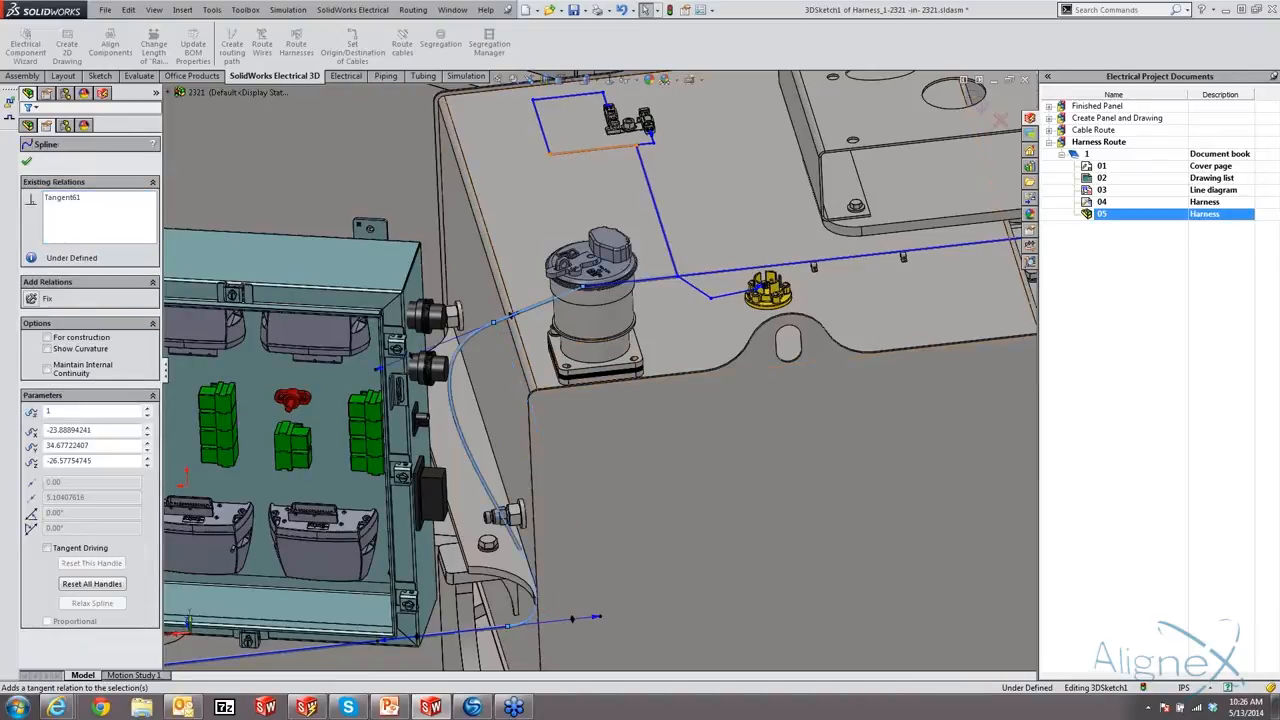
pyautogui.keyDown('ctrl'); pyautogui.click(544, 134); pyautogui.keyUp('ctrl')
pyautogui.click(583, 77)
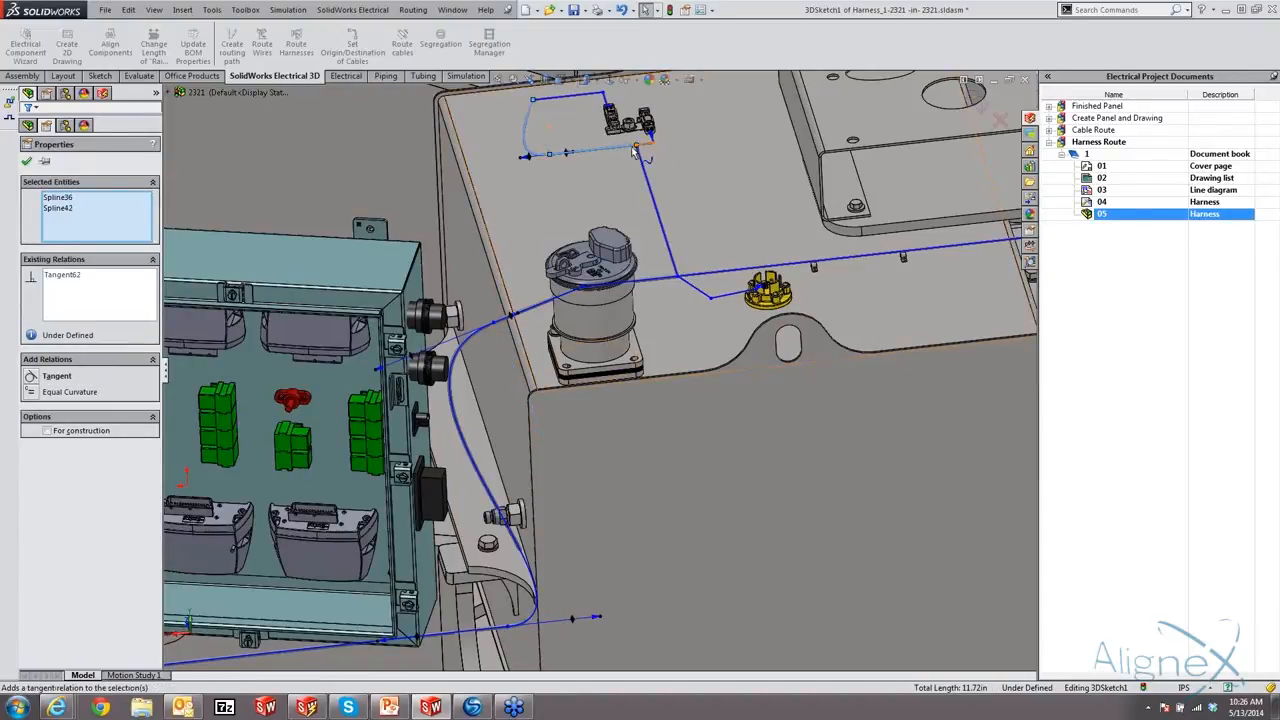
pyautogui.scroll(-1, 636, 150)
pyautogui.scroll(-3, 632, 150)
pyautogui.click(659, 198)
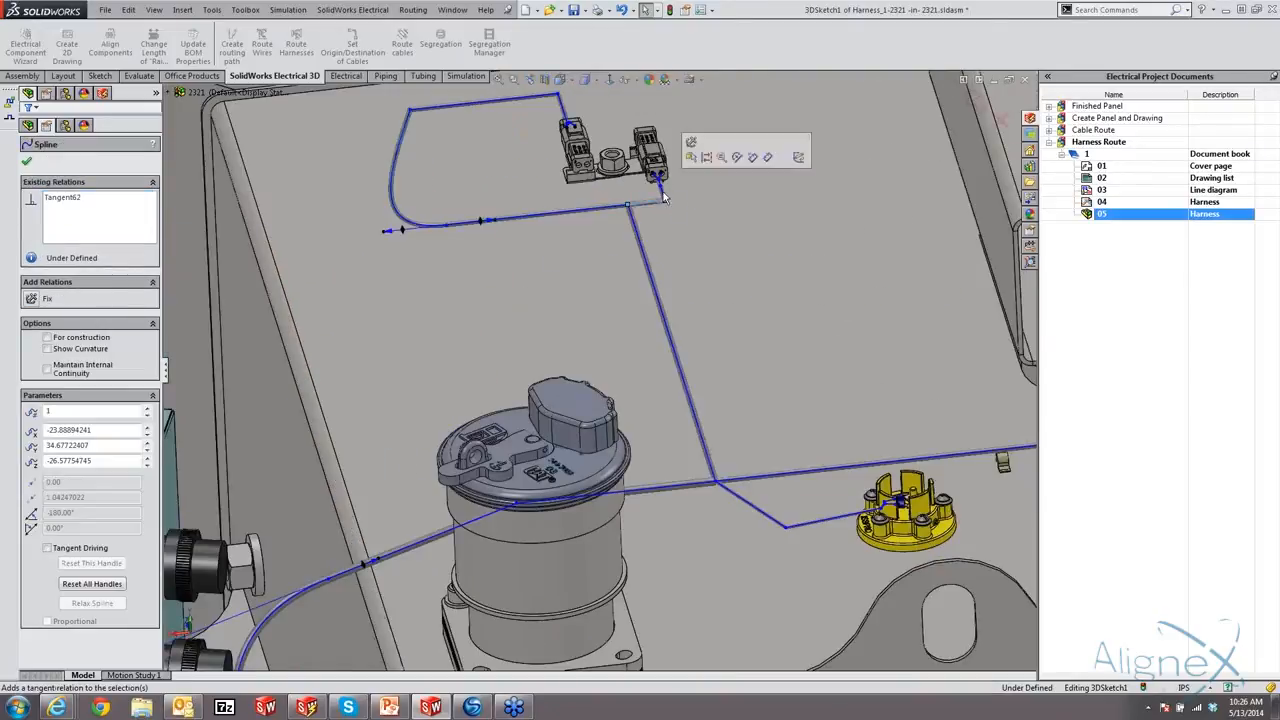
pyautogui.keyDown('ctrl'); pyautogui.click(662, 189); pyautogui.keyUp('ctrl')
pyautogui.click(699, 135)
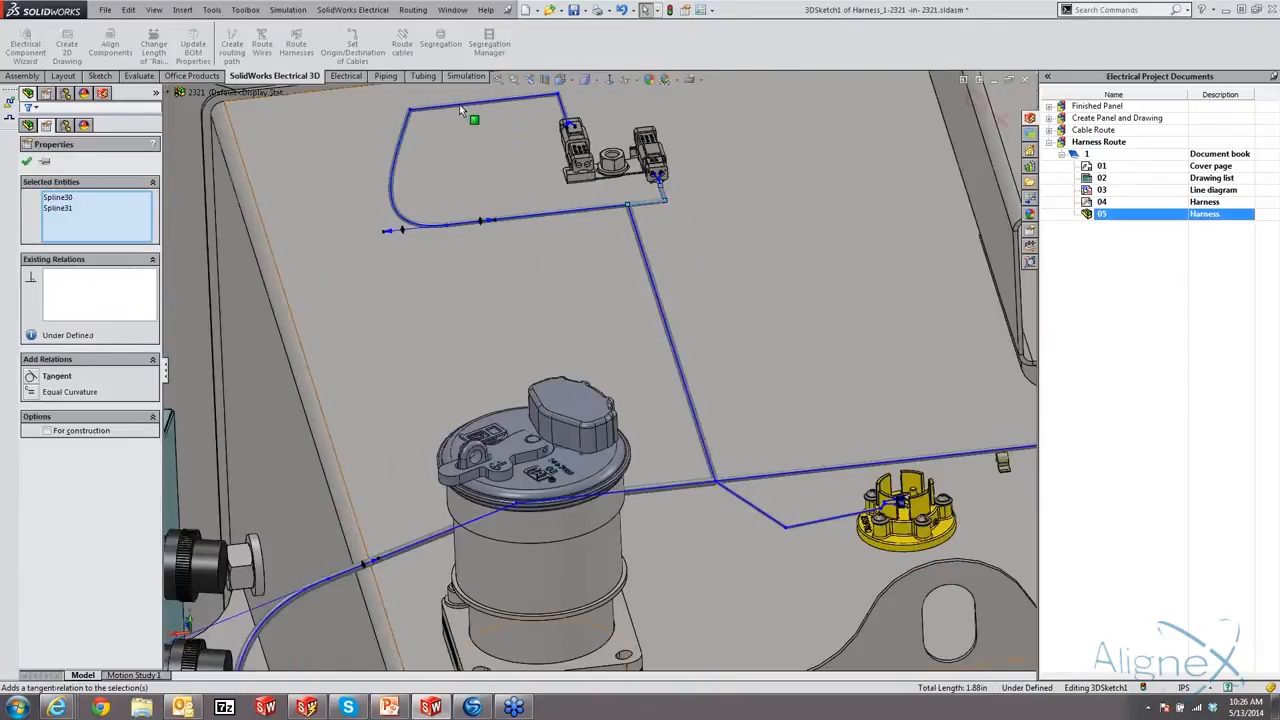
# - Add a tangent relation at the far corner of the cable loop on the tank and close the relation settings
pyautogui.click(433, 110)
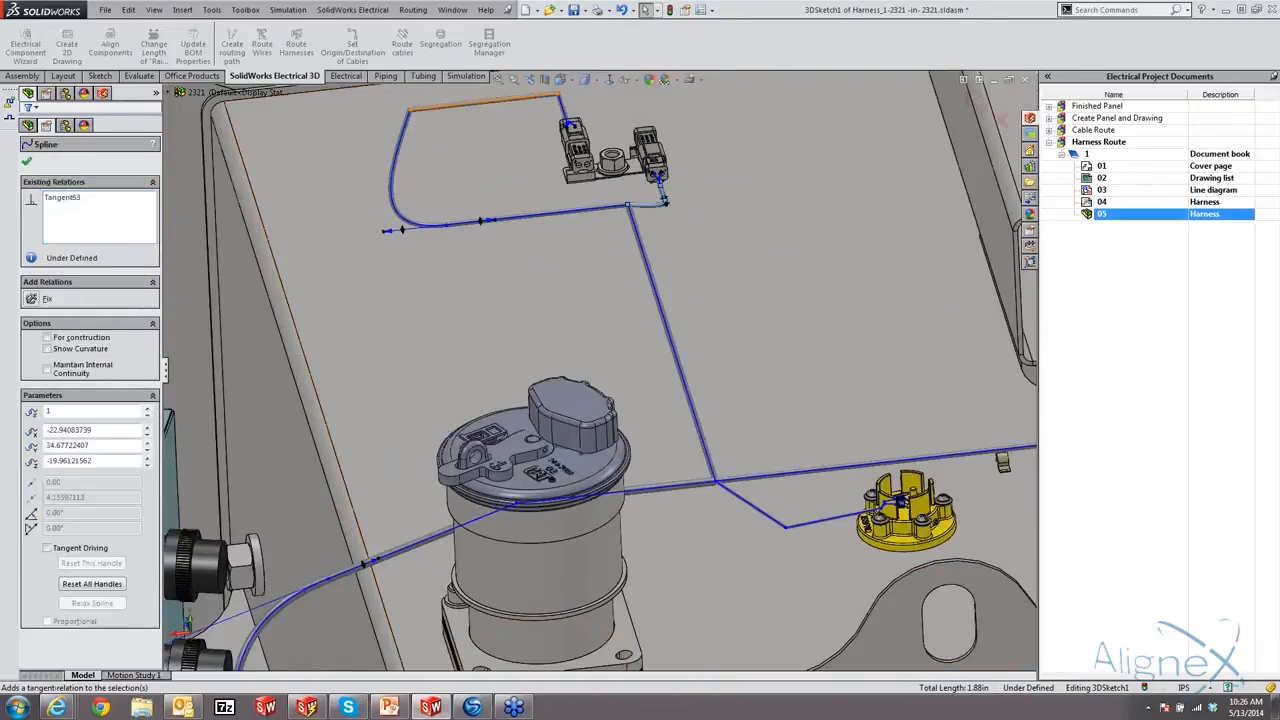
pyautogui.keyDown('ctrl'); pyautogui.click(404, 121); pyautogui.keyUp('ctrl')
pyautogui.click(438, 85)
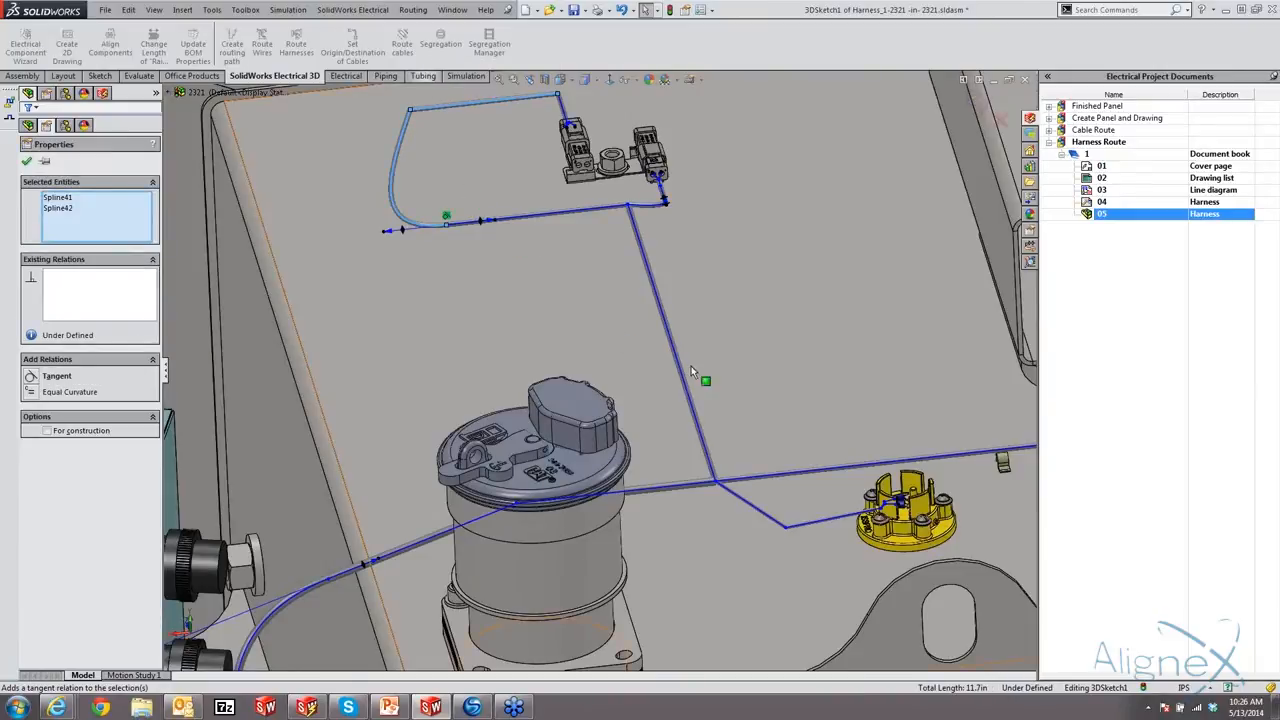
pyautogui.scroll(5, 720, 375)
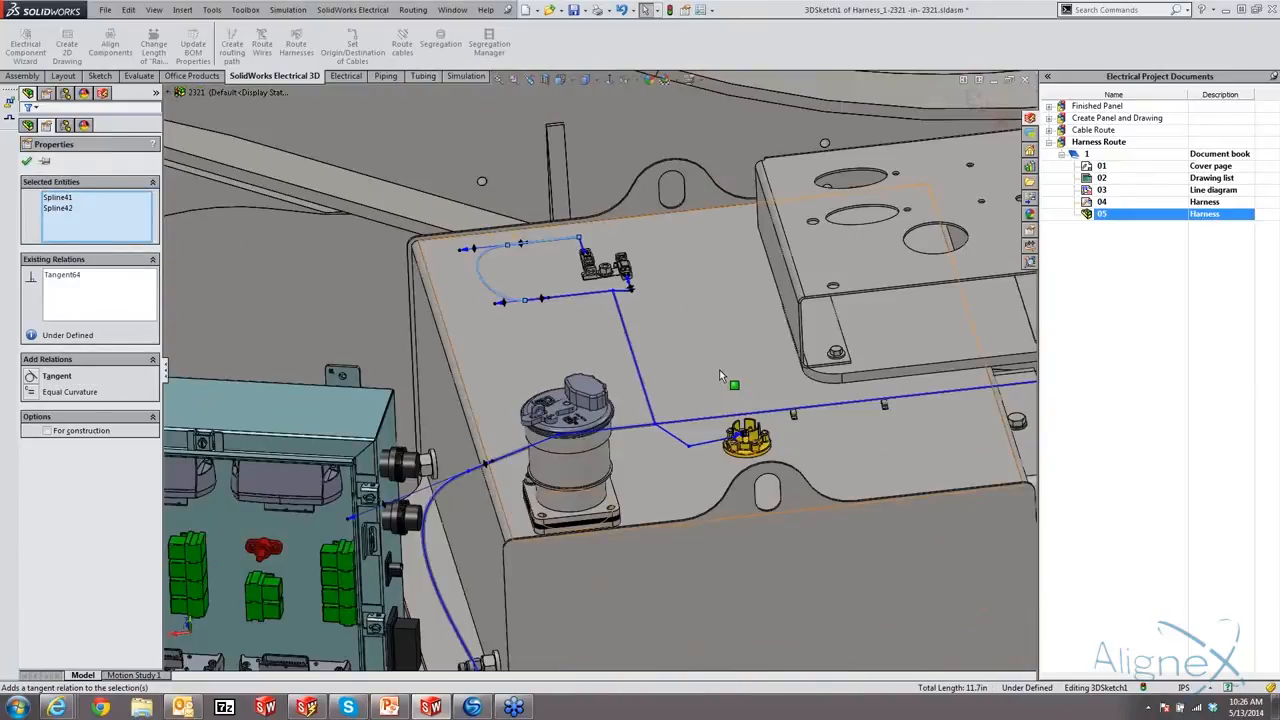
pyautogui.moveTo(510, 318); pyautogui.dragTo(754, 467, button='middle')
pyautogui.scroll(-2, 760, 426)
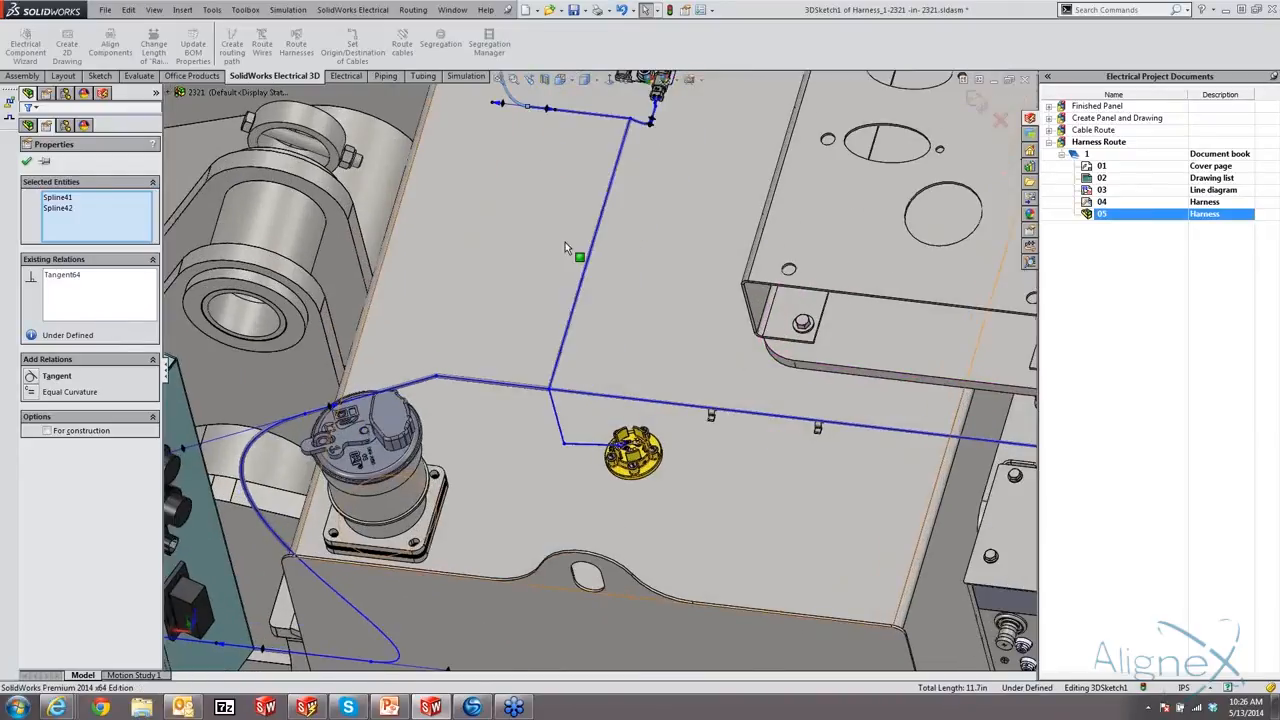
pyautogui.click(27, 161)
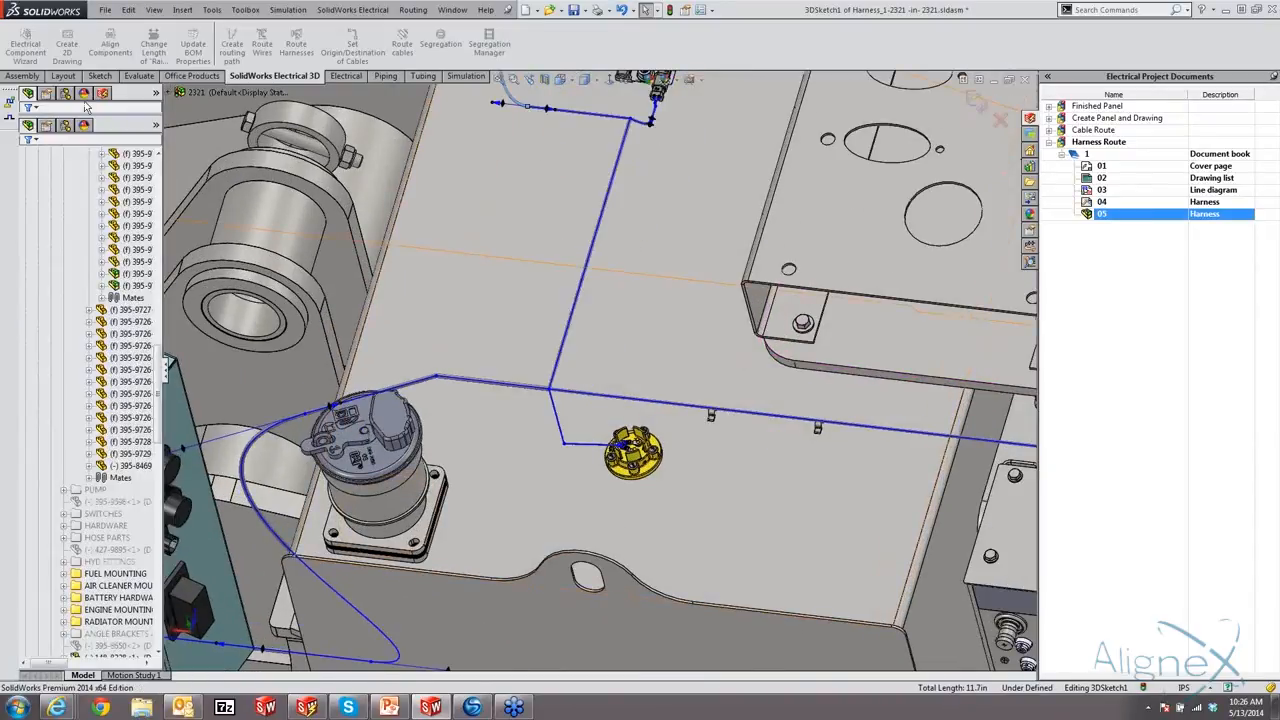
# - Route the long harness spline across the tank top through both richco clips with Route Through Clip
pyautogui.click(346, 76)
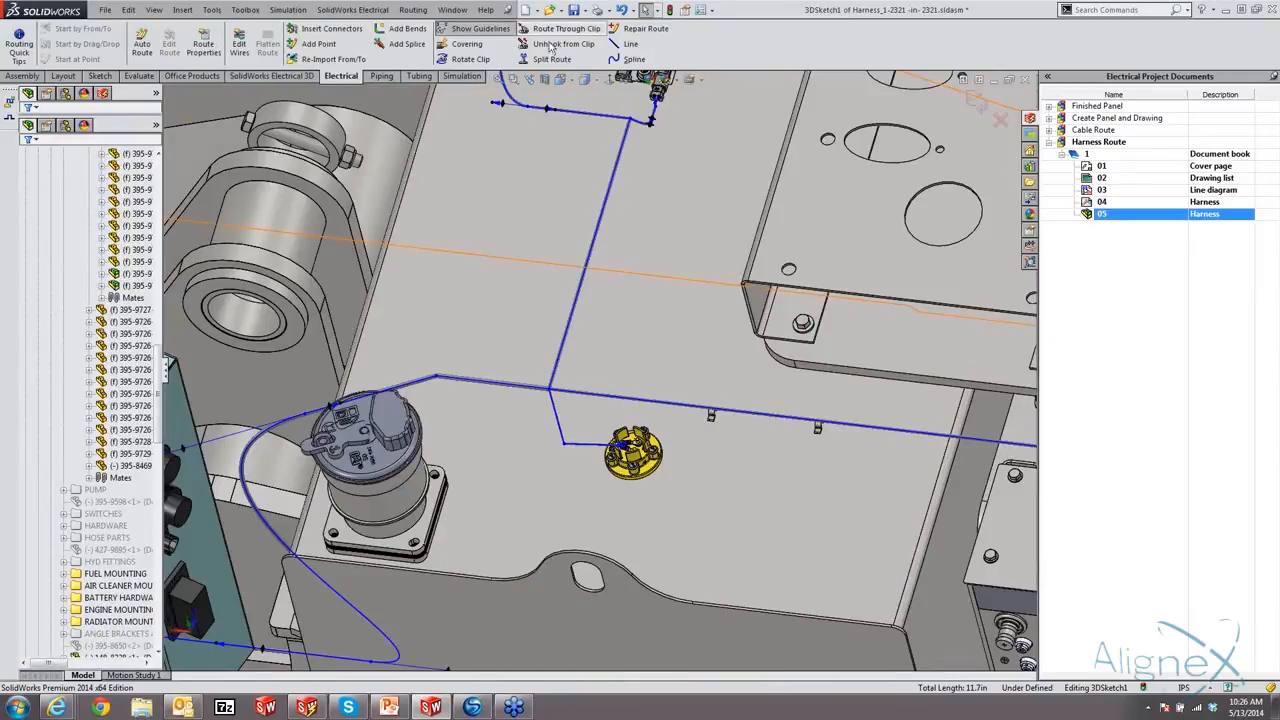
pyautogui.click(565, 32)
pyautogui.click(697, 405)
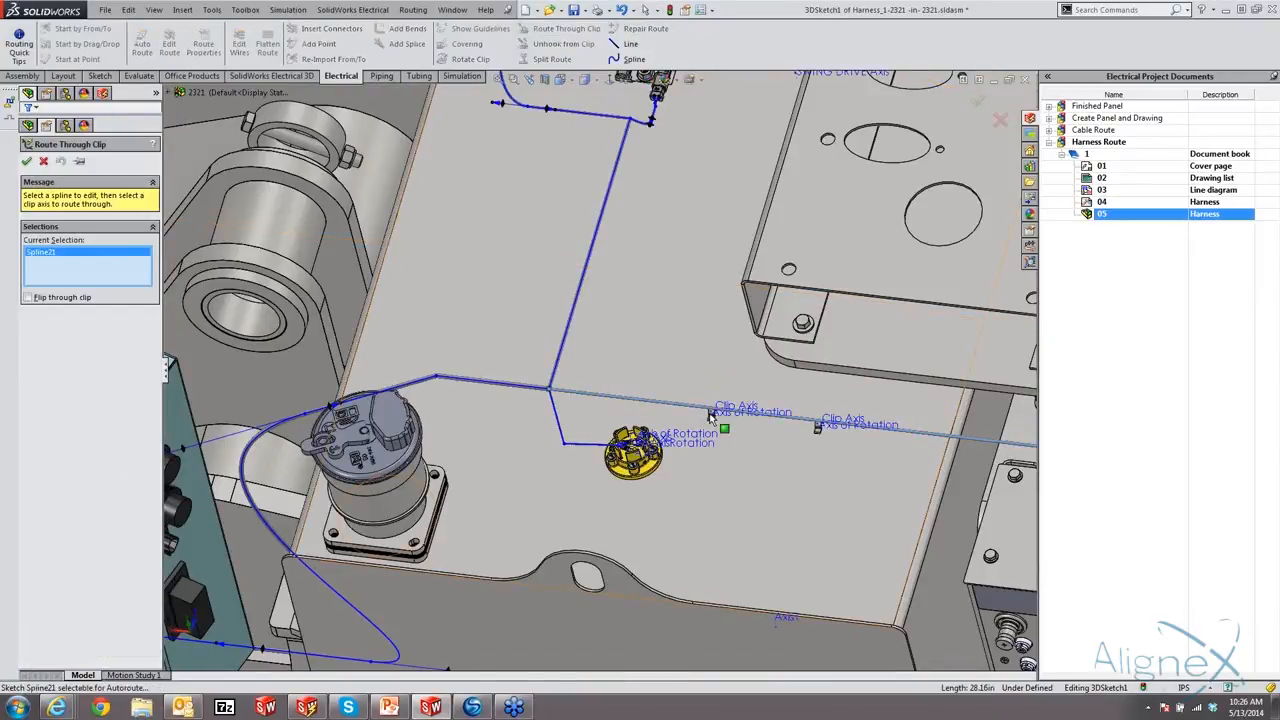
pyautogui.click(710, 414)
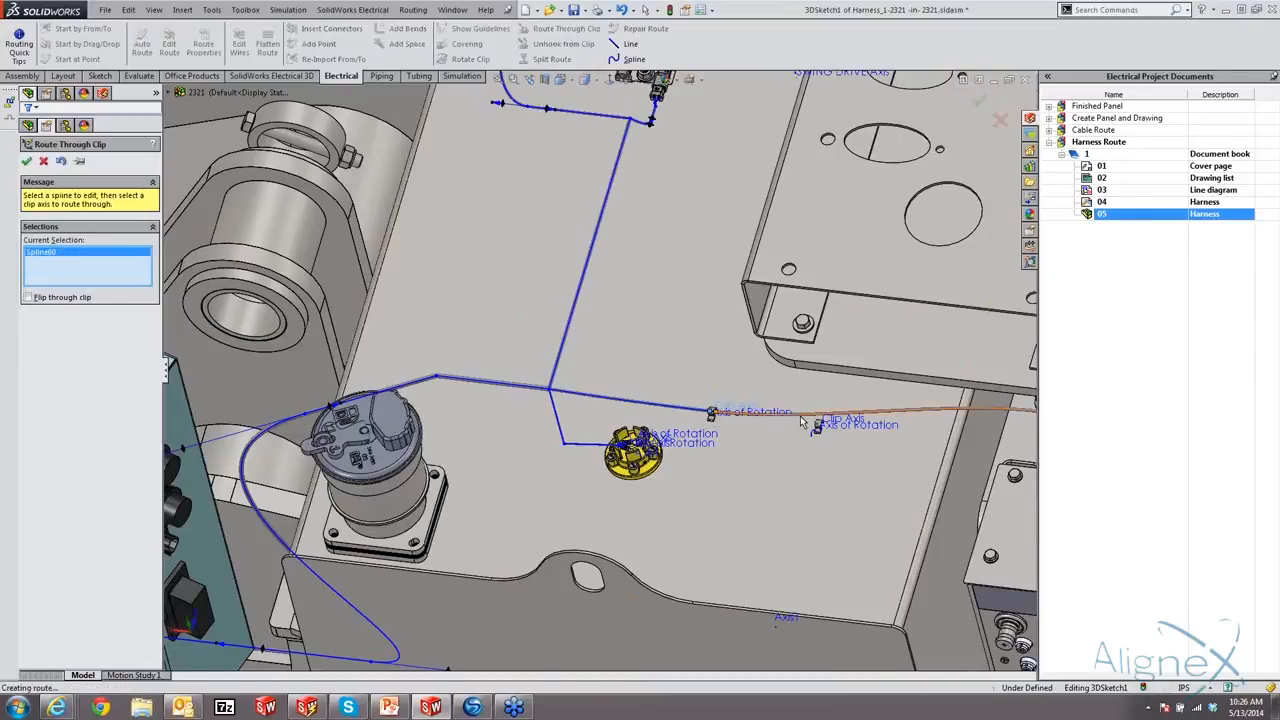
pyautogui.click(816, 428)
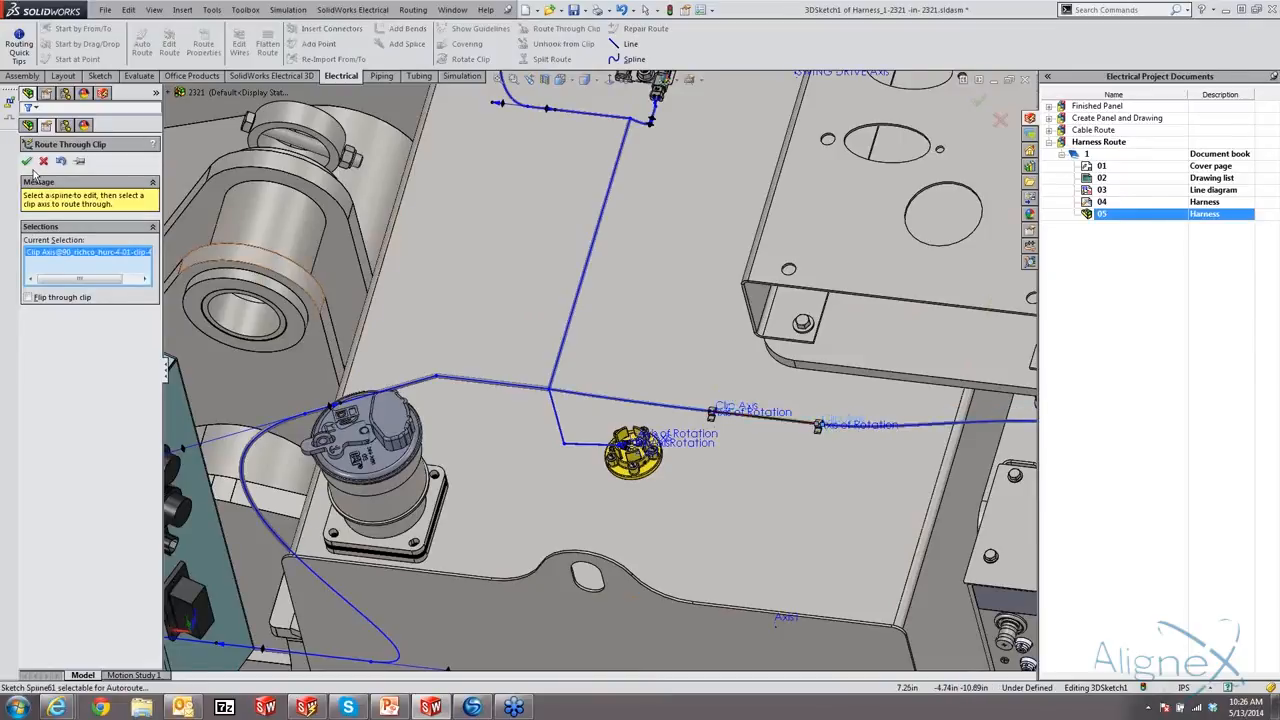
pyautogui.click(27, 160)
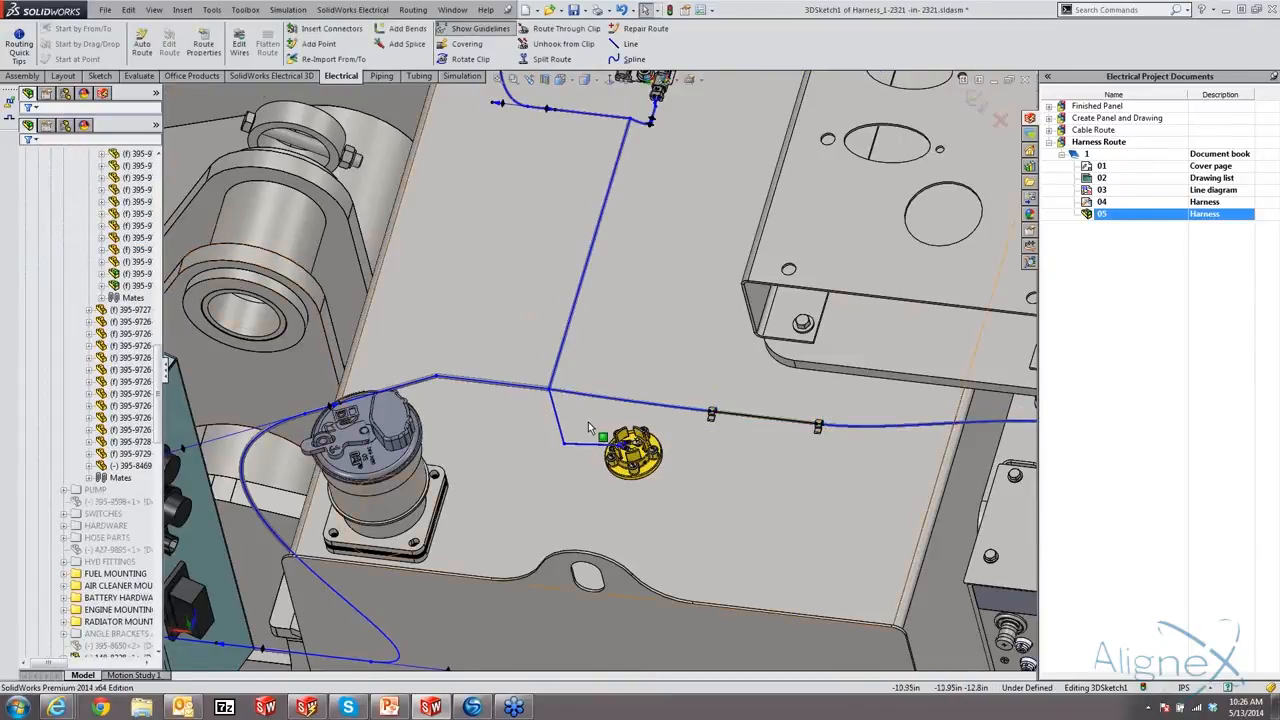
# - Finish editing the harness route sketch and return to the top-level machine assembly
pyautogui.scroll(2, 588, 422)
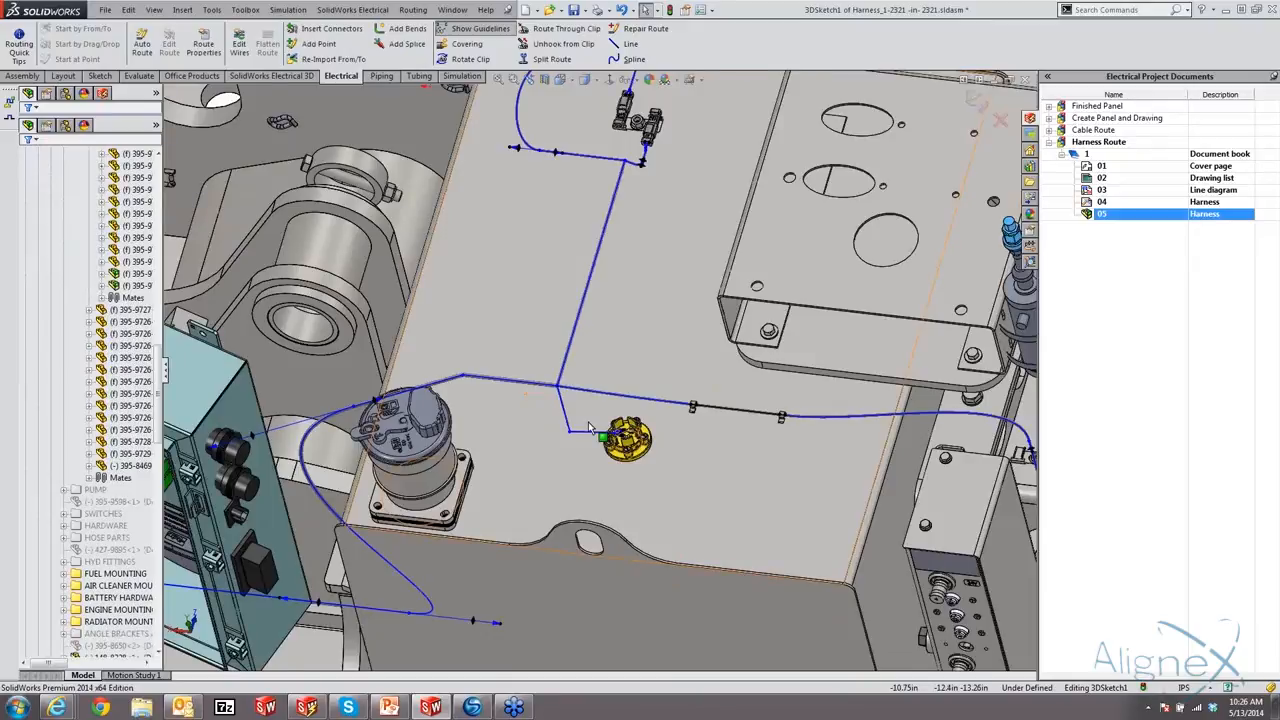
pyautogui.scroll(2, 588, 422)
pyautogui.click(974, 103)
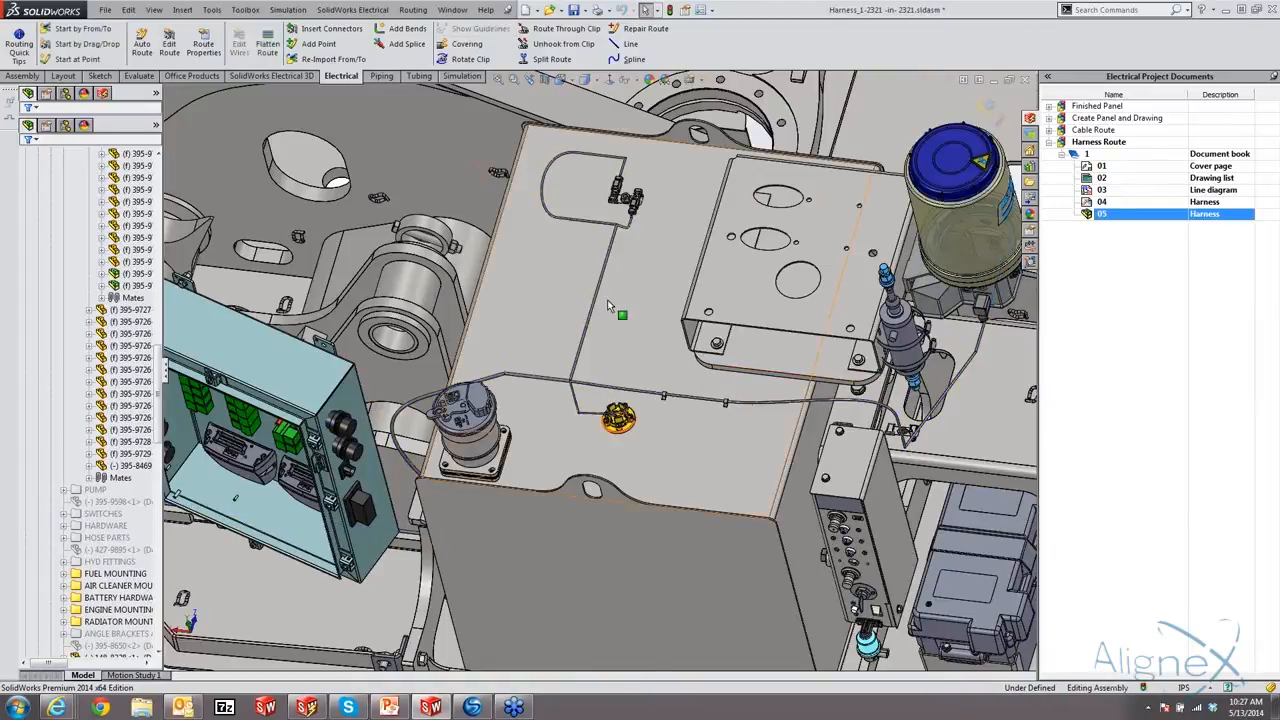
pyautogui.scroll(-5, 116, 630)
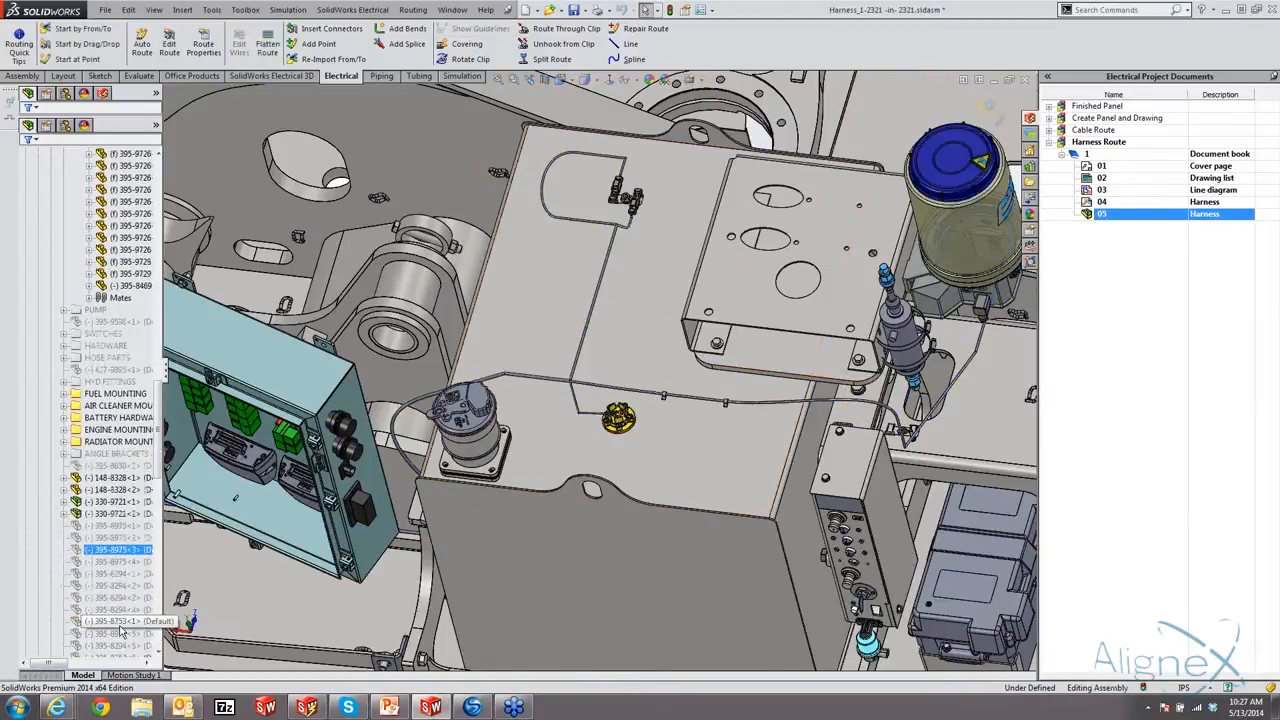
pyautogui.scroll(-10, 113, 612)
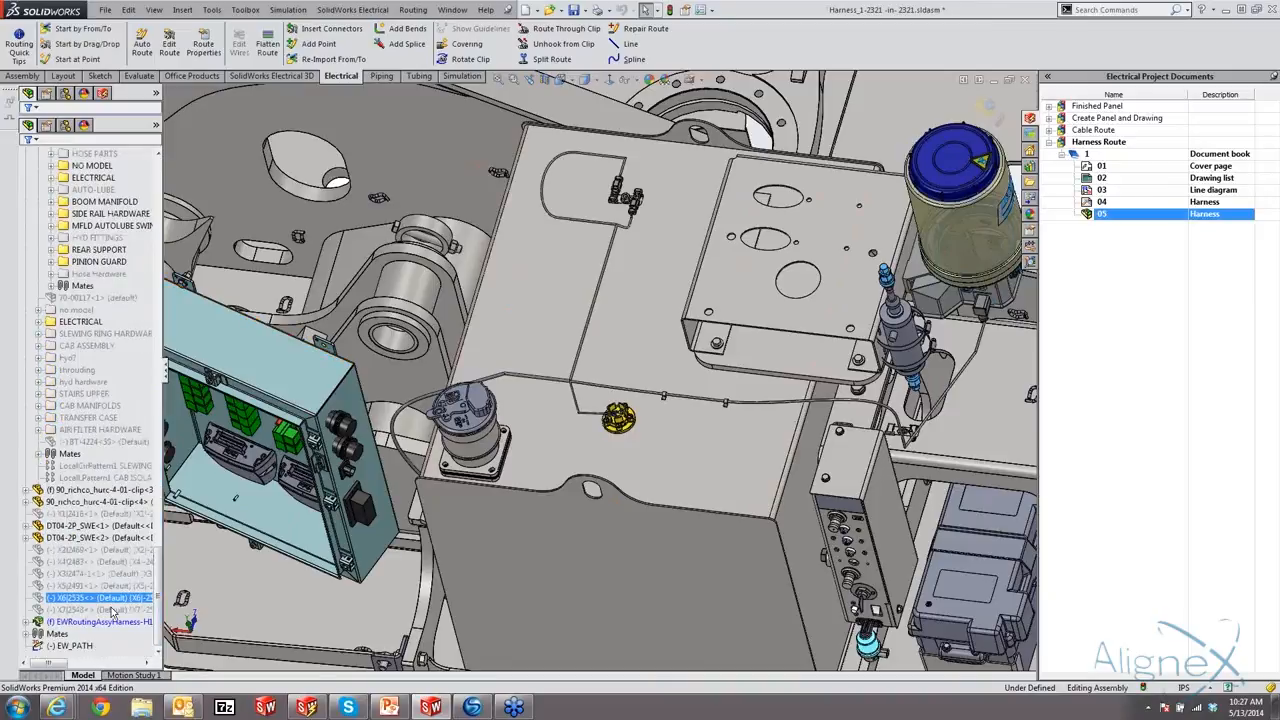
pyautogui.click(986, 113)
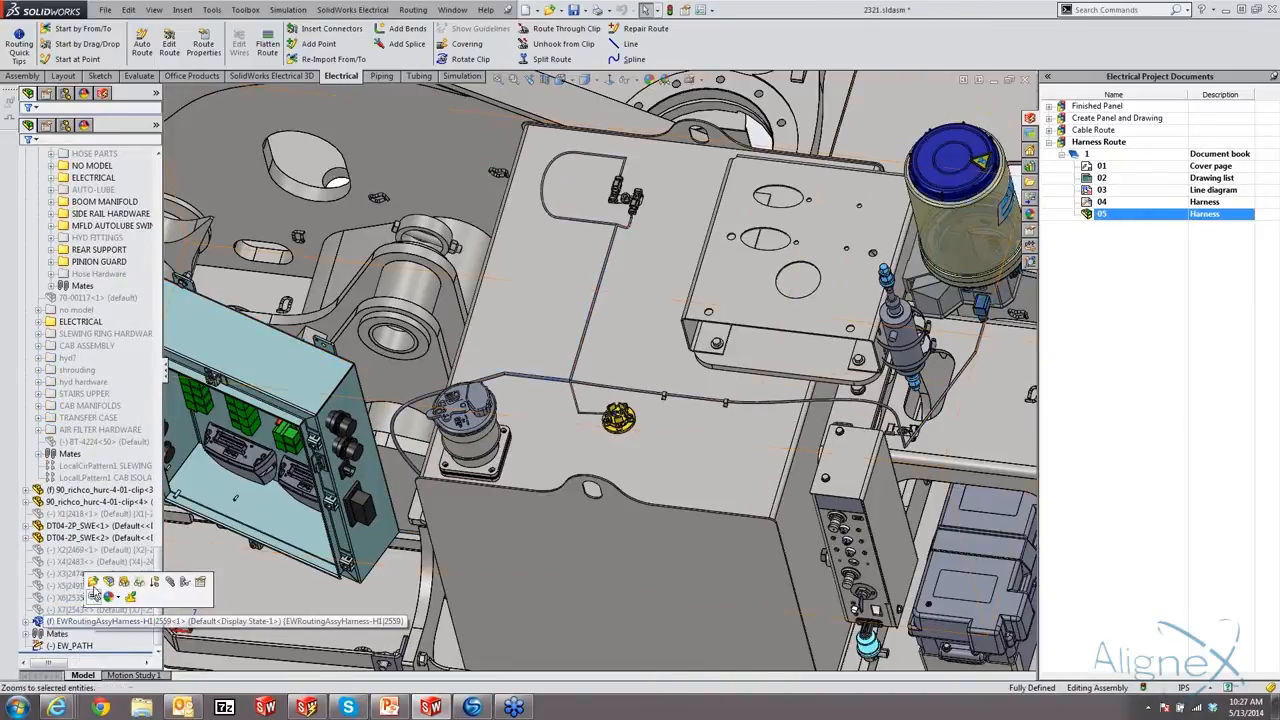
# - Open the H1 harness routing subassembly in its own window and rebuild it
pyautogui.click(88, 623)
pyautogui.click(97, 608)
pyautogui.click(108, 60)
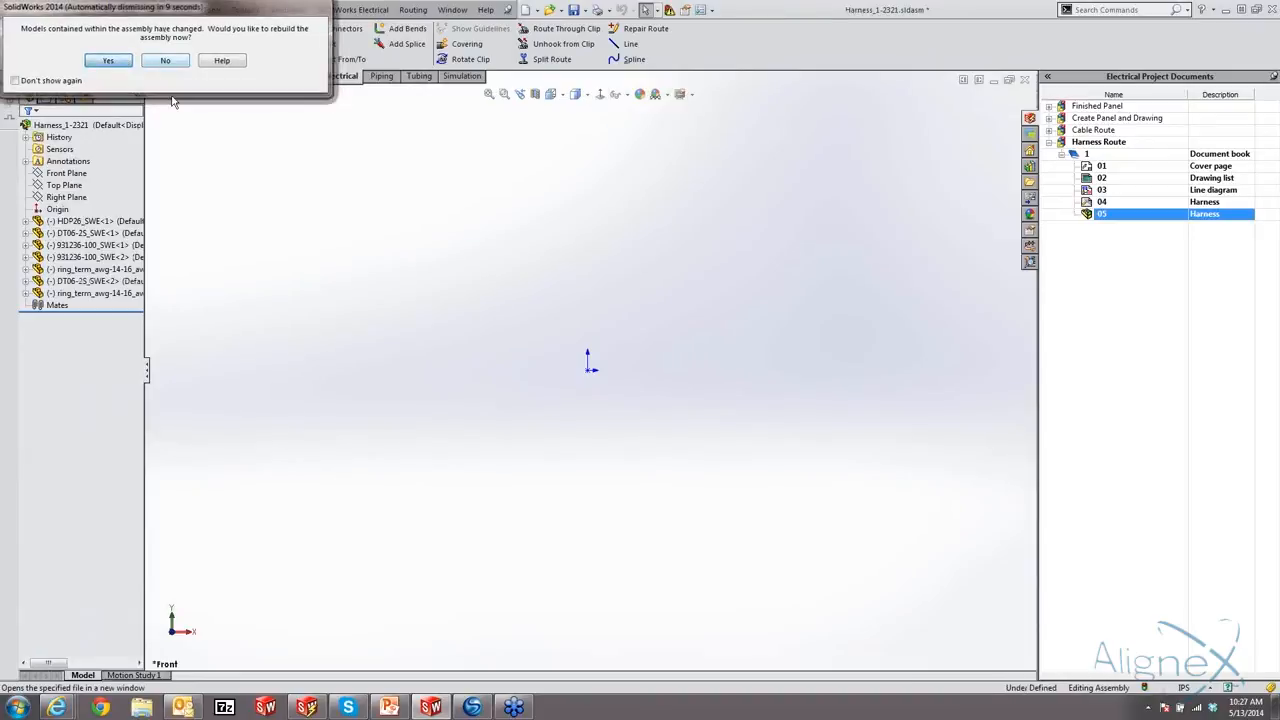
pyautogui.moveTo(709, 289); pyautogui.dragTo(757, 363, button='middle')
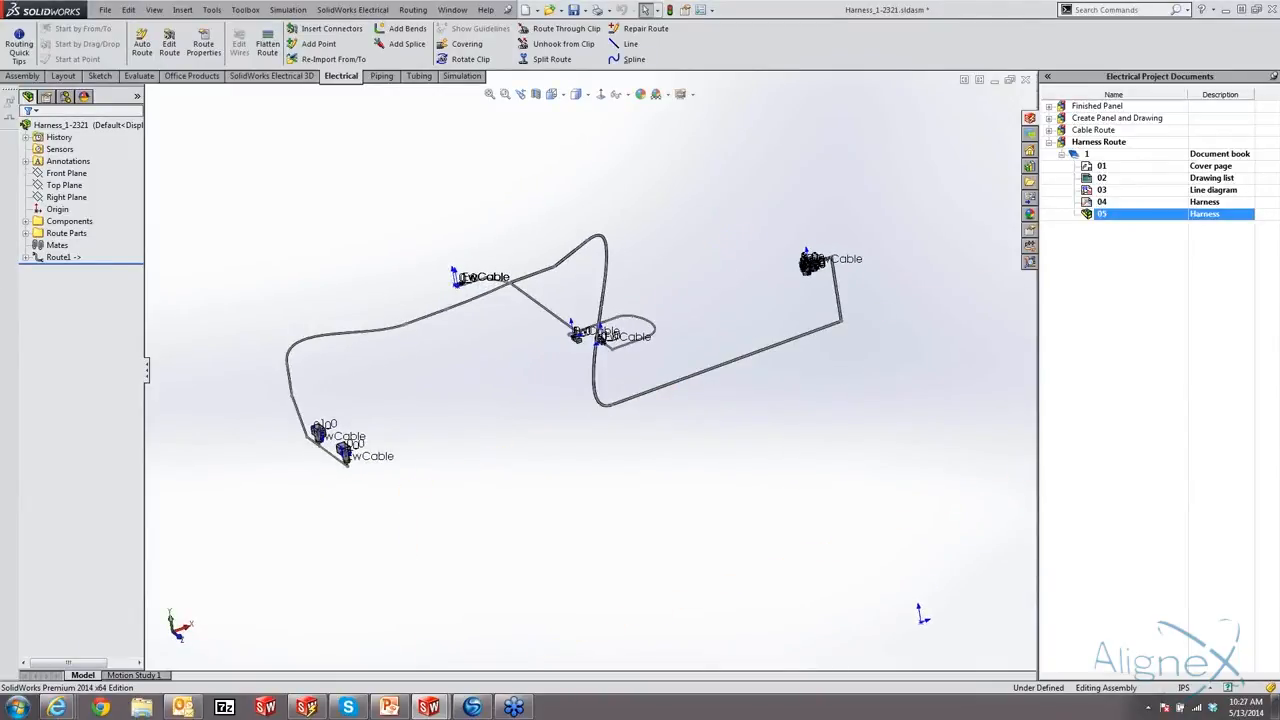
# - Flatten Route1 as an Annotation type with drawing options enabled, adding the wire and cable length field to the BOM
pyautogui.rightClick(60, 257)
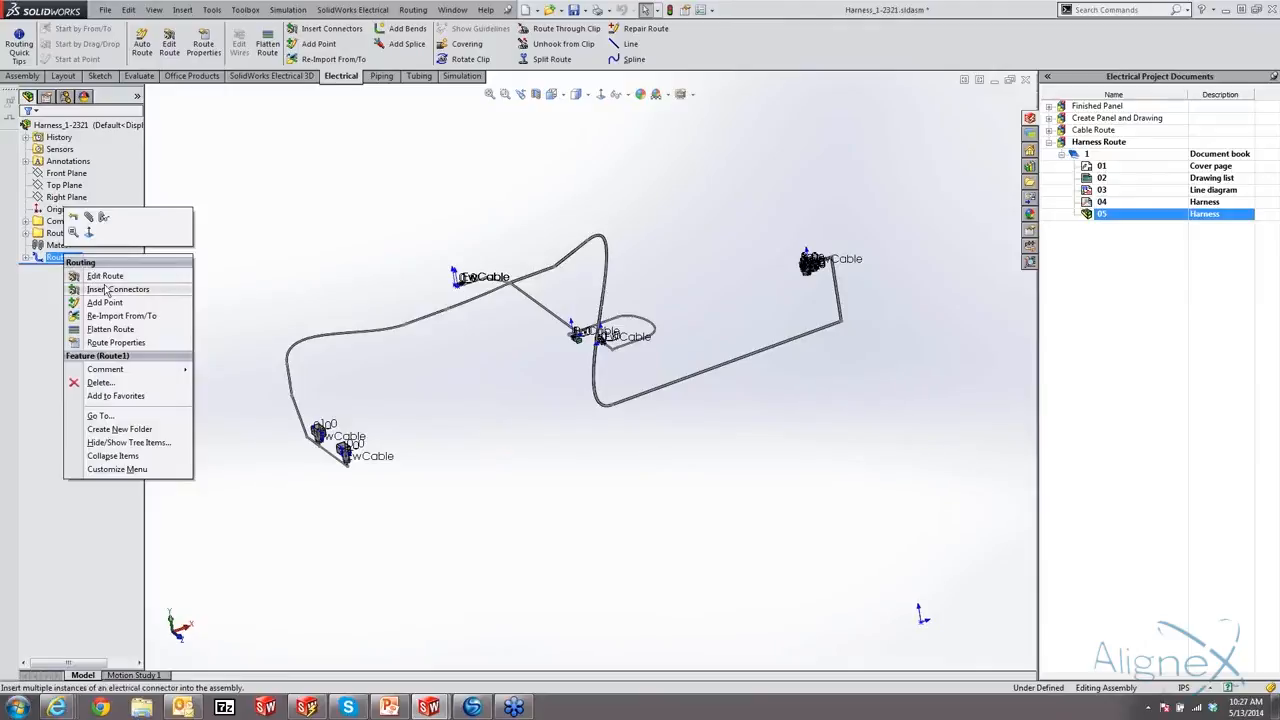
pyautogui.click(112, 329)
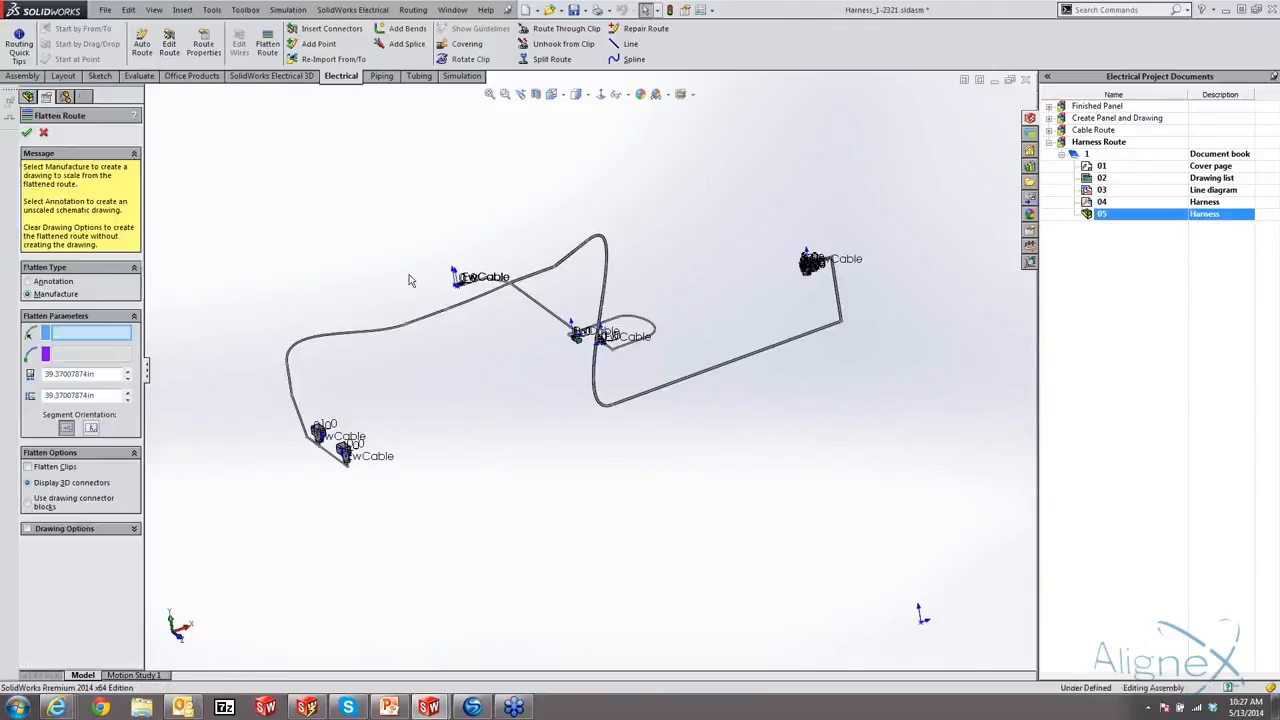
pyautogui.click(66, 283)
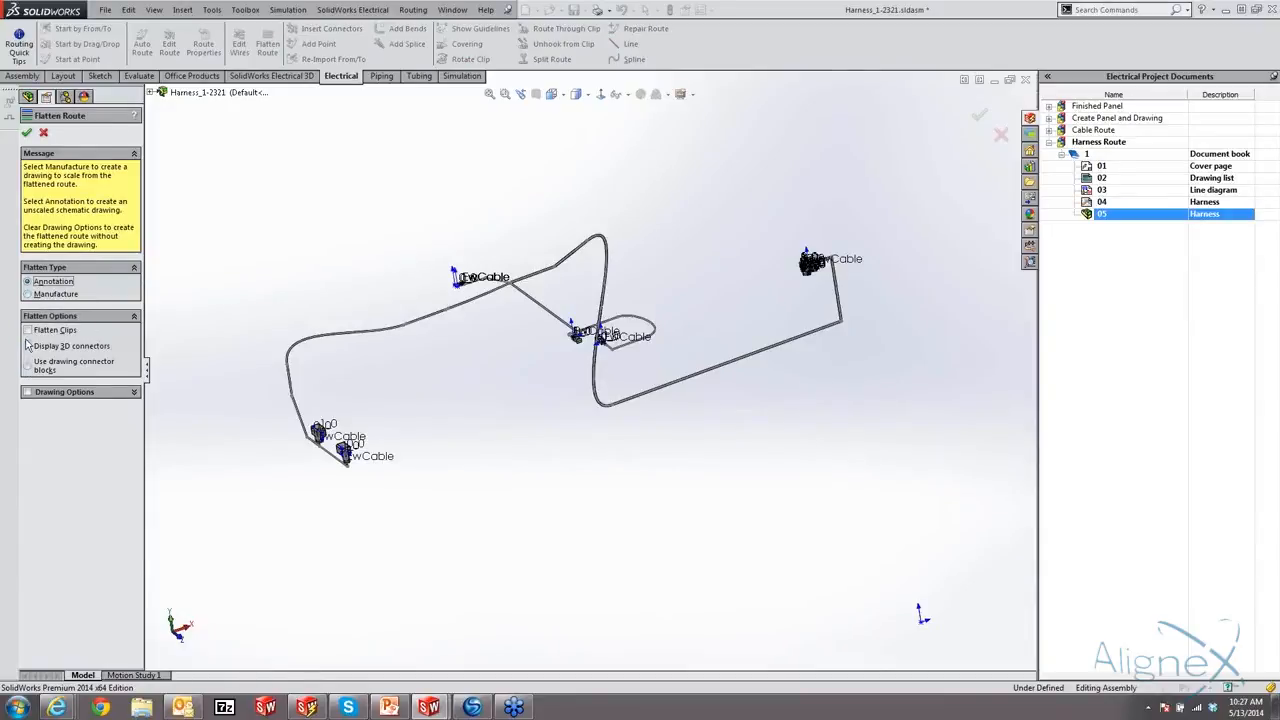
pyautogui.click(26, 393)
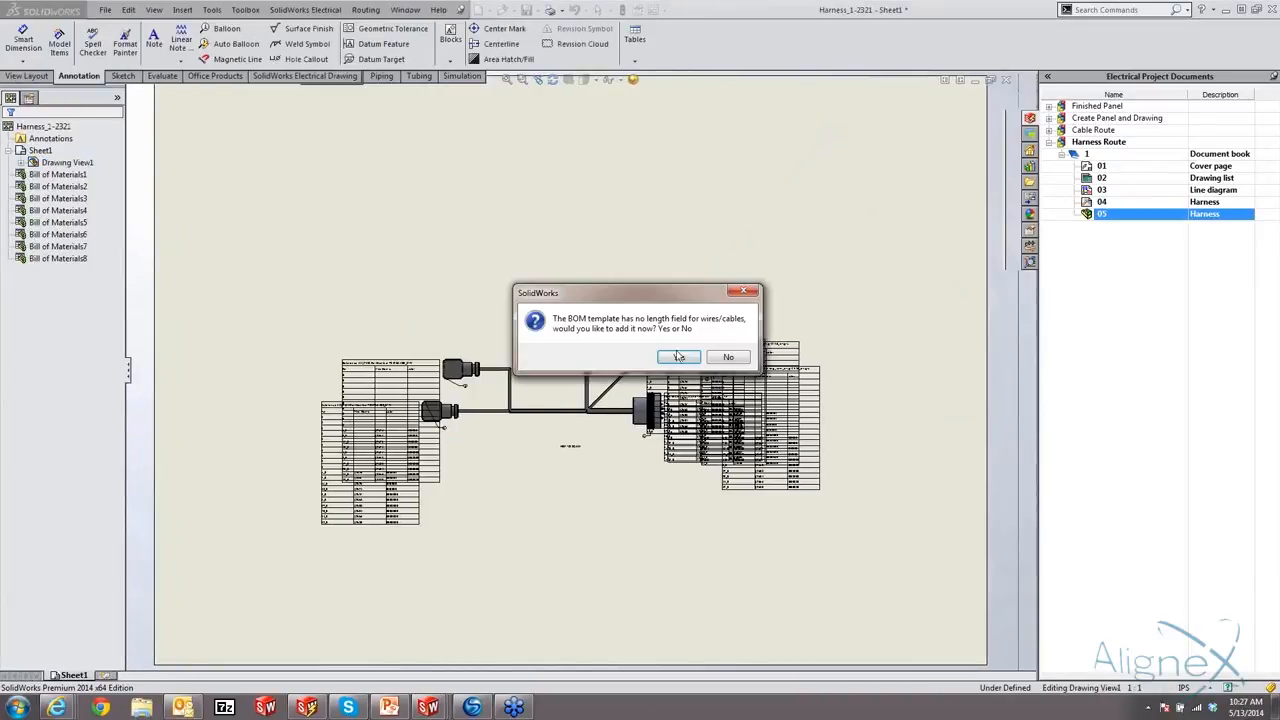
pyautogui.click(678, 358)
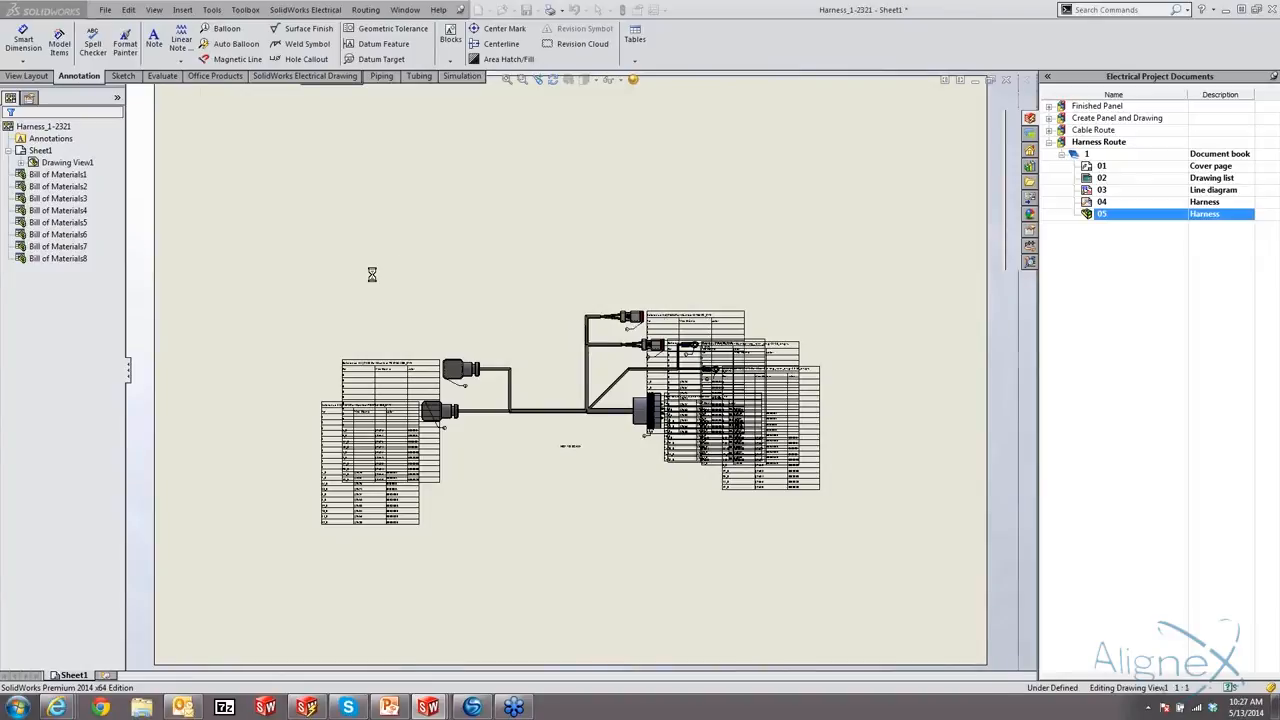
# - Examine the flattened harness drawing with its connectors, segment lengths, balloons and tables, ending with the whole sheet in view
pyautogui.scroll(-4, 287, 395)
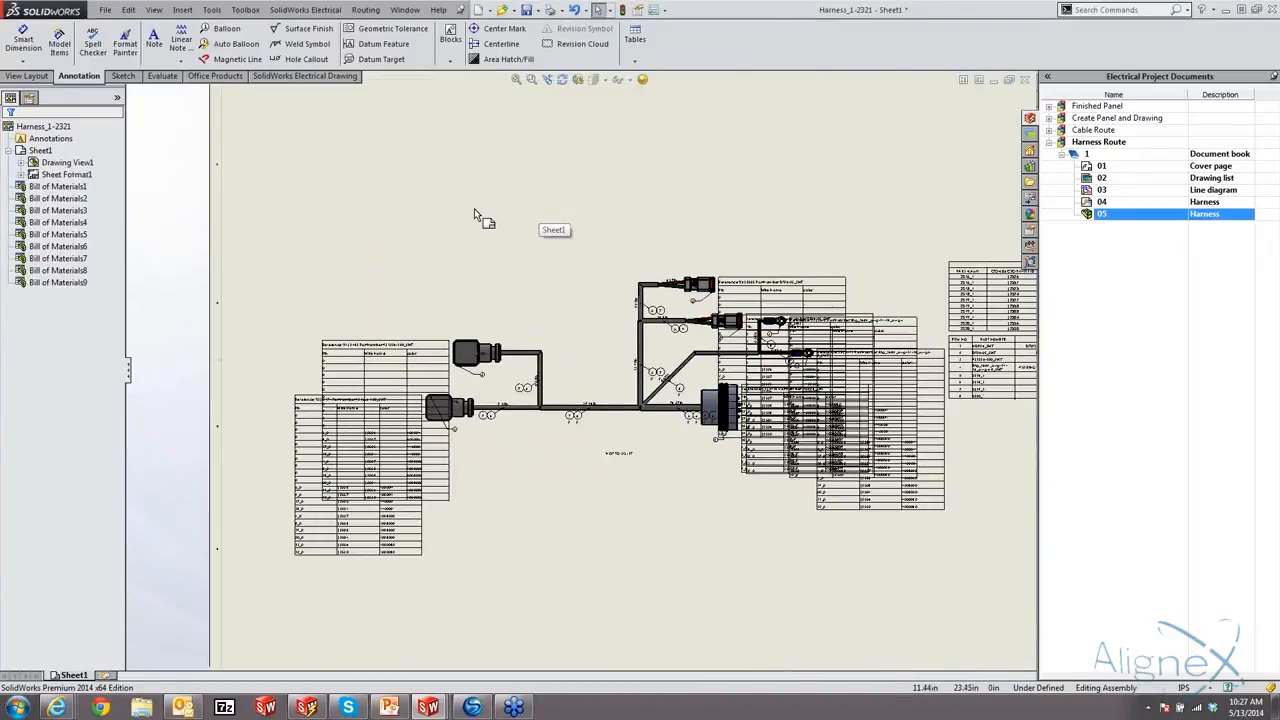
pyautogui.moveTo(474, 207)
pyautogui.mouseDown(button='middle')
pyautogui.moveTo(440, 171)
pyautogui.moveTo(363, 198)
pyautogui.mouseUp(button='middle')
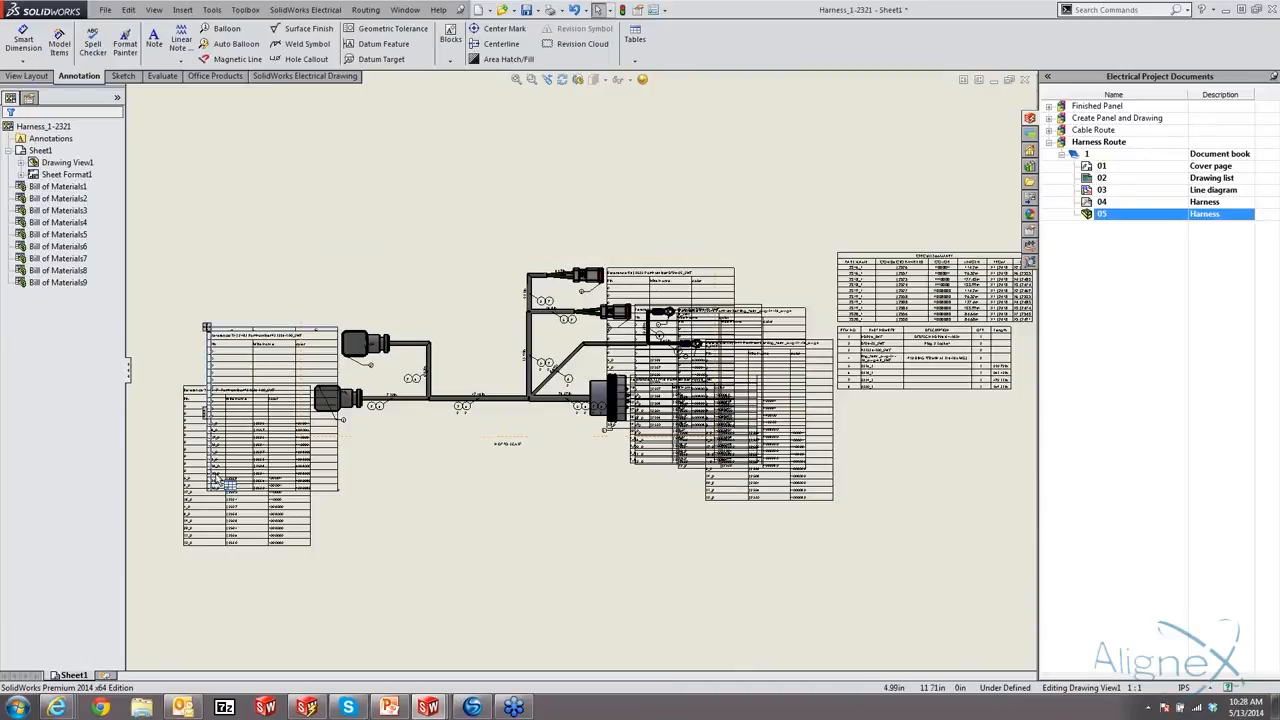
pyautogui.scroll(-2, 398, 420)
pyautogui.scroll(-1, 398, 420)
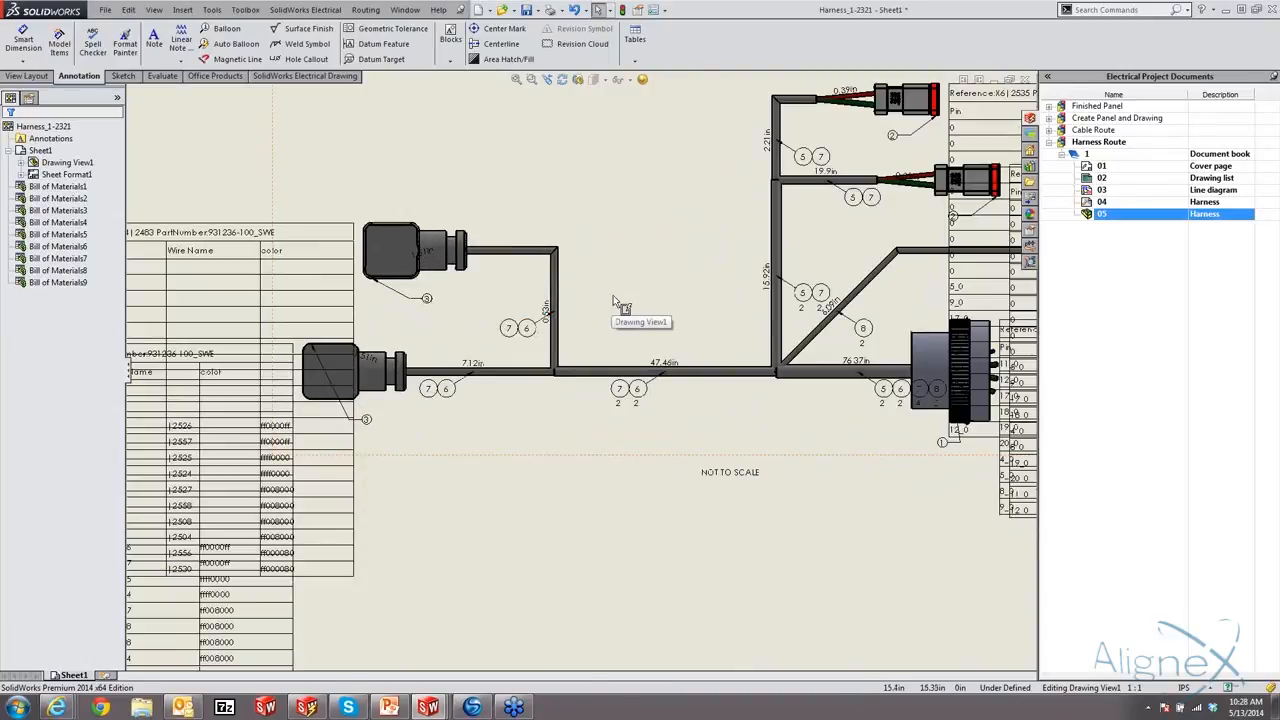
pyautogui.click(613, 295)
pyautogui.press('f')
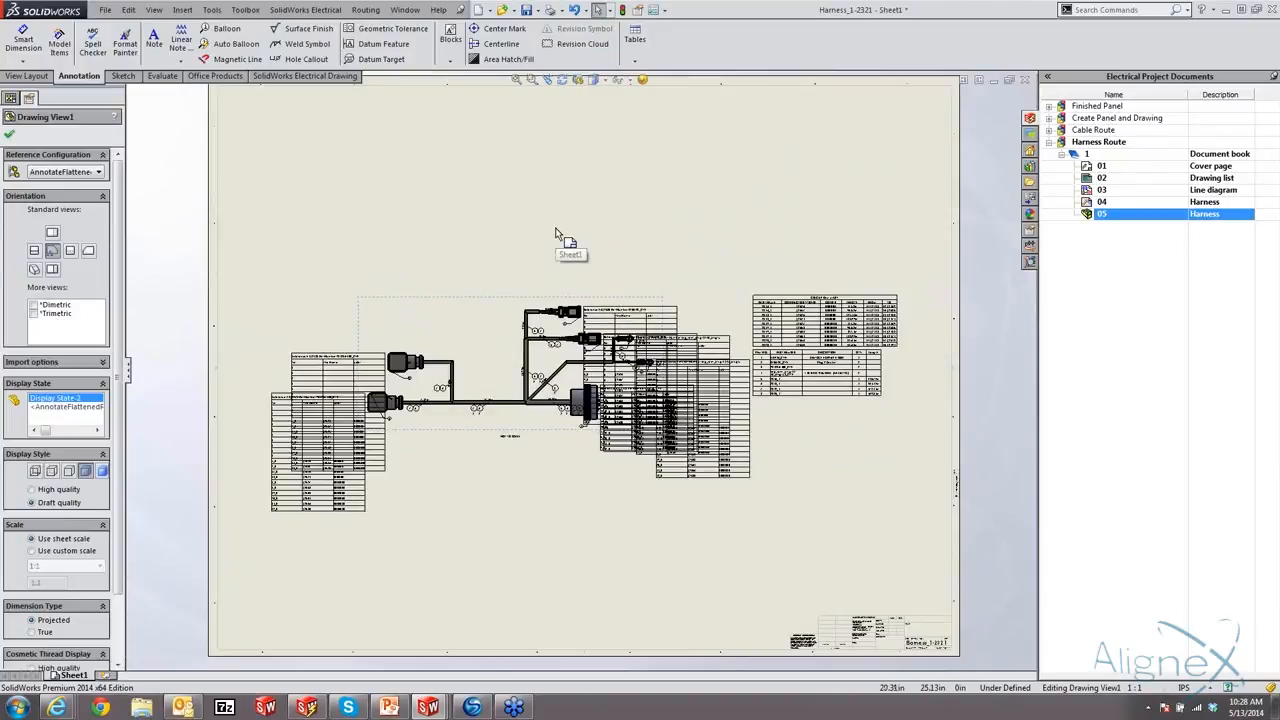